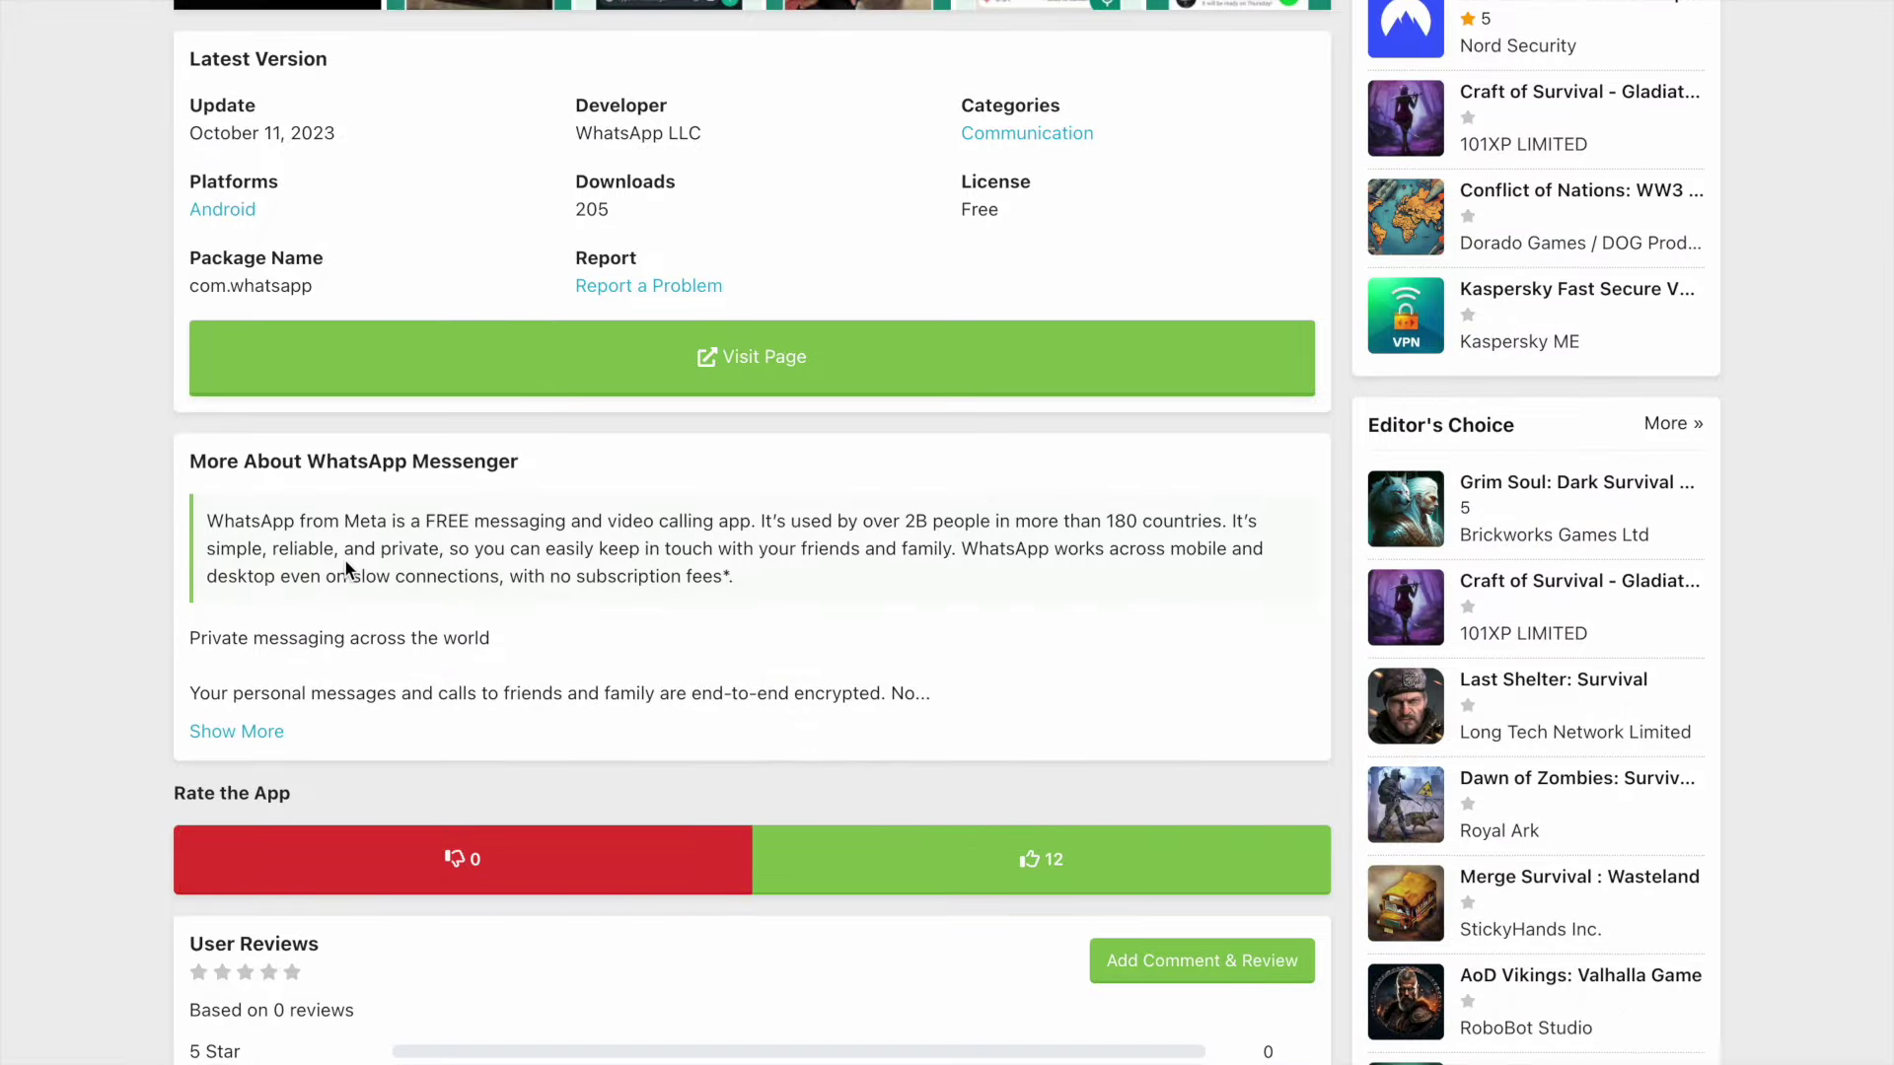
{"action": "scroll", "coordinate": [314, 695], "scroll_direction": "down", "scroll_amount": 4}
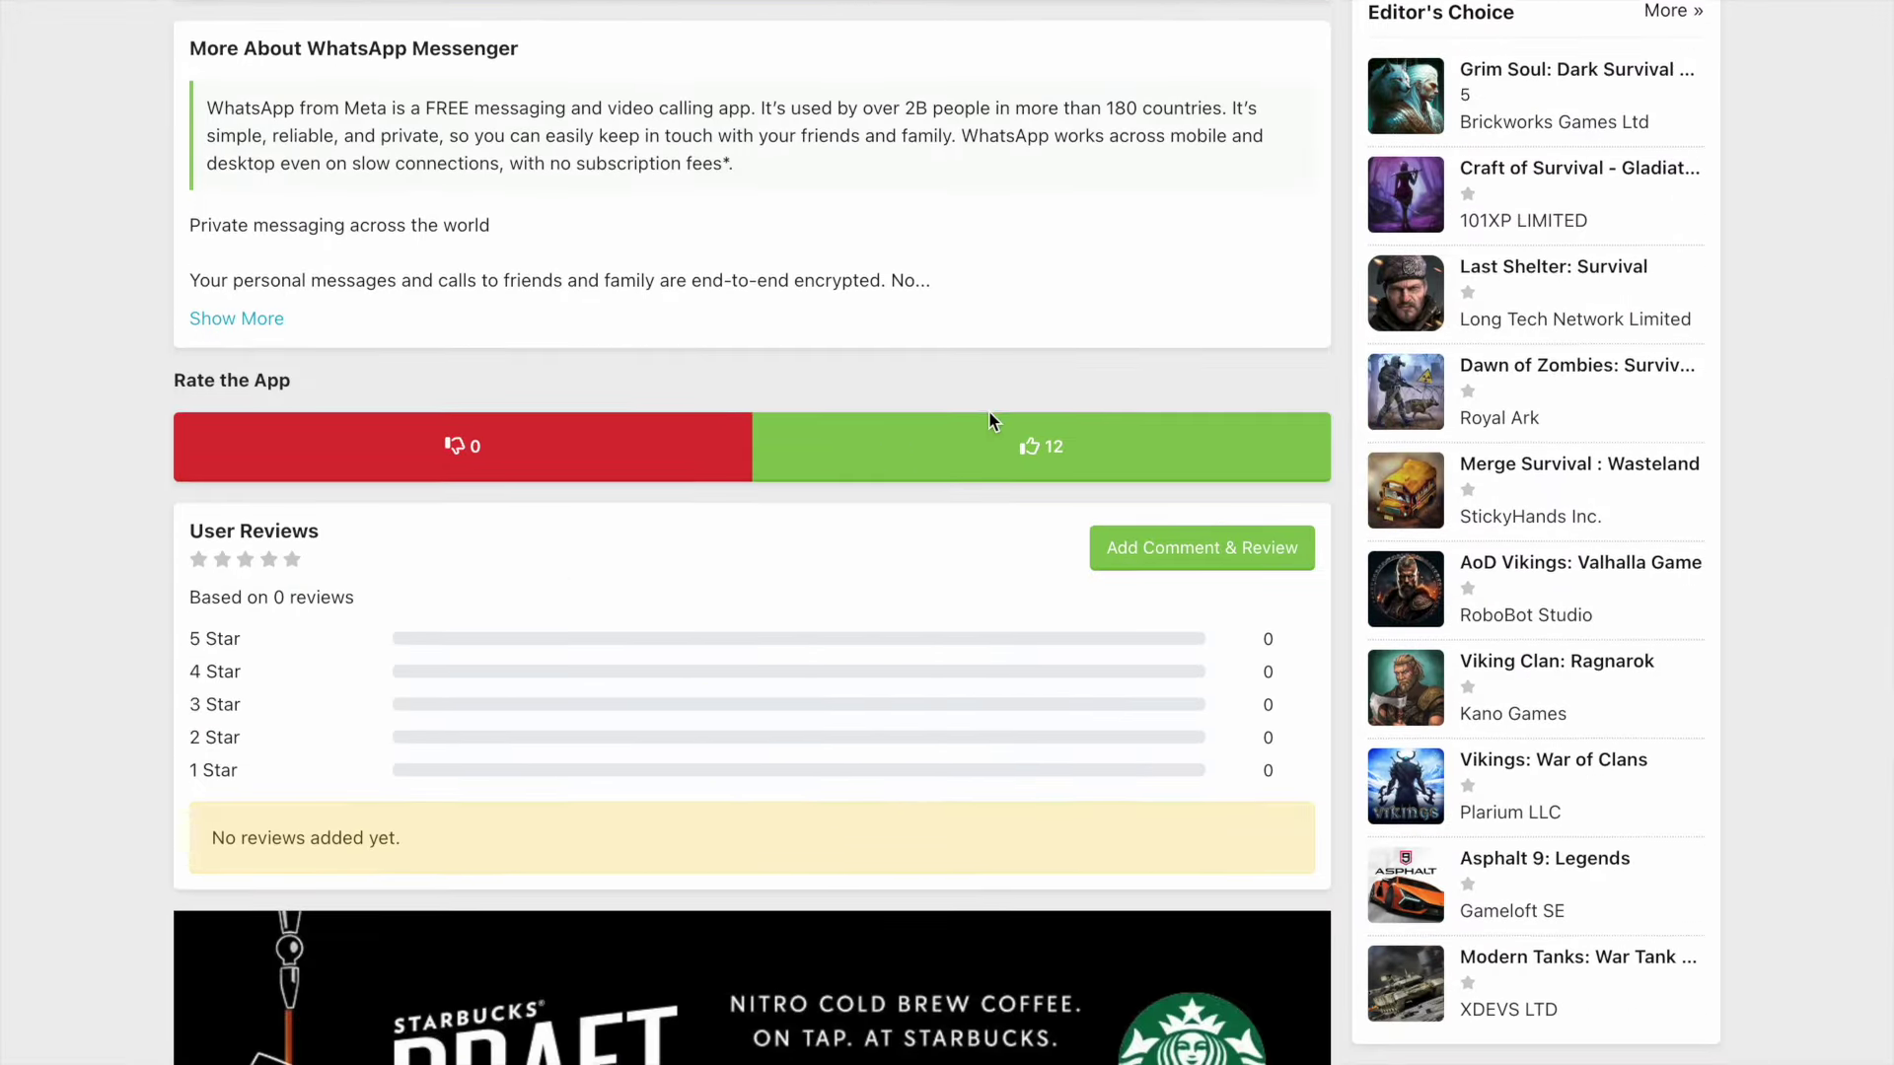
{"action": "scroll", "coordinate": [989, 411], "scroll_direction": "down", "scroll_amount": 5}
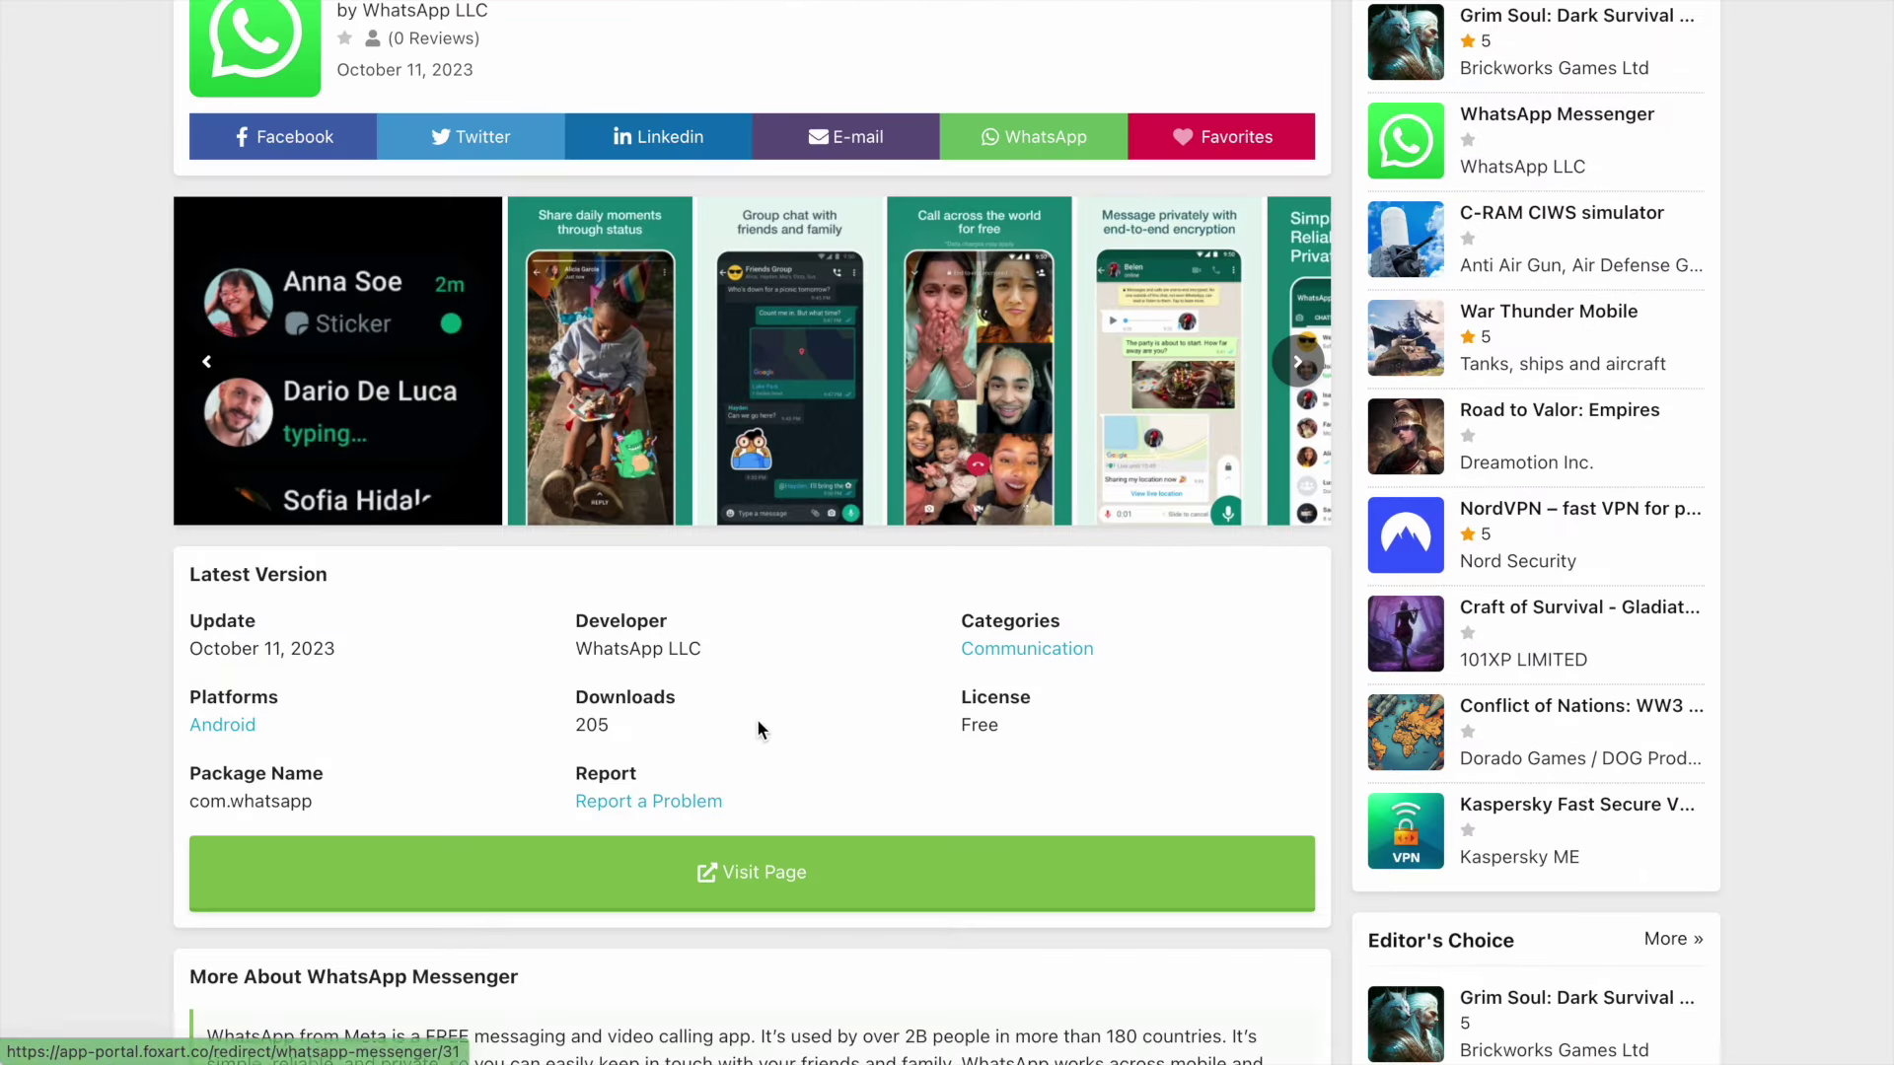
{"action": "scroll", "coordinate": [653, 589], "scroll_direction": "down", "scroll_amount": 5}
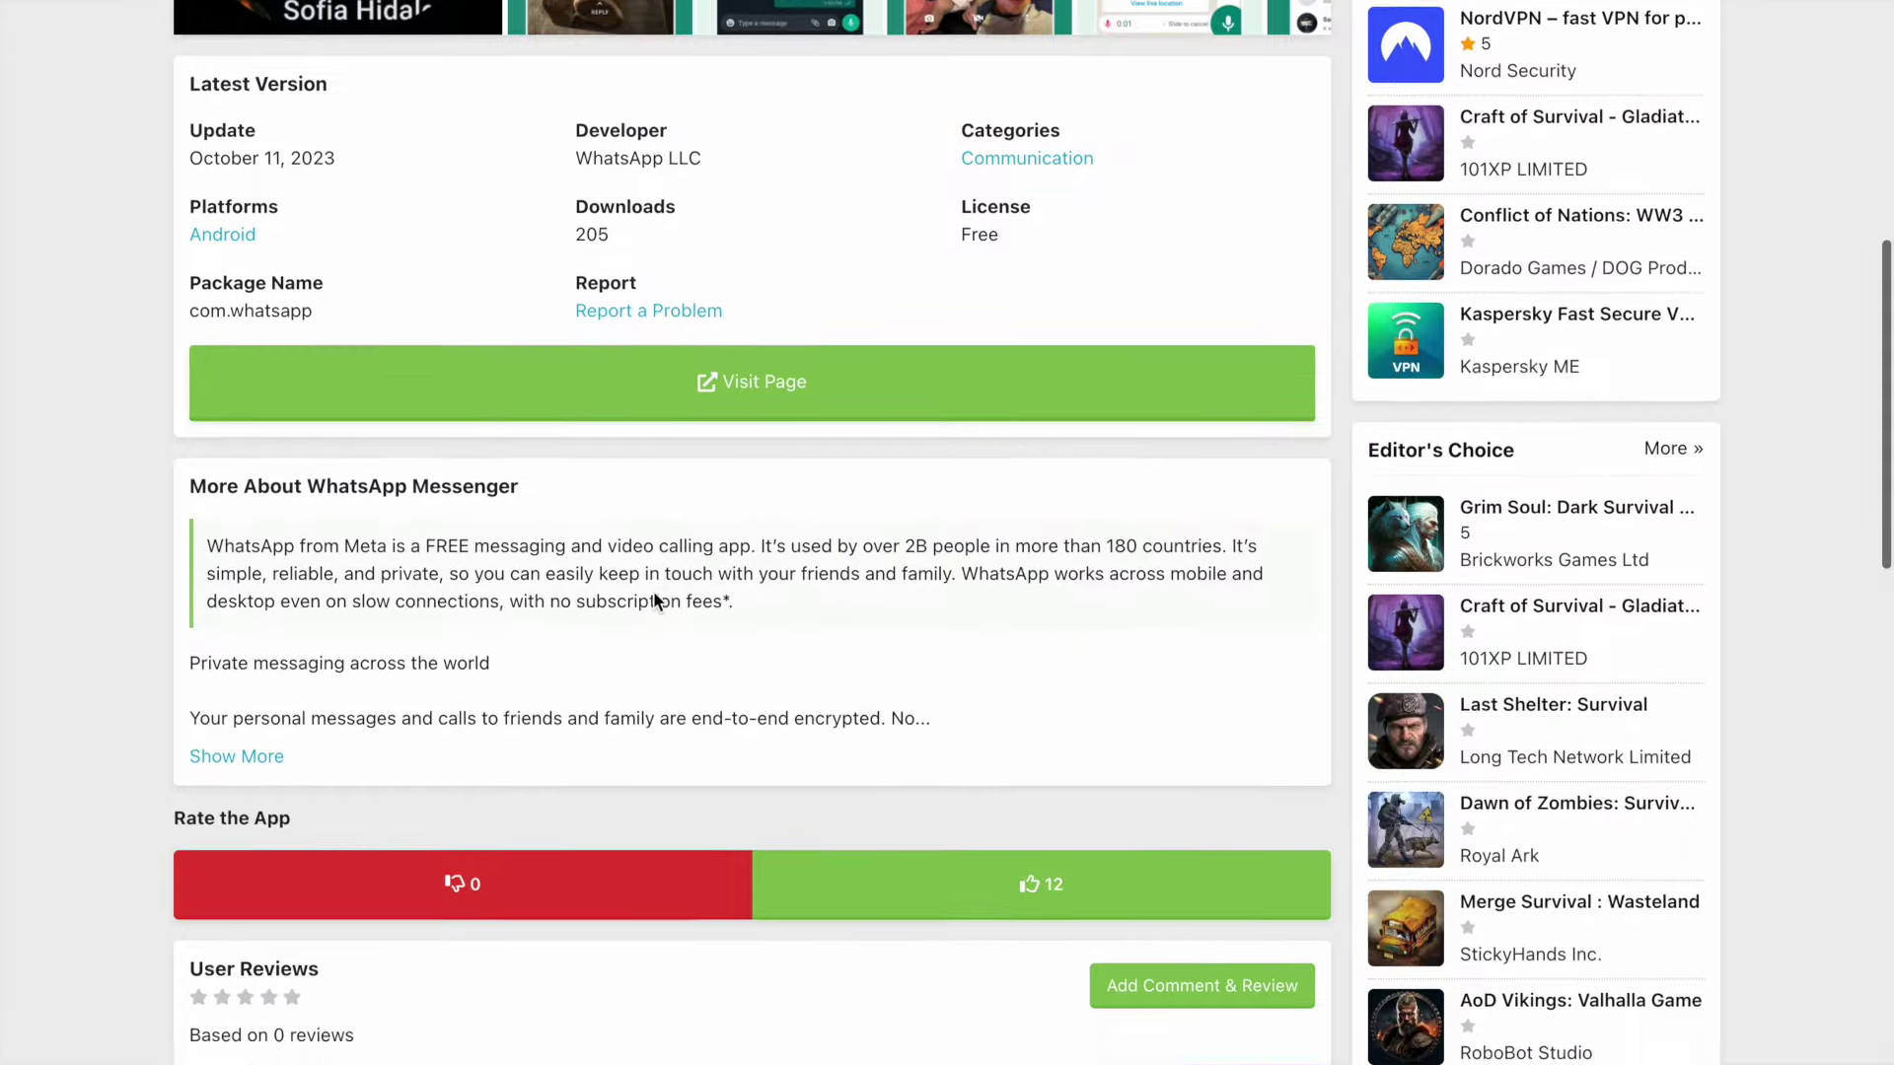
{"action": "scroll", "coordinate": [653, 598], "scroll_direction": "down", "scroll_amount": 2}
{"action": "scroll", "coordinate": [654, 592], "scroll_direction": "up", "scroll_amount": 10}
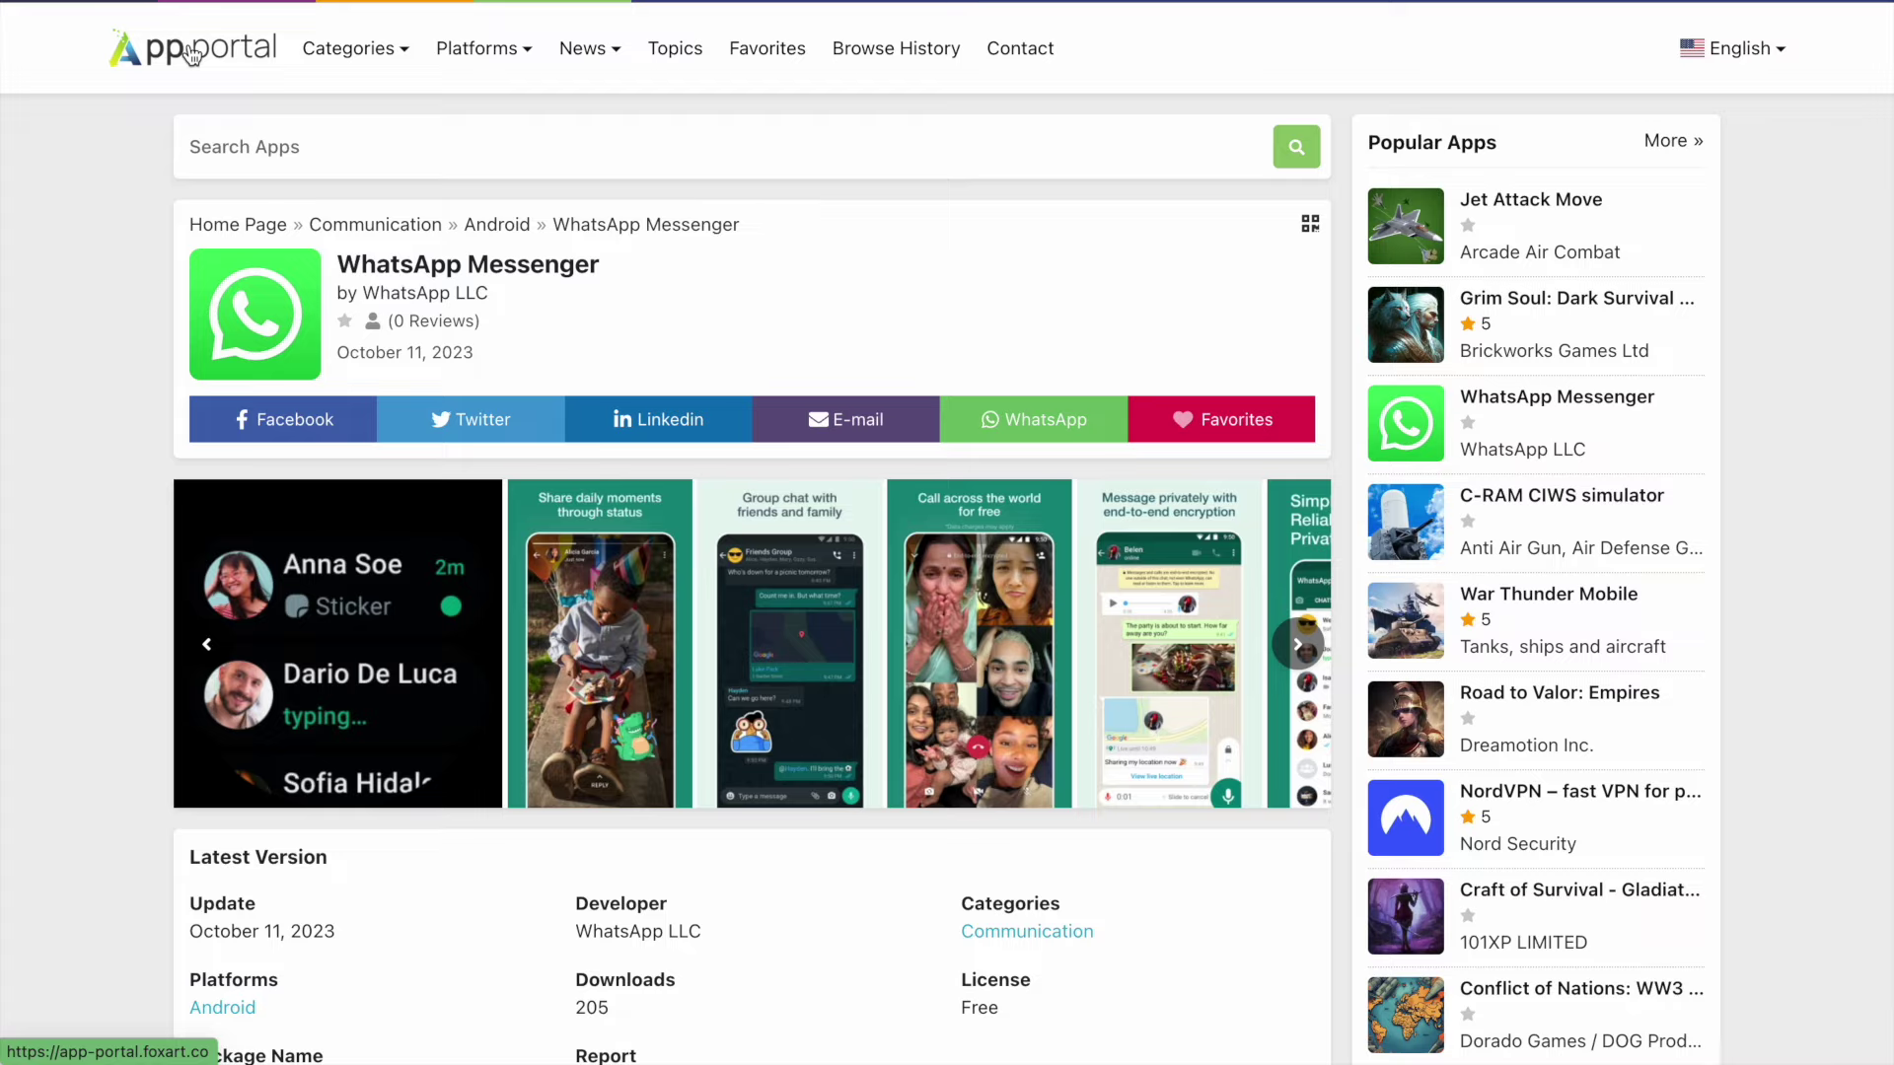
{"action": "scroll", "coordinate": [114, 166], "scroll_direction": "down", "scroll_amount": 15}
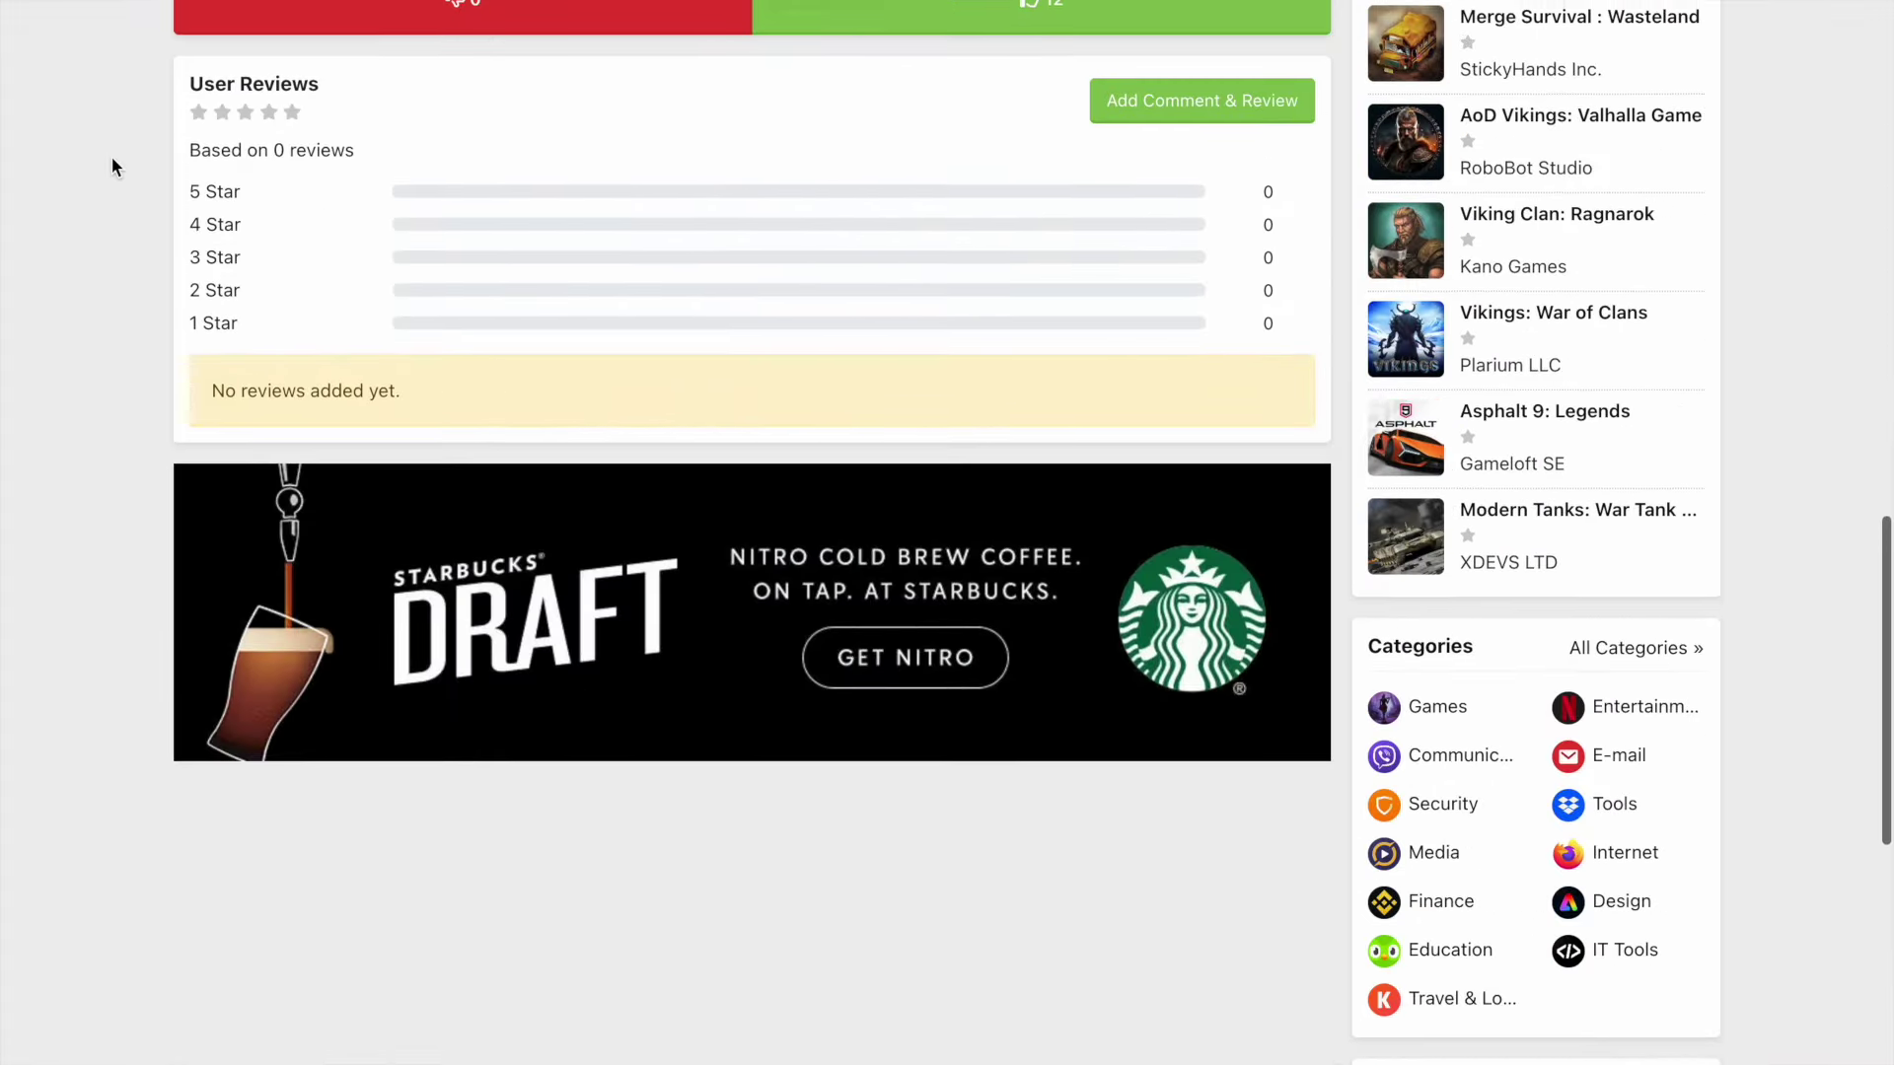
{"action": "scroll", "coordinate": [111, 166], "scroll_direction": "up", "scroll_amount": 15}
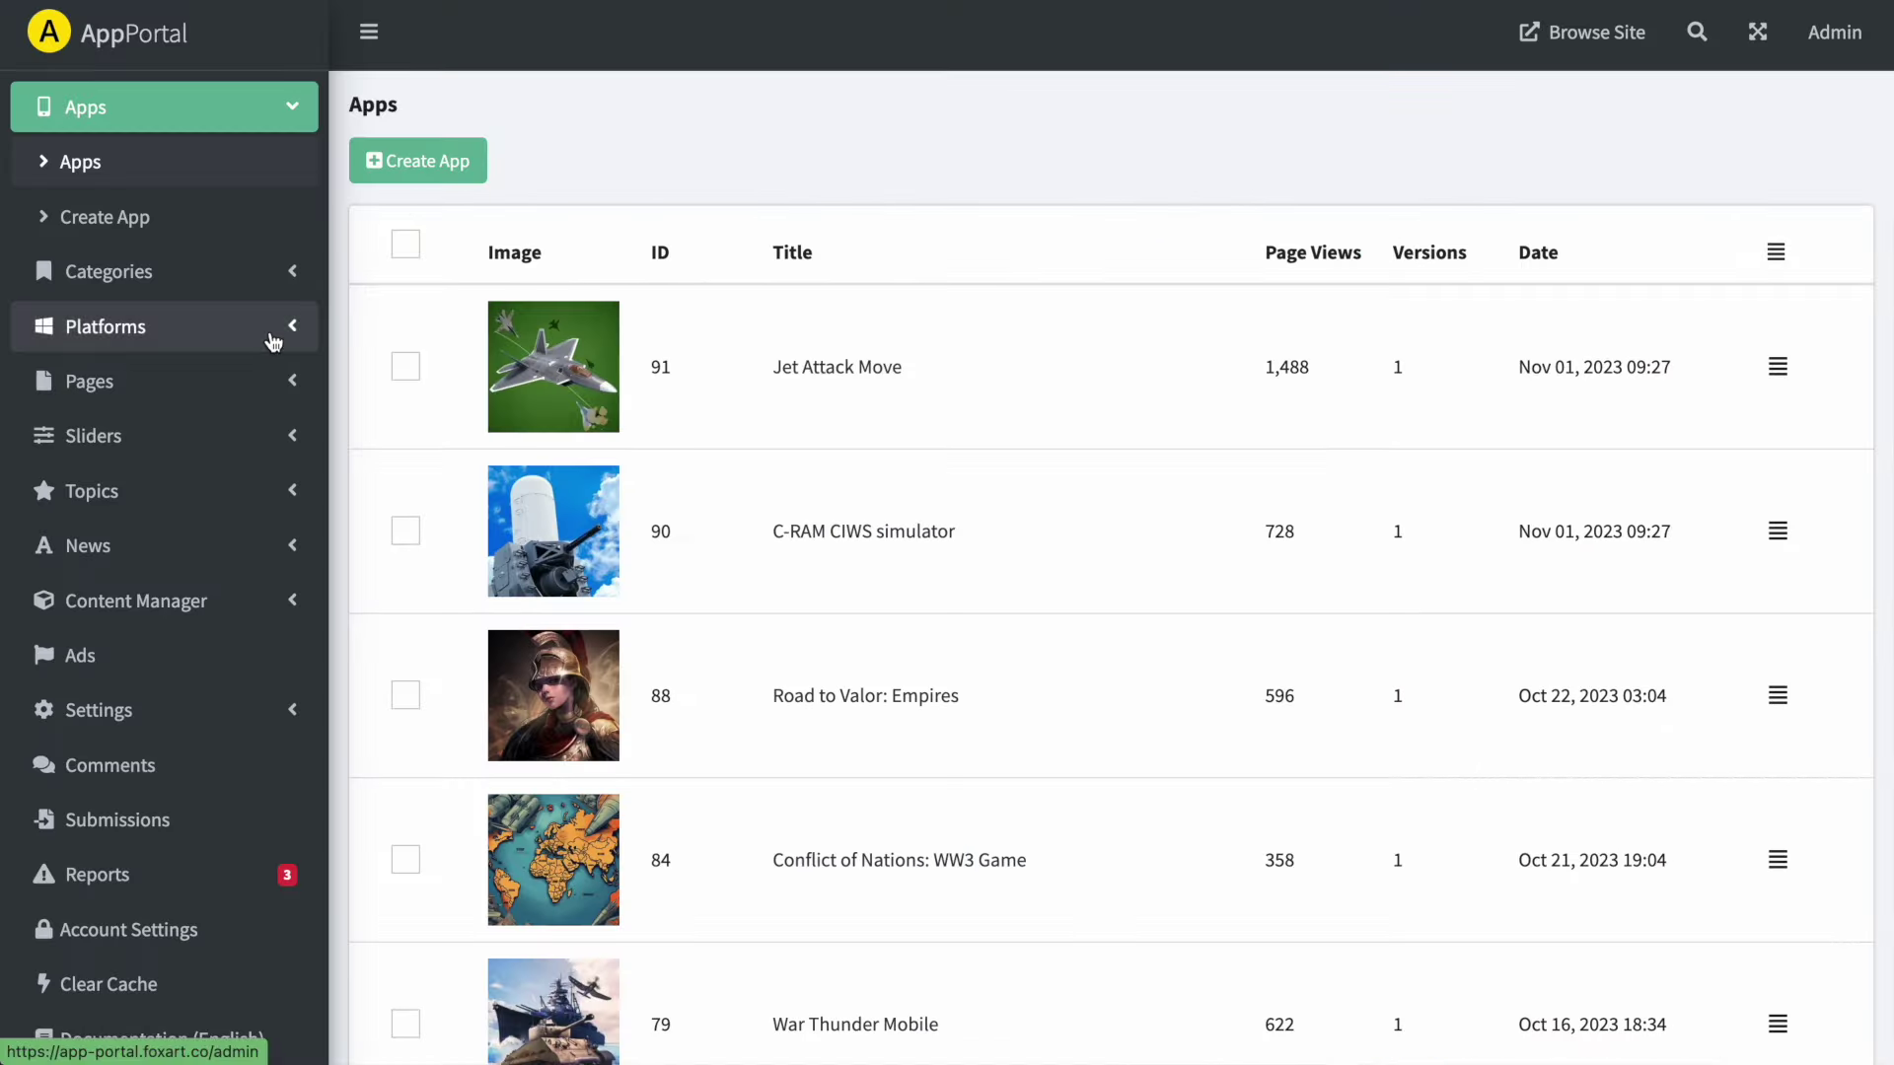
- Scroll down and back up through the admin Apps list to look over the listed apps
{"action": "scroll", "coordinate": [736, 414], "scroll_direction": "down", "scroll_amount": 10}
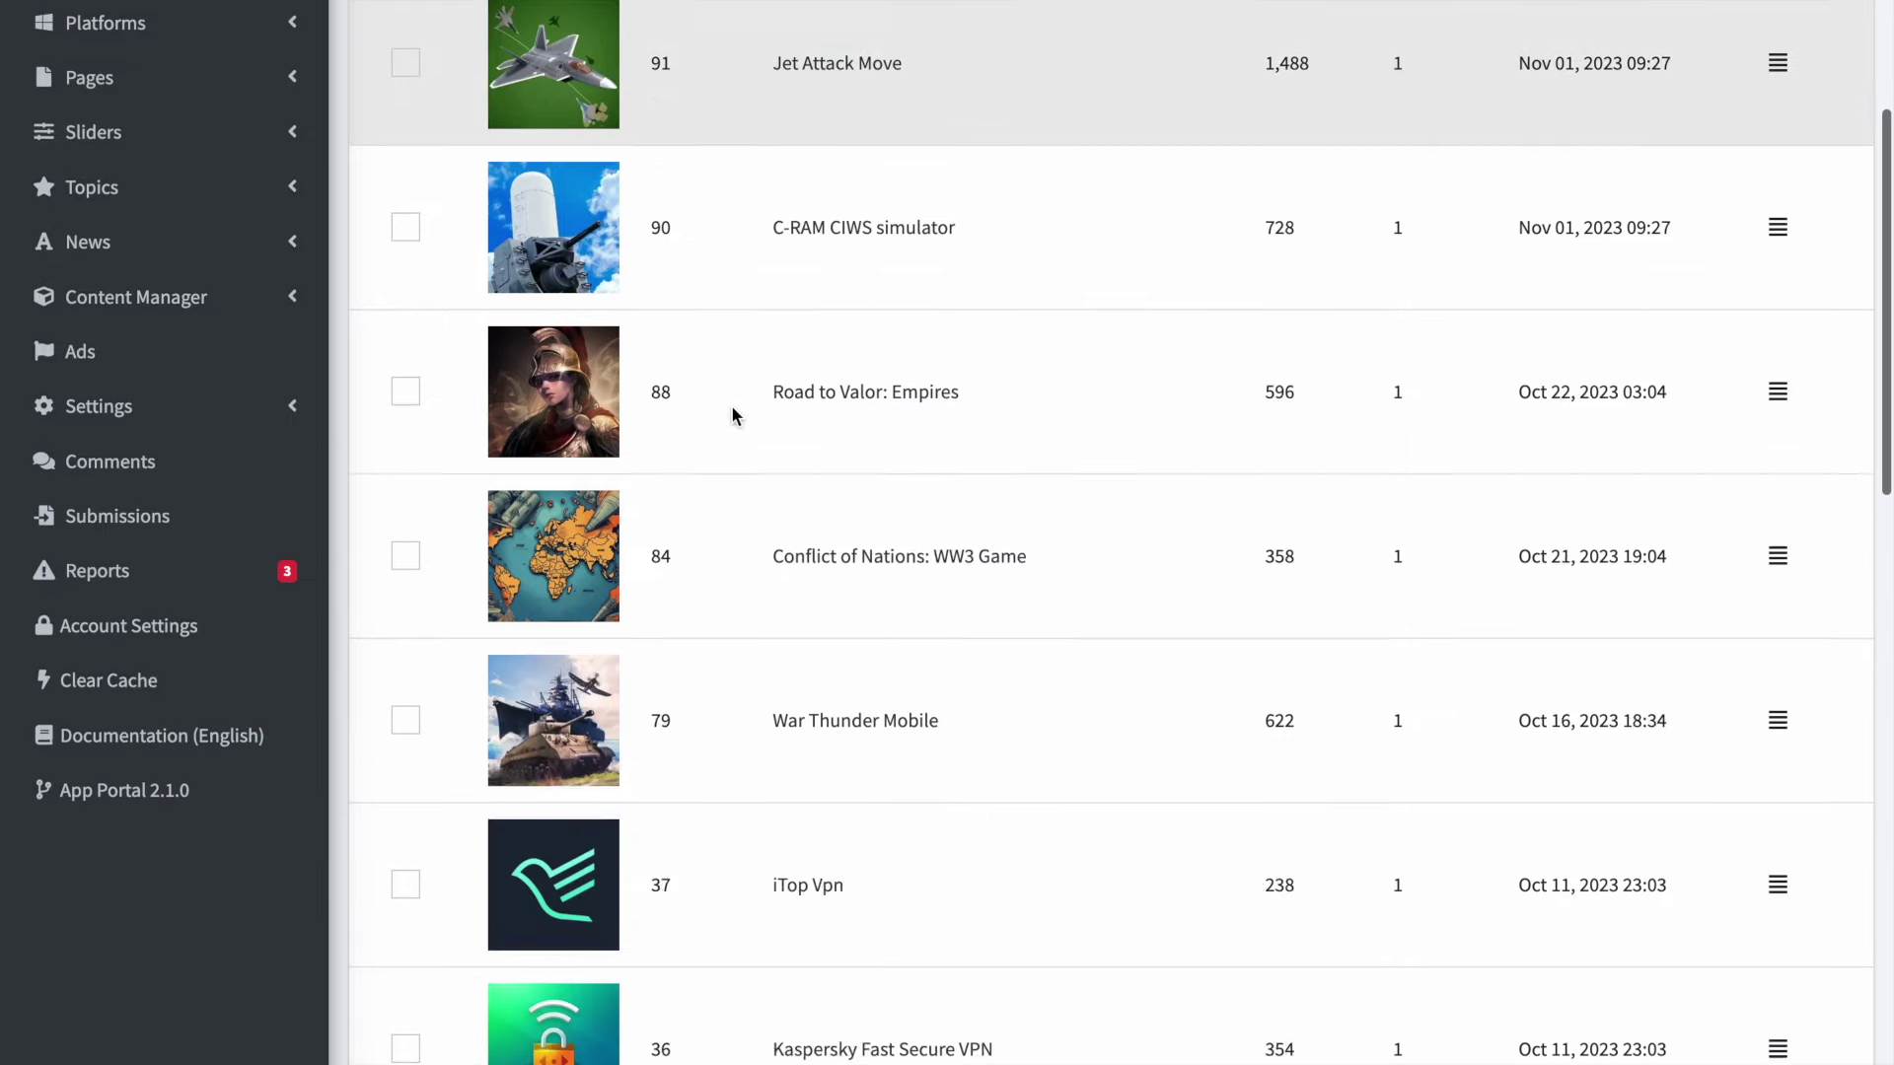
{"action": "scroll", "coordinate": [732, 415], "scroll_direction": "down", "scroll_amount": 4}
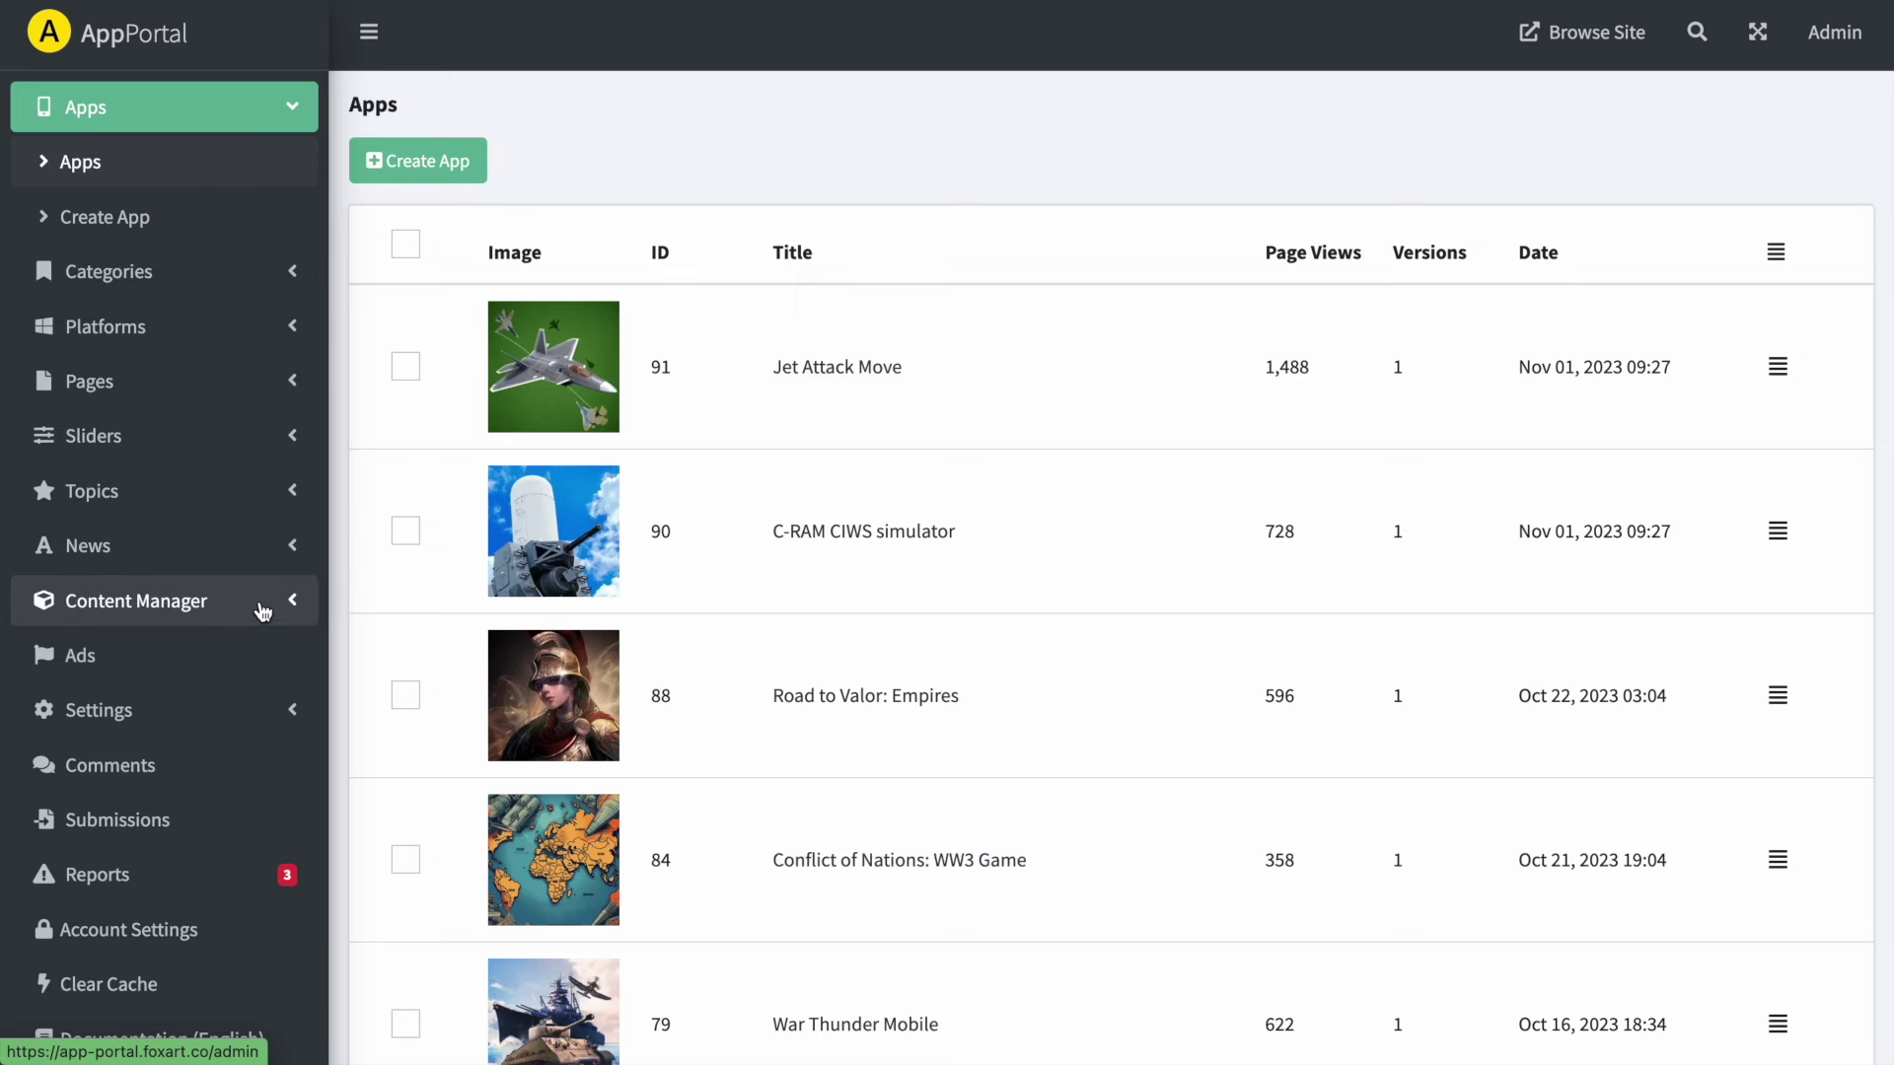
{"action": "scroll", "coordinate": [263, 621], "scroll_direction": "down", "scroll_amount": 1}
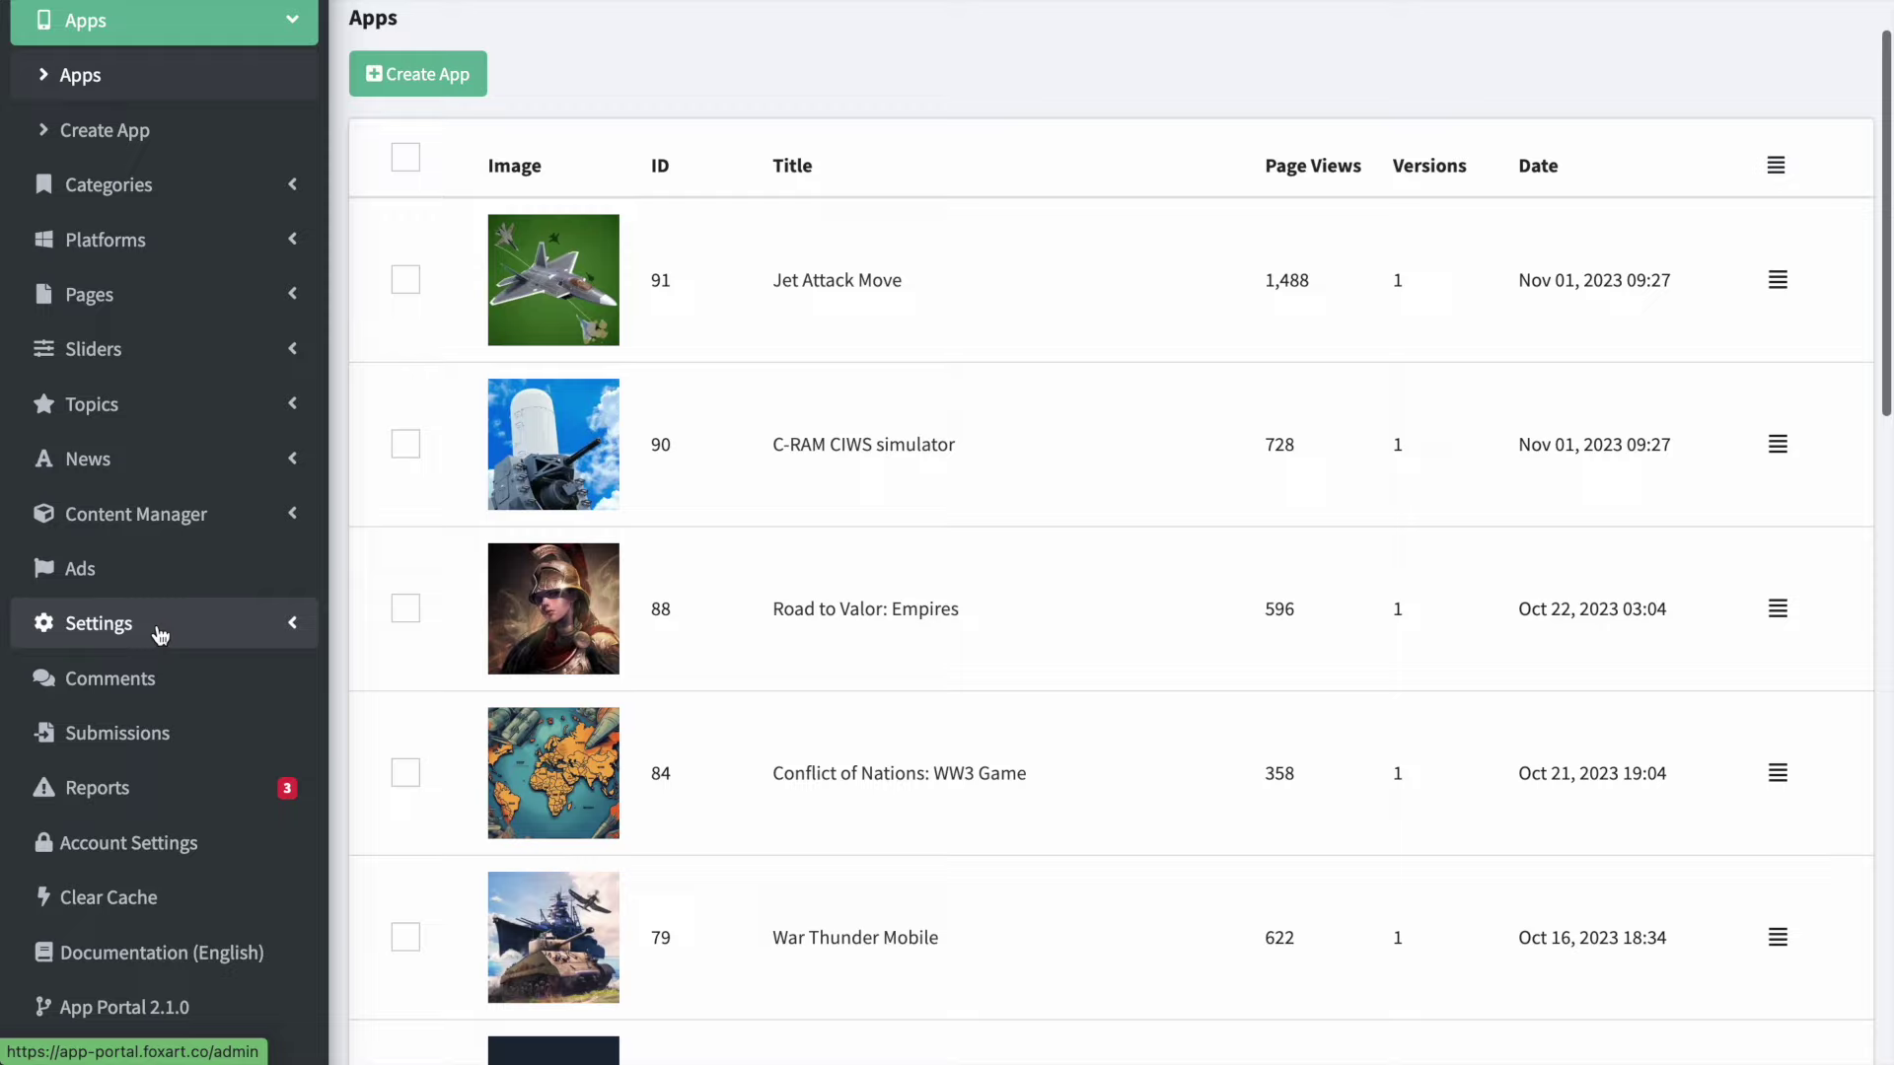
{"action": "scroll", "coordinate": [263, 630], "scroll_direction": "down", "scroll_amount": 1}
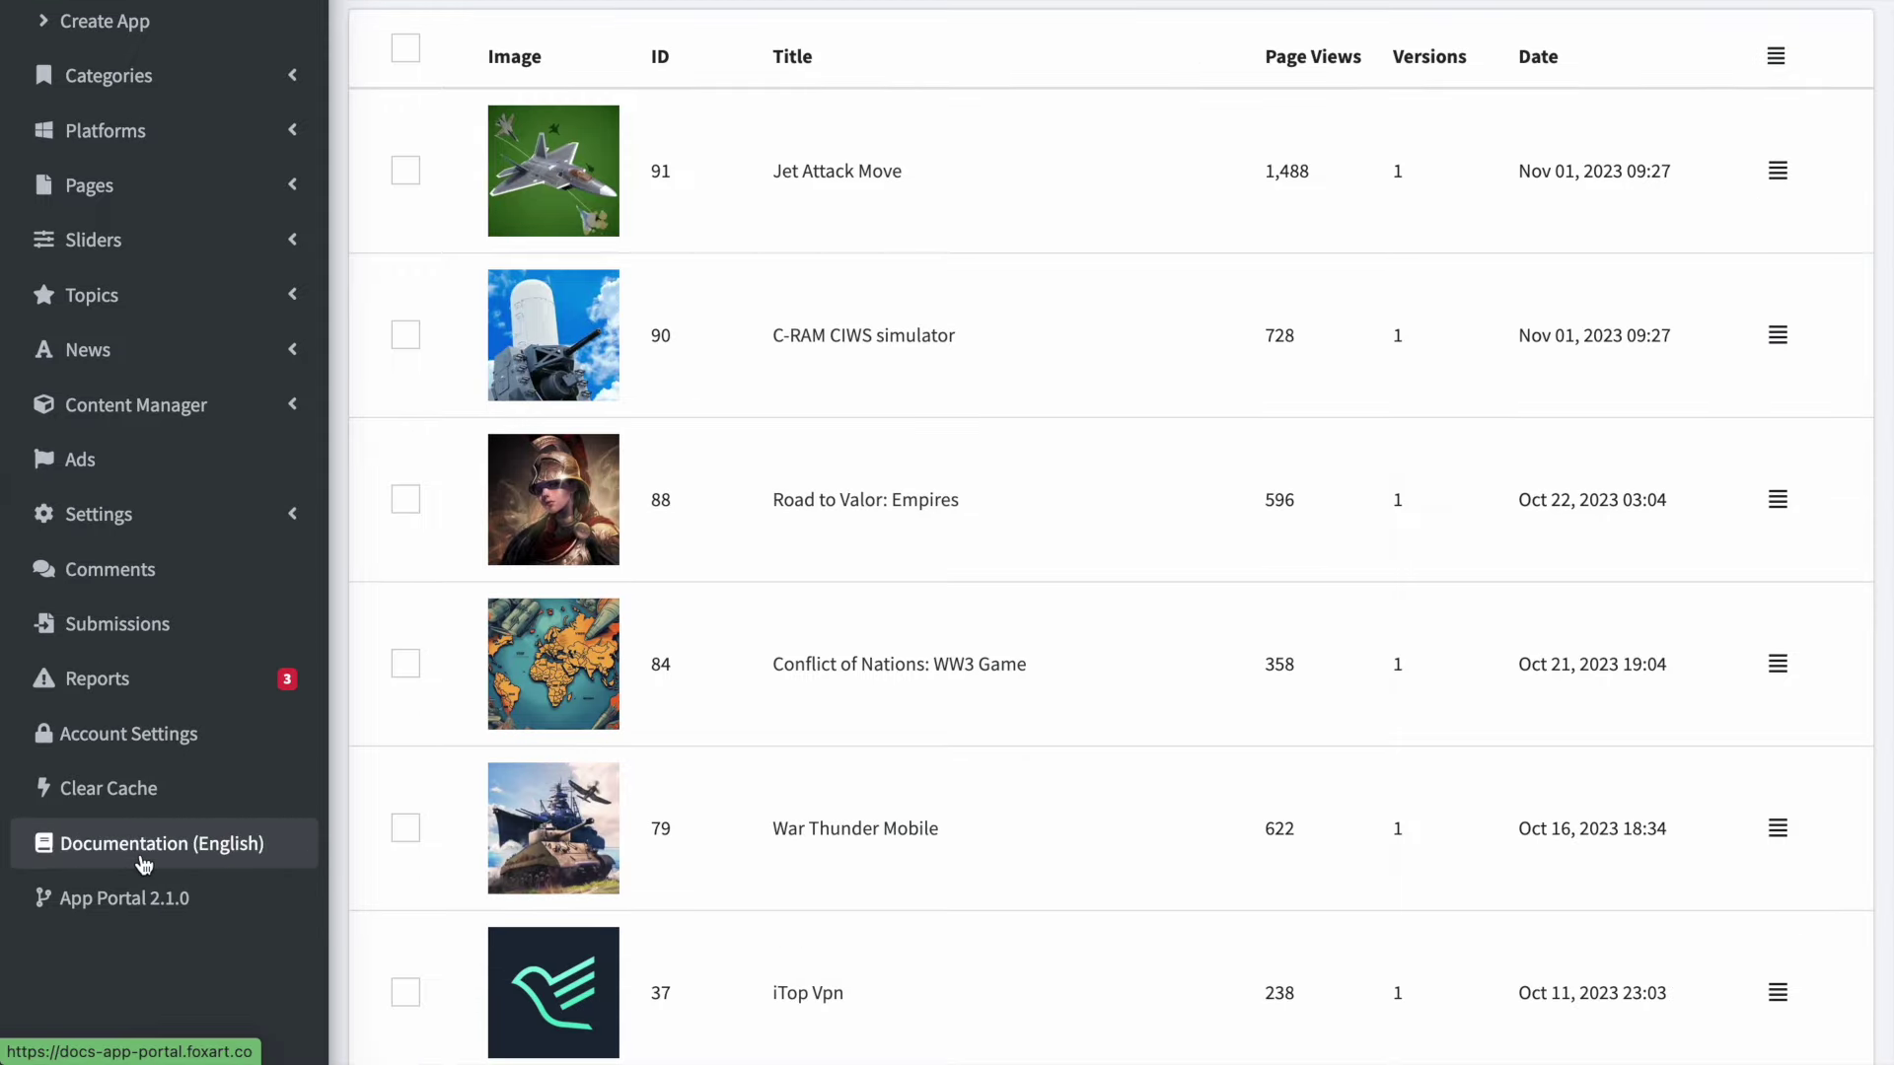
{"action": "scroll", "coordinate": [178, 688], "scroll_direction": "up", "scroll_amount": 2}
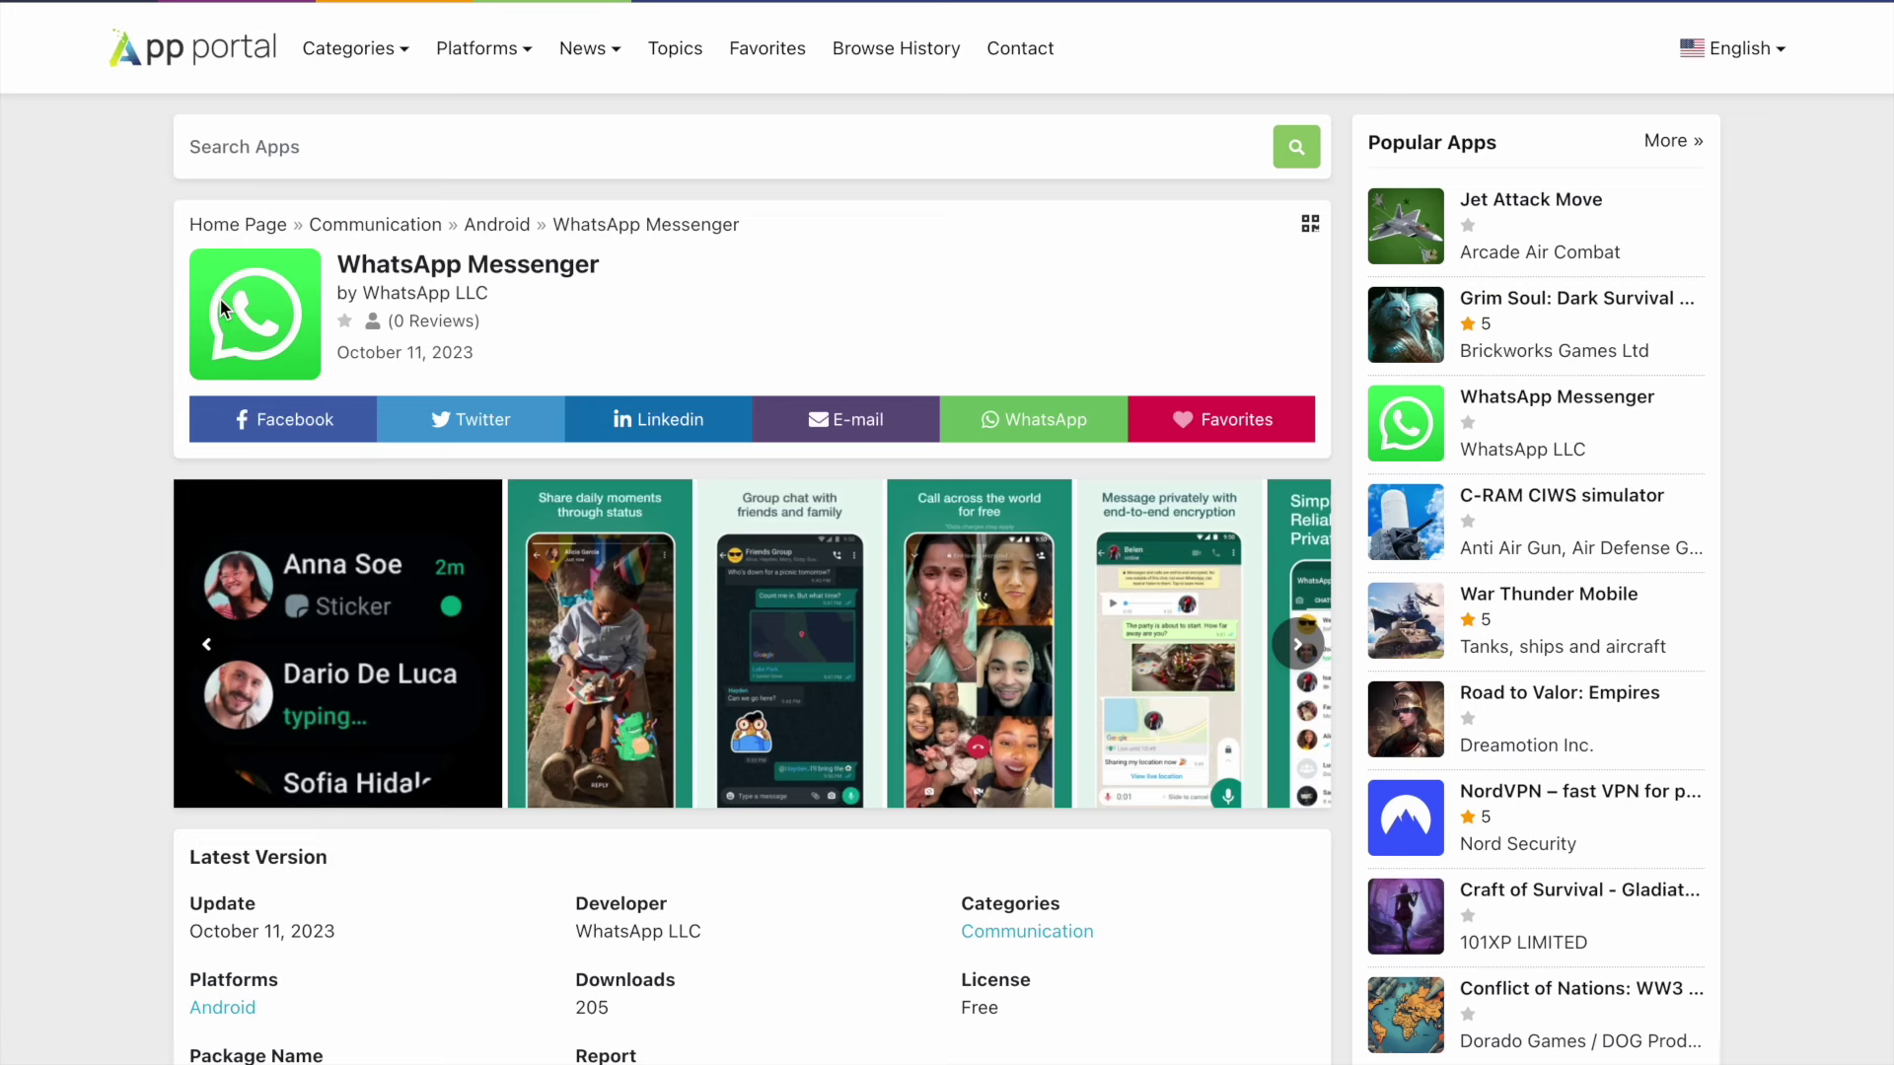
- Go to the App Portal homepage and cycle the featured carousel round to War Thunder Mobile
{"action": "left_click", "coordinate": [237, 62]}
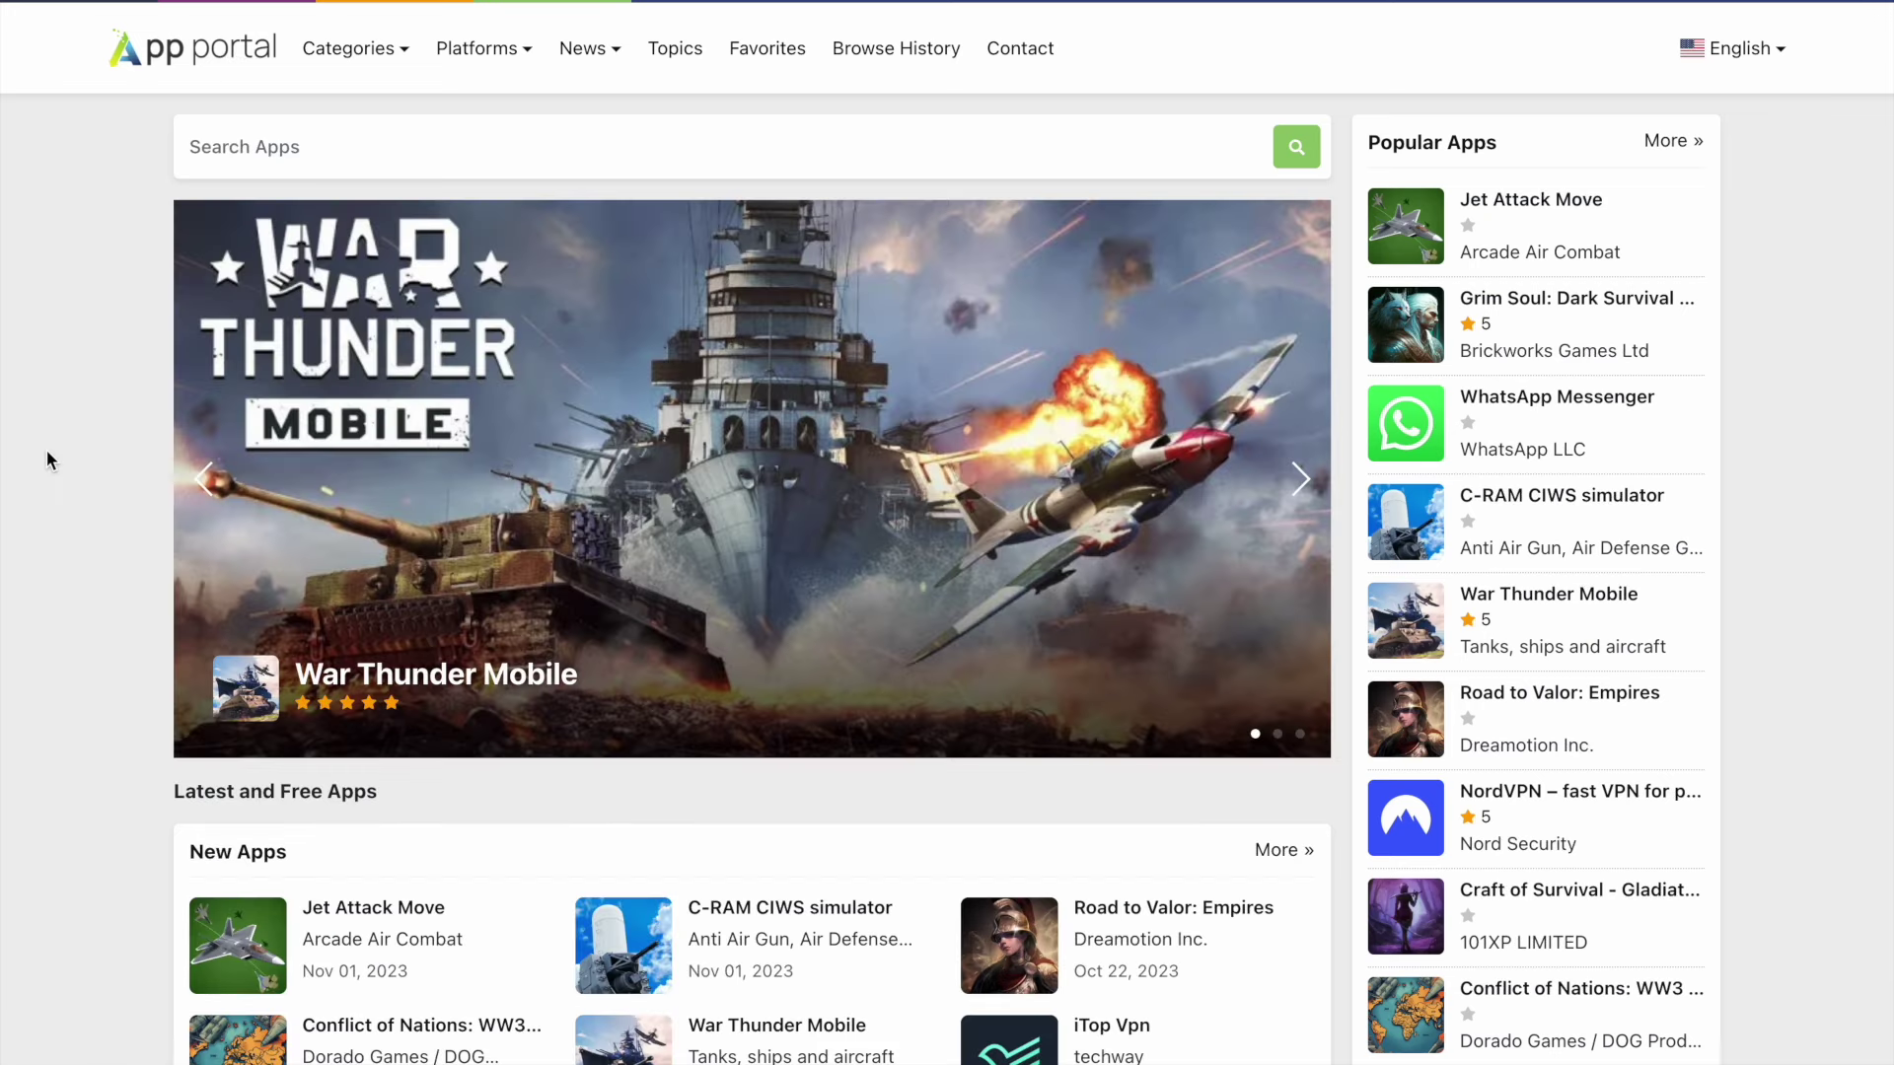
{"action": "left_click", "coordinate": [1303, 481]}
{"action": "left_click", "coordinate": [1302, 482]}
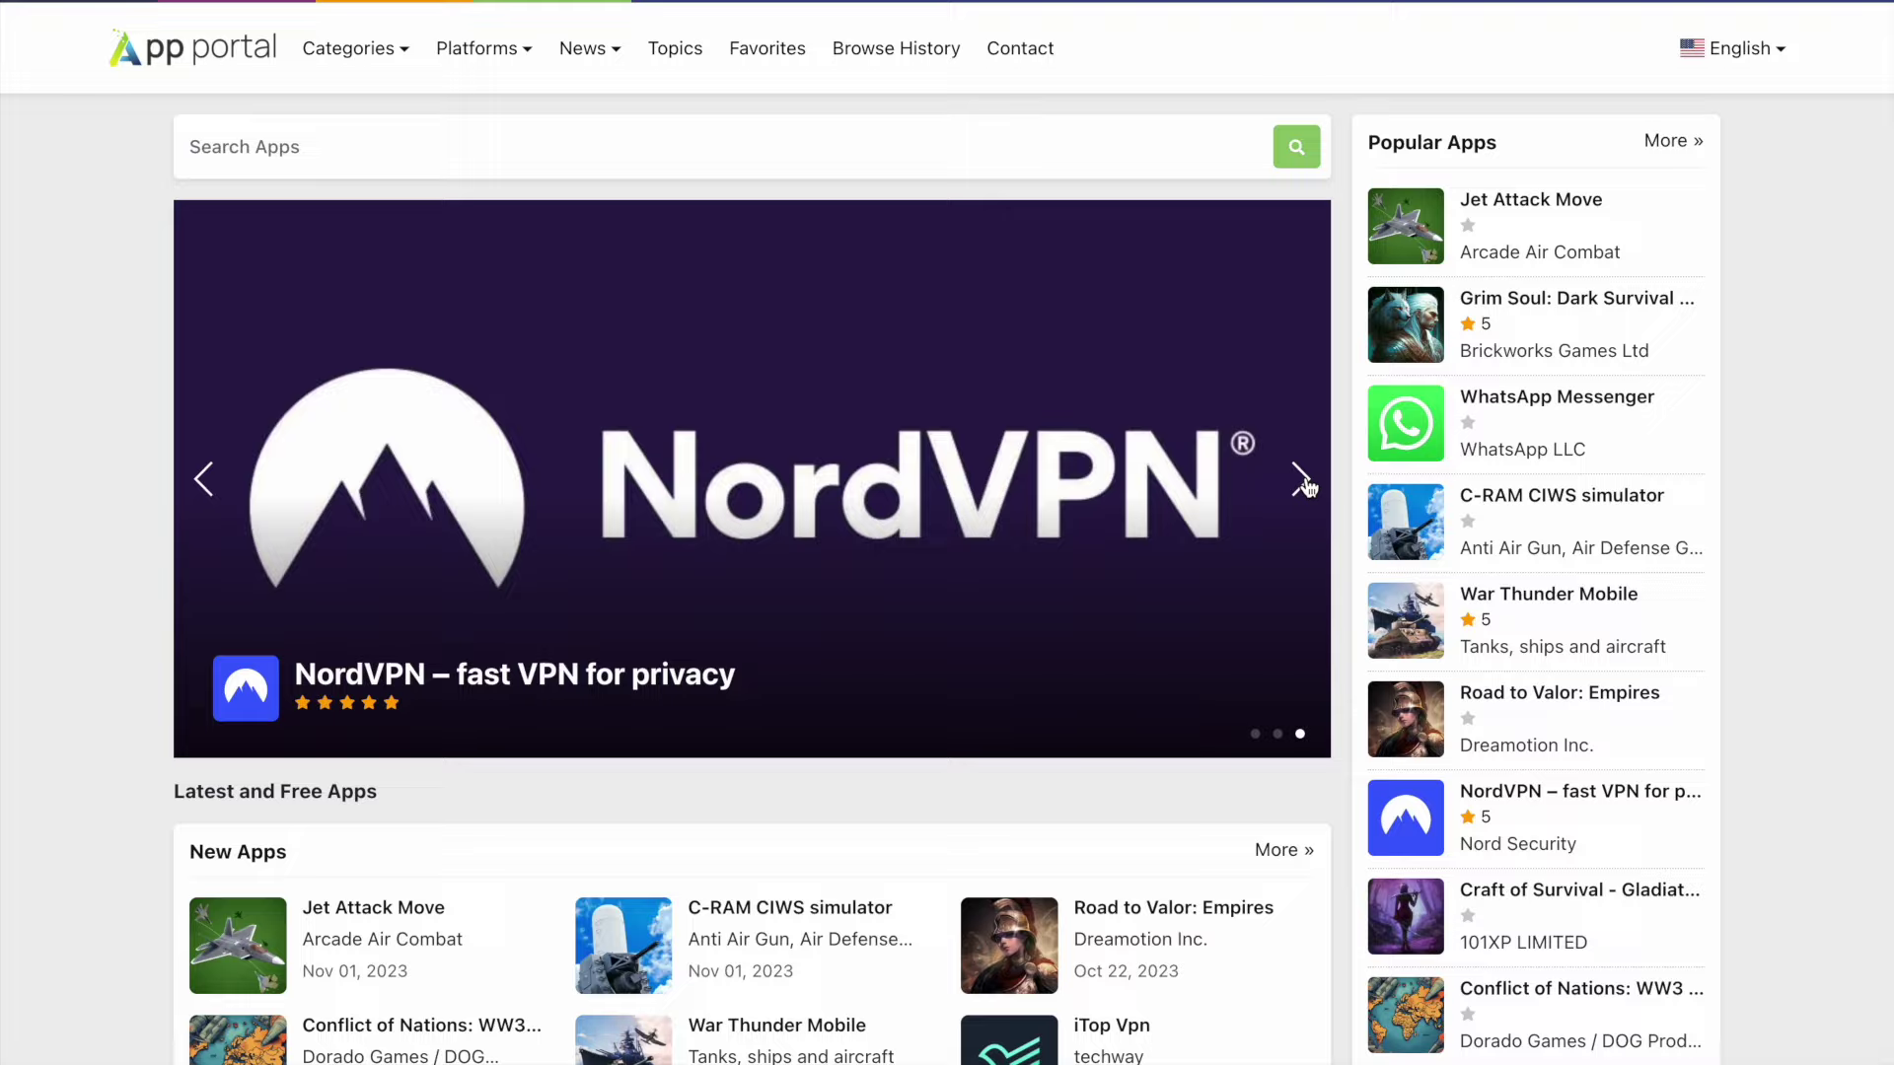
{"action": "left_click", "coordinate": [1302, 482]}
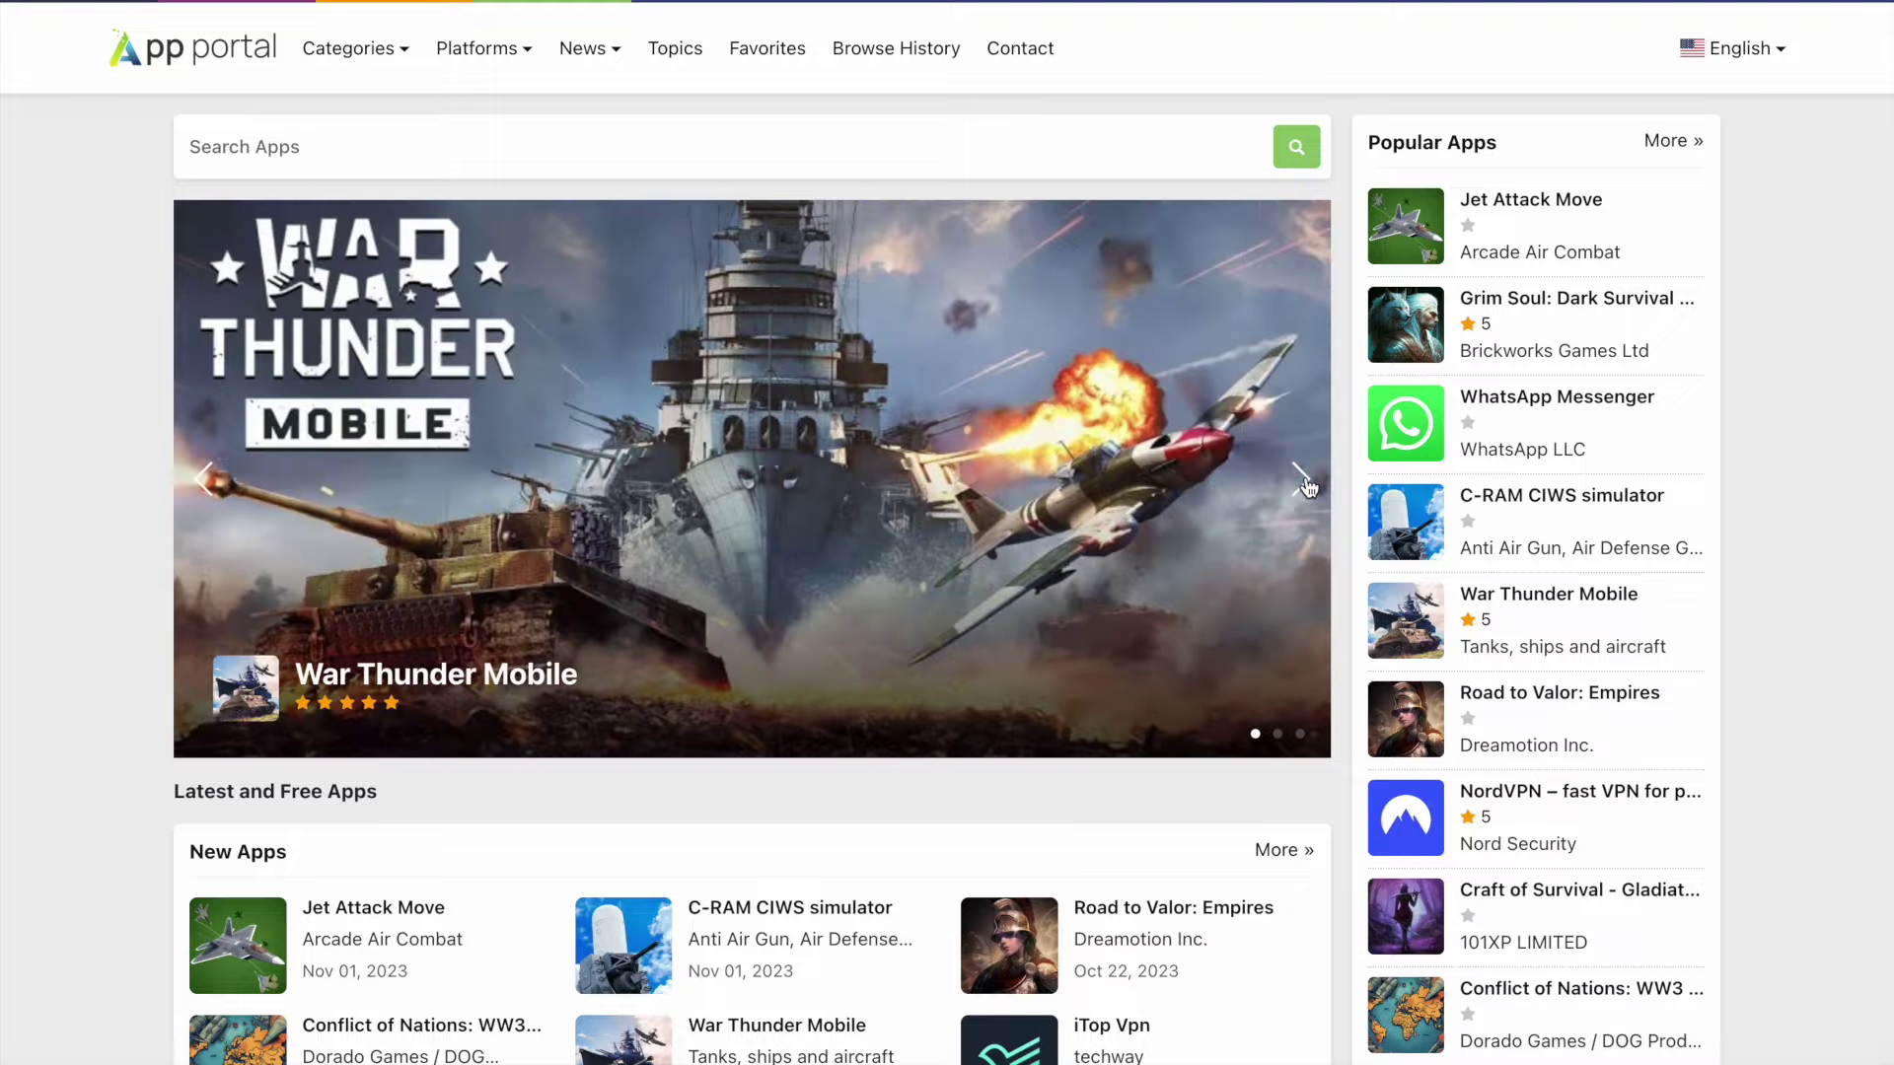
{"action": "scroll", "coordinate": [1307, 486], "scroll_direction": "down", "scroll_amount": 9}
{"action": "scroll", "coordinate": [1308, 487], "scroll_direction": "up", "scroll_amount": 10}
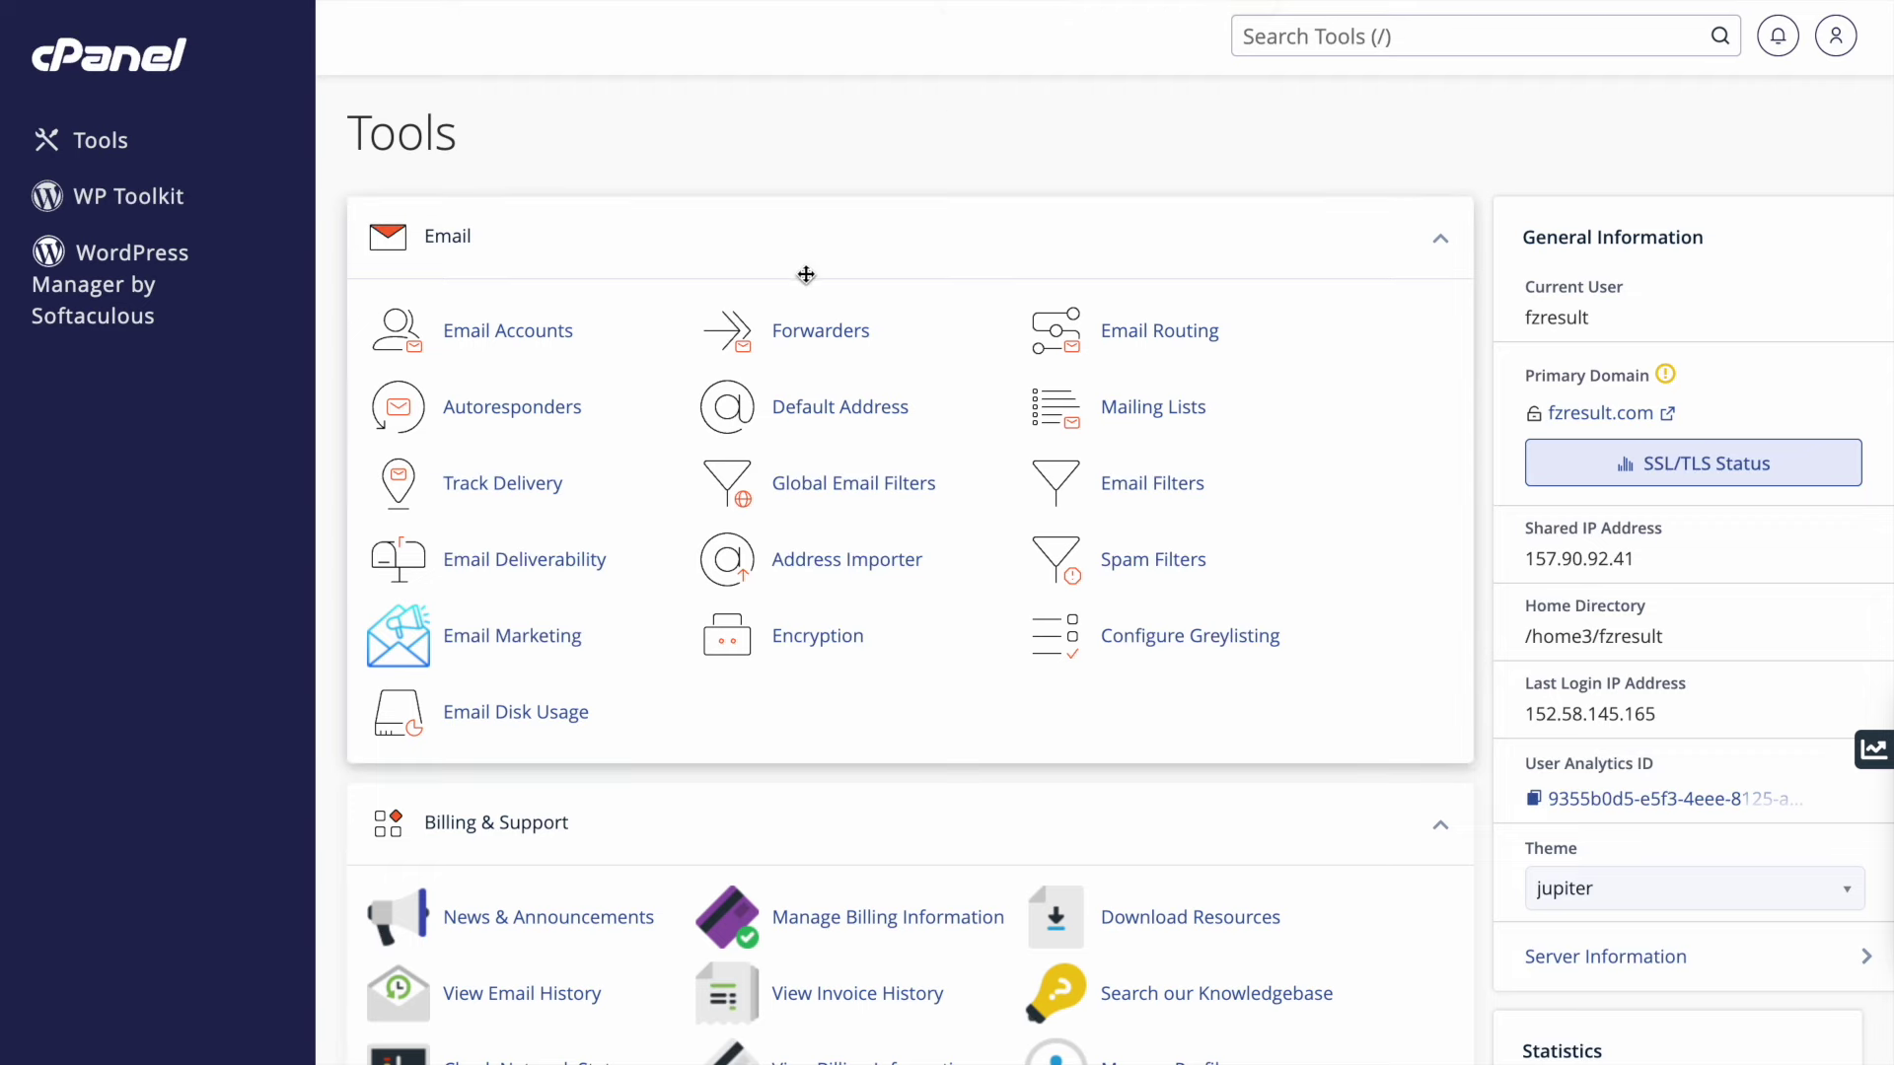
- Open File Manager on public_html/admin.fzme.in and select the App Portal.zip archive
{"action": "scroll", "coordinate": [756, 345], "scroll_direction": "down", "scroll_amount": 8}
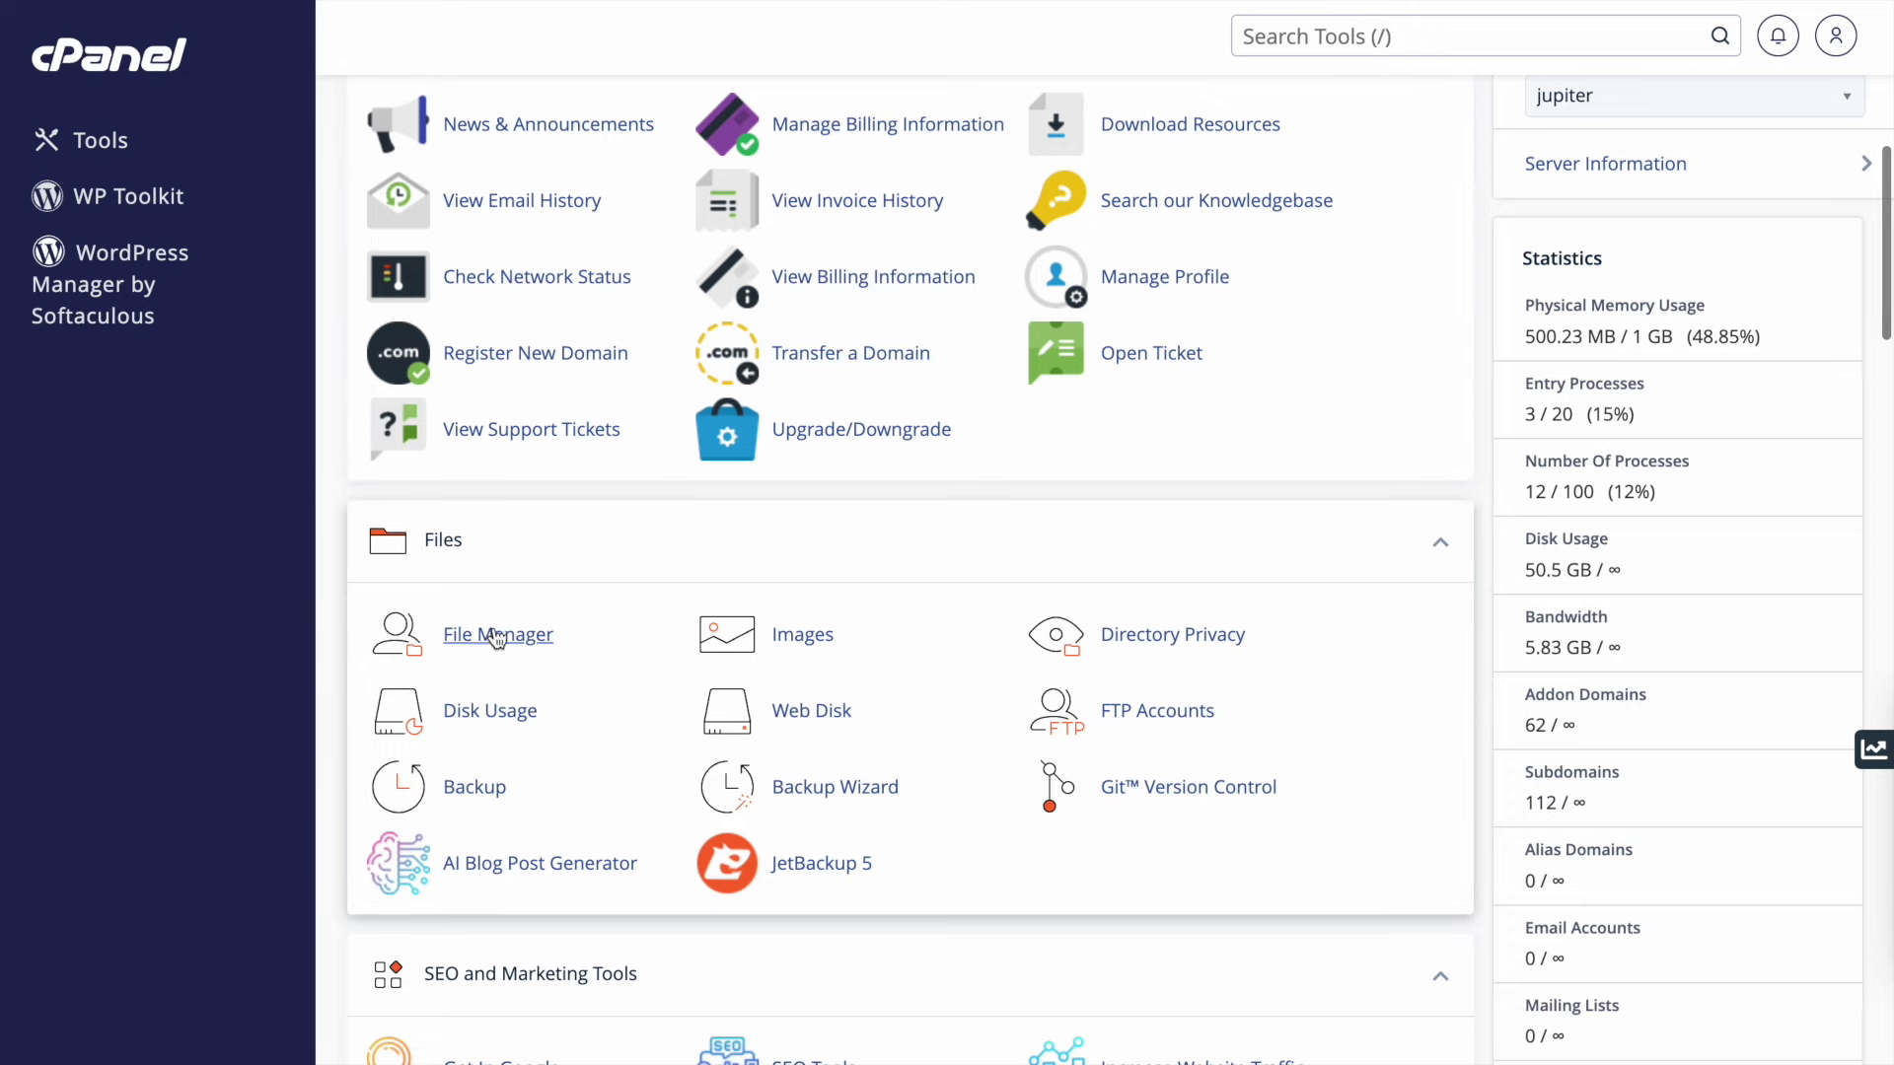
{"action": "left_click", "coordinate": [496, 636]}
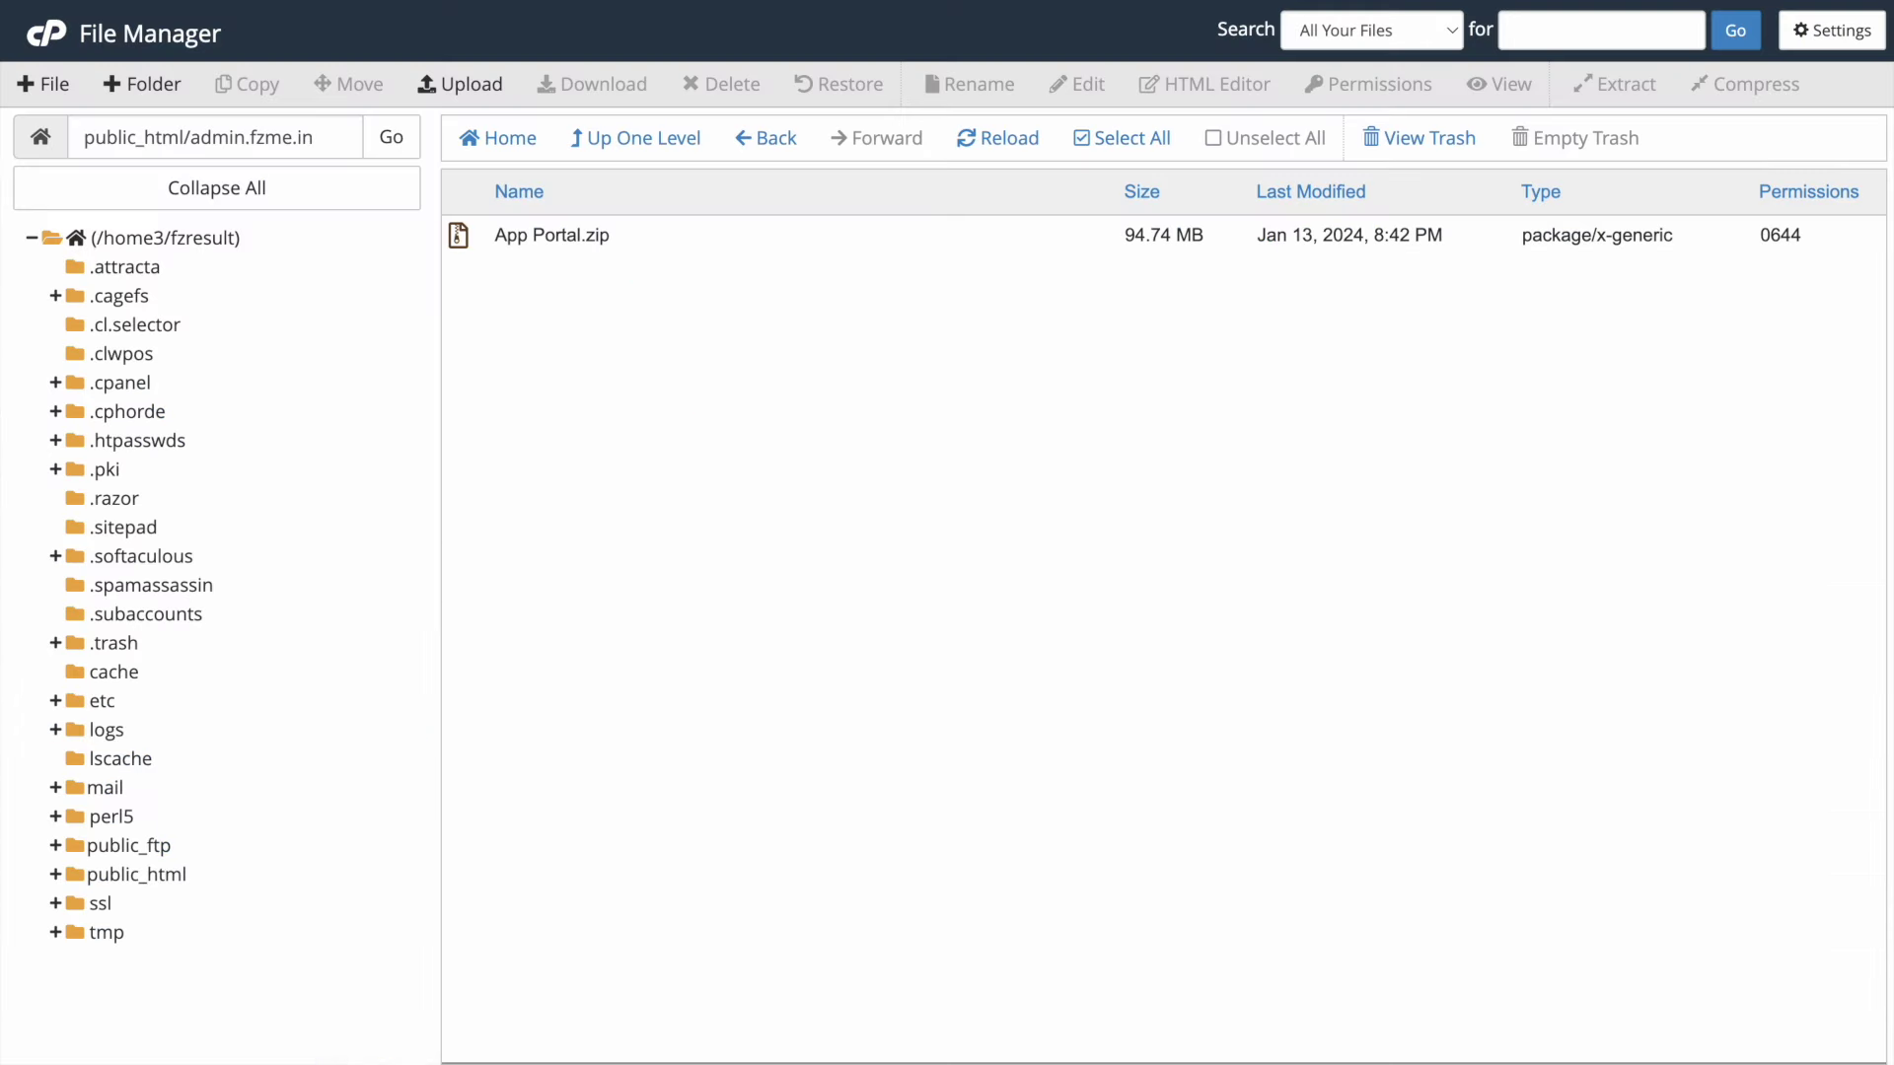
{"action": "left_click_drag", "start_coordinate": [199, 136], "coordinate": [336, 136]}
{"action": "left_click", "coordinate": [514, 233]}
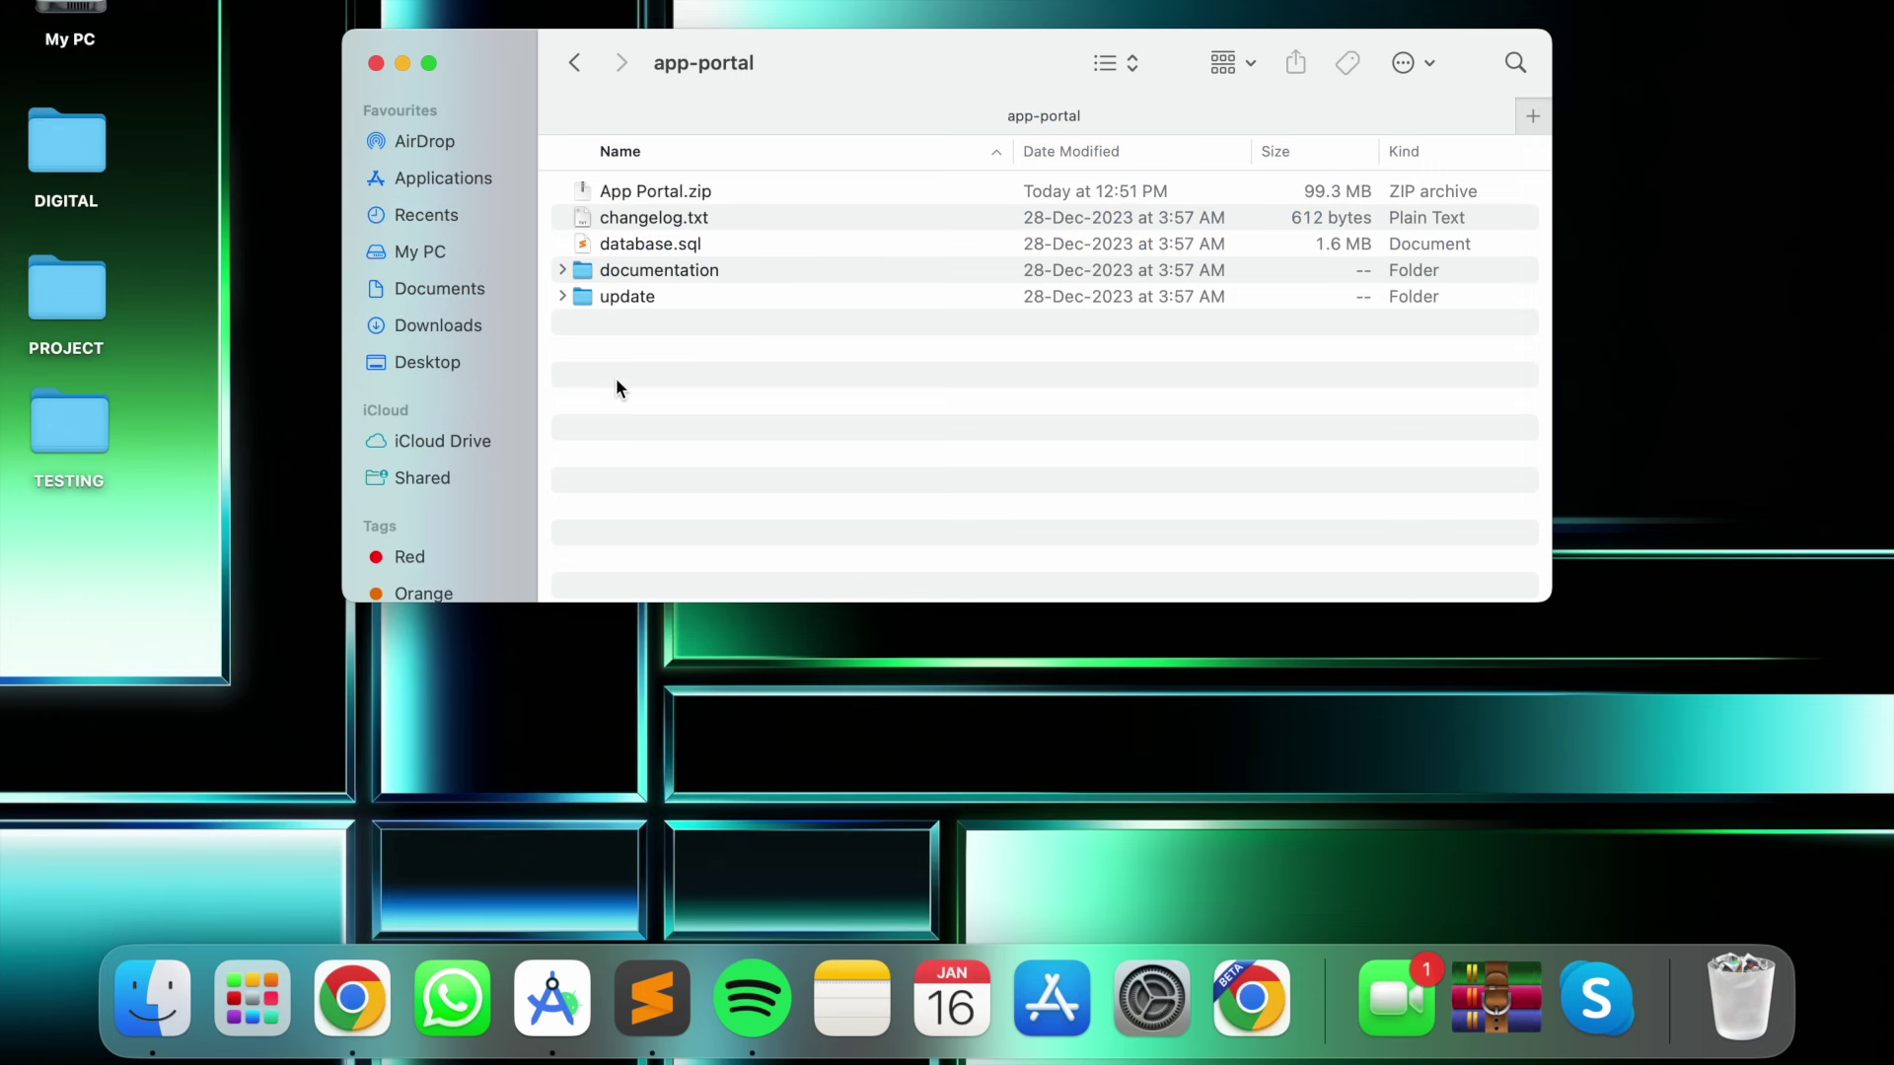
- Look over the local app-portal folder's documentation, update and App Portal.zip items, then App Portal.zip's actions
{"action": "left_click_drag", "start_coordinate": [632, 380], "coordinate": [656, 187]}
{"action": "left_click", "coordinate": [655, 452]}
{"action": "key", "text": "super+a"}
{"action": "left_click", "coordinate": [628, 404]}
{"action": "left_click", "coordinate": [627, 271]}
{"action": "left_click", "coordinate": [606, 300]}
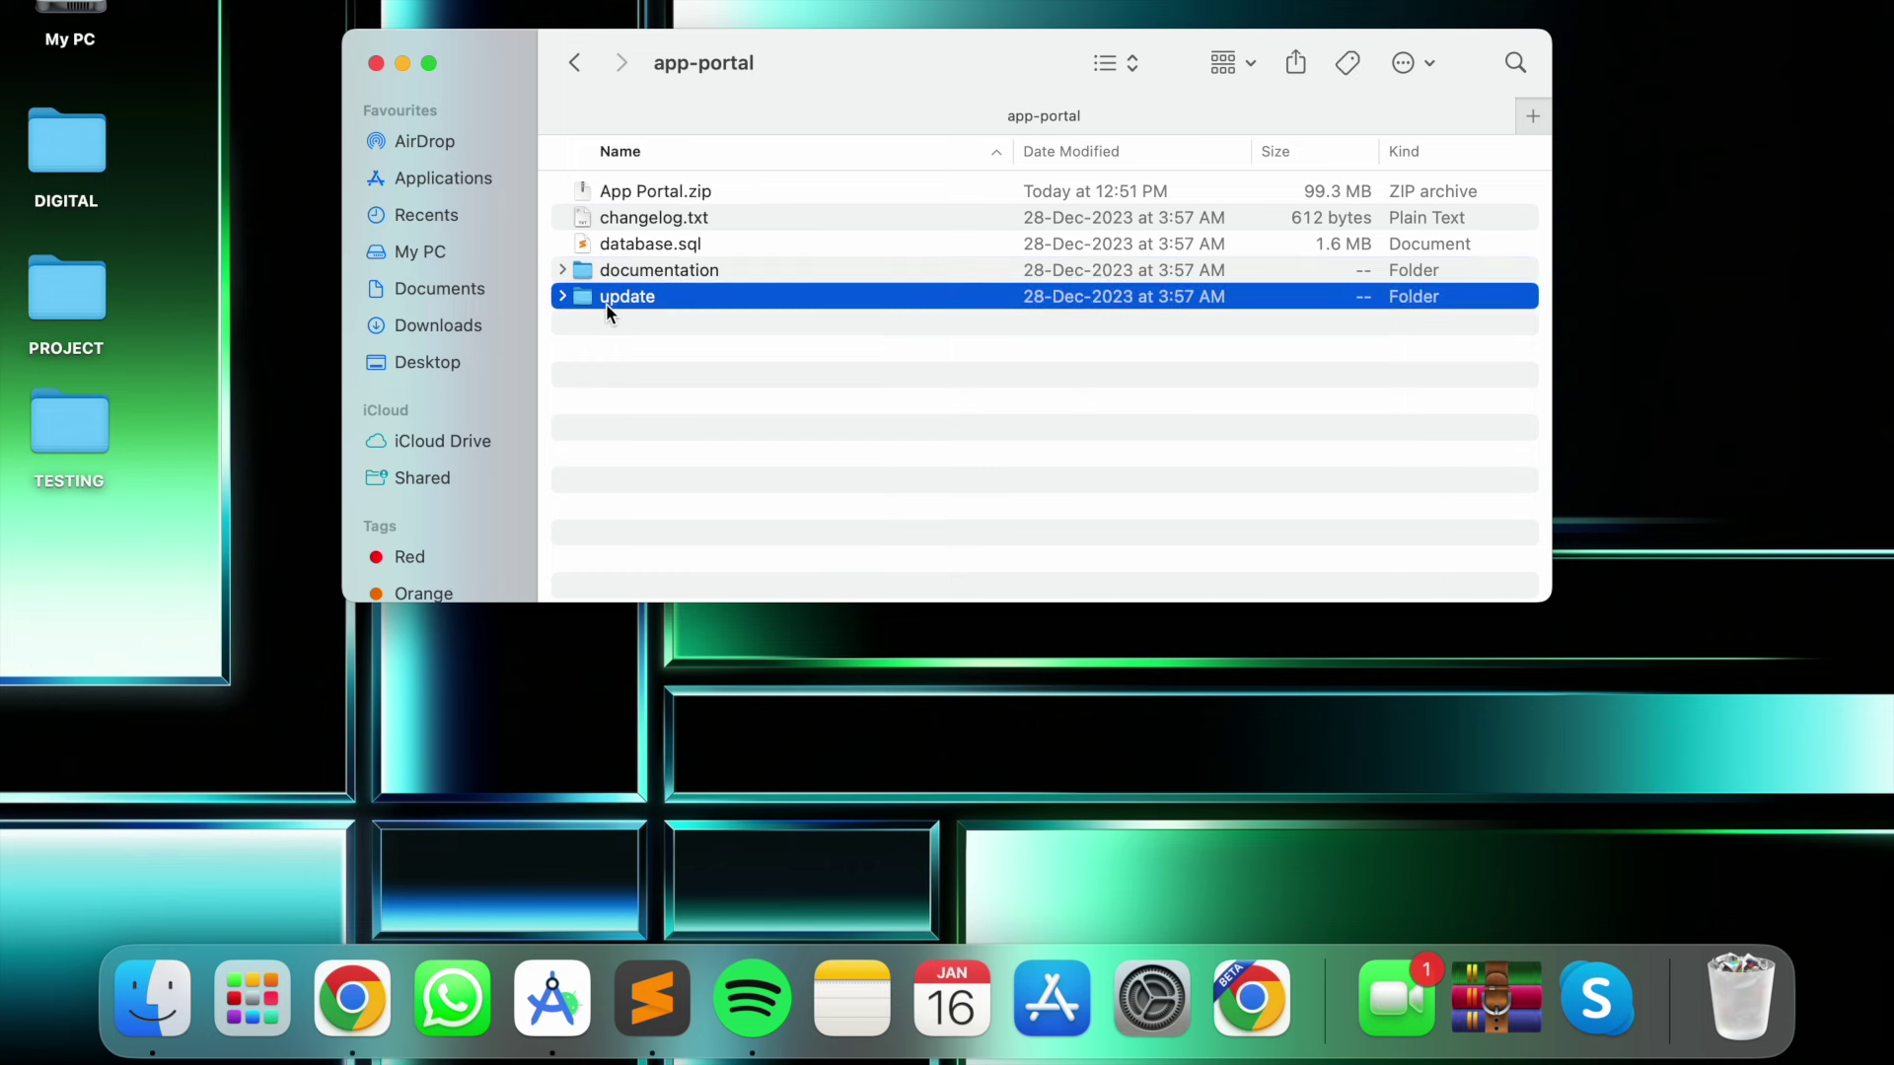
{"action": "left_click", "coordinate": [648, 198]}
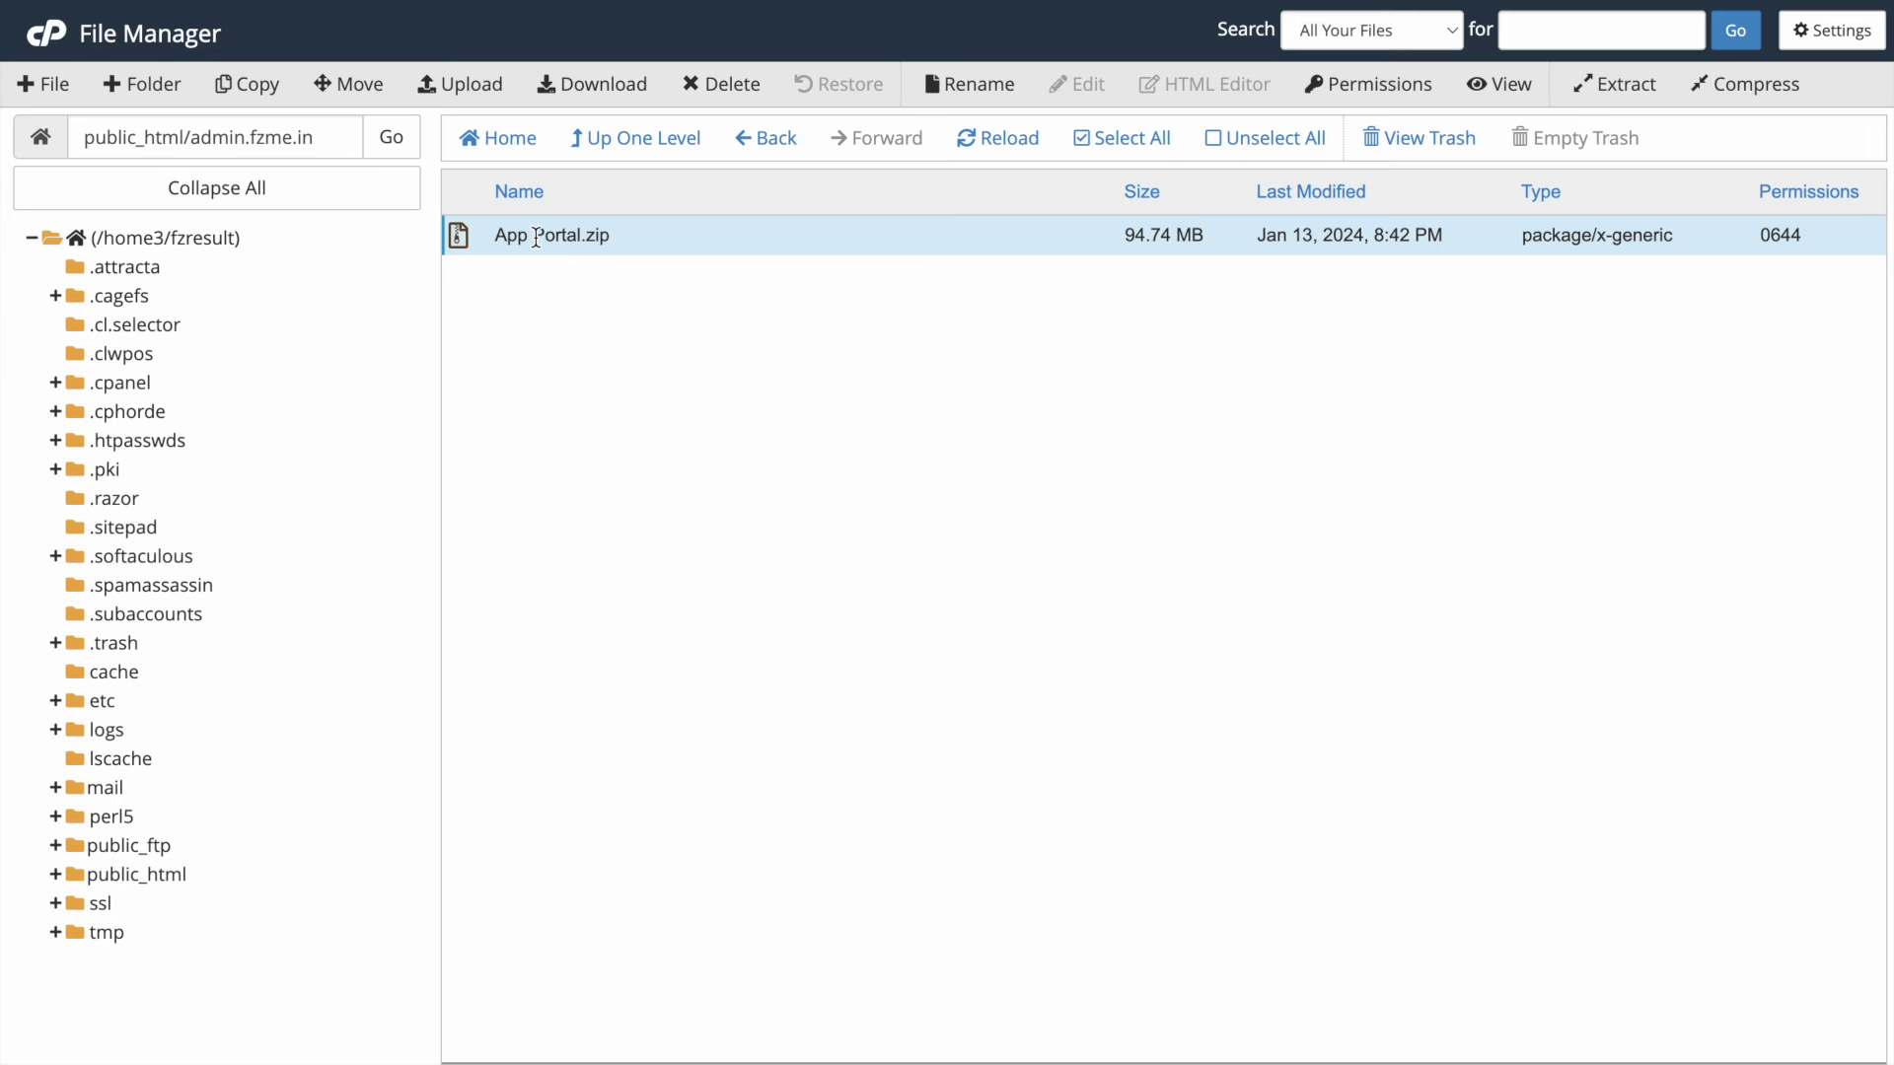
{"action": "right_click", "coordinate": [535, 238]}
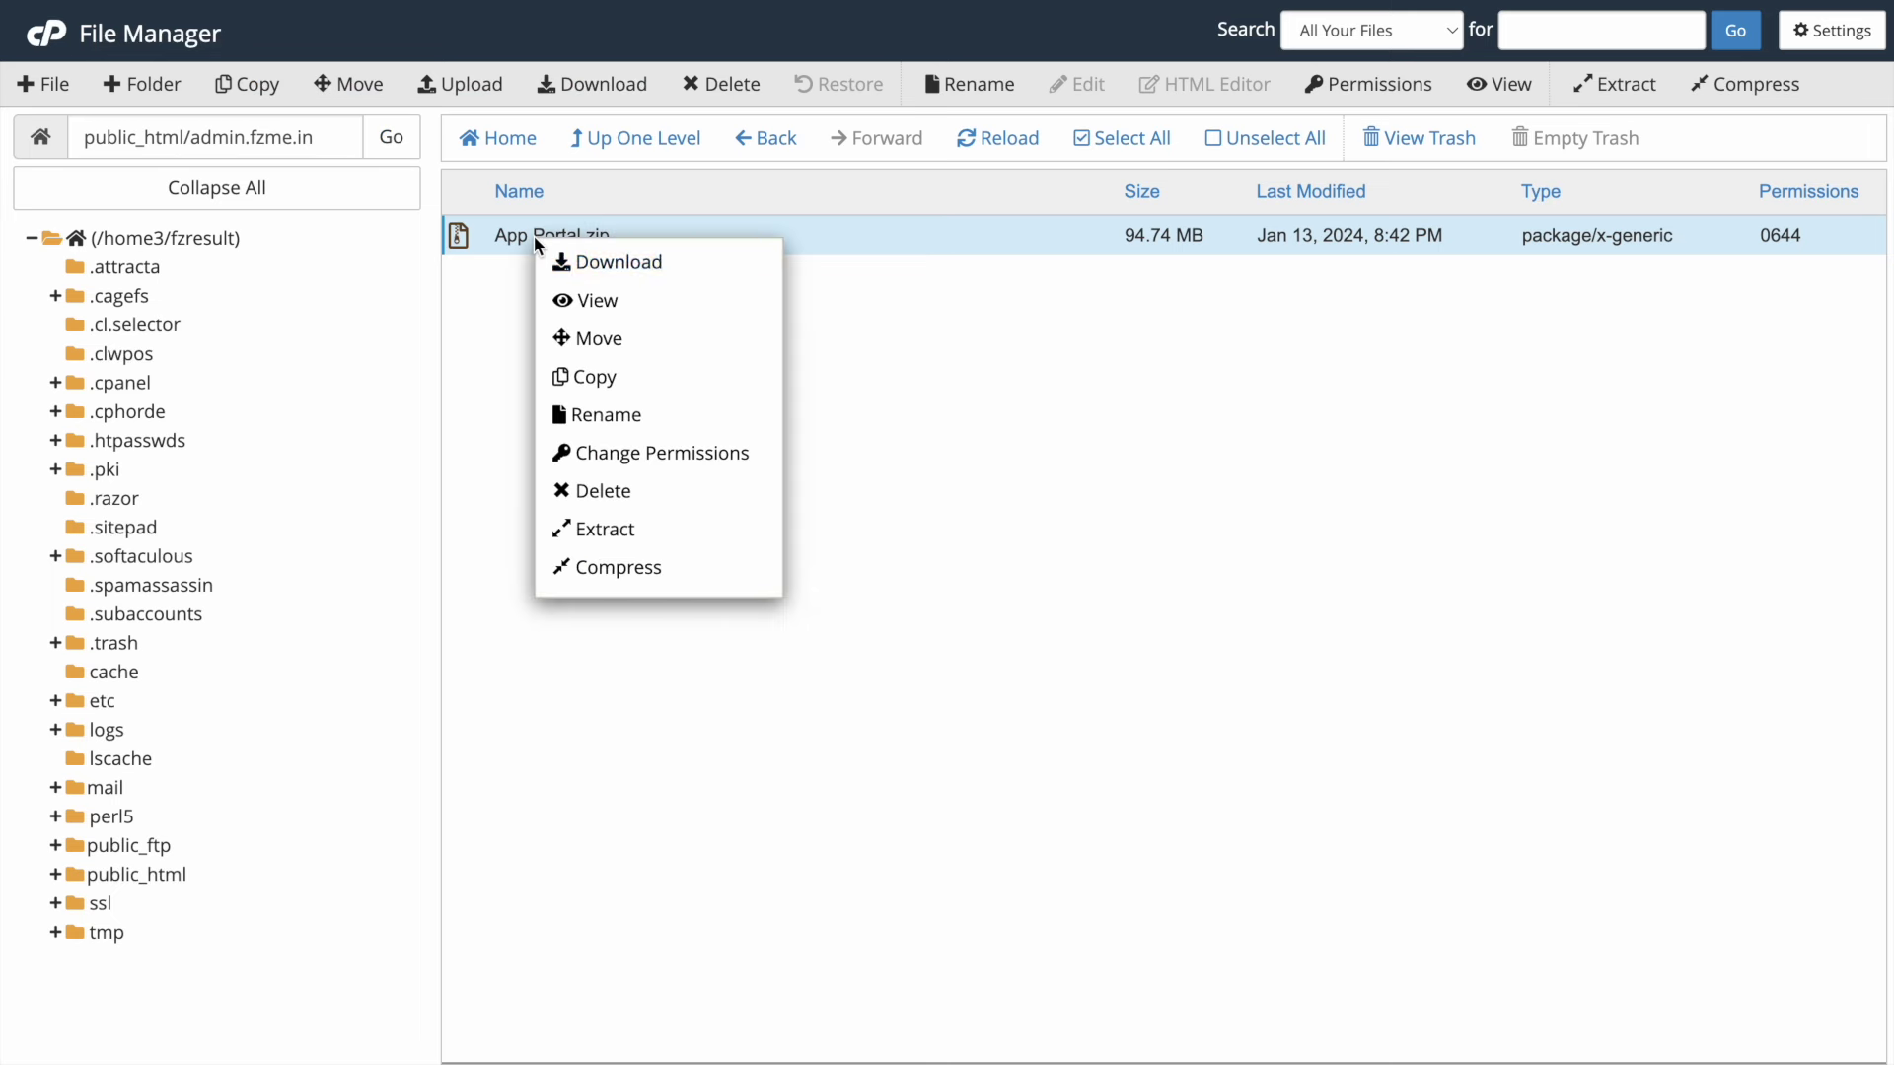
- Extract App Portal.zip into the admin.fzme.in folder
{"action": "left_click", "coordinate": [636, 530]}
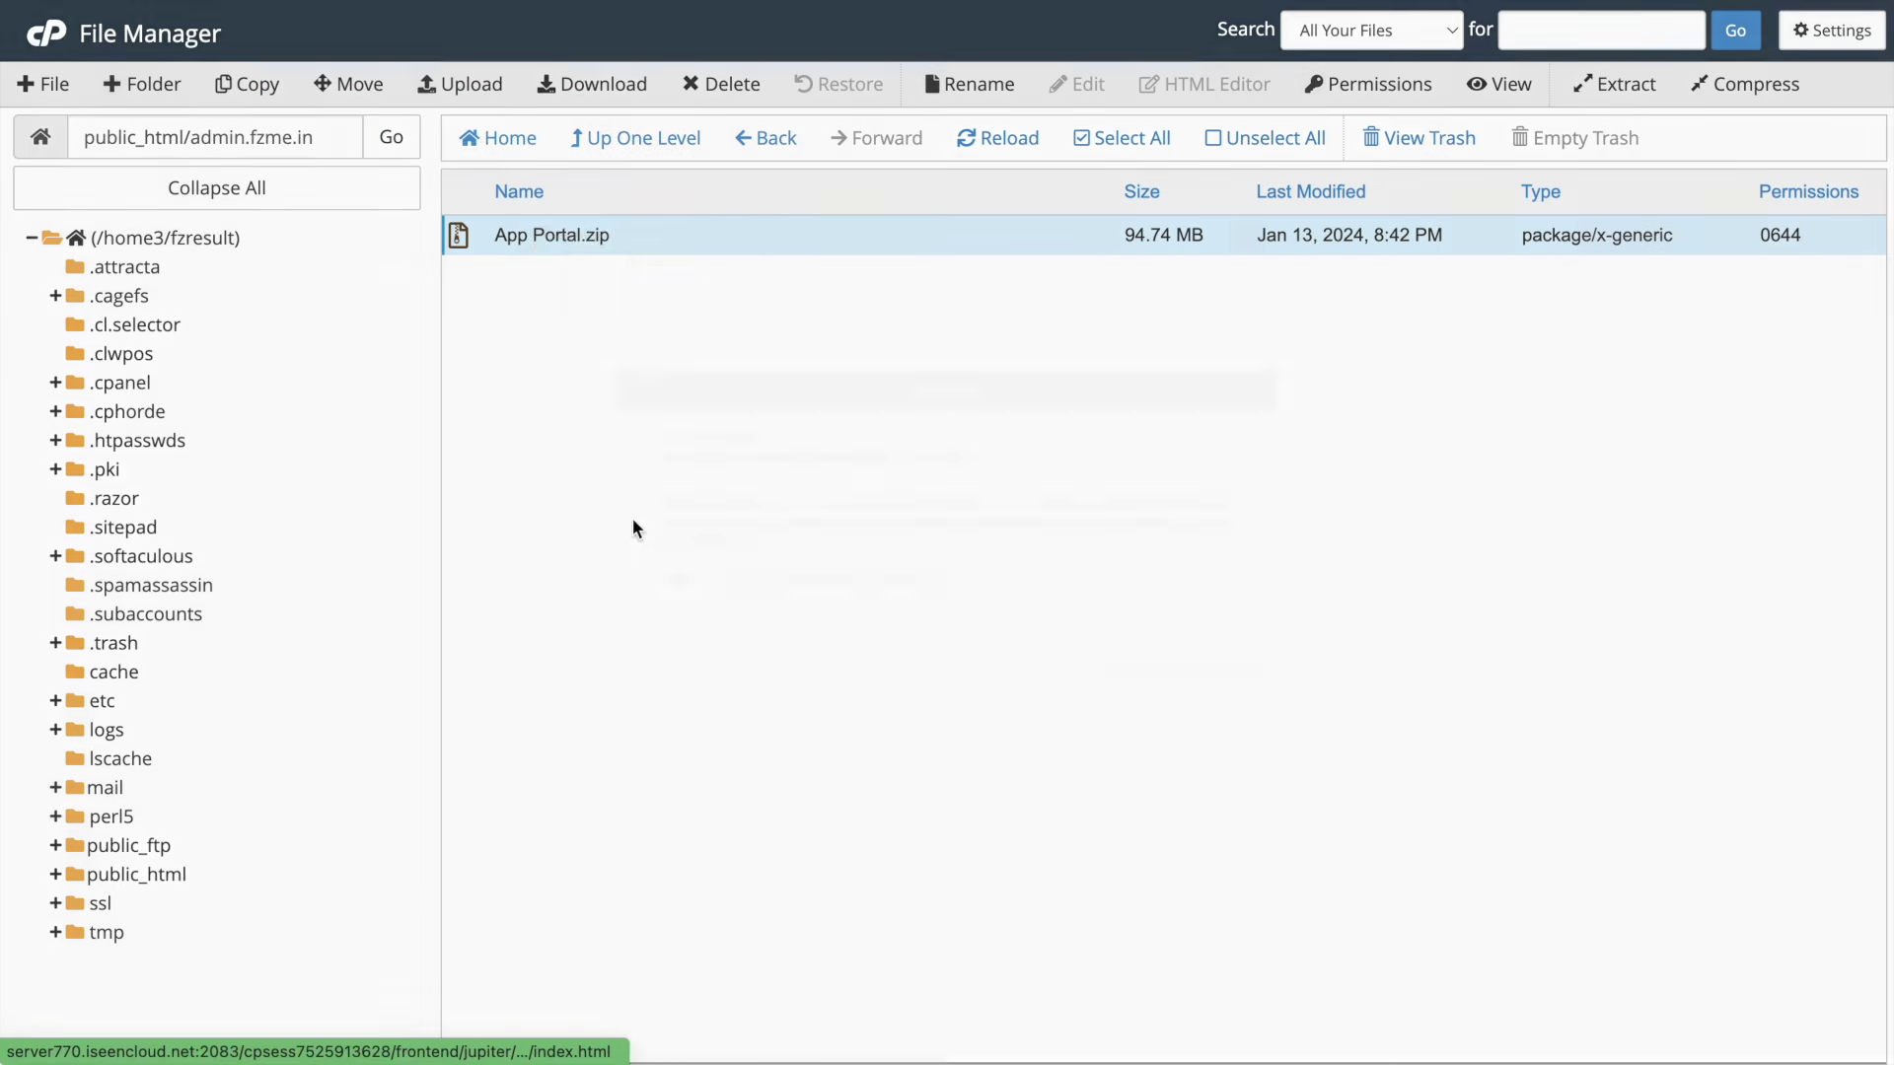
{"action": "left_click", "coordinate": [1134, 661]}
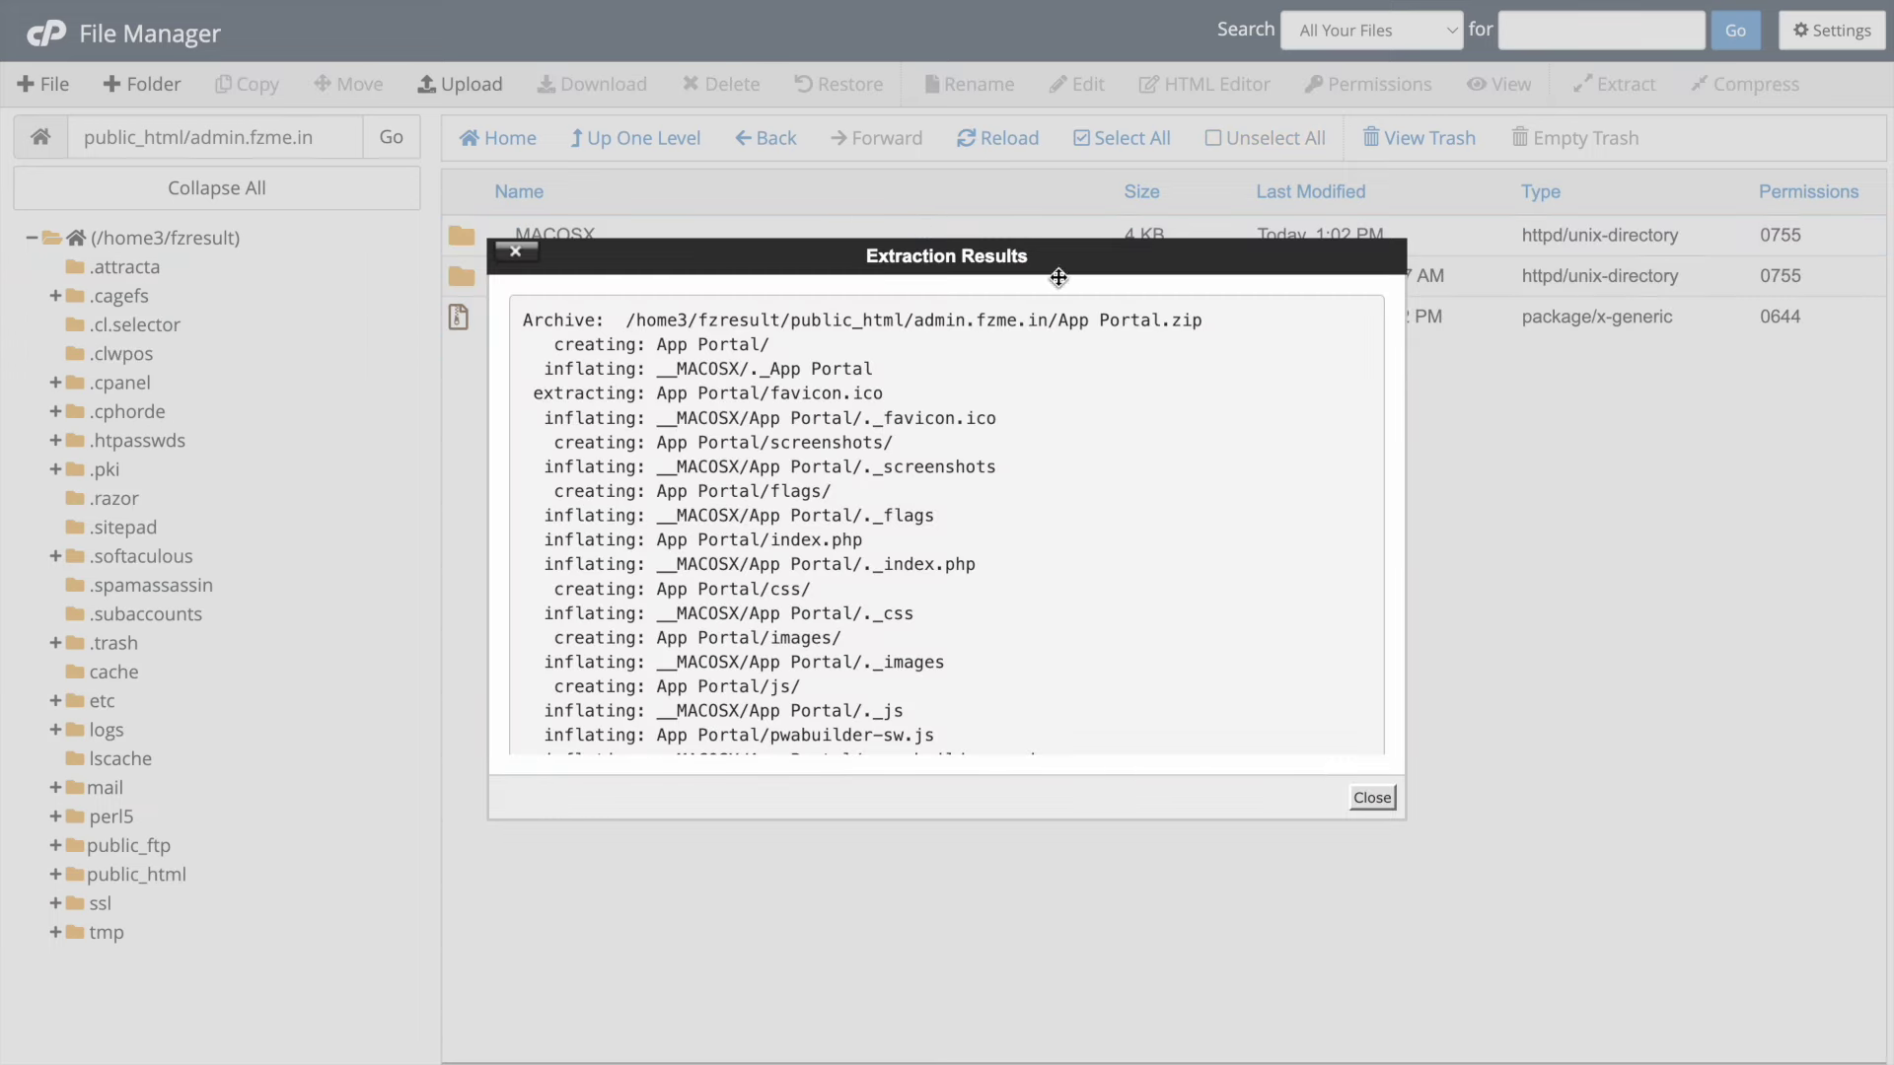
{"action": "left_click", "coordinate": [1373, 798]}
- Move every file from the extracted App Portal folder up into admin.fzme.in
{"action": "double_click", "coordinate": [462, 276]}
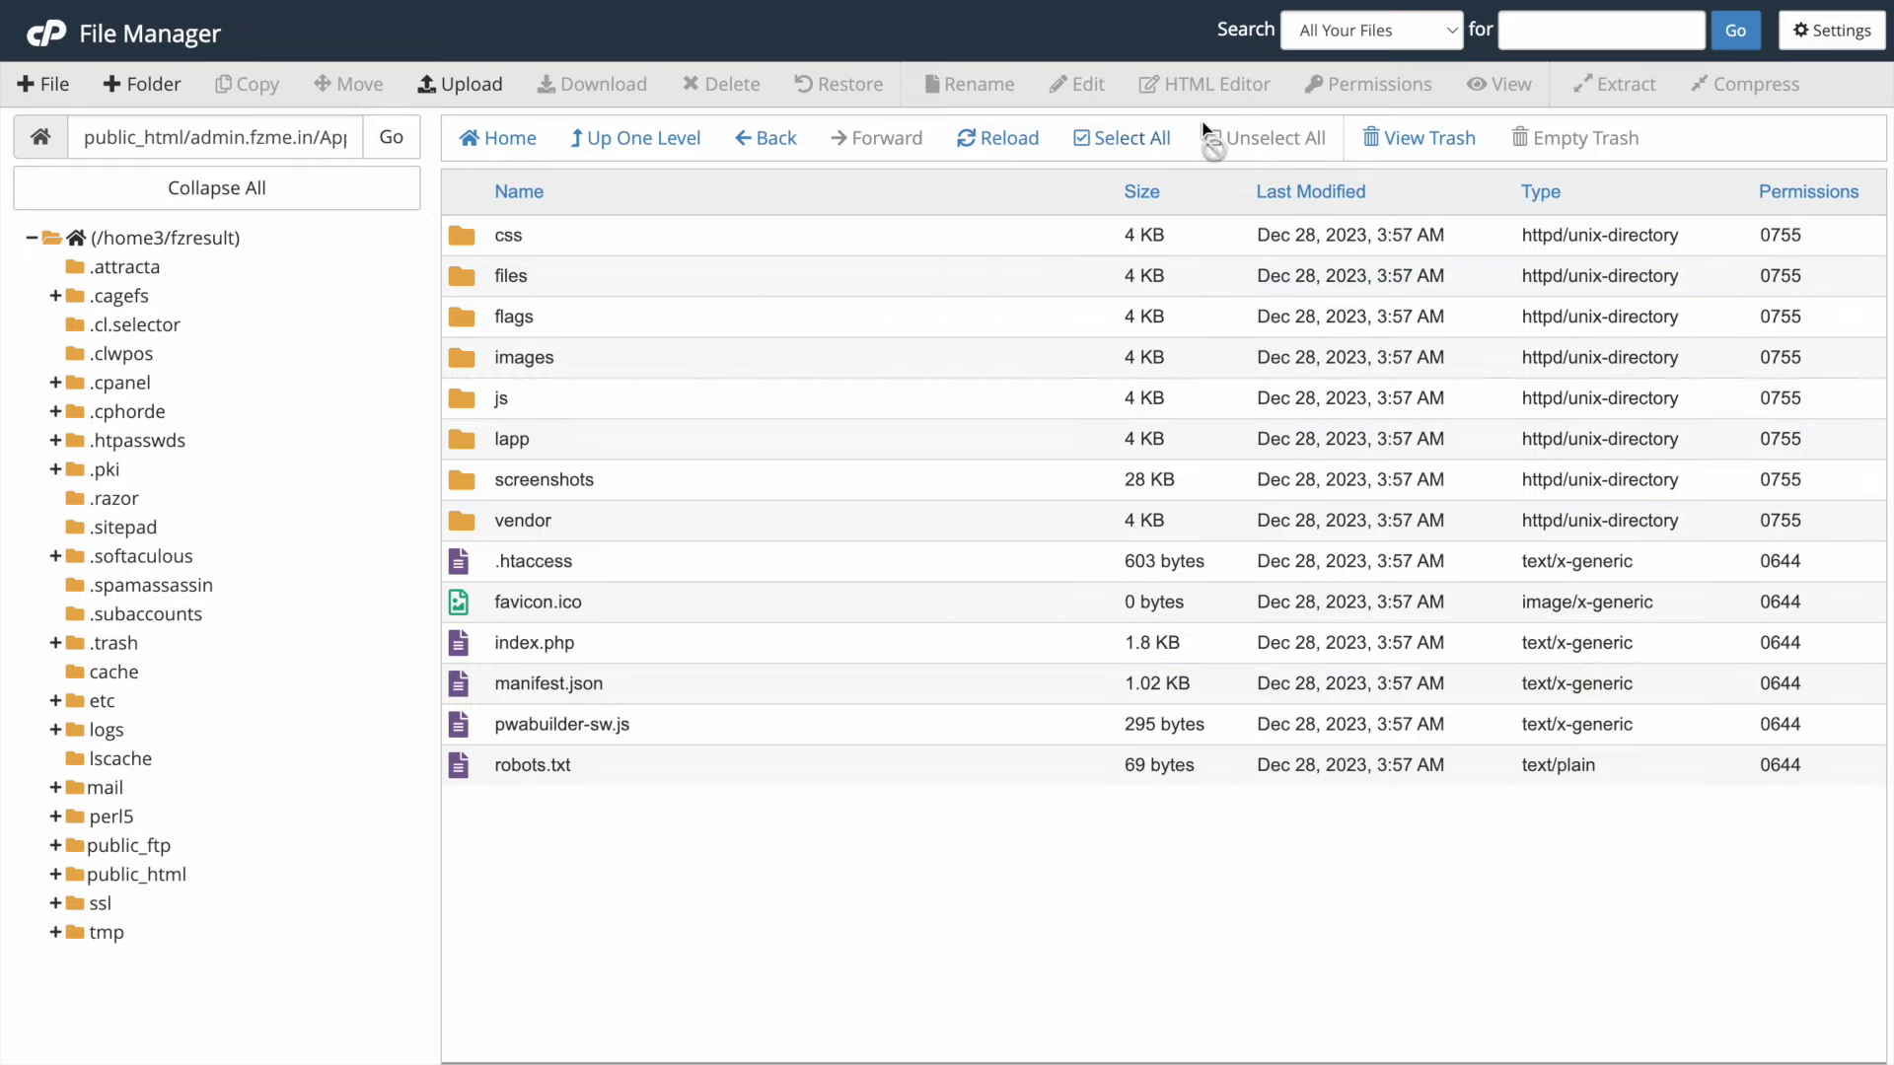
{"action": "left_click", "coordinate": [1075, 138]}
{"action": "left_click", "coordinate": [316, 89]}
{"action": "key", "text": "BackSpace"}
{"action": "key", "text": "BackSpace"}
{"action": "key", "text": "BackSpace"}
{"action": "key", "text": "BackSpace"}
{"action": "key", "text": "BackSpace"}
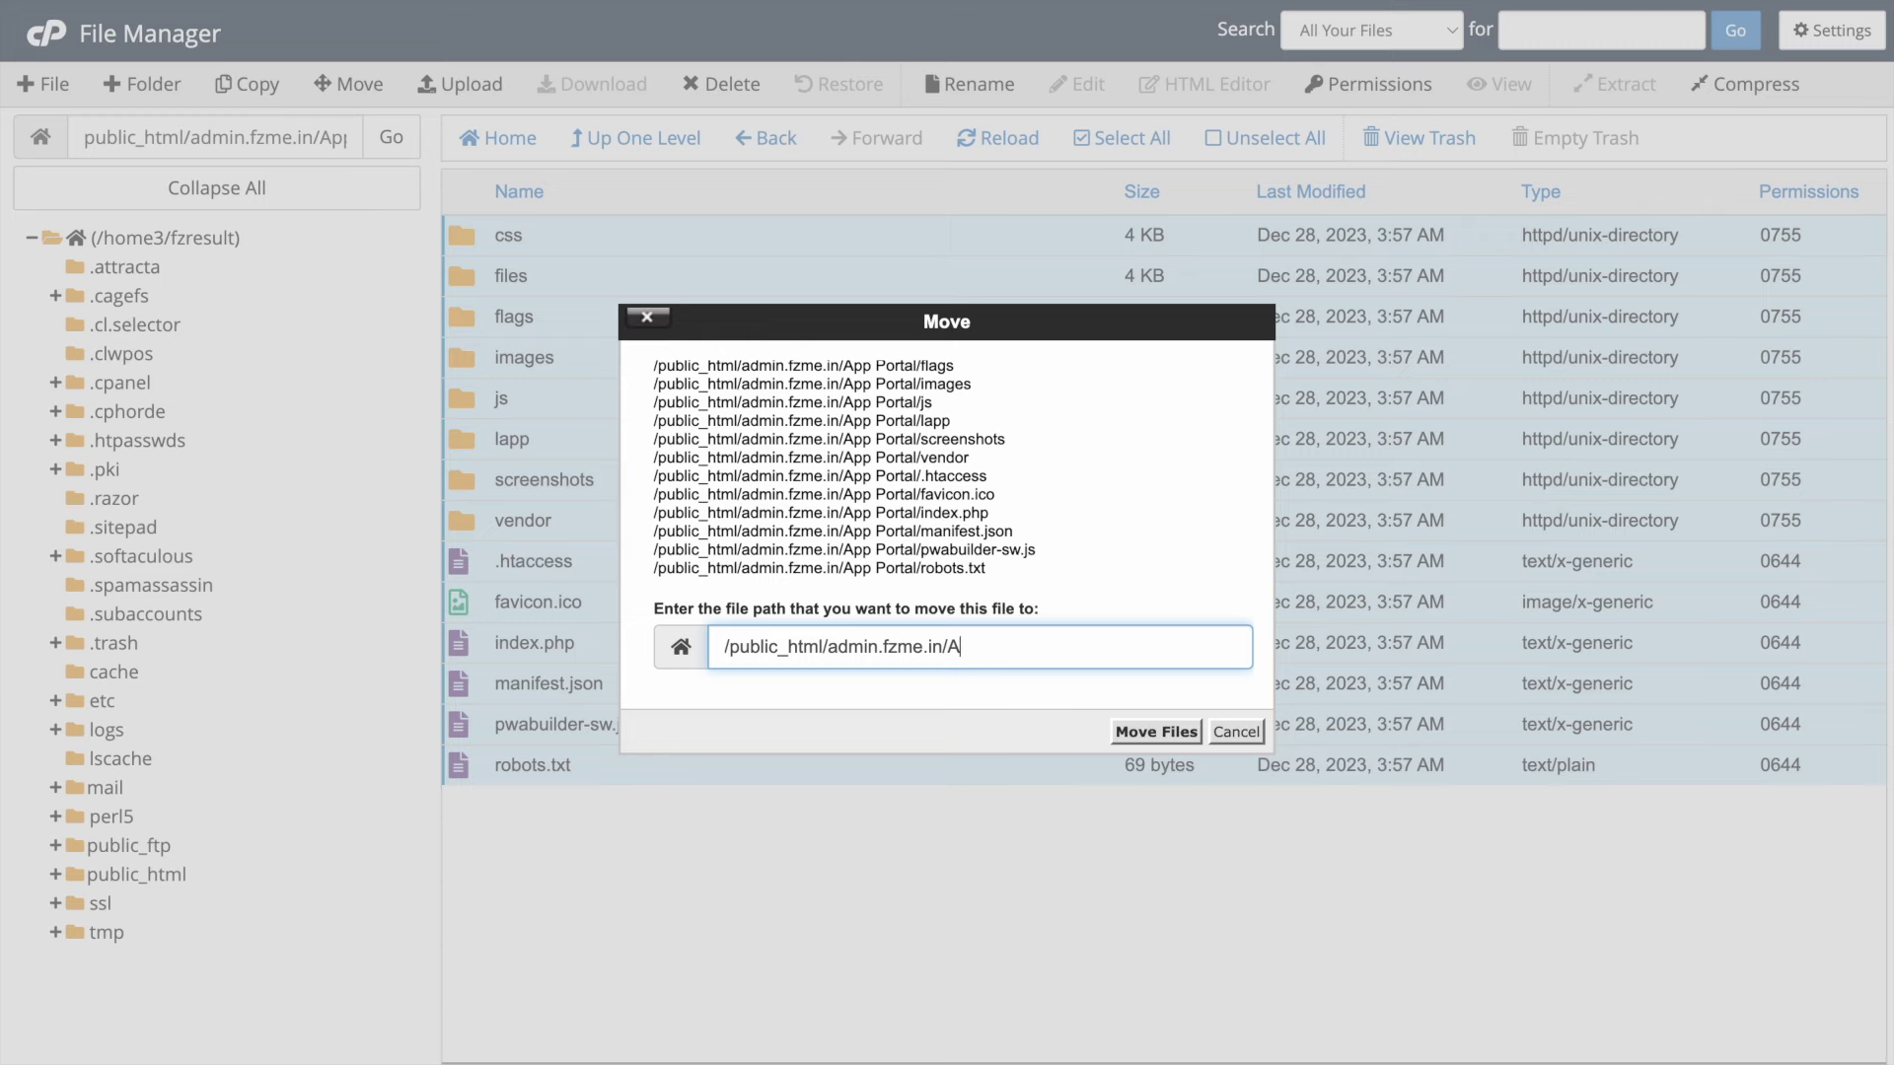
{"action": "key", "text": "Return"}
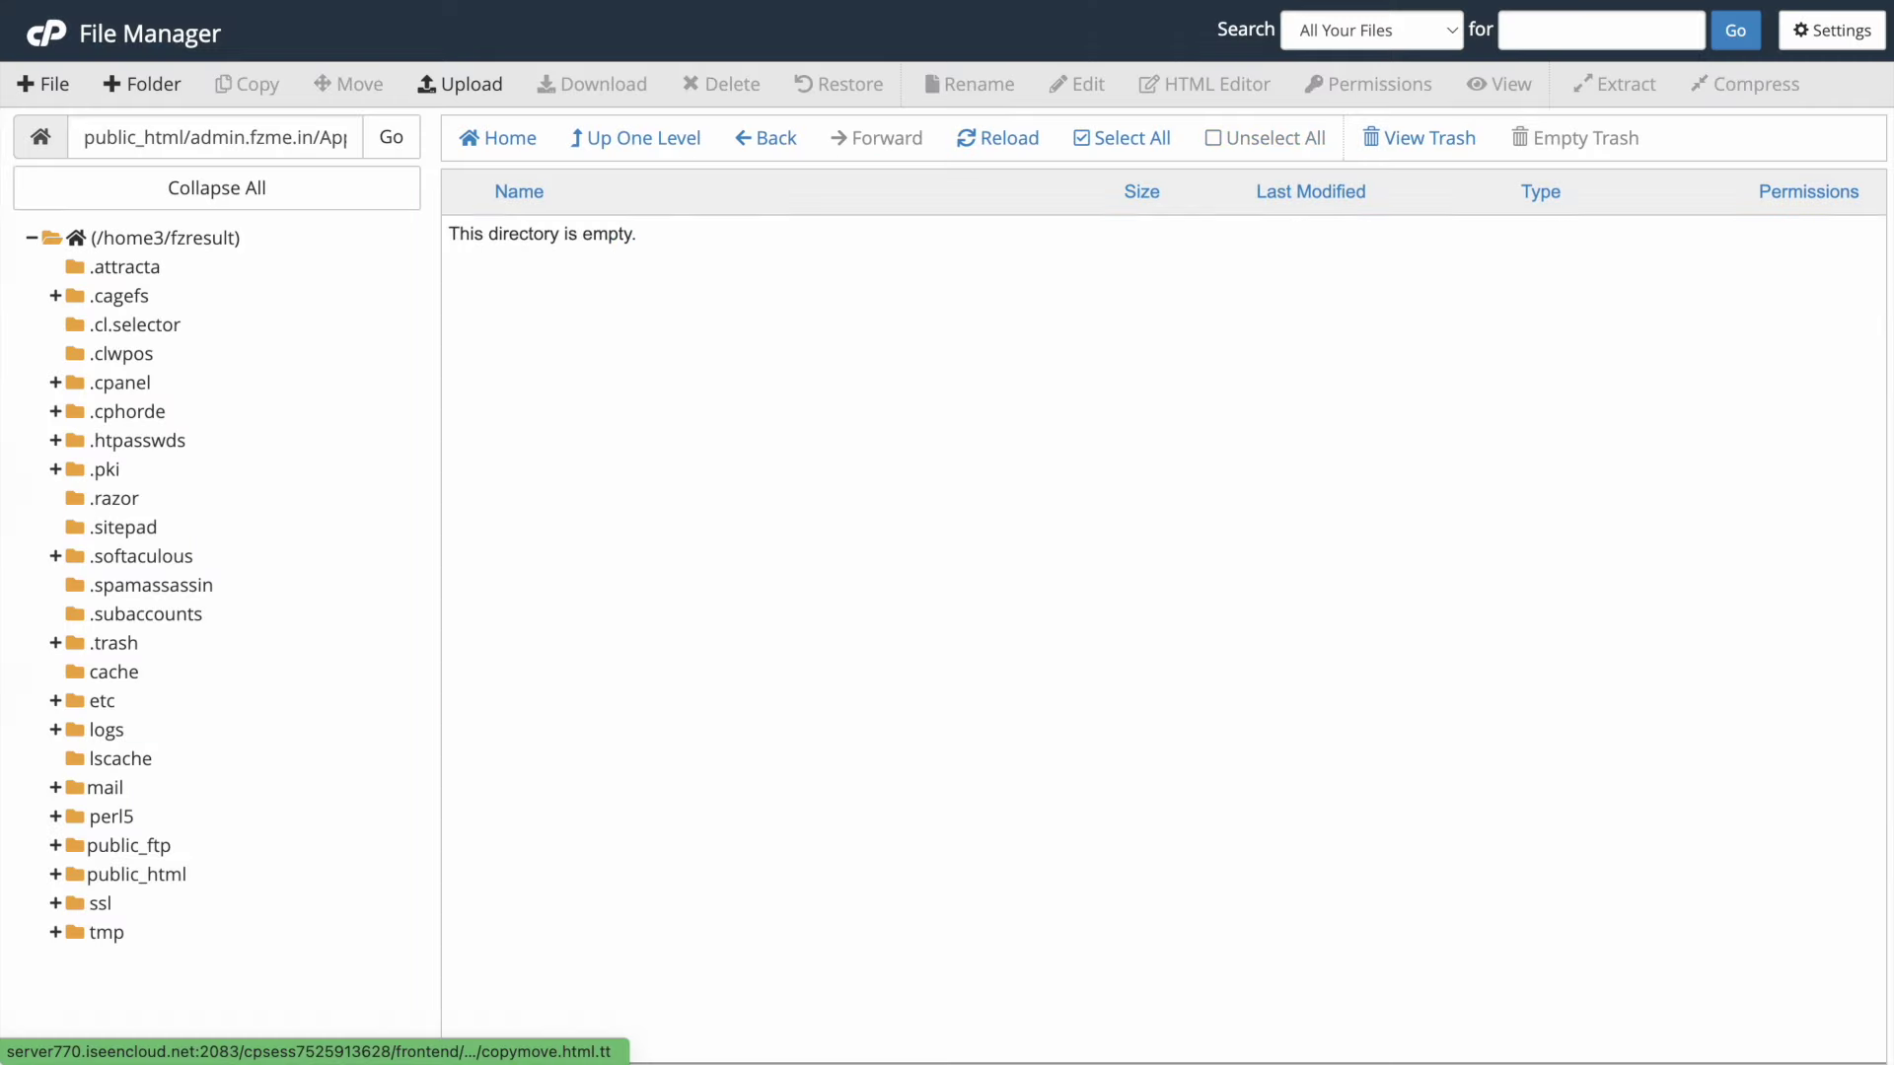
{"action": "left_click", "coordinate": [643, 138]}
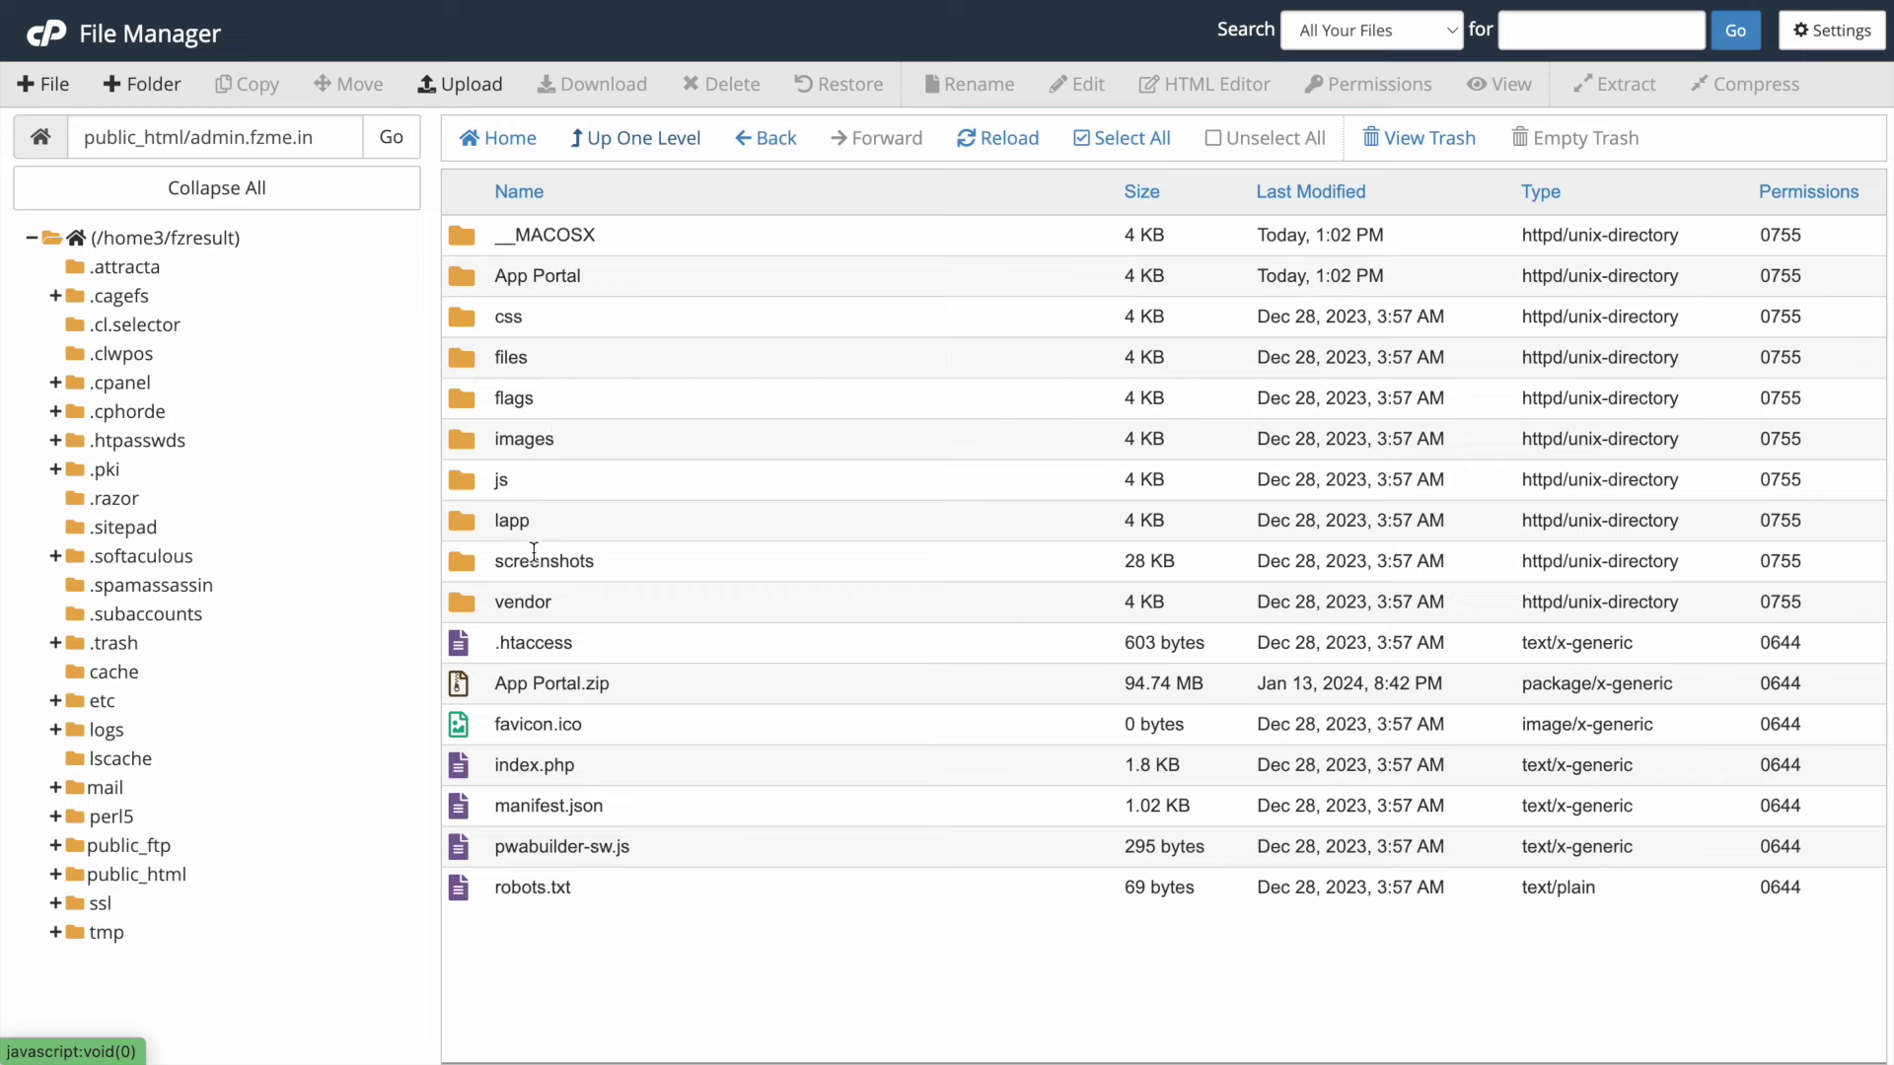
- Enable Show Hidden Files in File Manager settings so .env appears in the lapp folder
{"action": "double_click", "coordinate": [473, 523]}
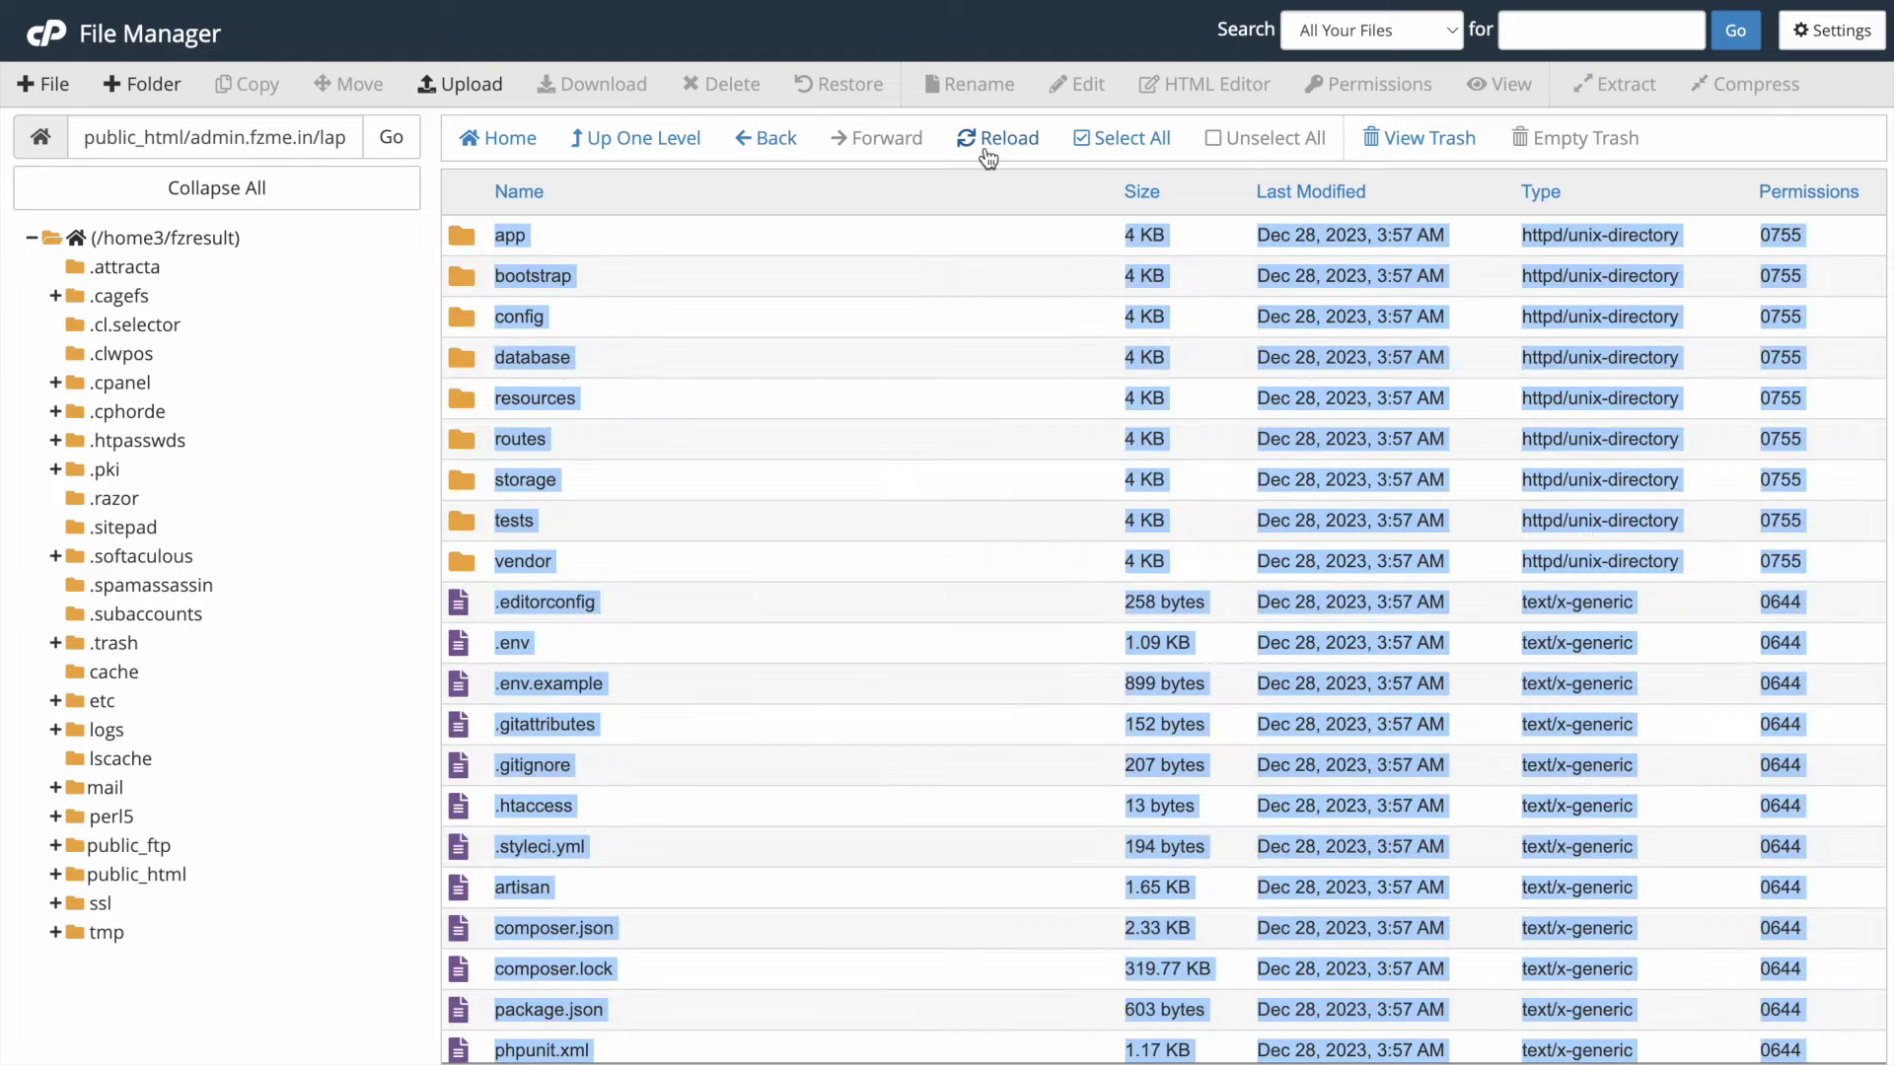
{"action": "left_click", "coordinate": [476, 642]}
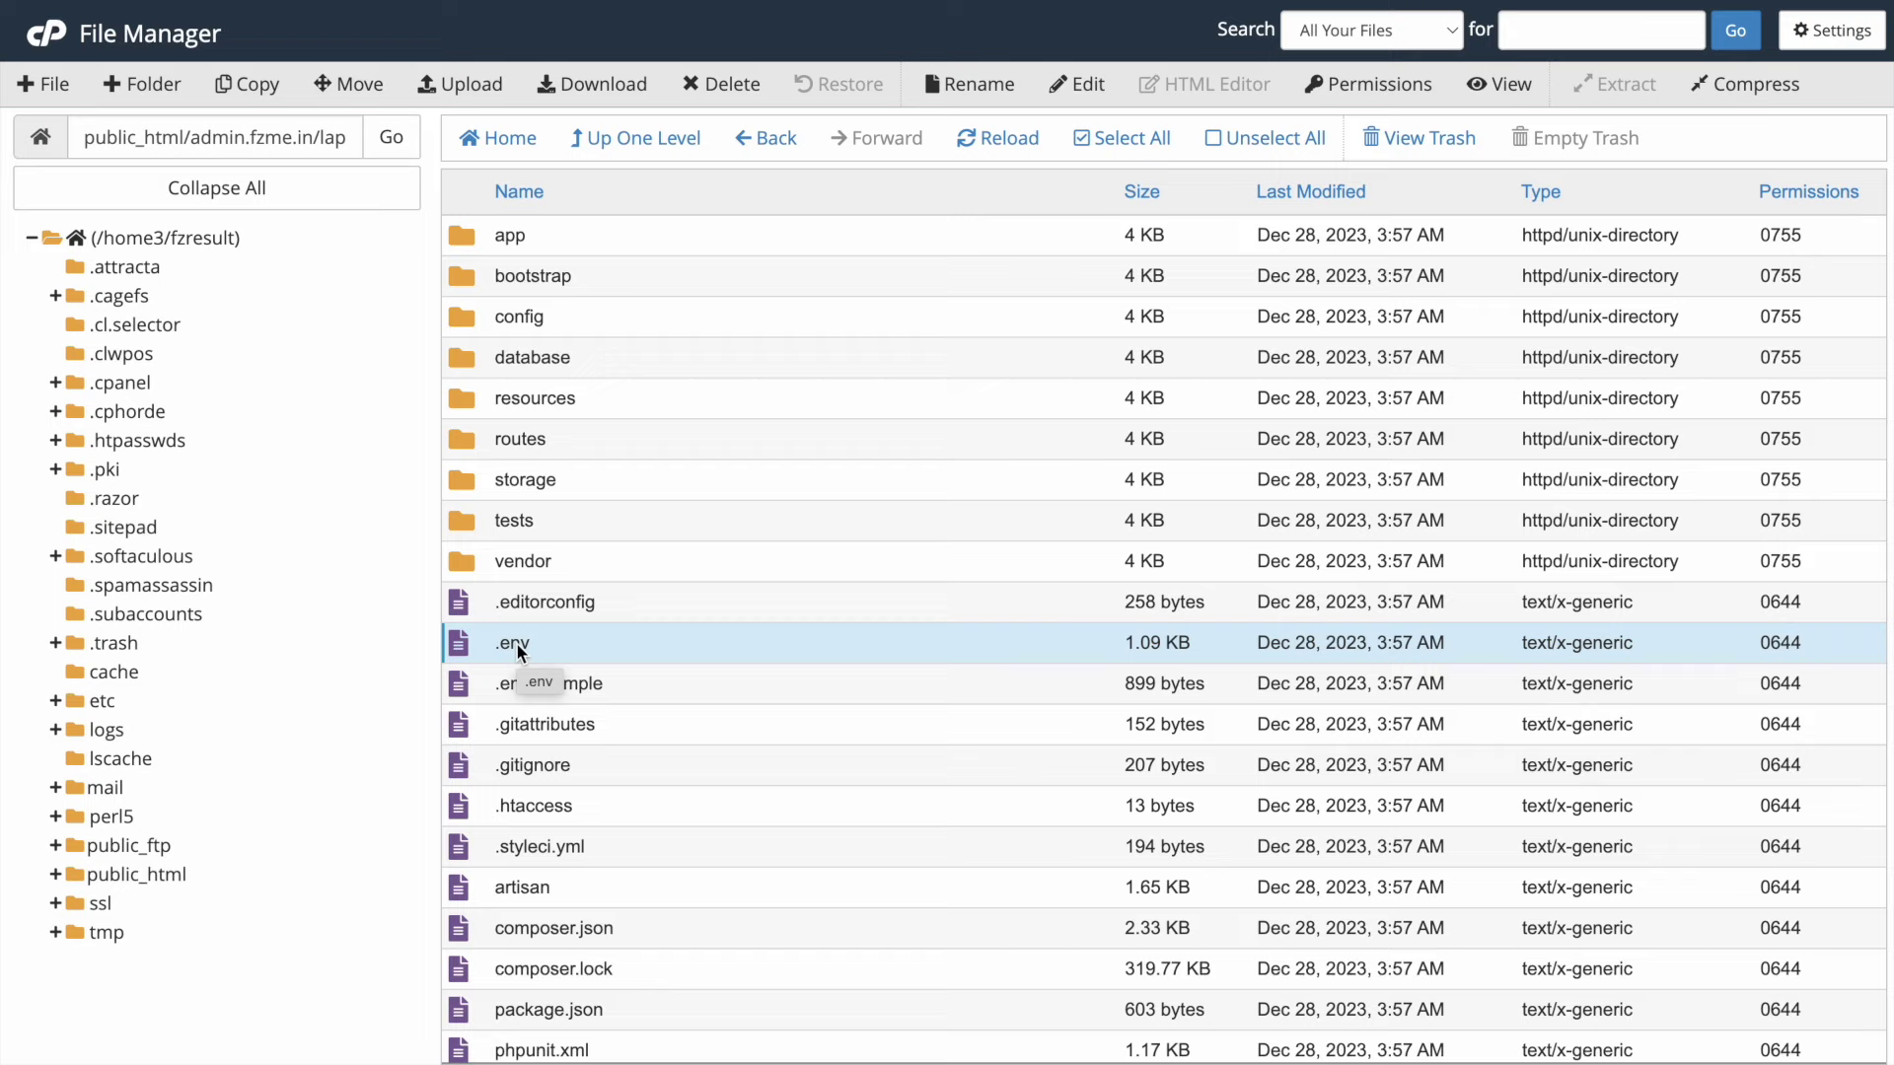
{"action": "left_click", "coordinate": [1843, 37]}
{"action": "left_click", "coordinate": [688, 623]}
{"action": "left_click", "coordinate": [687, 623]}
{"action": "left_click", "coordinate": [1178, 727]}
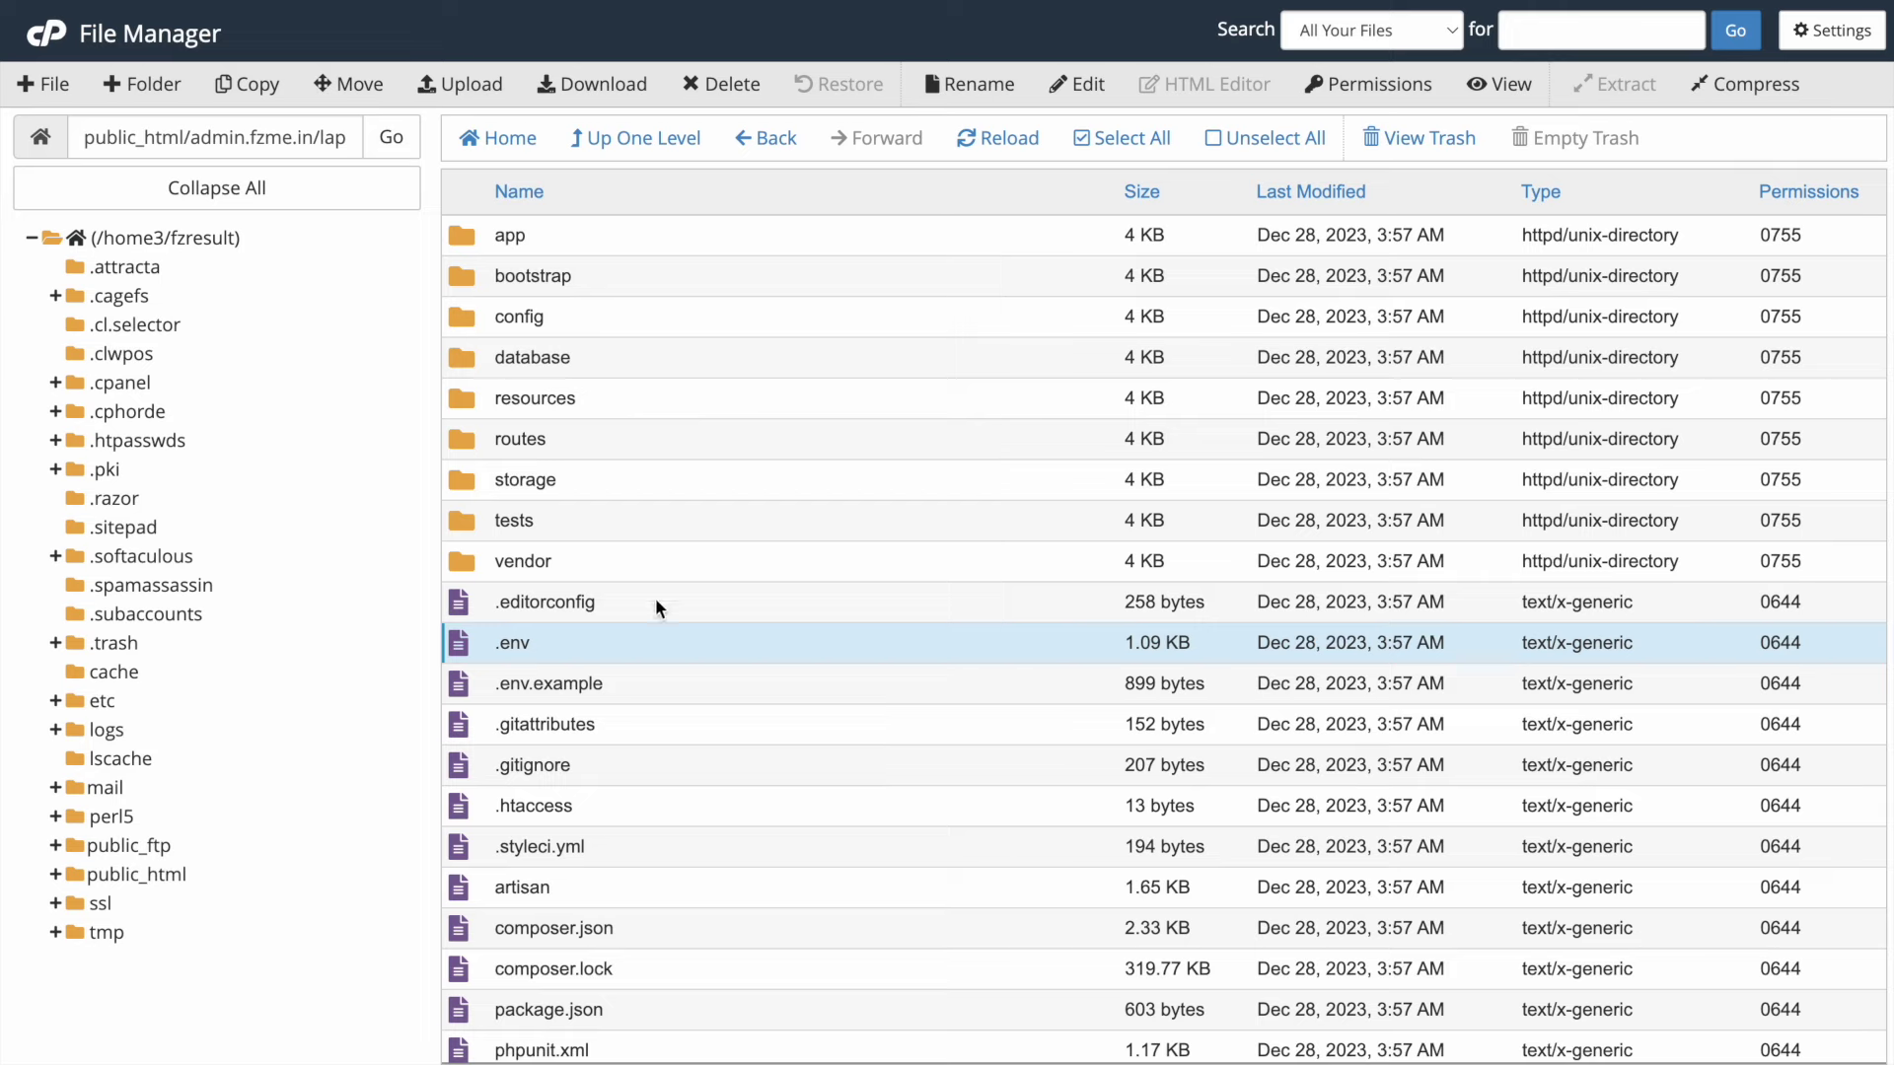
{"action": "right_click", "coordinate": [501, 640]}
- Open .env in the code editor and check the empty DB_DATABASE, DB_USERNAME and DB_PASSWORD values
{"action": "left_click", "coordinate": [555, 739]}
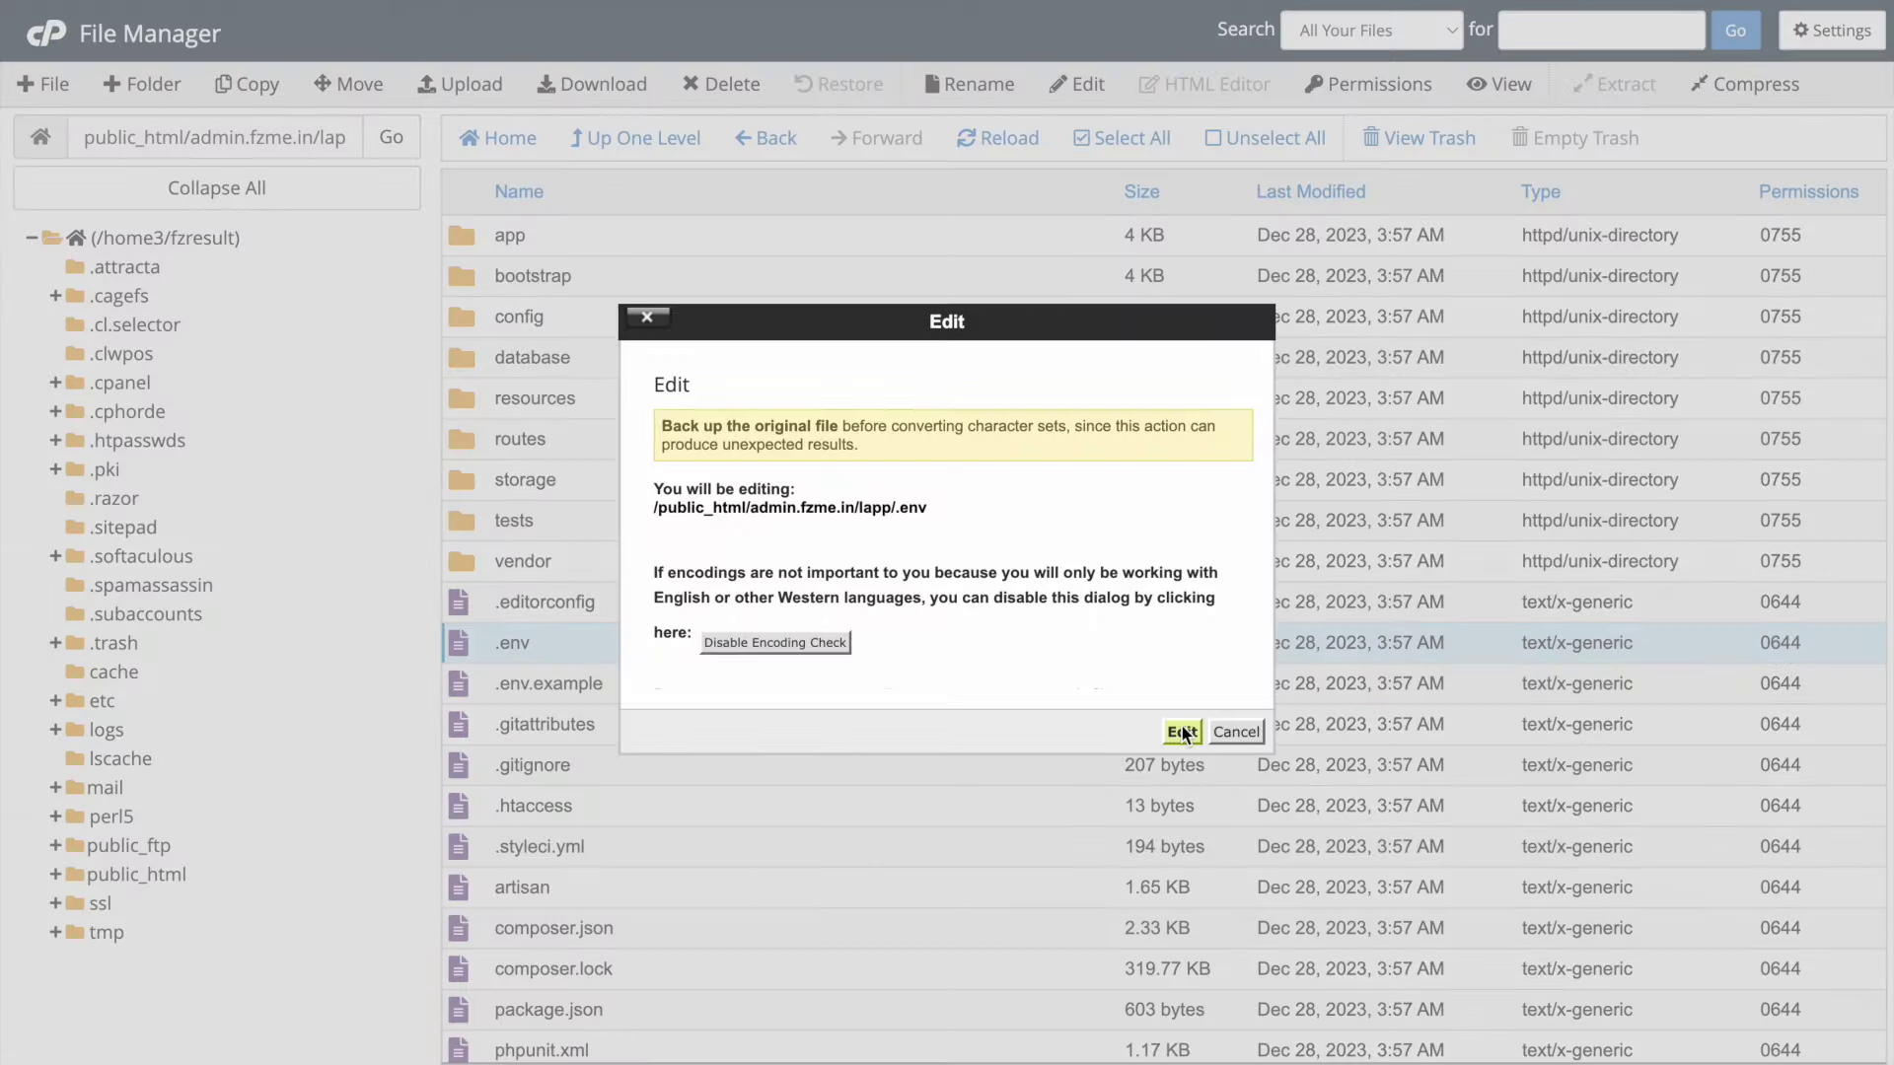
{"action": "left_click", "coordinate": [1190, 728]}
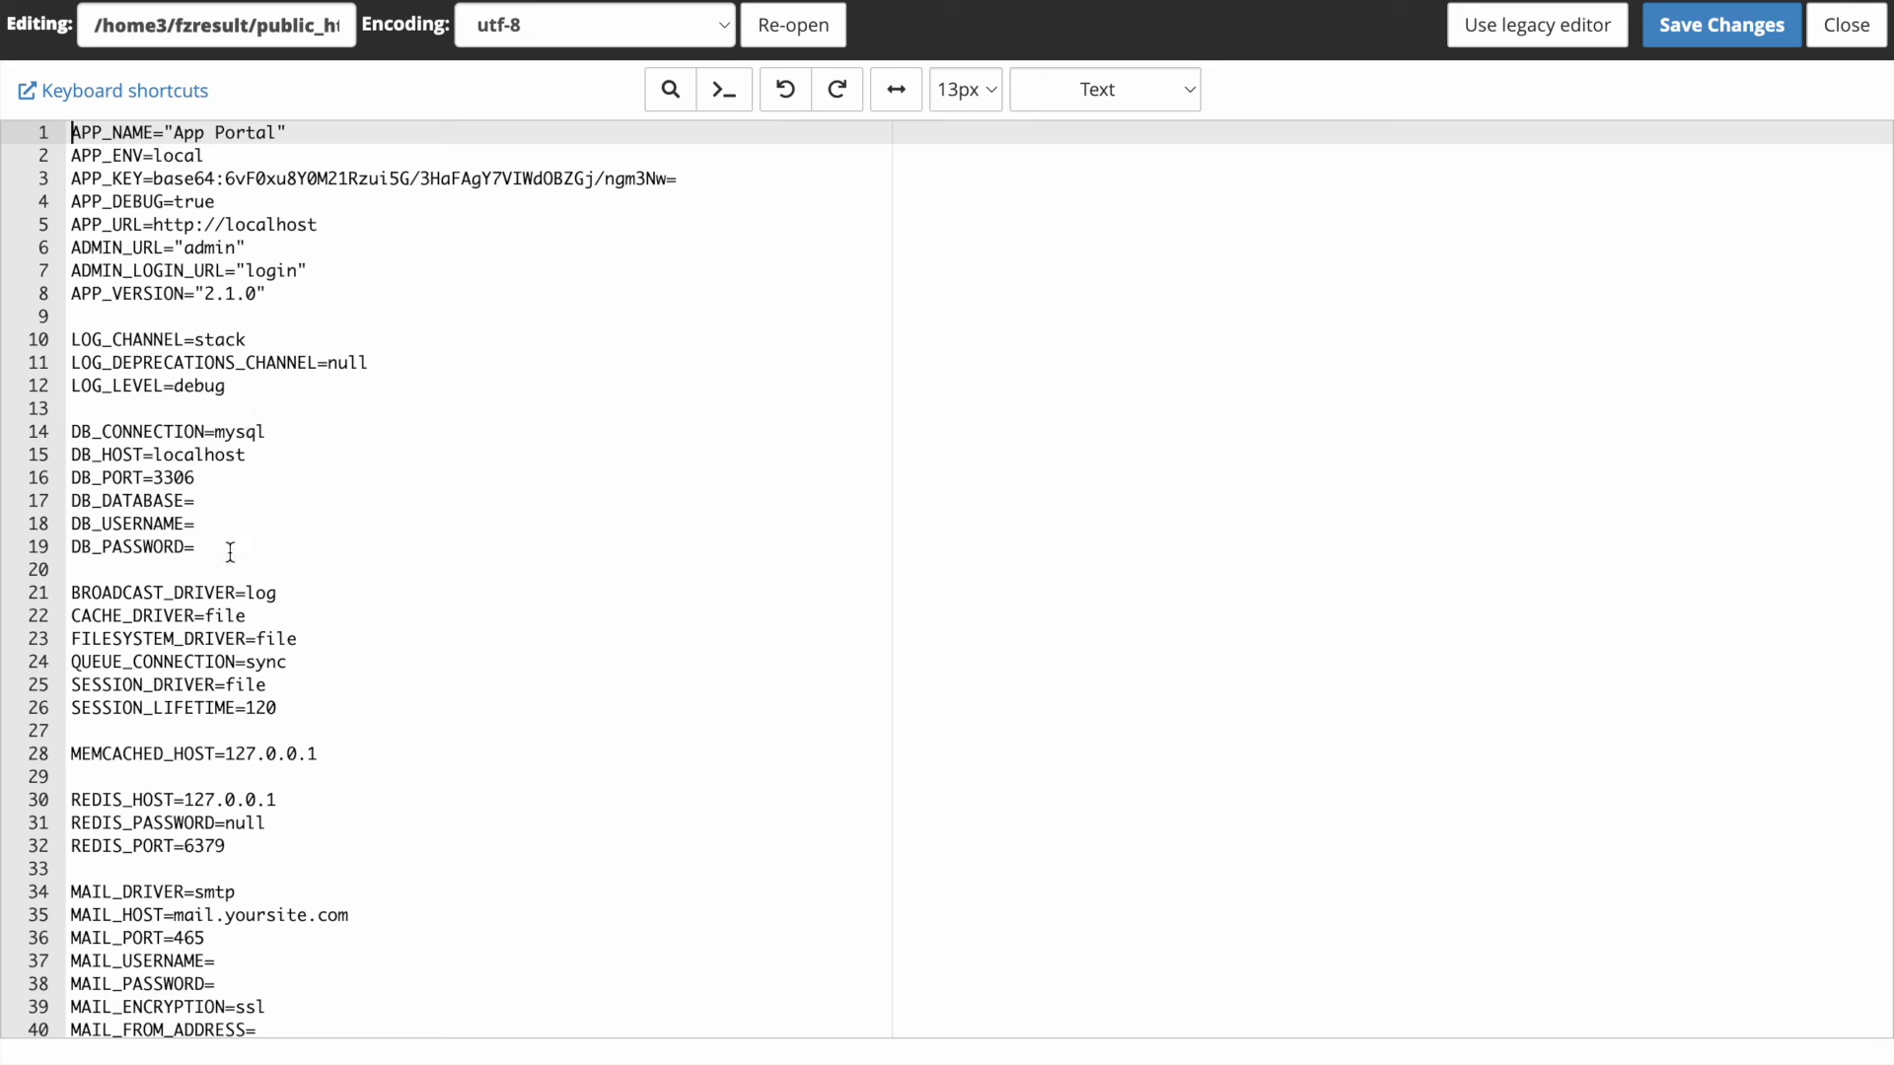
{"action": "left_click", "coordinate": [232, 549]}
{"action": "left_click", "coordinate": [213, 520]}
{"action": "left_click", "coordinate": [213, 500]}
{"action": "left_click", "coordinate": [231, 523]}
{"action": "left_click", "coordinate": [224, 556]}
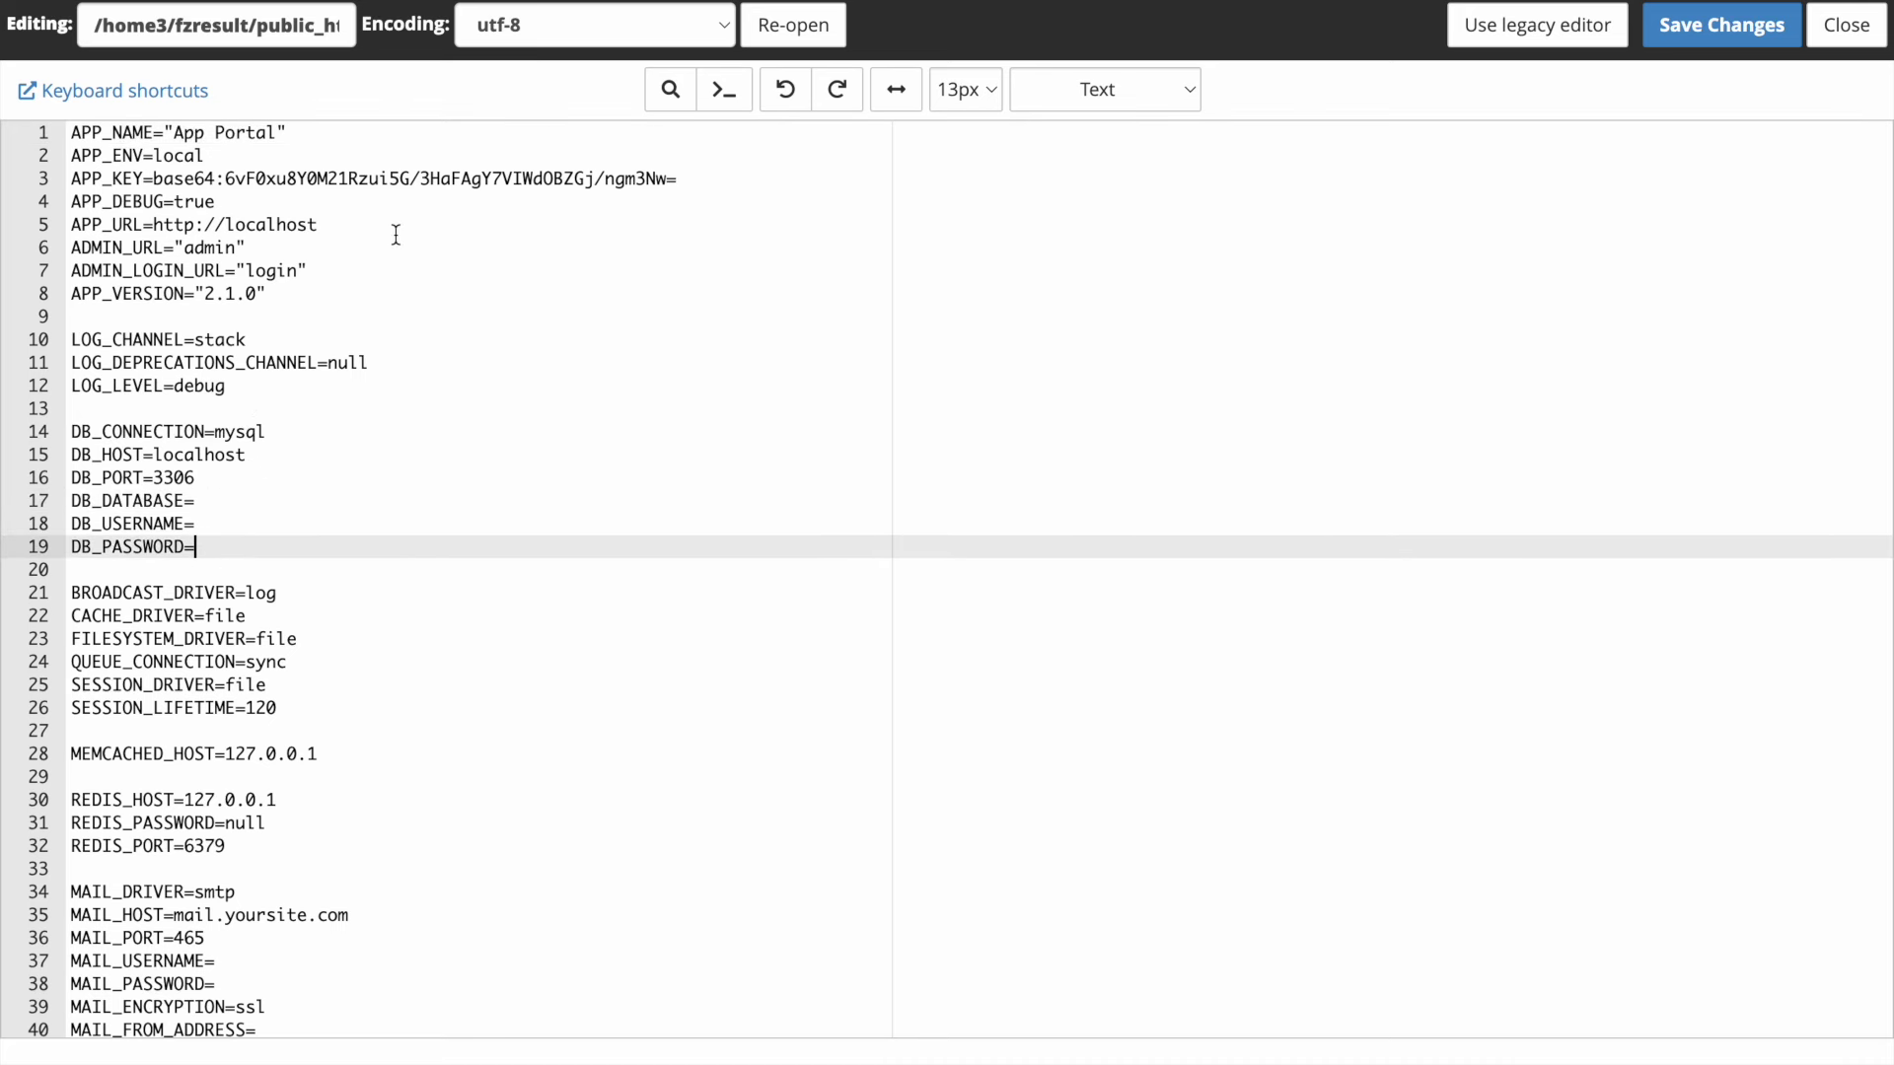
{"action": "left_click_drag", "start_coordinate": [339, 227], "coordinate": [219, 225]}
{"action": "key", "text": "shift+Right"}
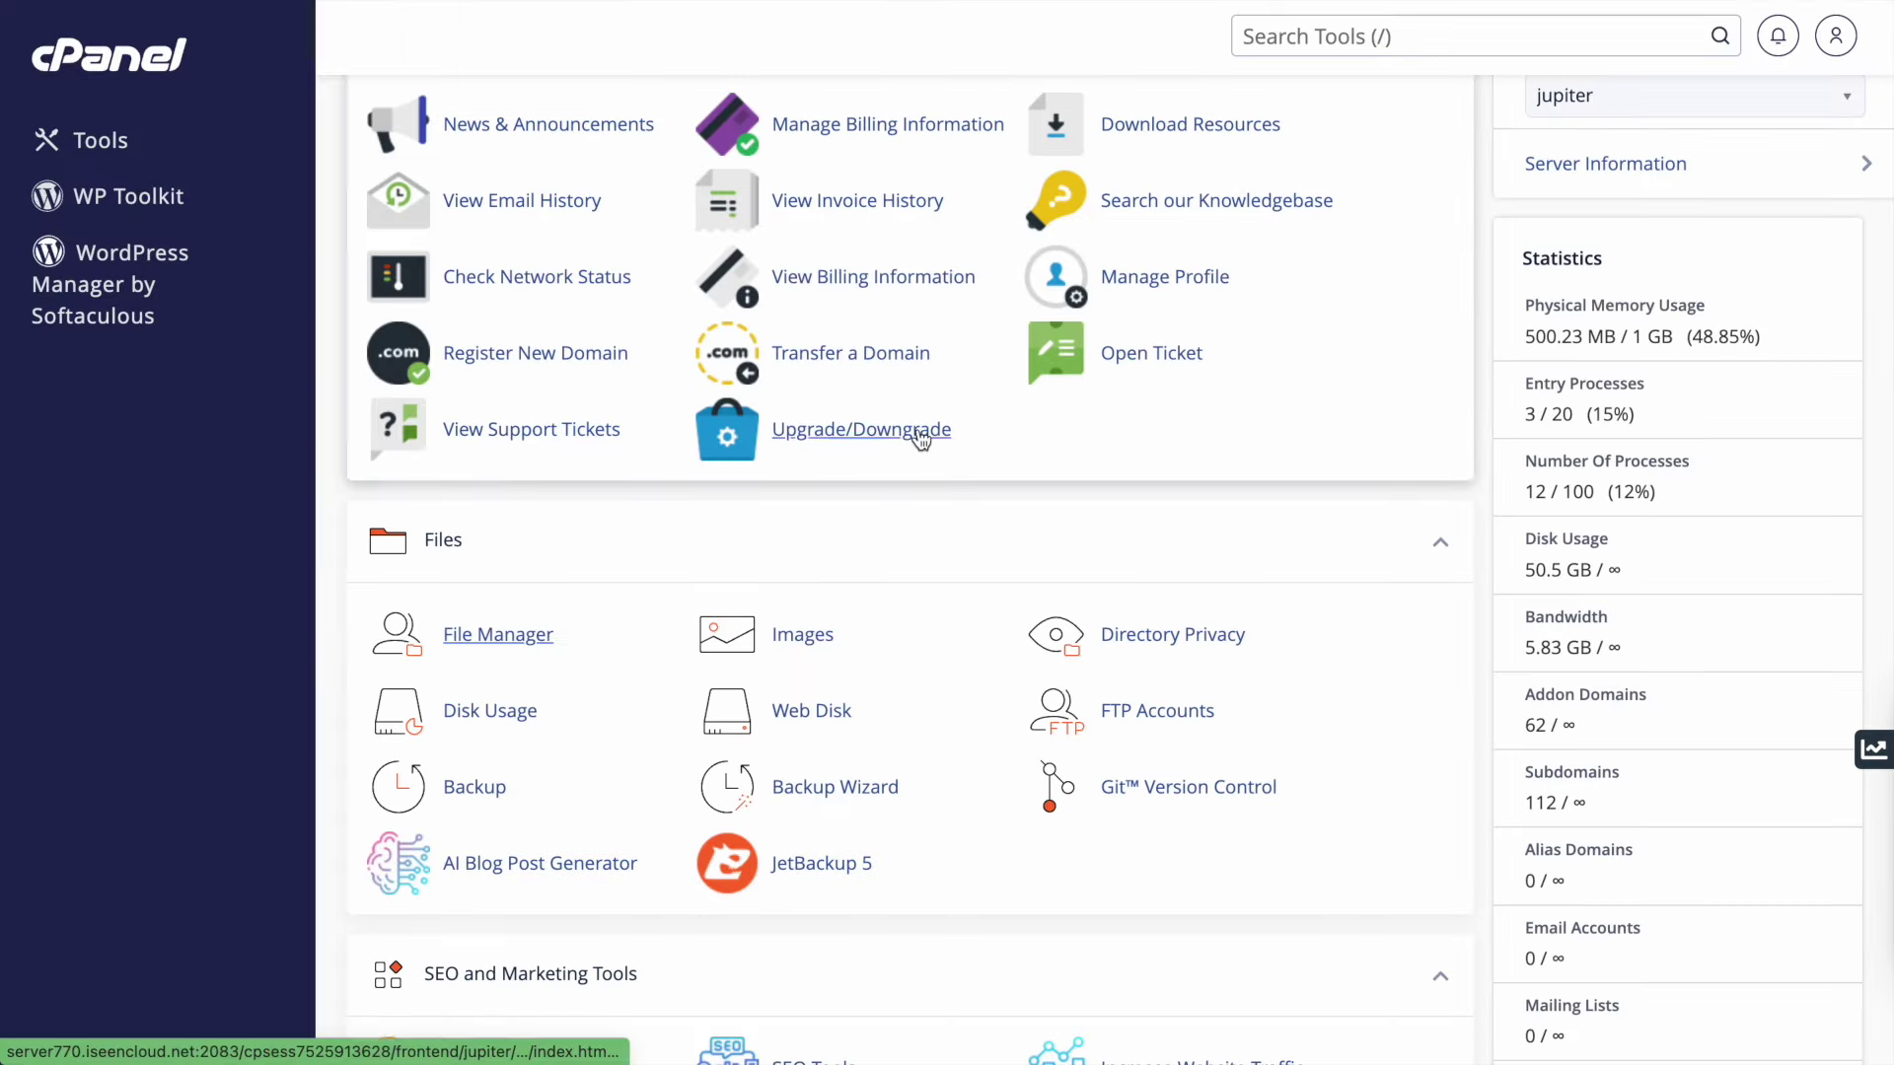
- Create the database demoapp with the MySQL Database Wizard
{"action": "scroll", "coordinate": [917, 434], "scroll_direction": "down", "scroll_amount": 8}
{"action": "scroll", "coordinate": [922, 440], "scroll_direction": "down", "scroll_amount": 1}
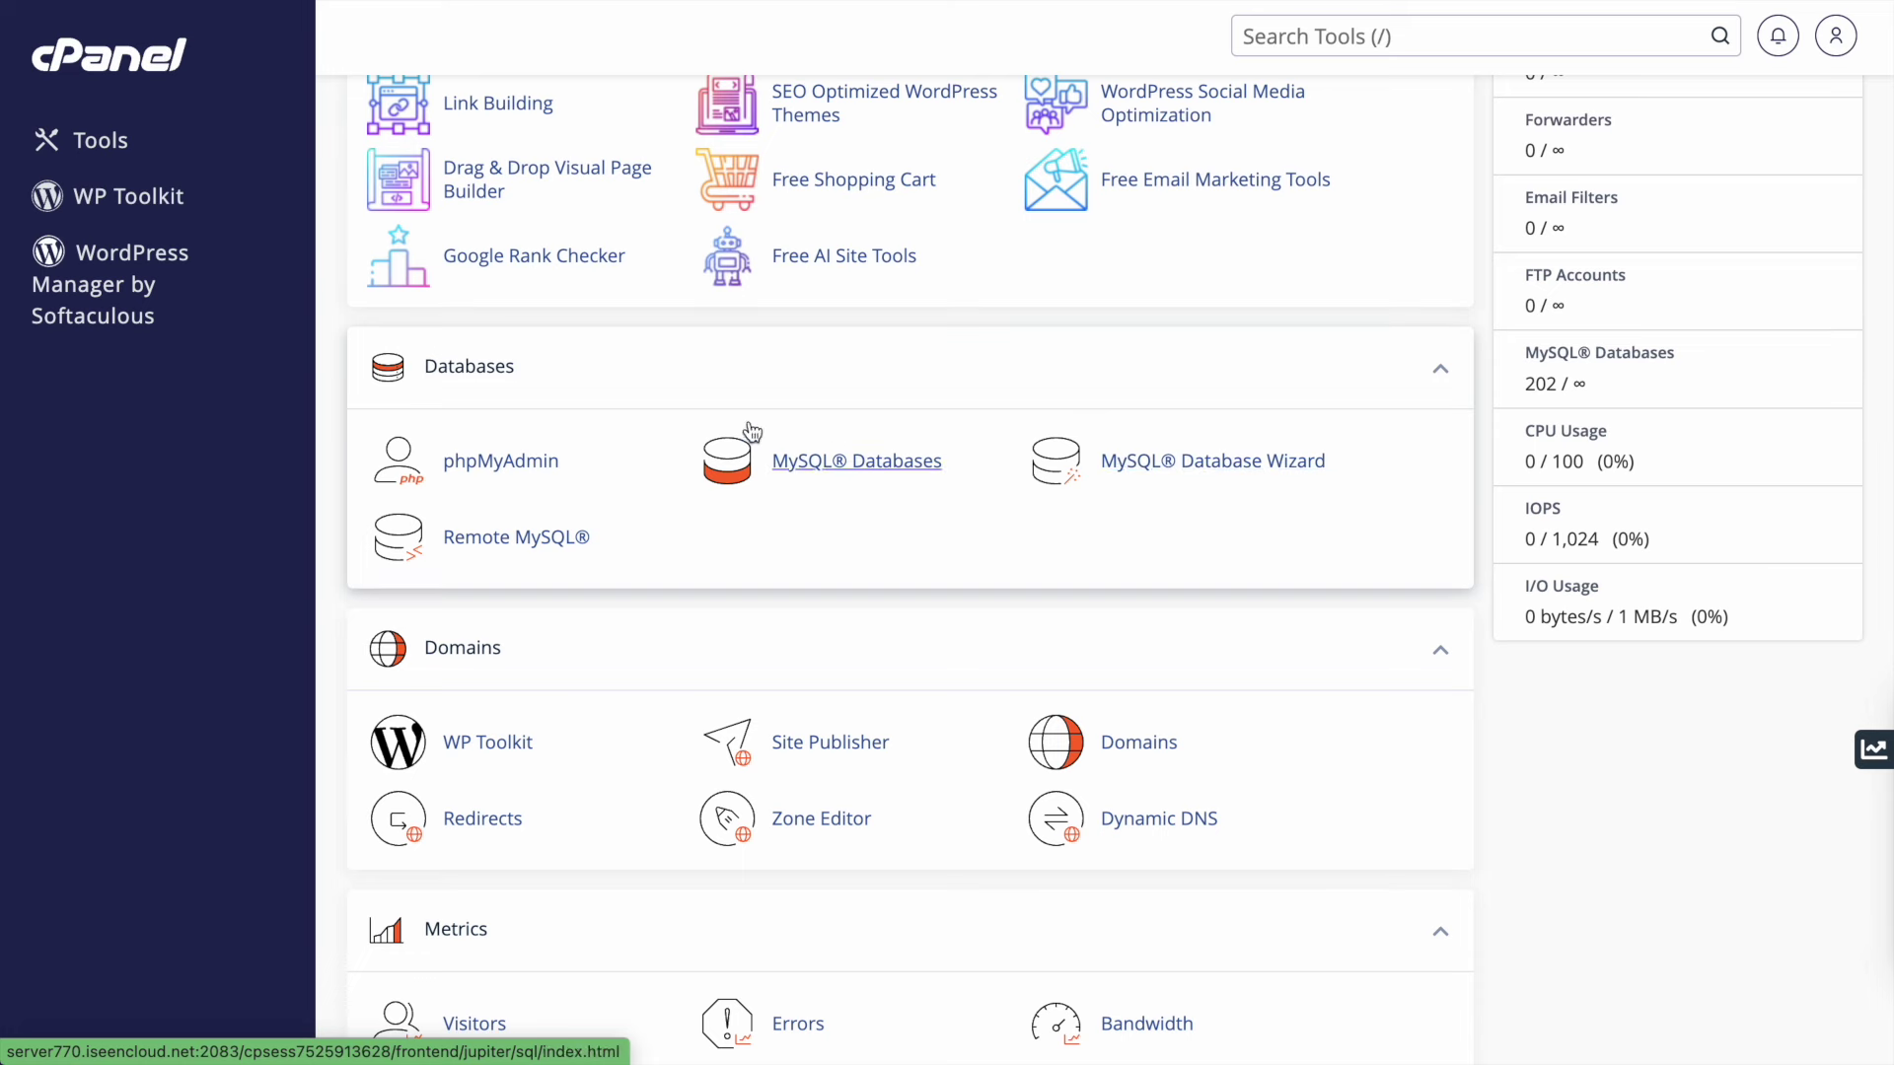
{"action": "left_click", "coordinate": [1185, 470]}
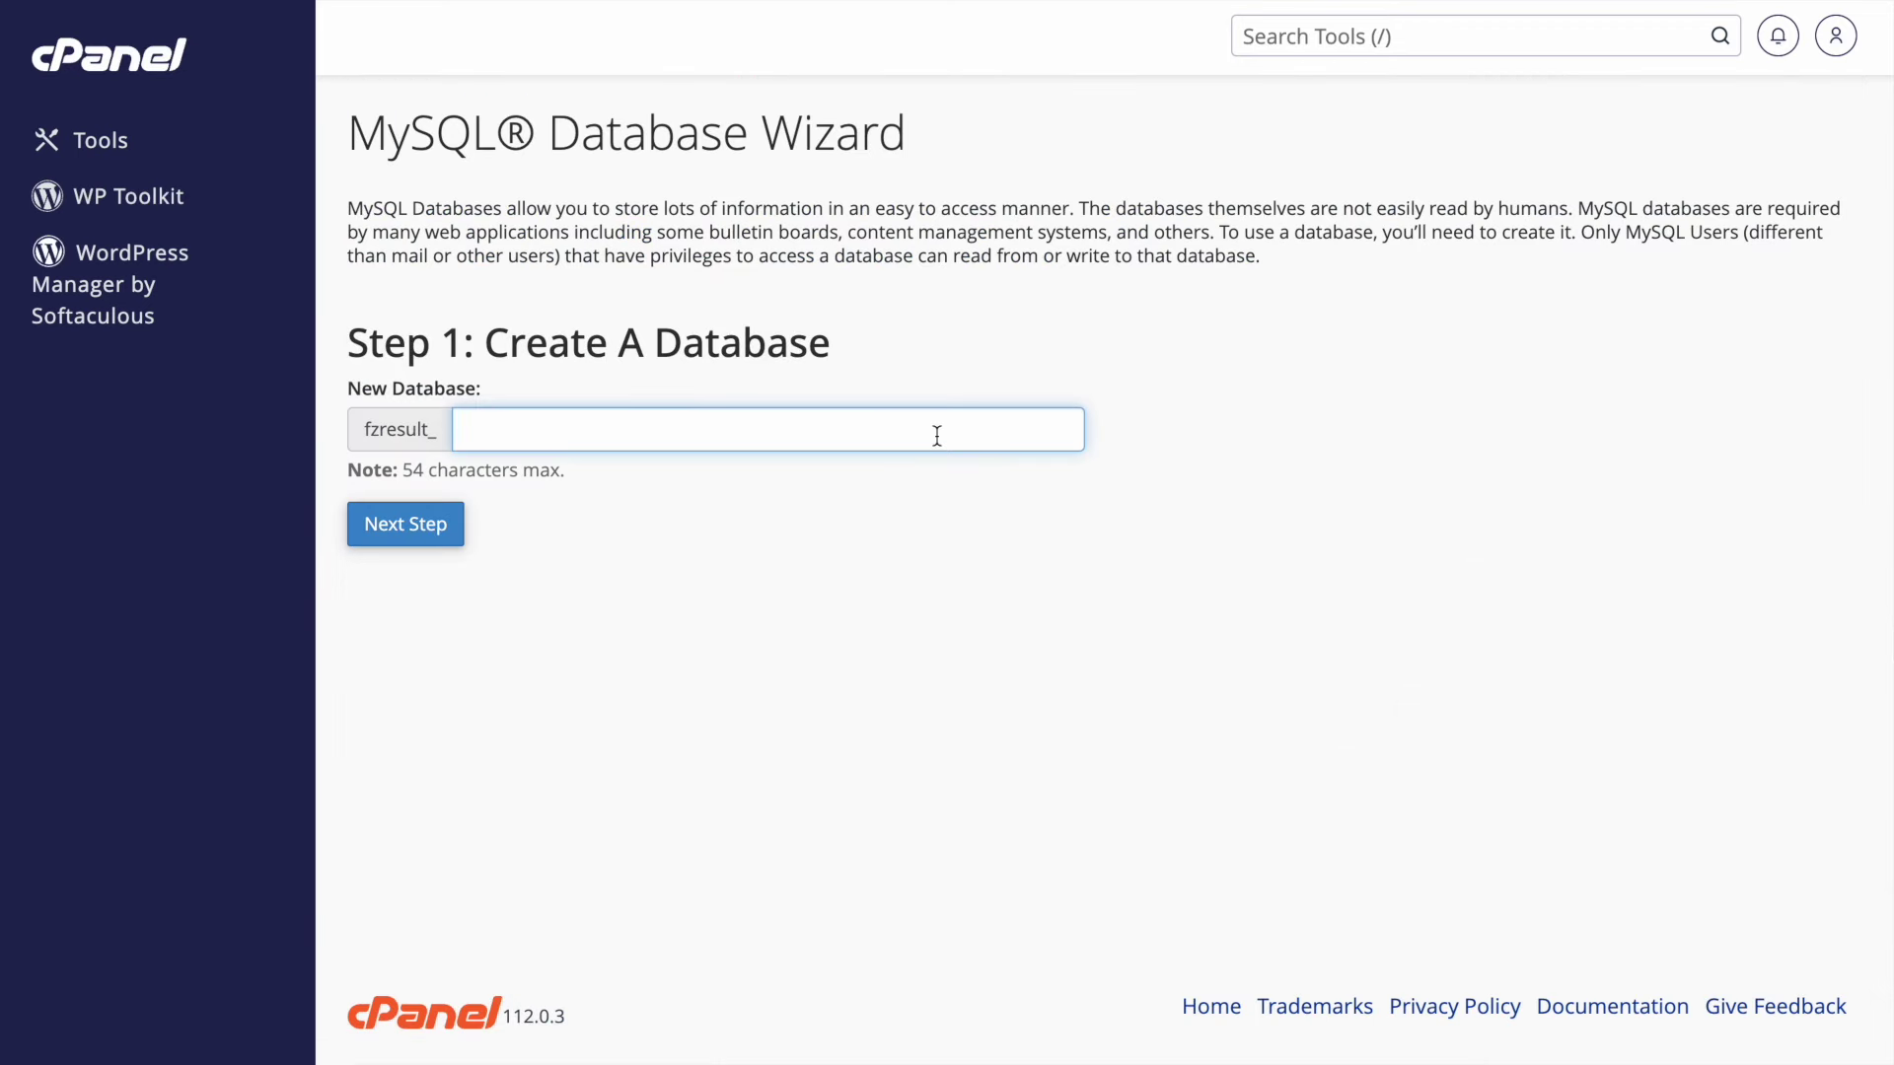
{"action": "type", "text": "de"}
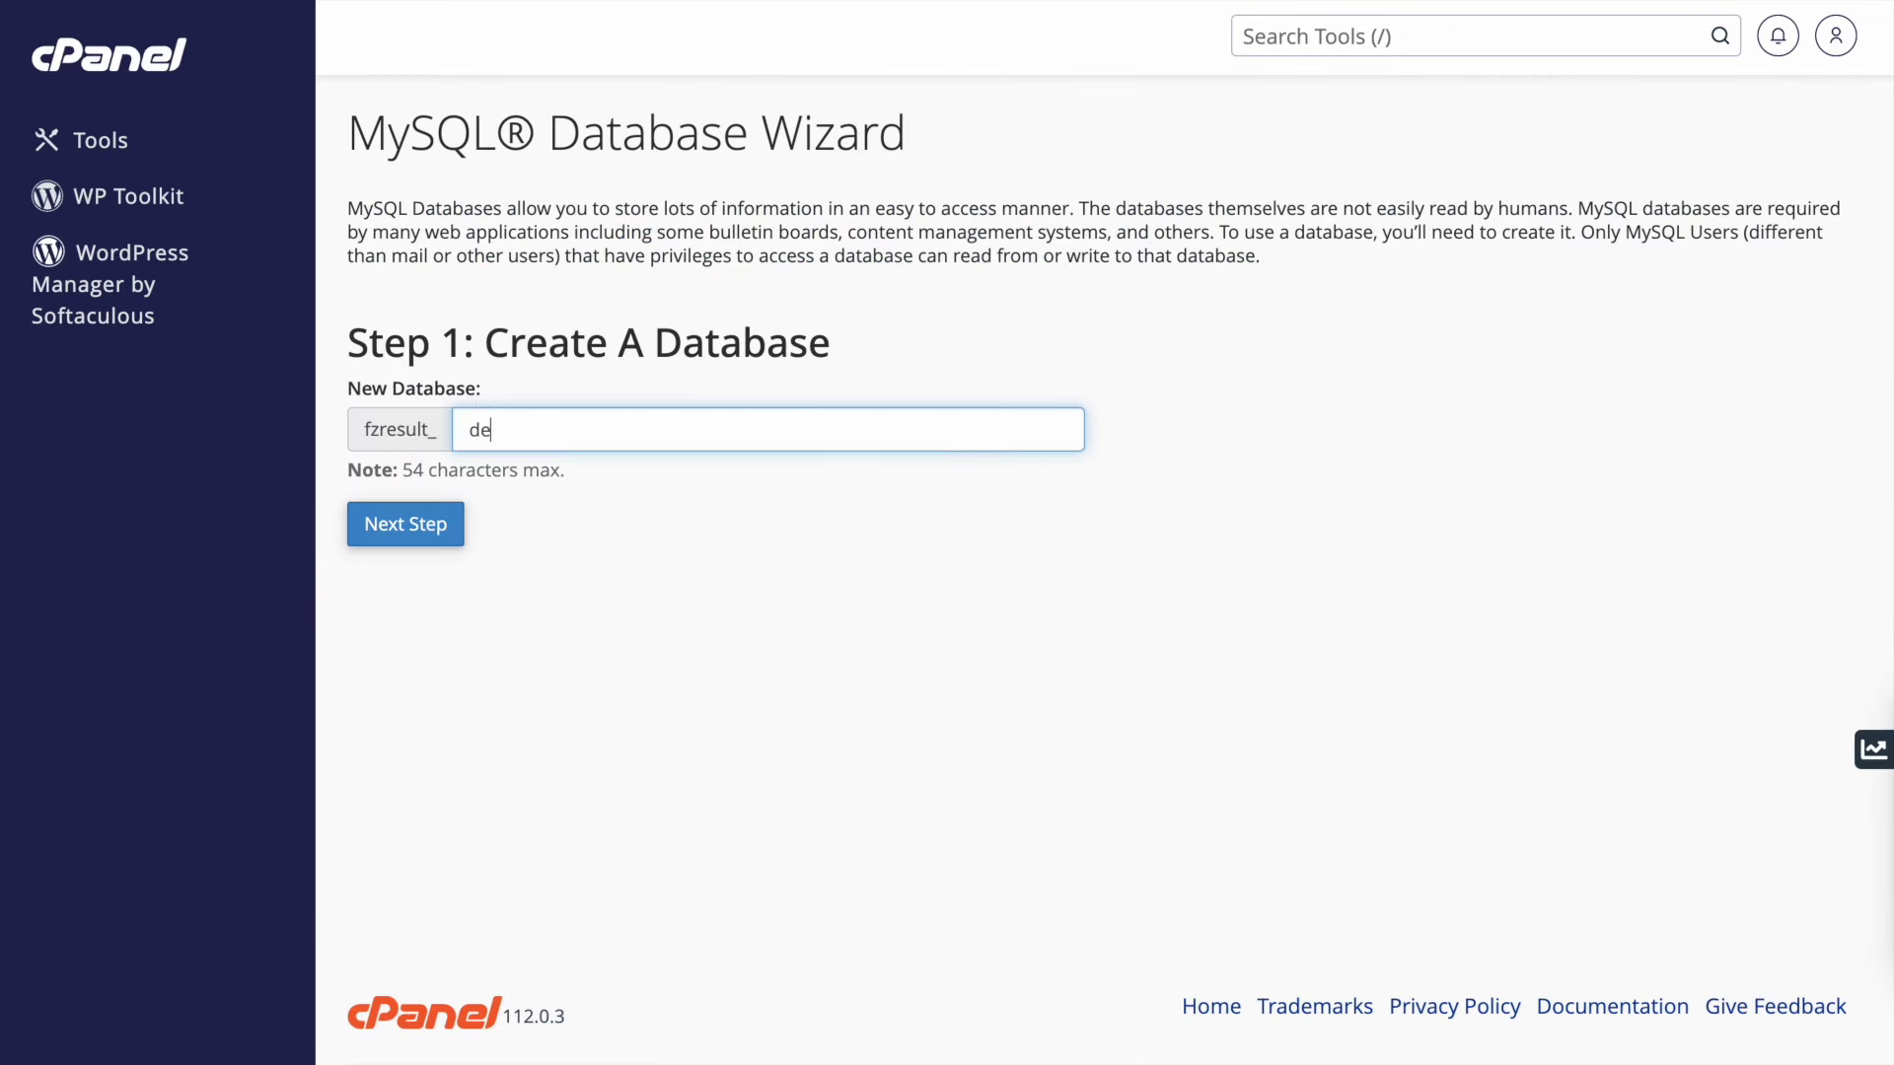
{"action": "type", "text": "moapp"}
{"action": "double_click", "coordinate": [936, 435]}
{"action": "key", "text": "ctrl+c"}
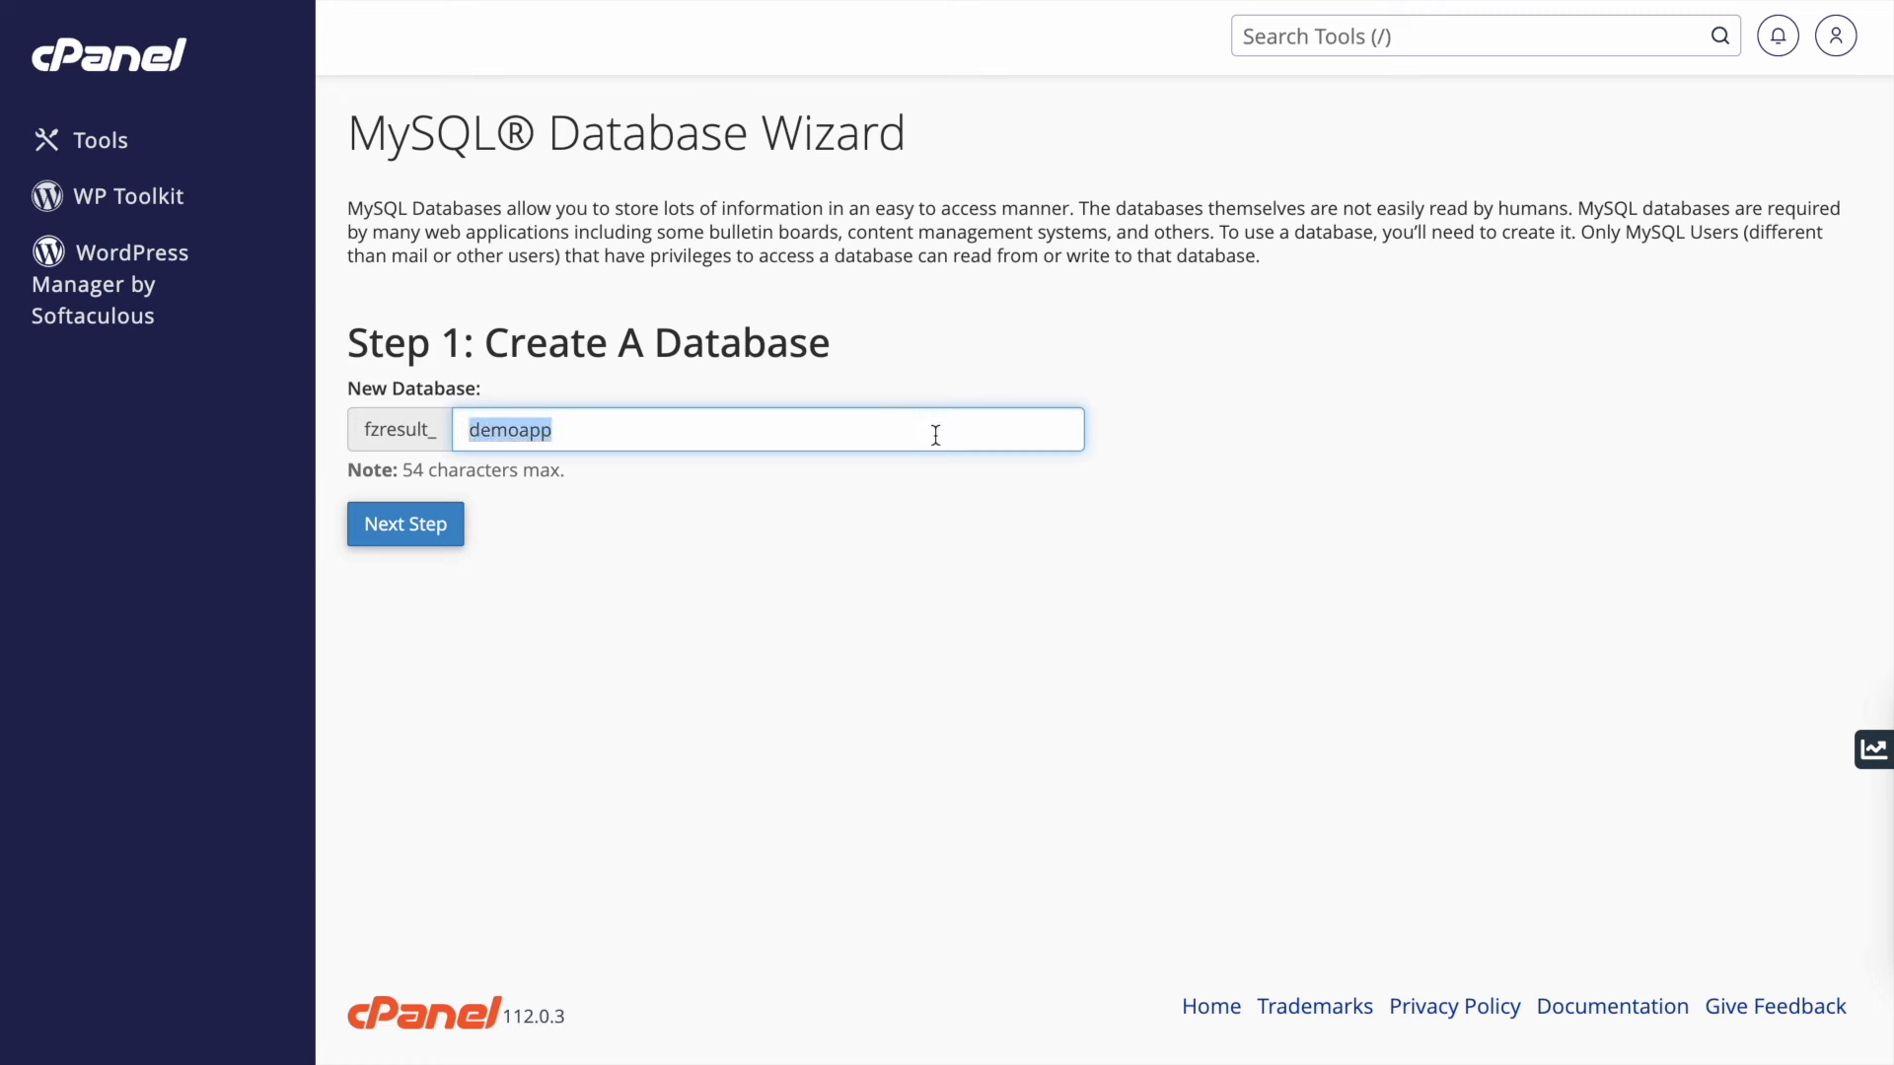
{"action": "left_click", "coordinate": [613, 583]}
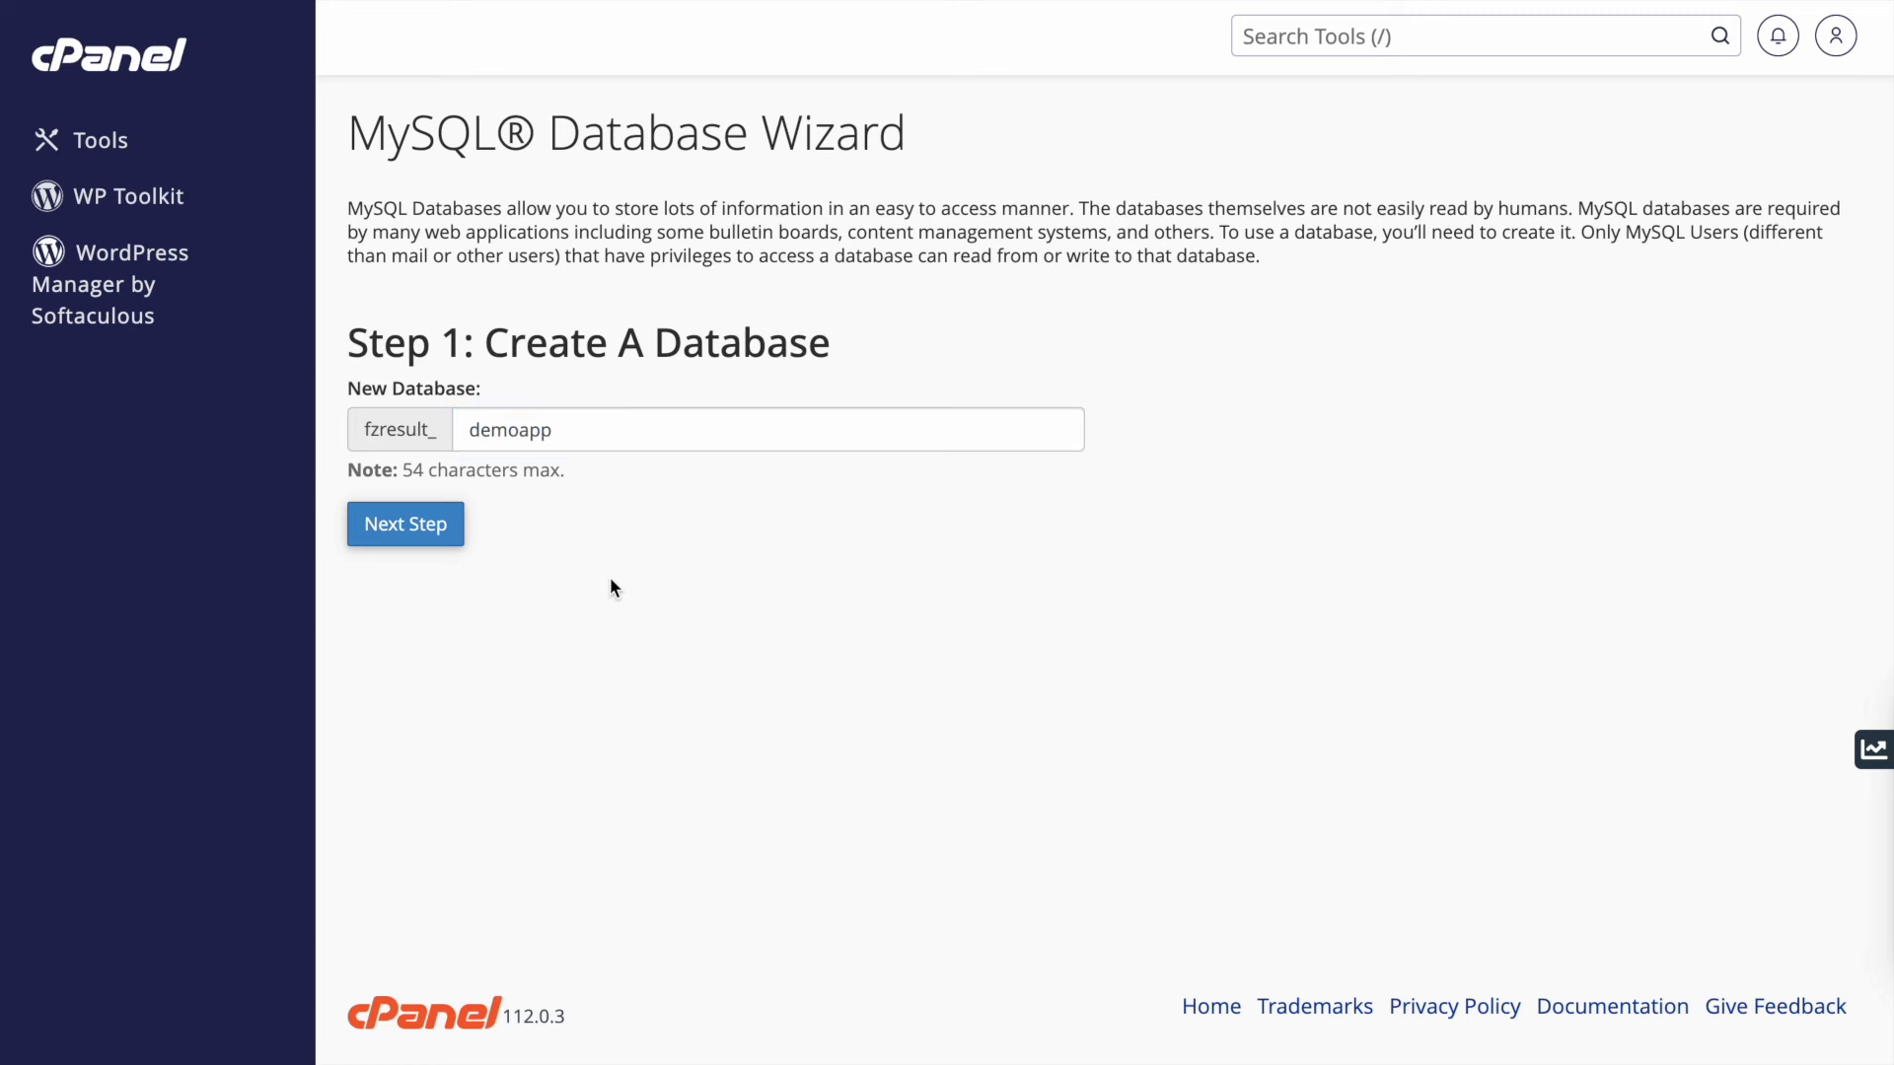
{"action": "left_click", "coordinate": [431, 538]}
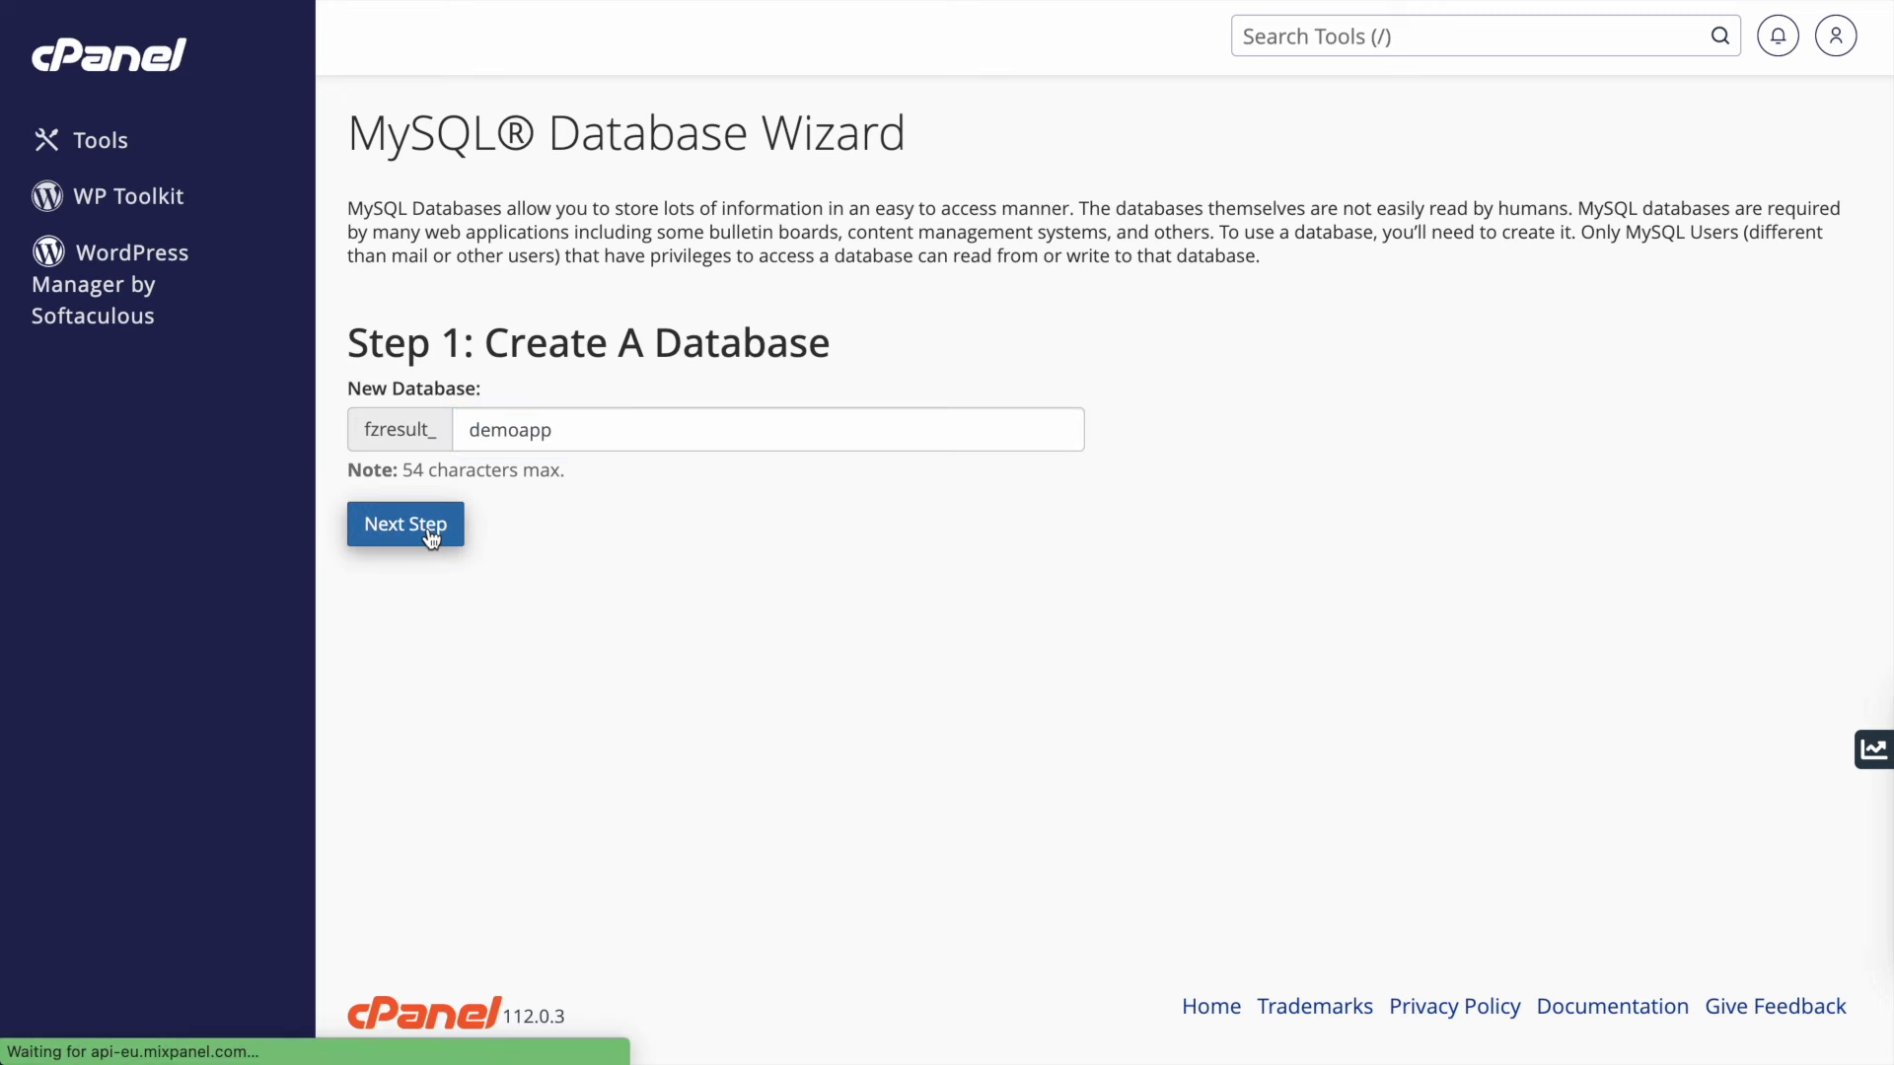
- Create the database user demoapp with a password from the Password Generator
{"action": "key", "text": "ctrl+v"}
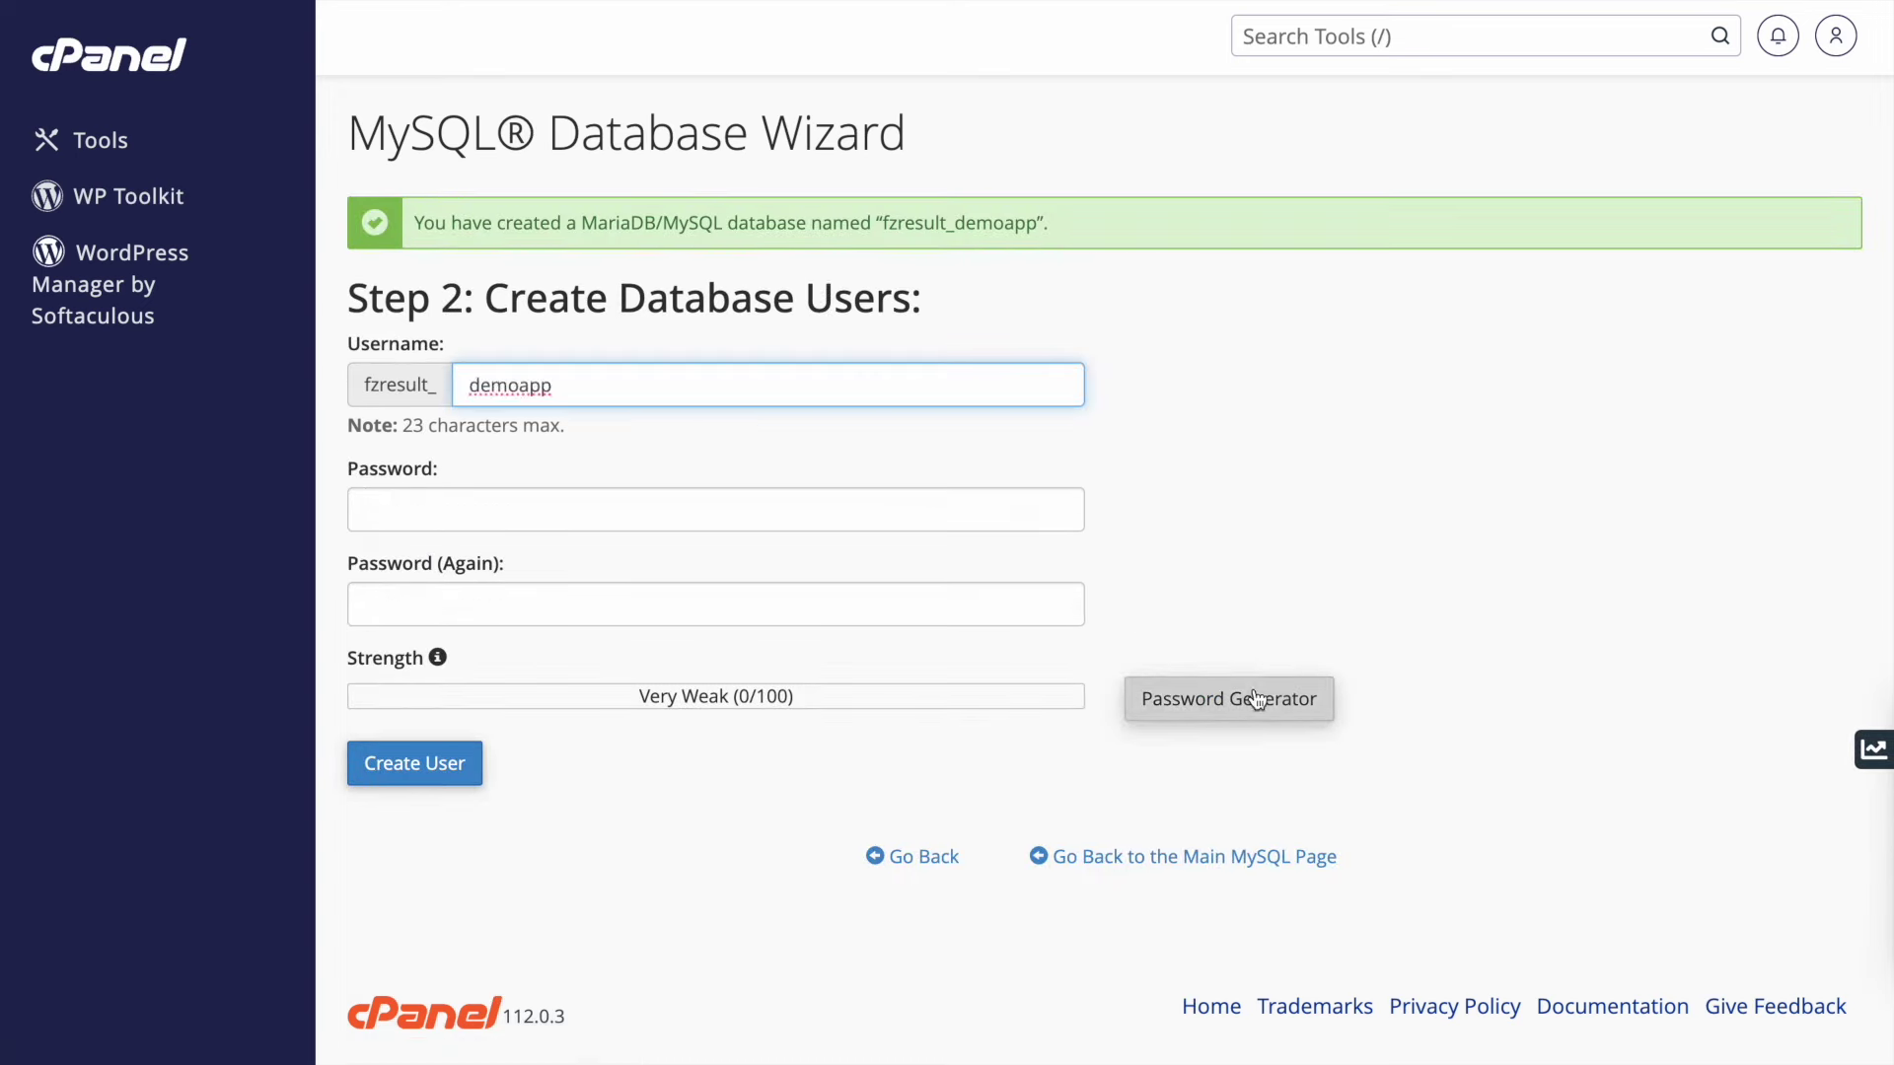
{"action": "left_click", "coordinate": [1255, 699]}
{"action": "left_click", "coordinate": [868, 498]}
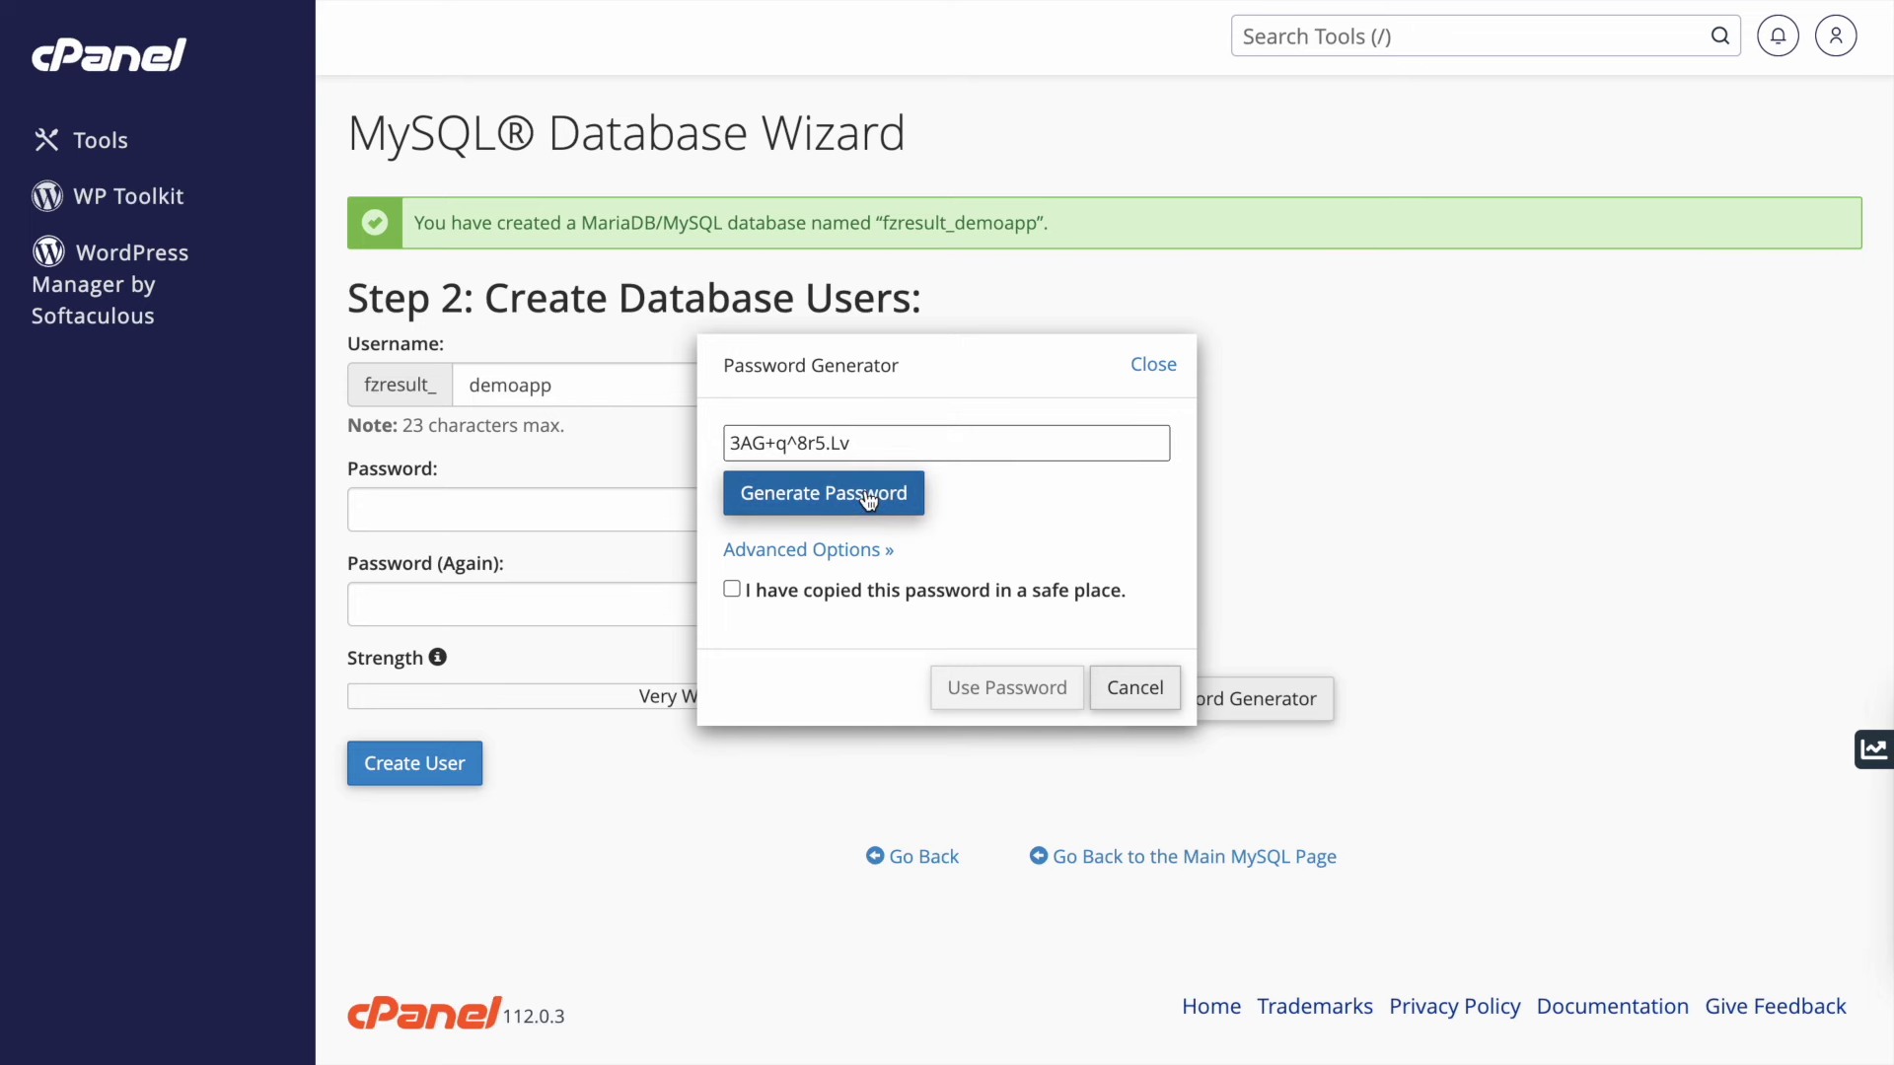
{"action": "triple_click", "coordinate": [879, 438]}
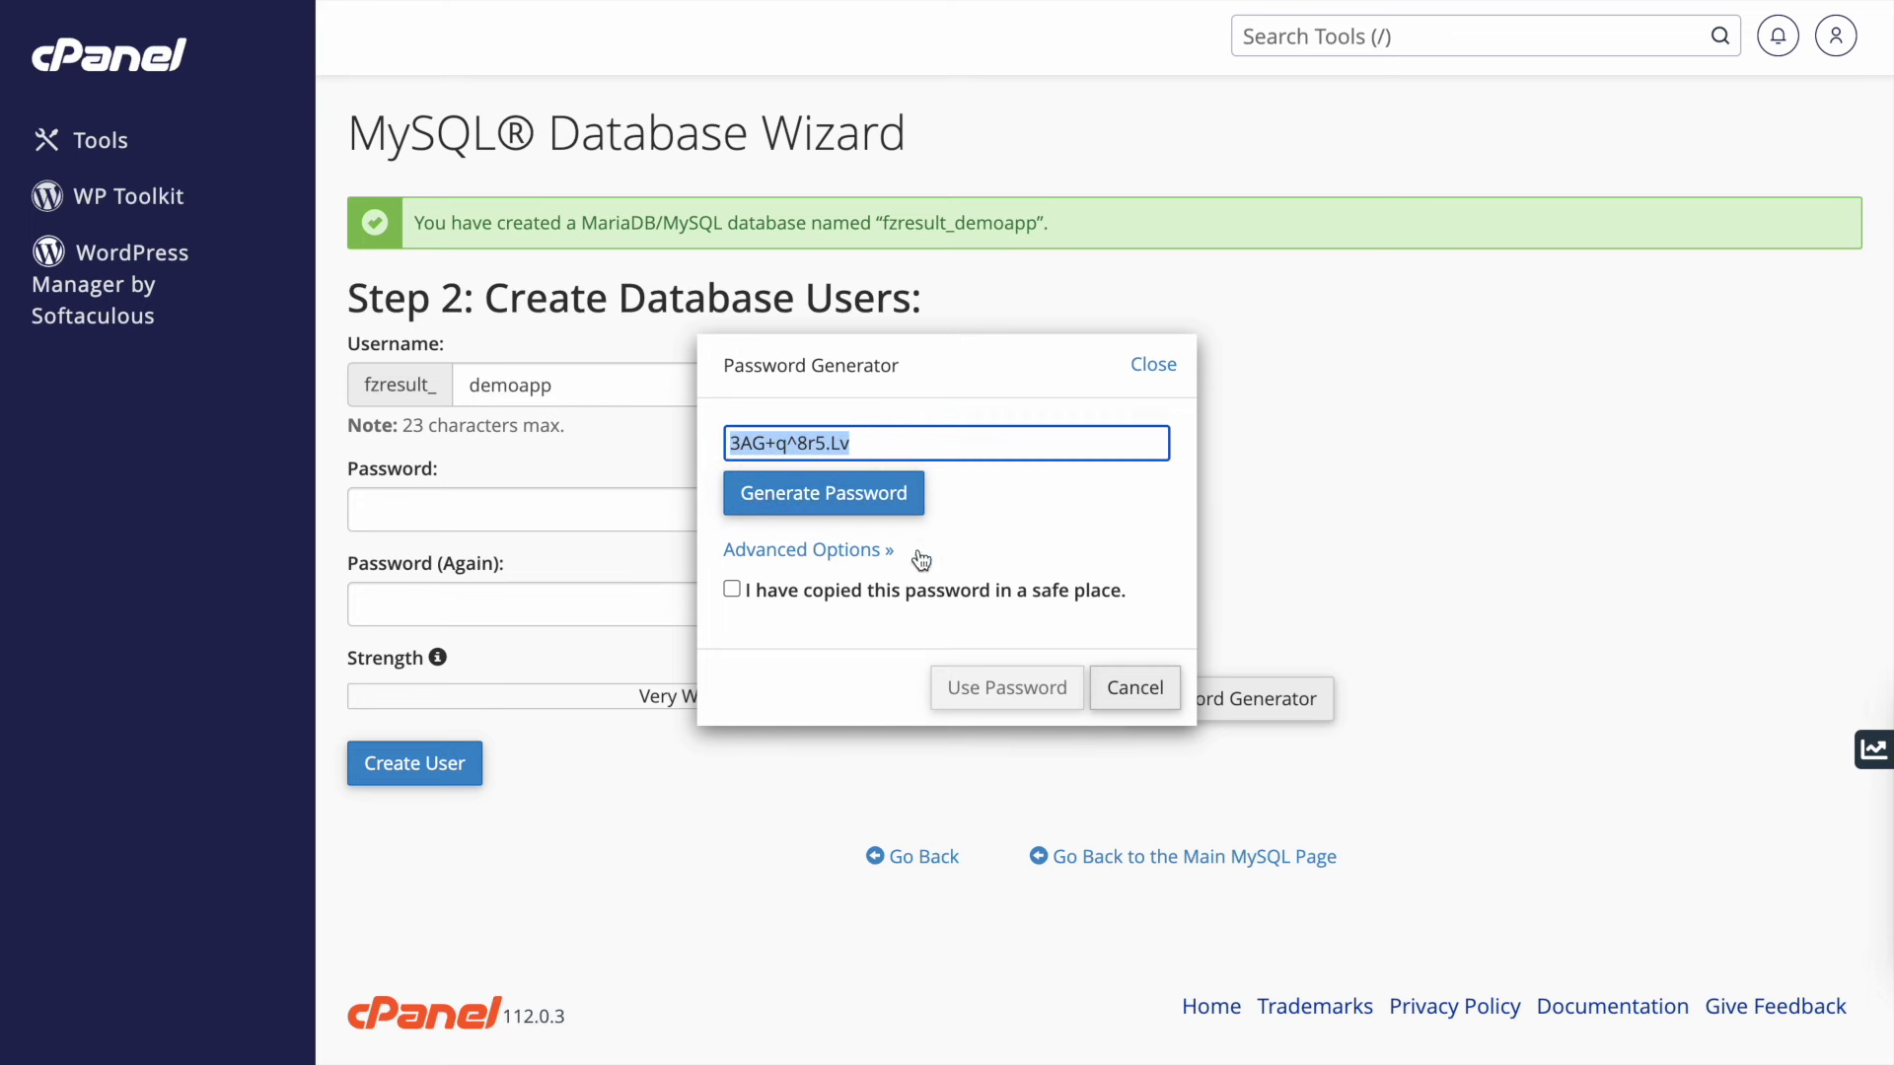
{"action": "left_click", "coordinate": [891, 596]}
{"action": "left_click", "coordinate": [1008, 687]}
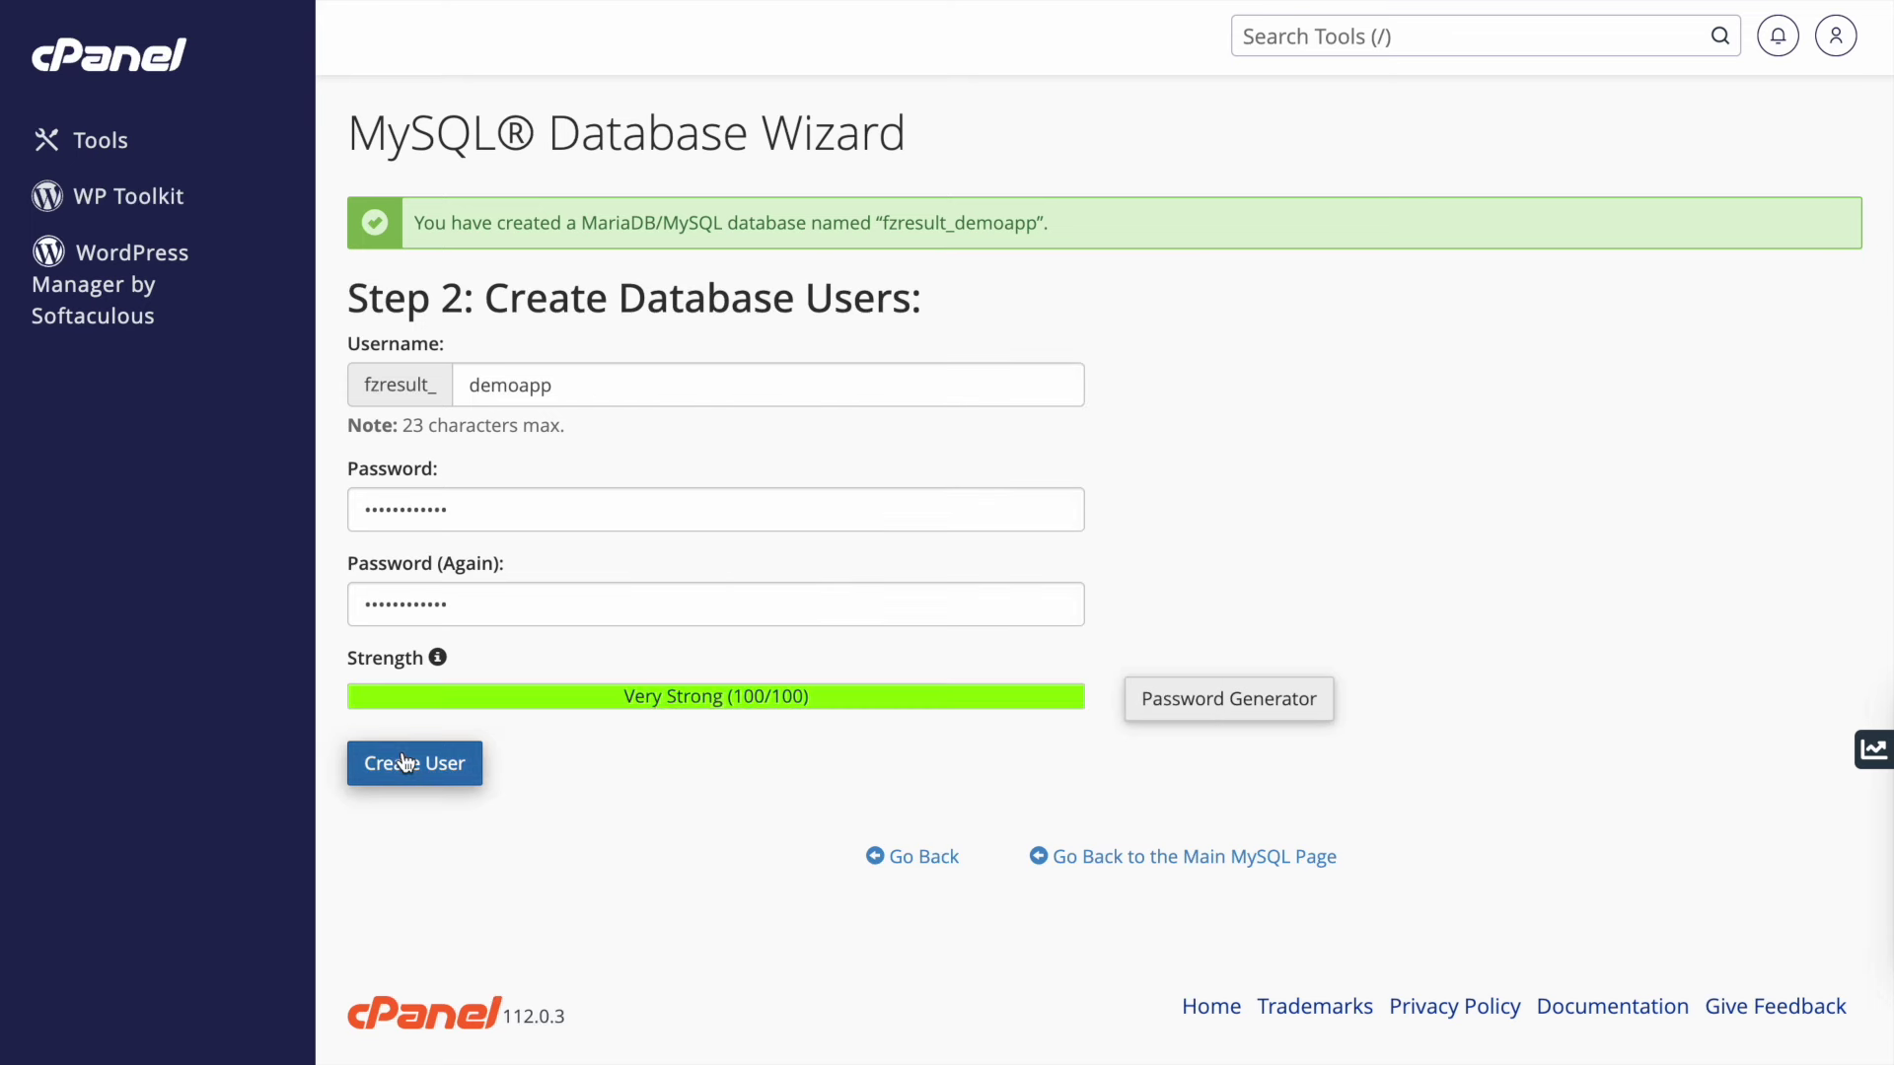
{"action": "left_click", "coordinate": [405, 766]}
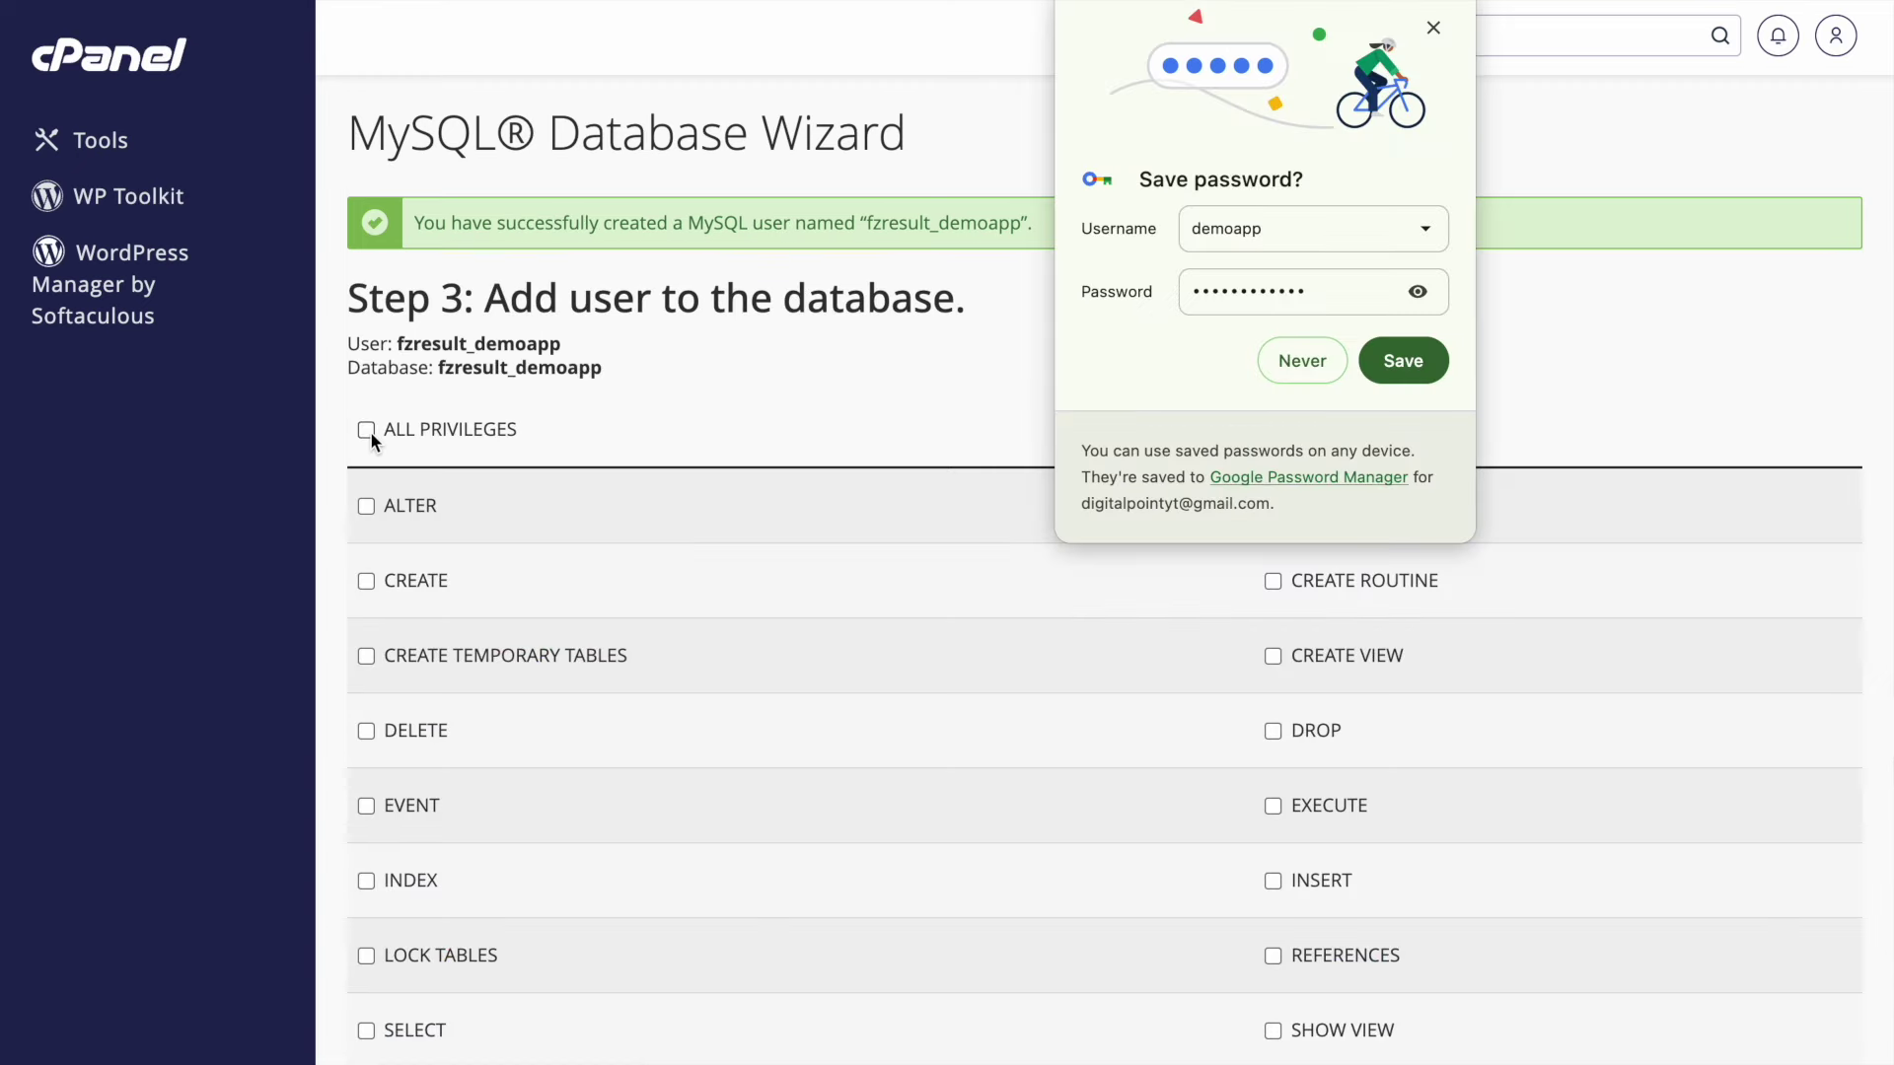
- Grant the user ALL PRIVILEGES and add it to the fzresult_demoapp database
{"action": "left_click", "coordinate": [370, 430]}
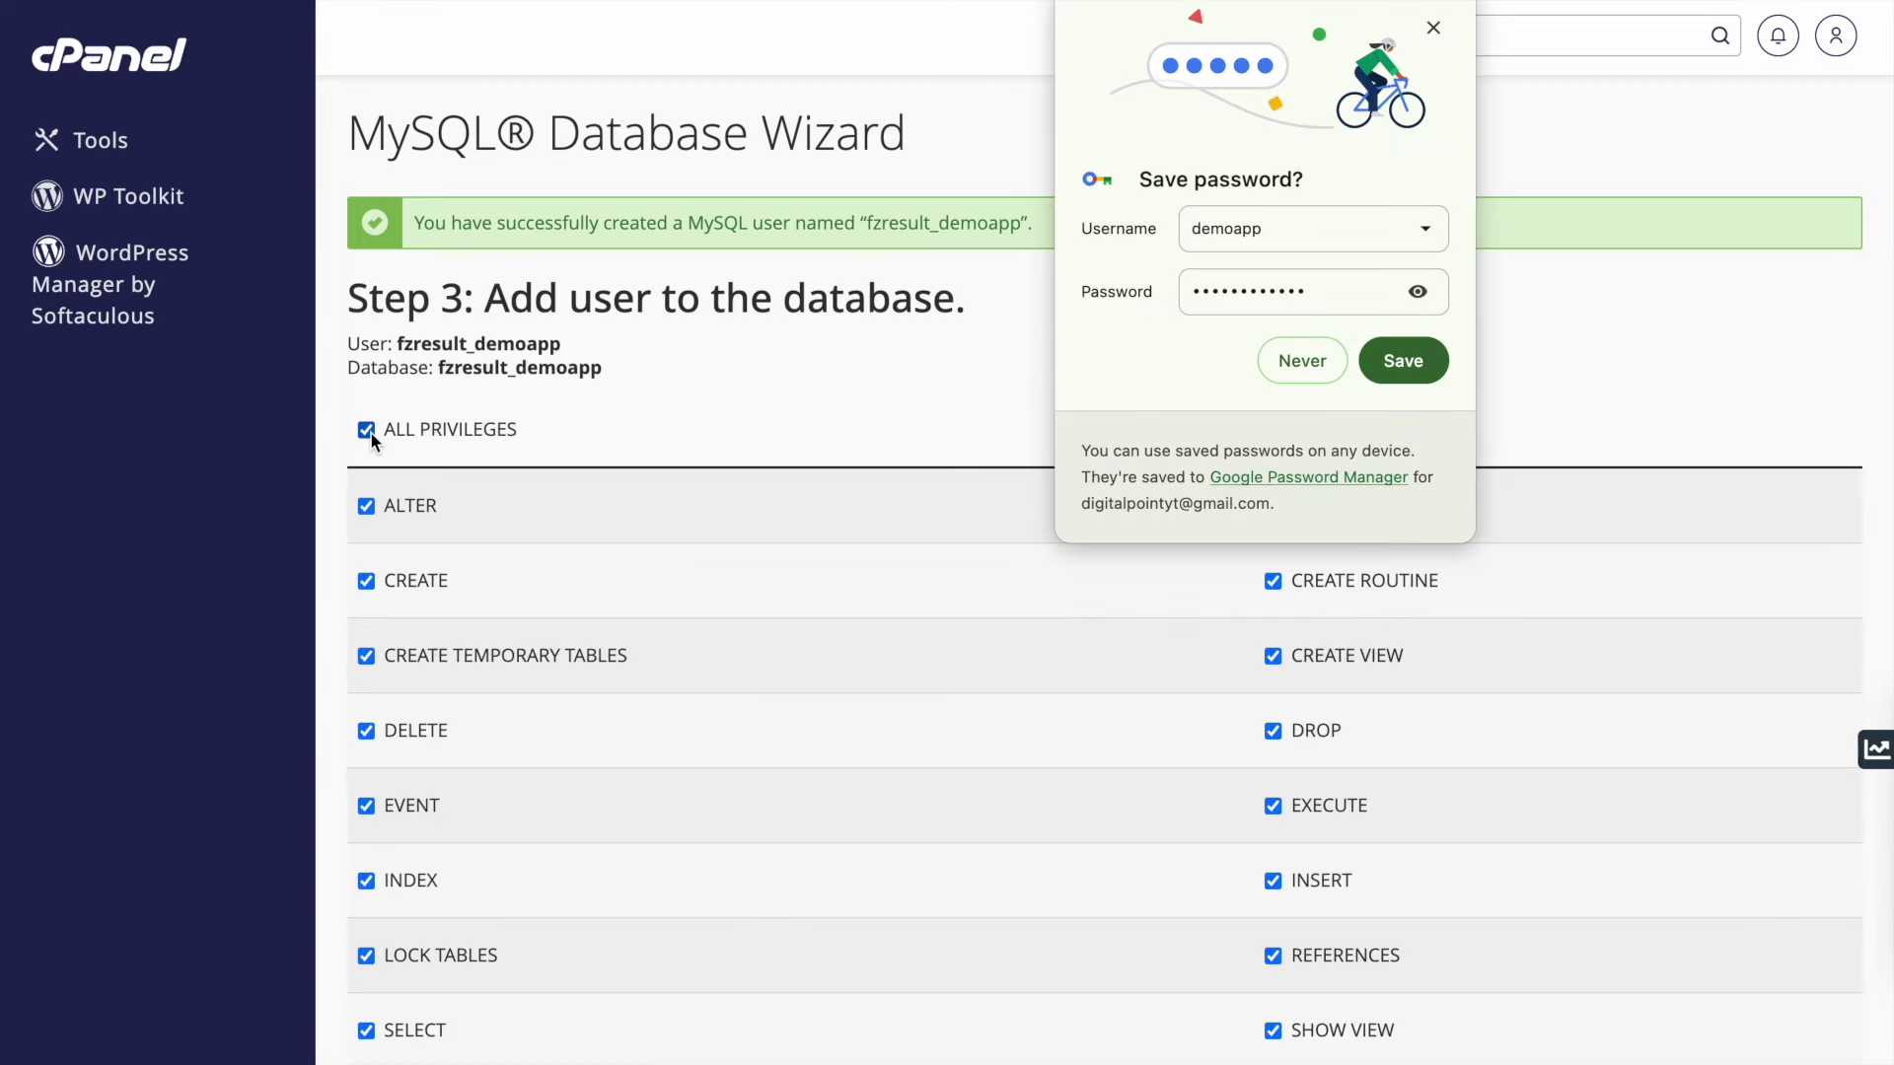
{"action": "scroll", "coordinate": [370, 430], "scroll_direction": "down", "scroll_amount": 1}
{"action": "scroll", "coordinate": [371, 435], "scroll_direction": "down", "scroll_amount": 4}
{"action": "left_click", "coordinate": [424, 833]}
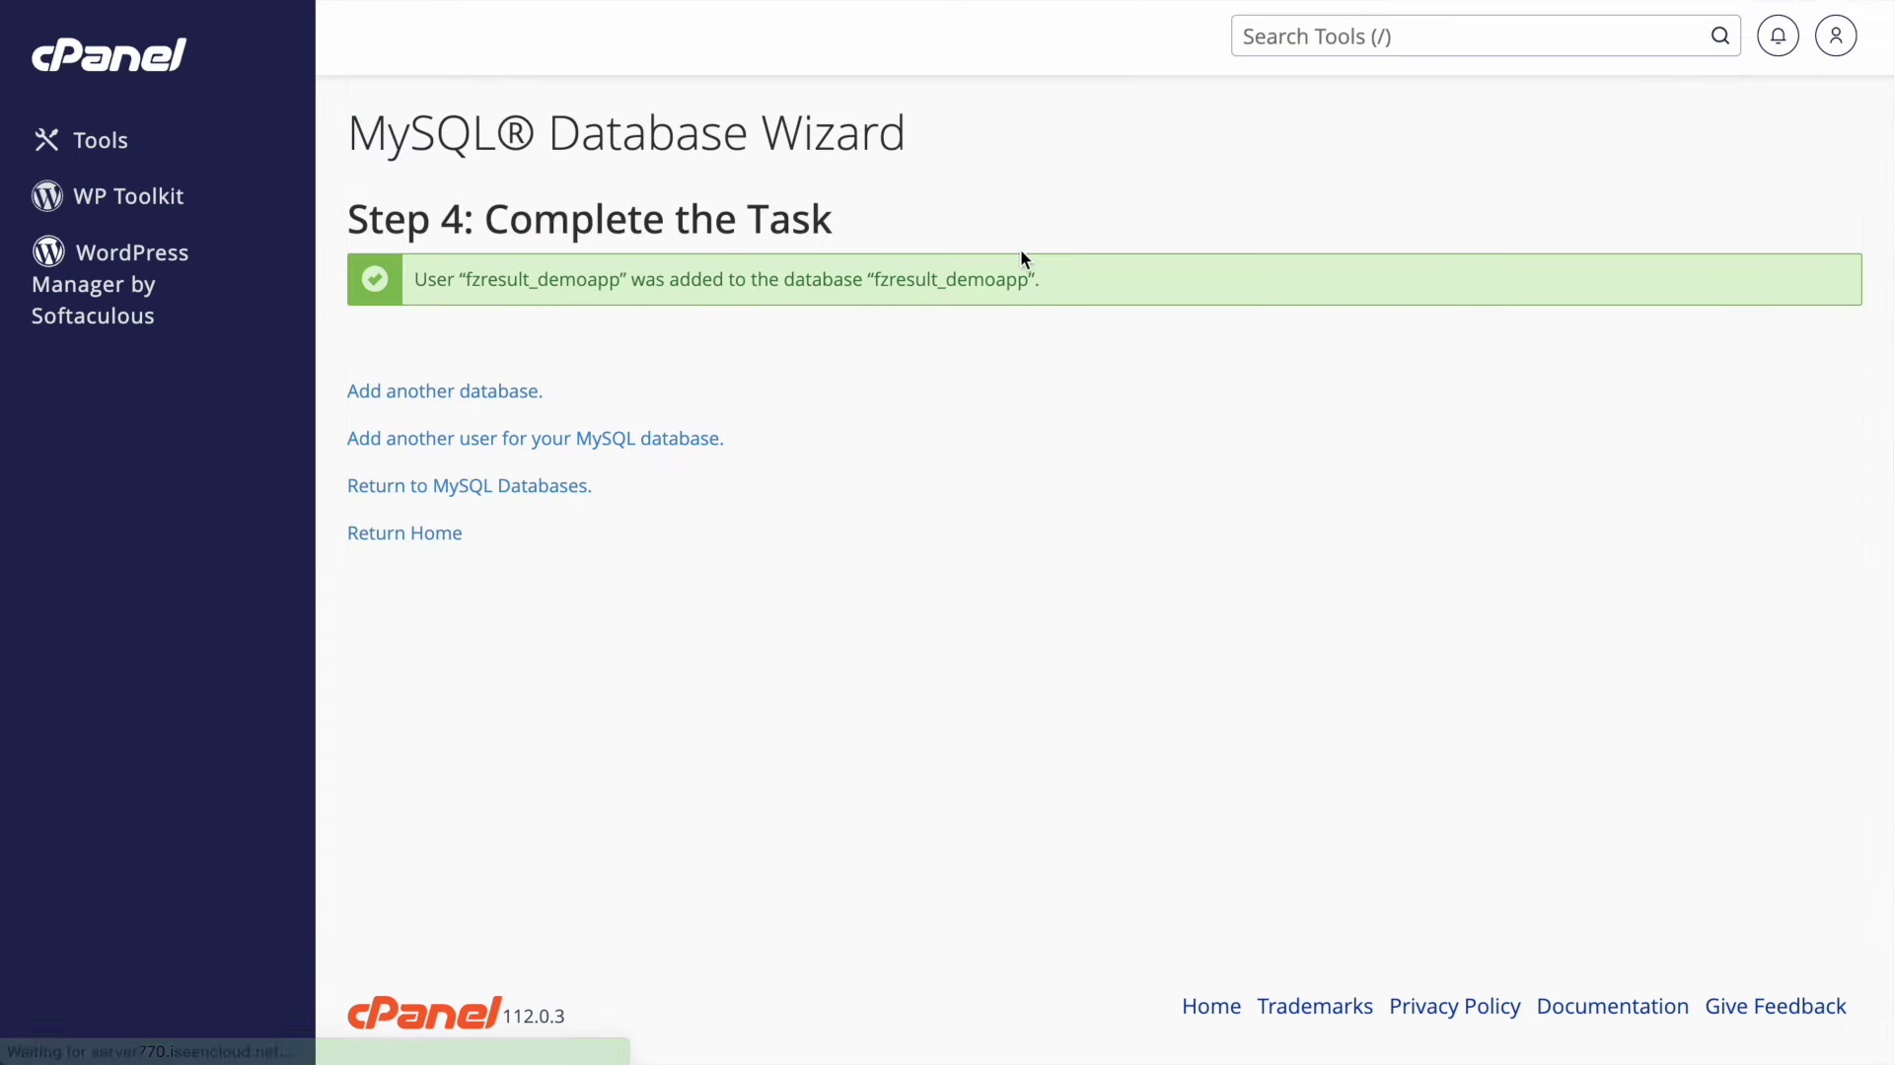
{"action": "triple_click", "coordinate": [508, 286]}
{"action": "left_click", "coordinate": [449, 258]}
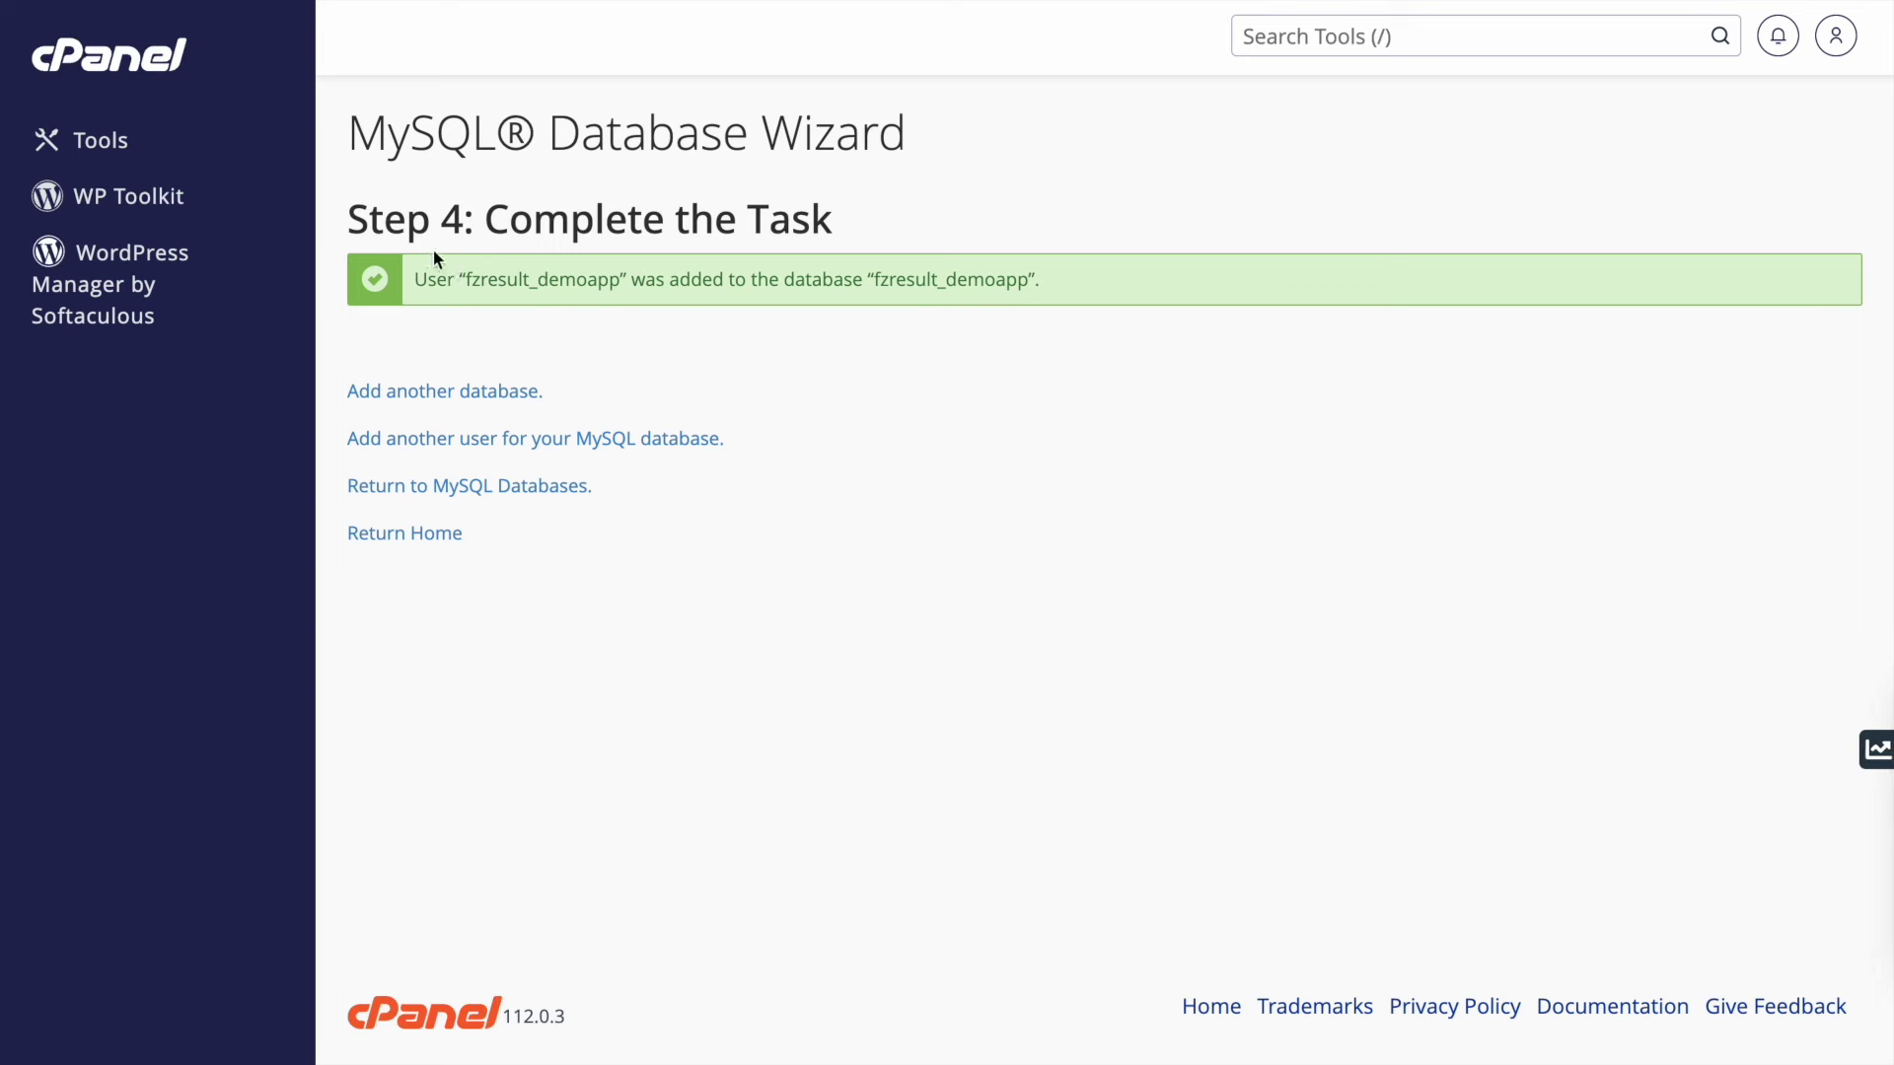
{"action": "triple_click", "coordinate": [509, 280]}
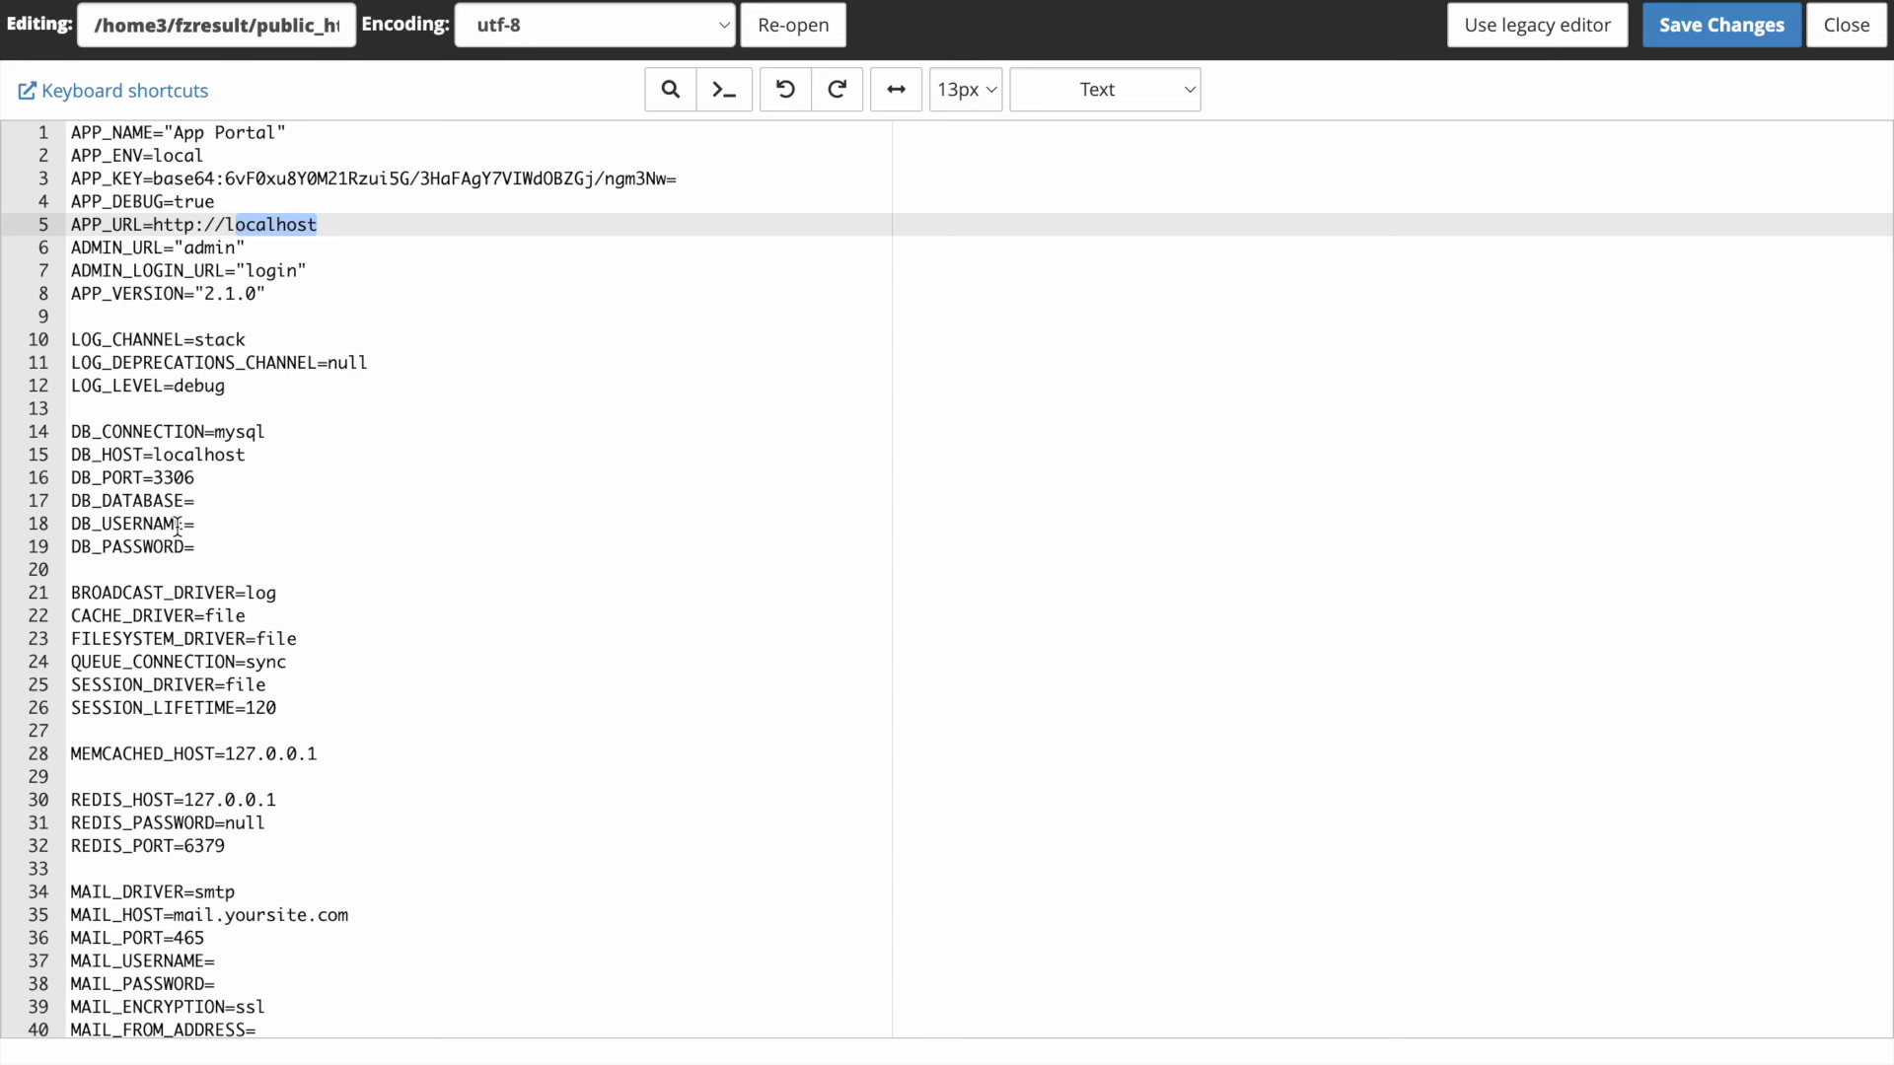
- Paste the generated password into DB_PASSWORD in .env
{"action": "left_click", "coordinate": [177, 528]}
{"action": "left_click", "coordinate": [258, 543]}
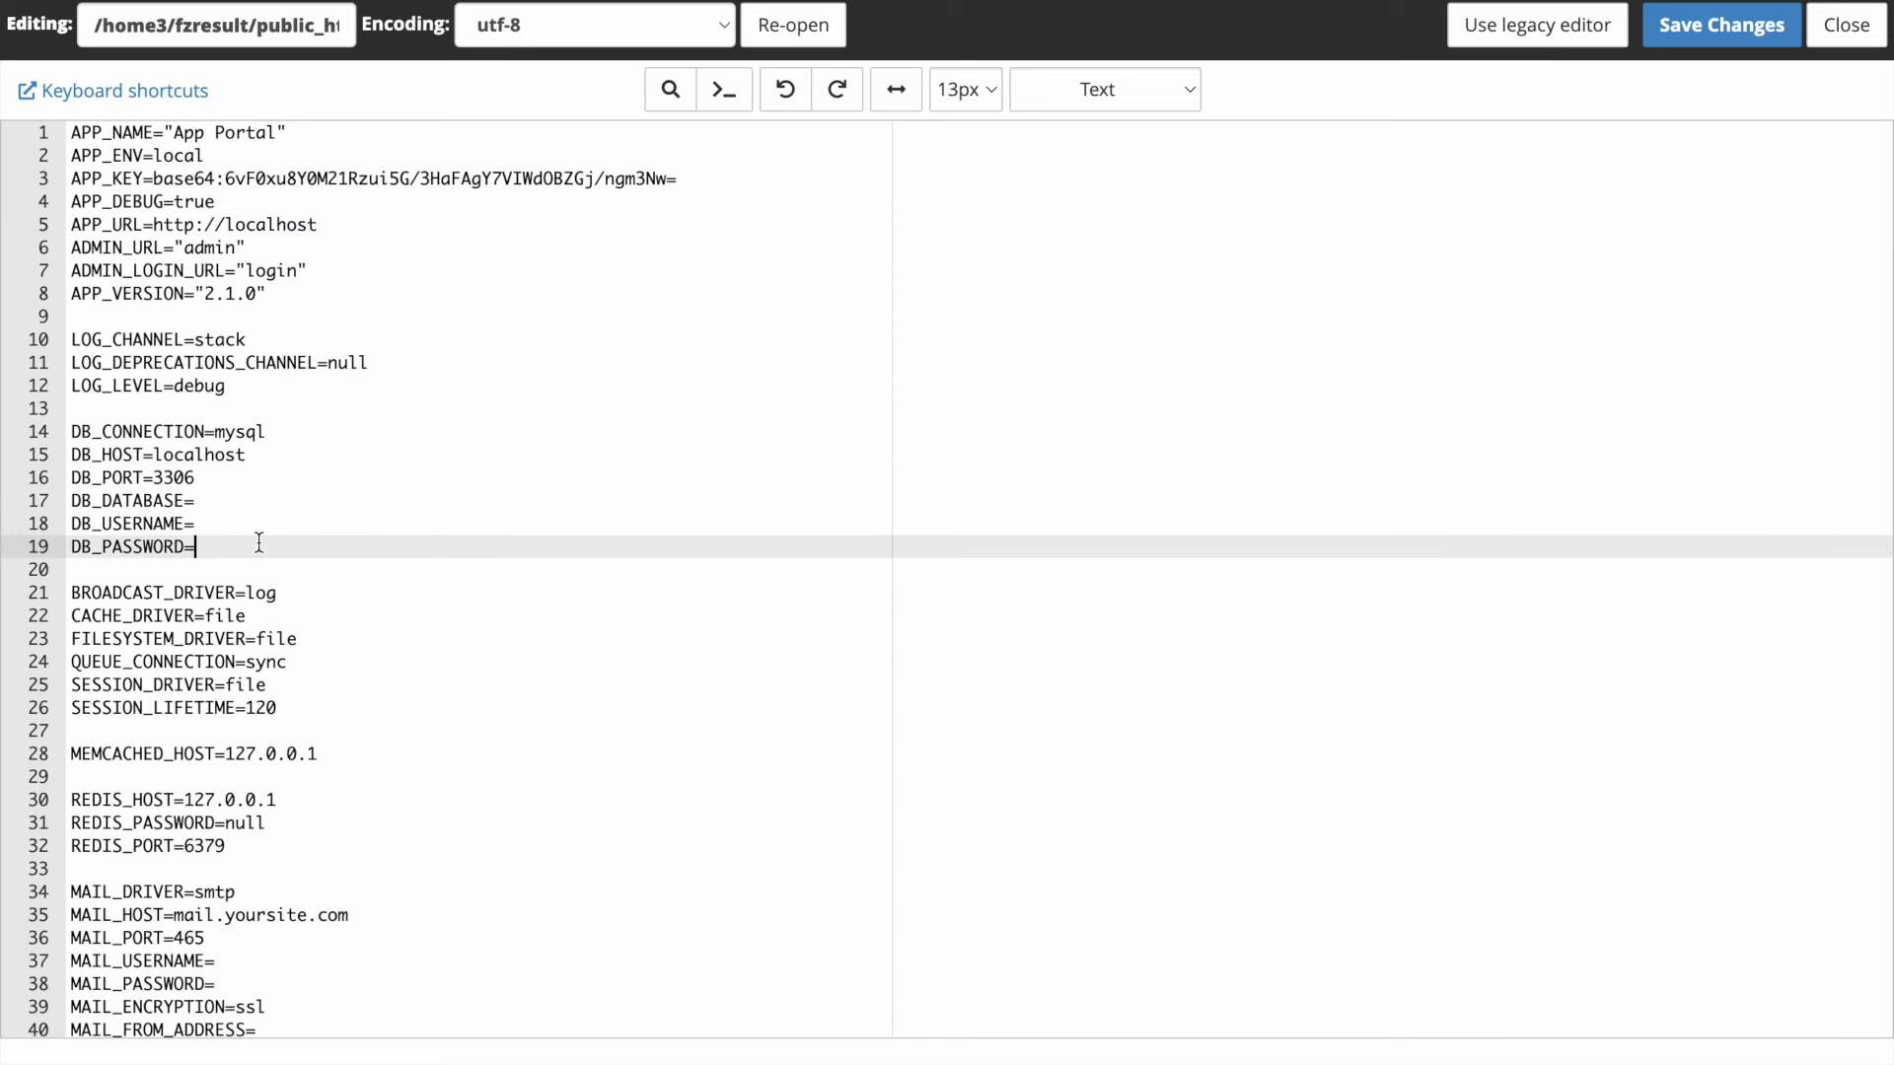
{"action": "key", "text": "ctrl+v"}
{"action": "triple_click", "coordinate": [194, 545]}
- Copy fzresult_demoapp from the wizard and paste it as DB_DATABASE and DB_USERNAME
{"action": "left_click", "coordinate": [240, 521]}
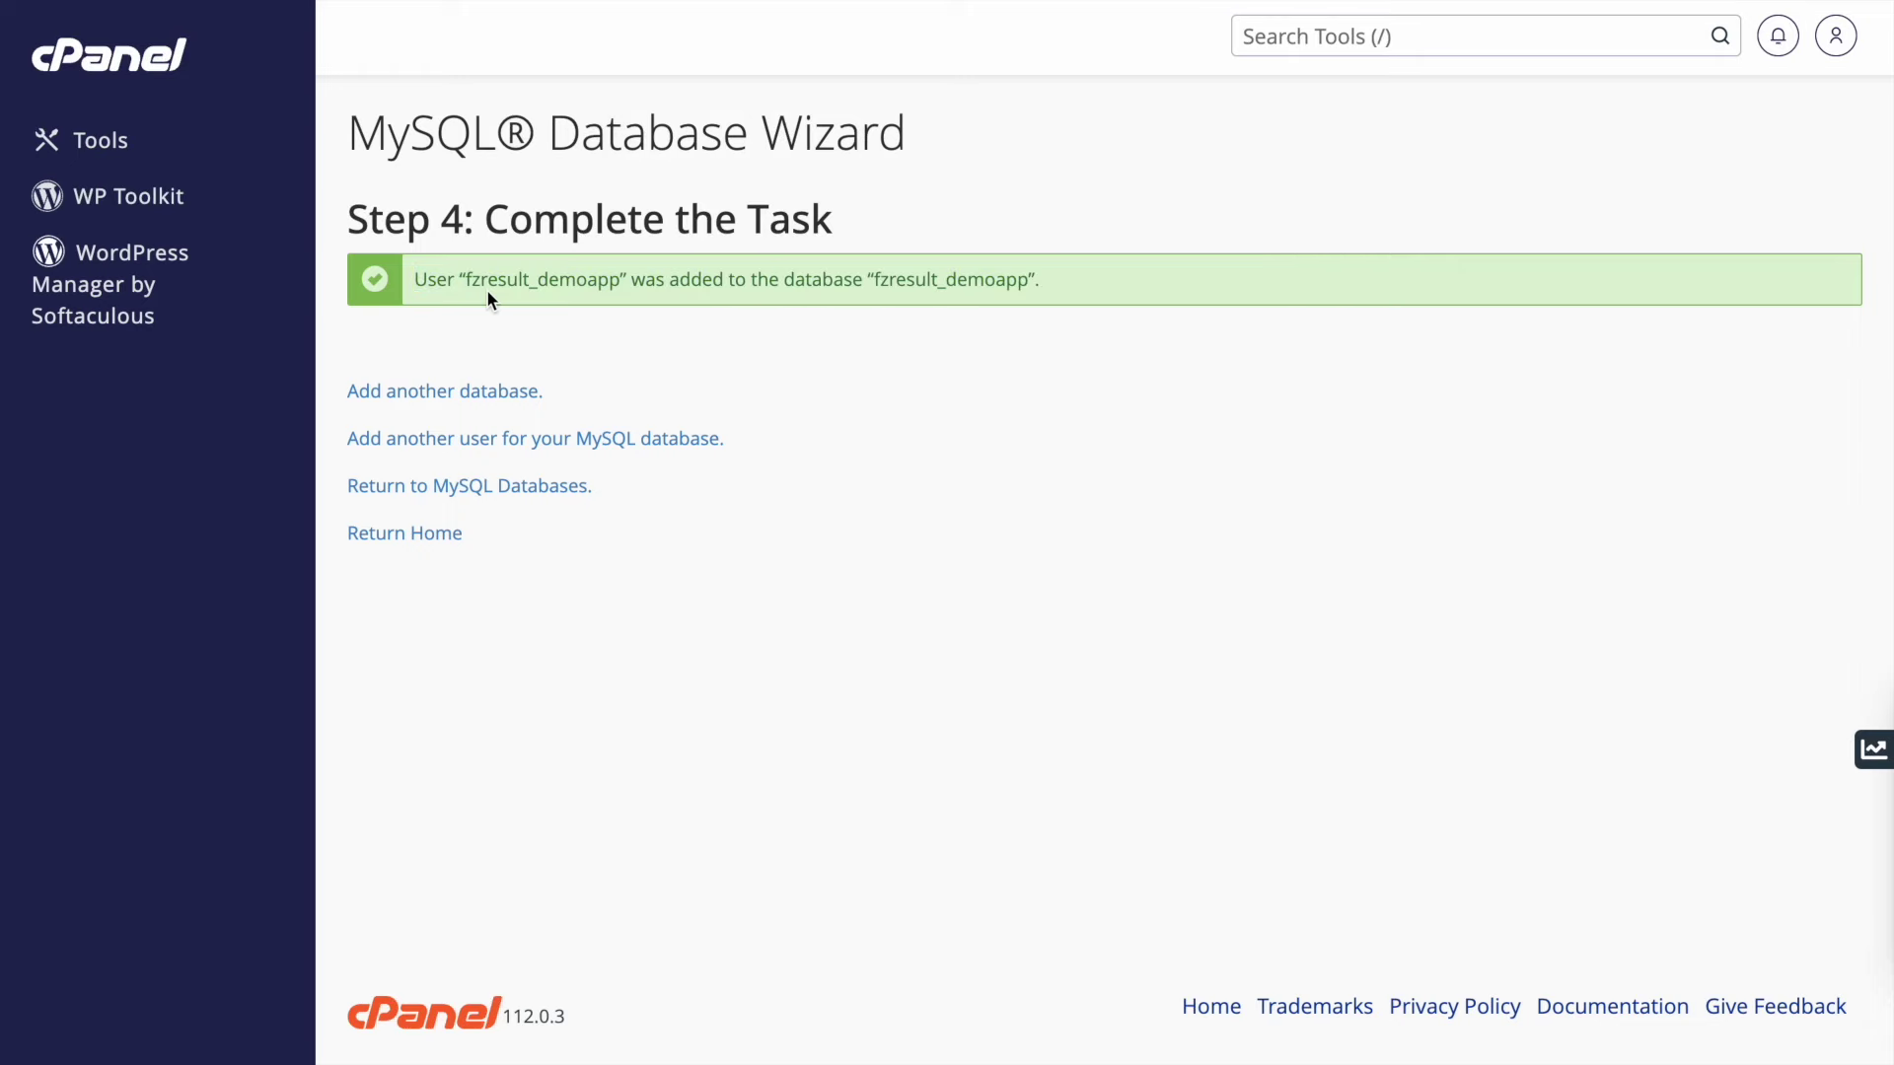
{"action": "left_click", "coordinate": [493, 286]}
{"action": "double_click", "coordinate": [592, 279]}
{"action": "right_click", "coordinate": [587, 274]}
{"action": "left_click", "coordinate": [627, 338]}
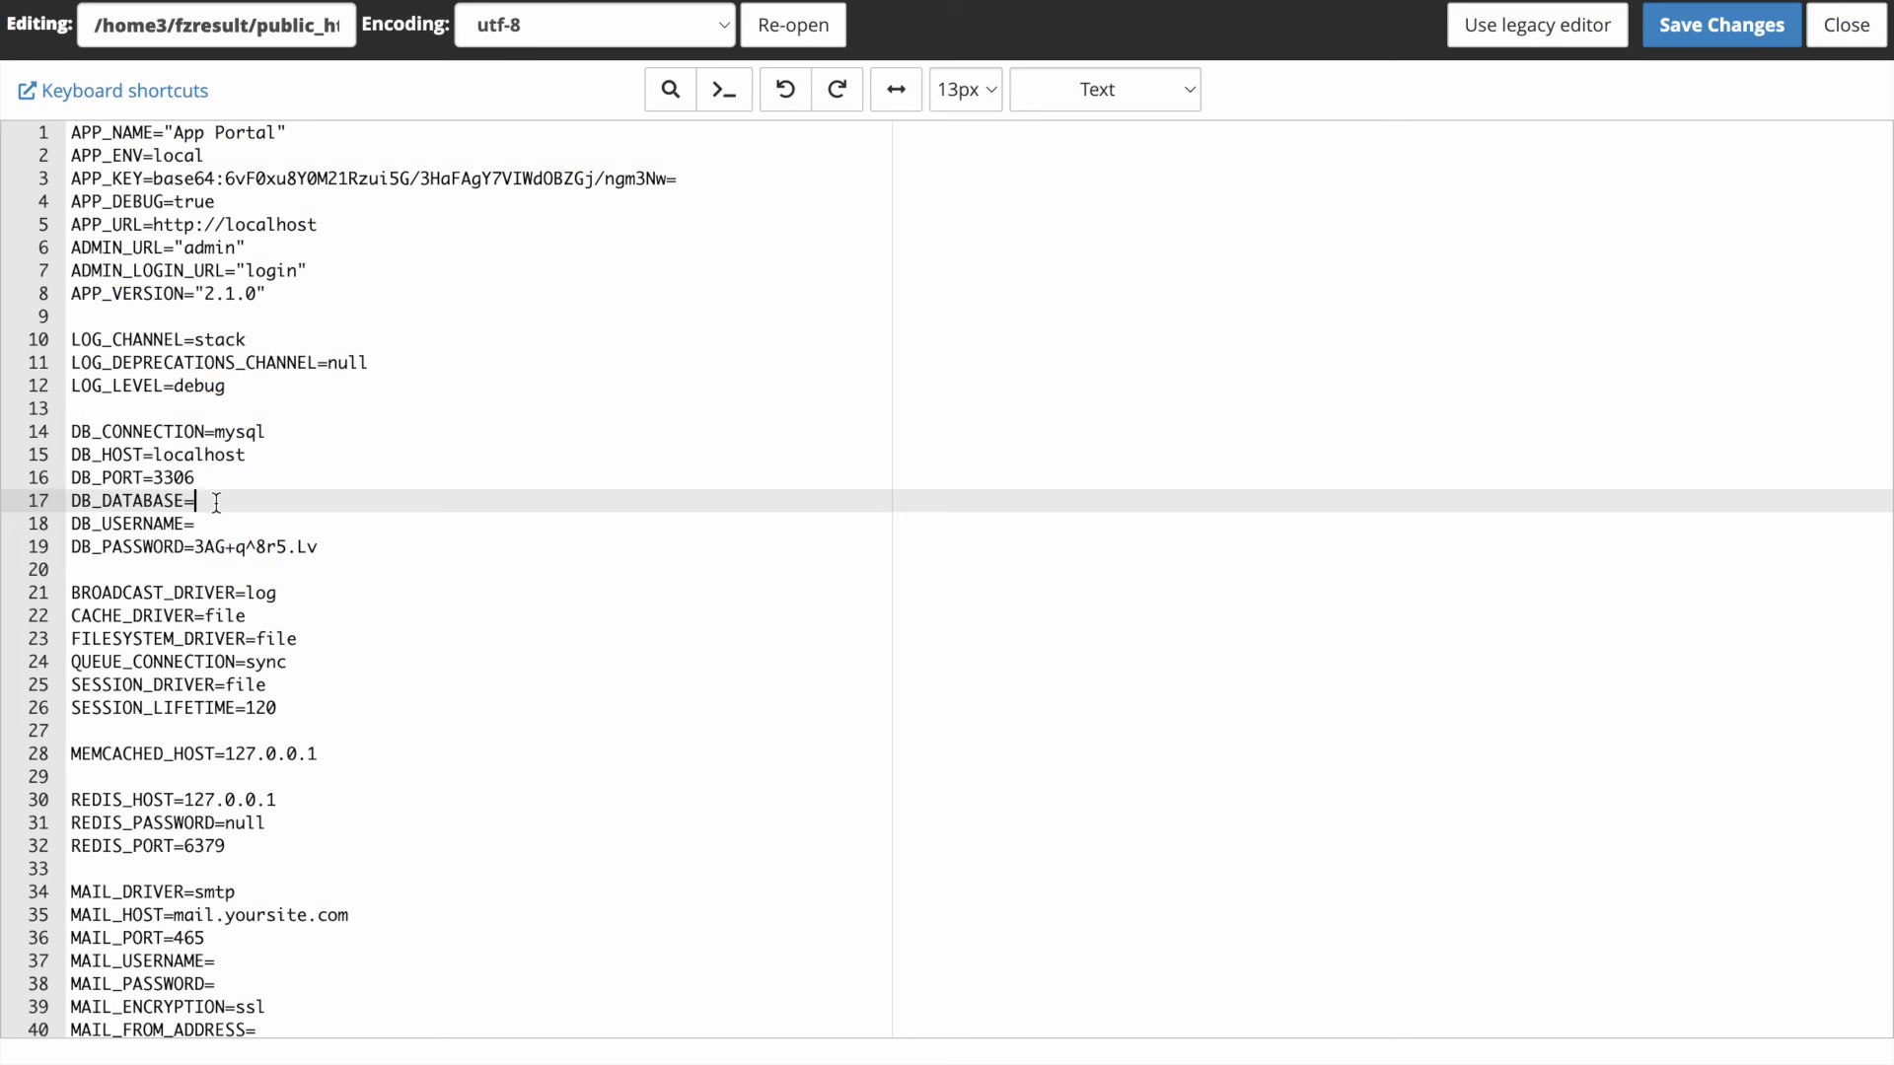
{"action": "right_click", "coordinate": [217, 503]}
{"action": "left_click", "coordinate": [309, 692]}
{"action": "right_click", "coordinate": [252, 519]}
{"action": "left_click", "coordinate": [328, 711]}
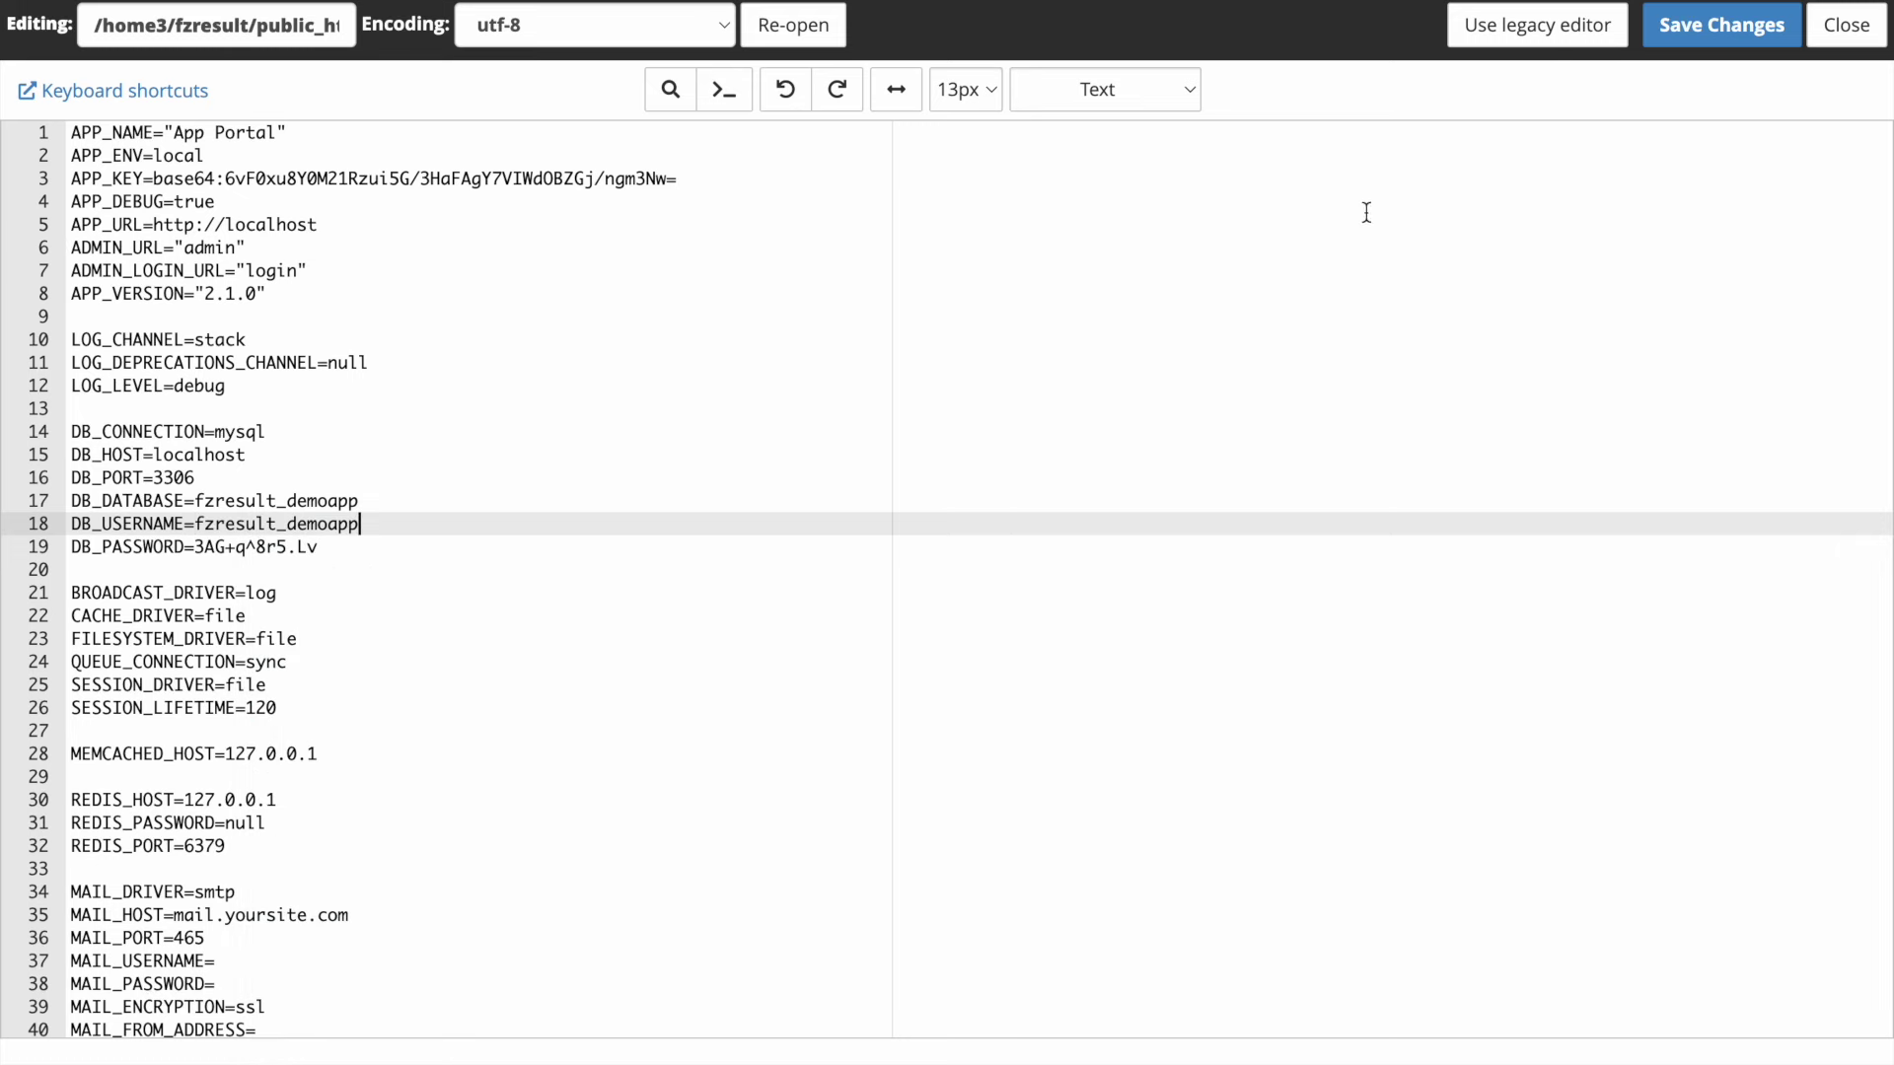
{"action": "key", "text": "ctrl+w"}
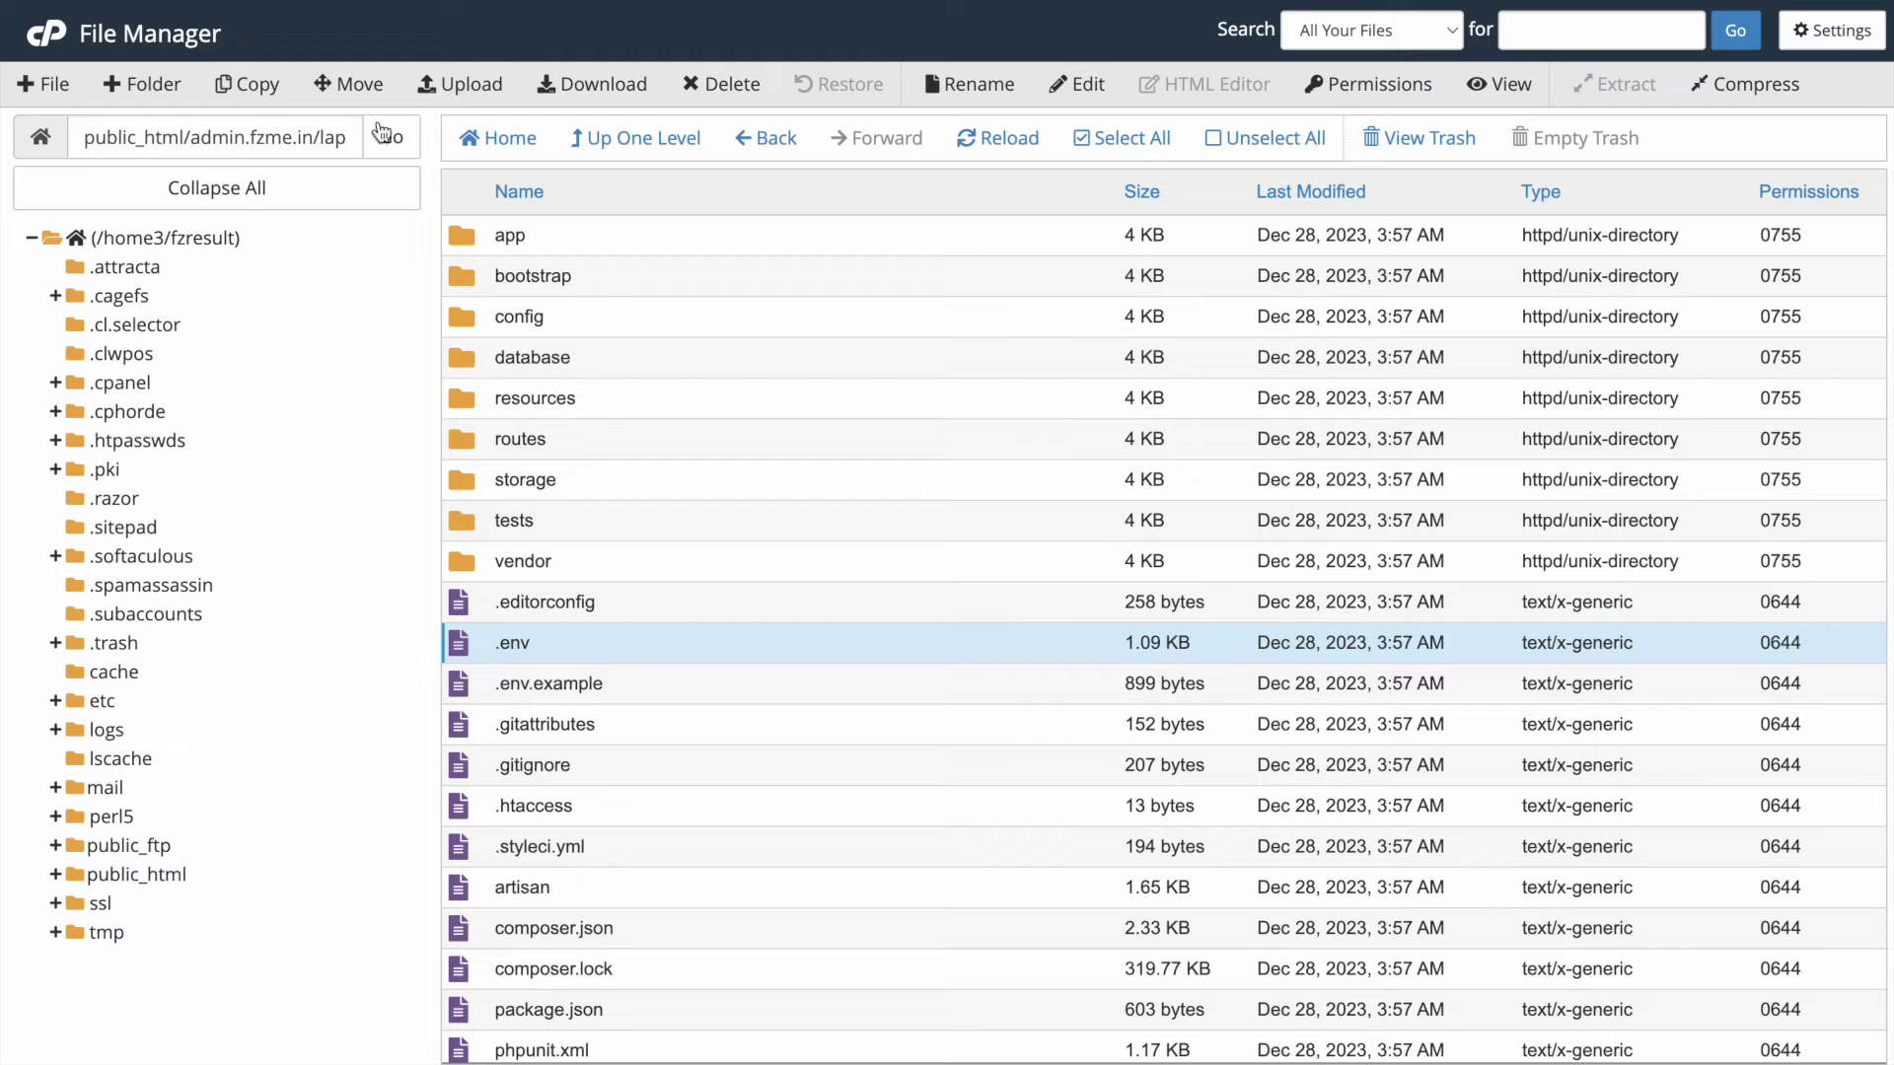
{"action": "left_click_drag", "start_coordinate": [192, 137], "coordinate": [304, 137]}
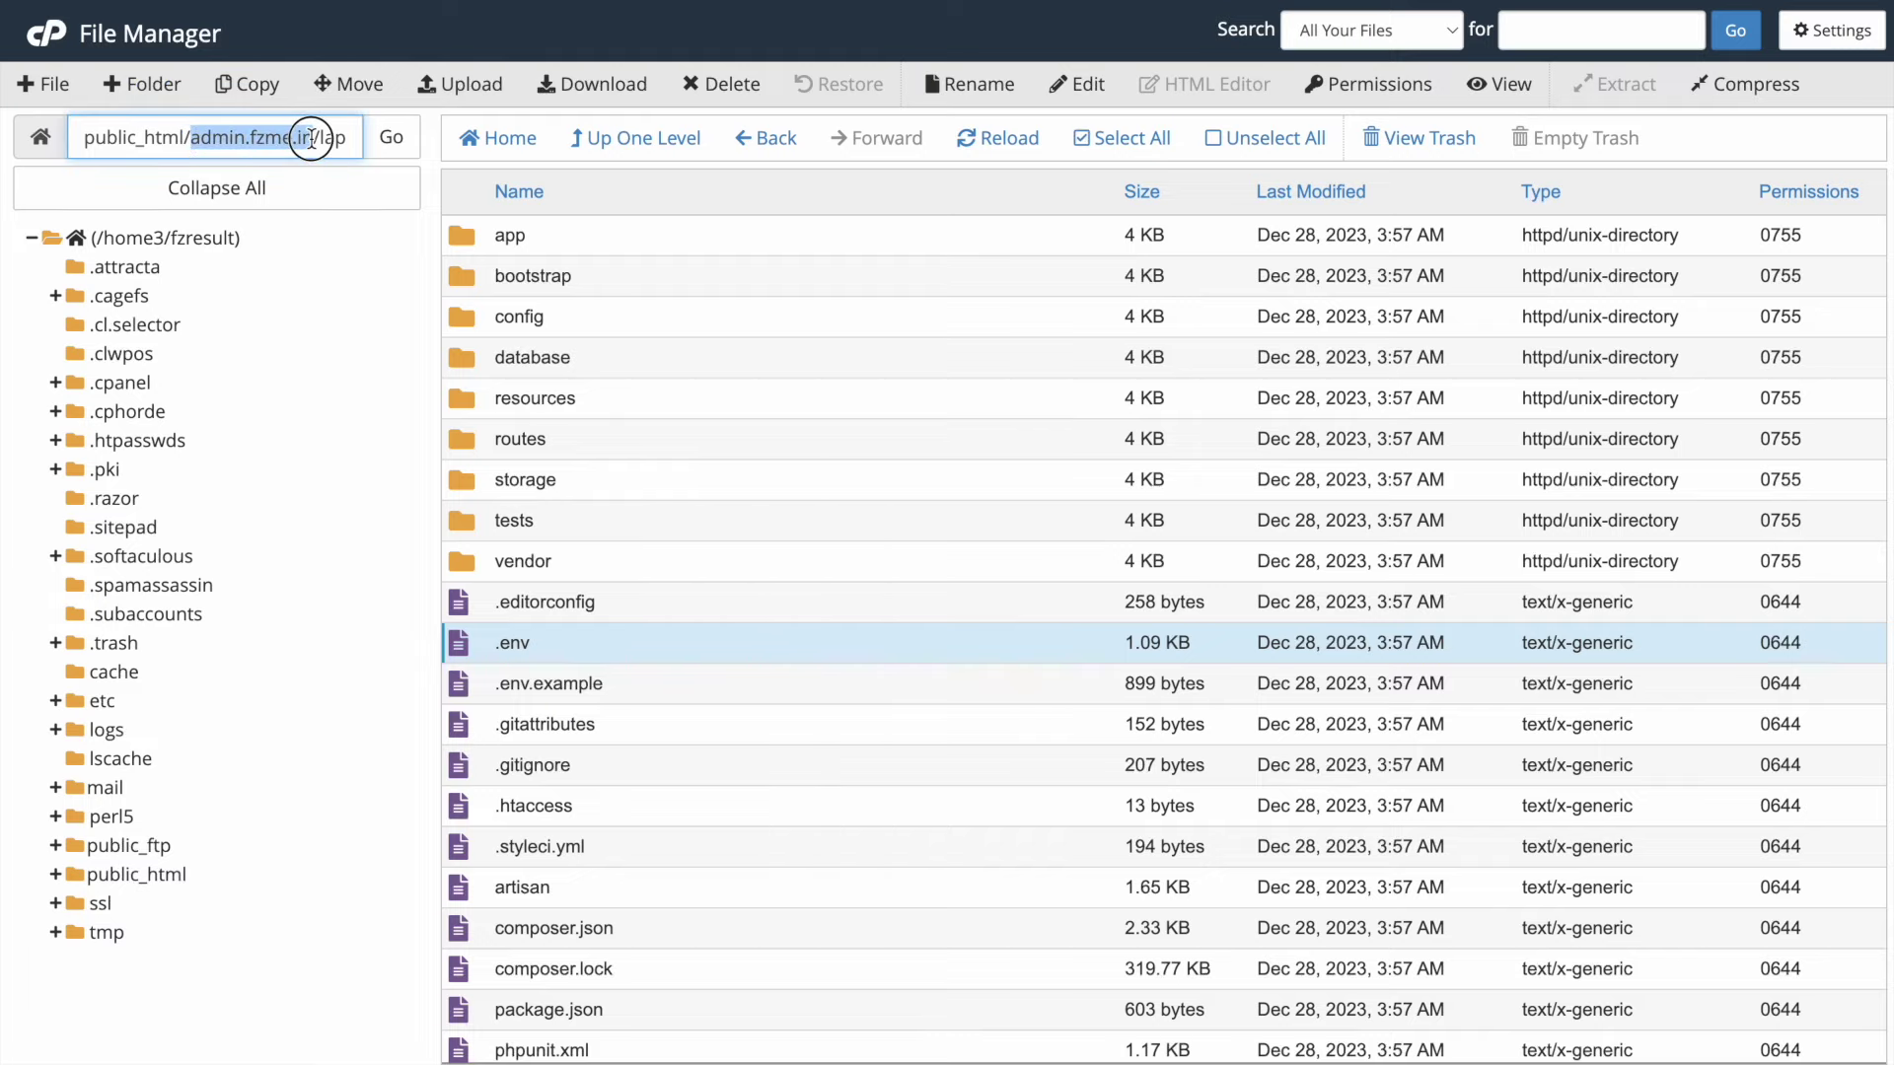
{"action": "right_click", "coordinate": [311, 137]}
{"action": "left_click", "coordinate": [378, 342]}
{"action": "key", "text": "ctrl+Tab"}
{"action": "left_click_drag", "start_coordinate": [372, 226], "coordinate": [227, 224]}
{"action": "key", "text": "ctrl+v"}
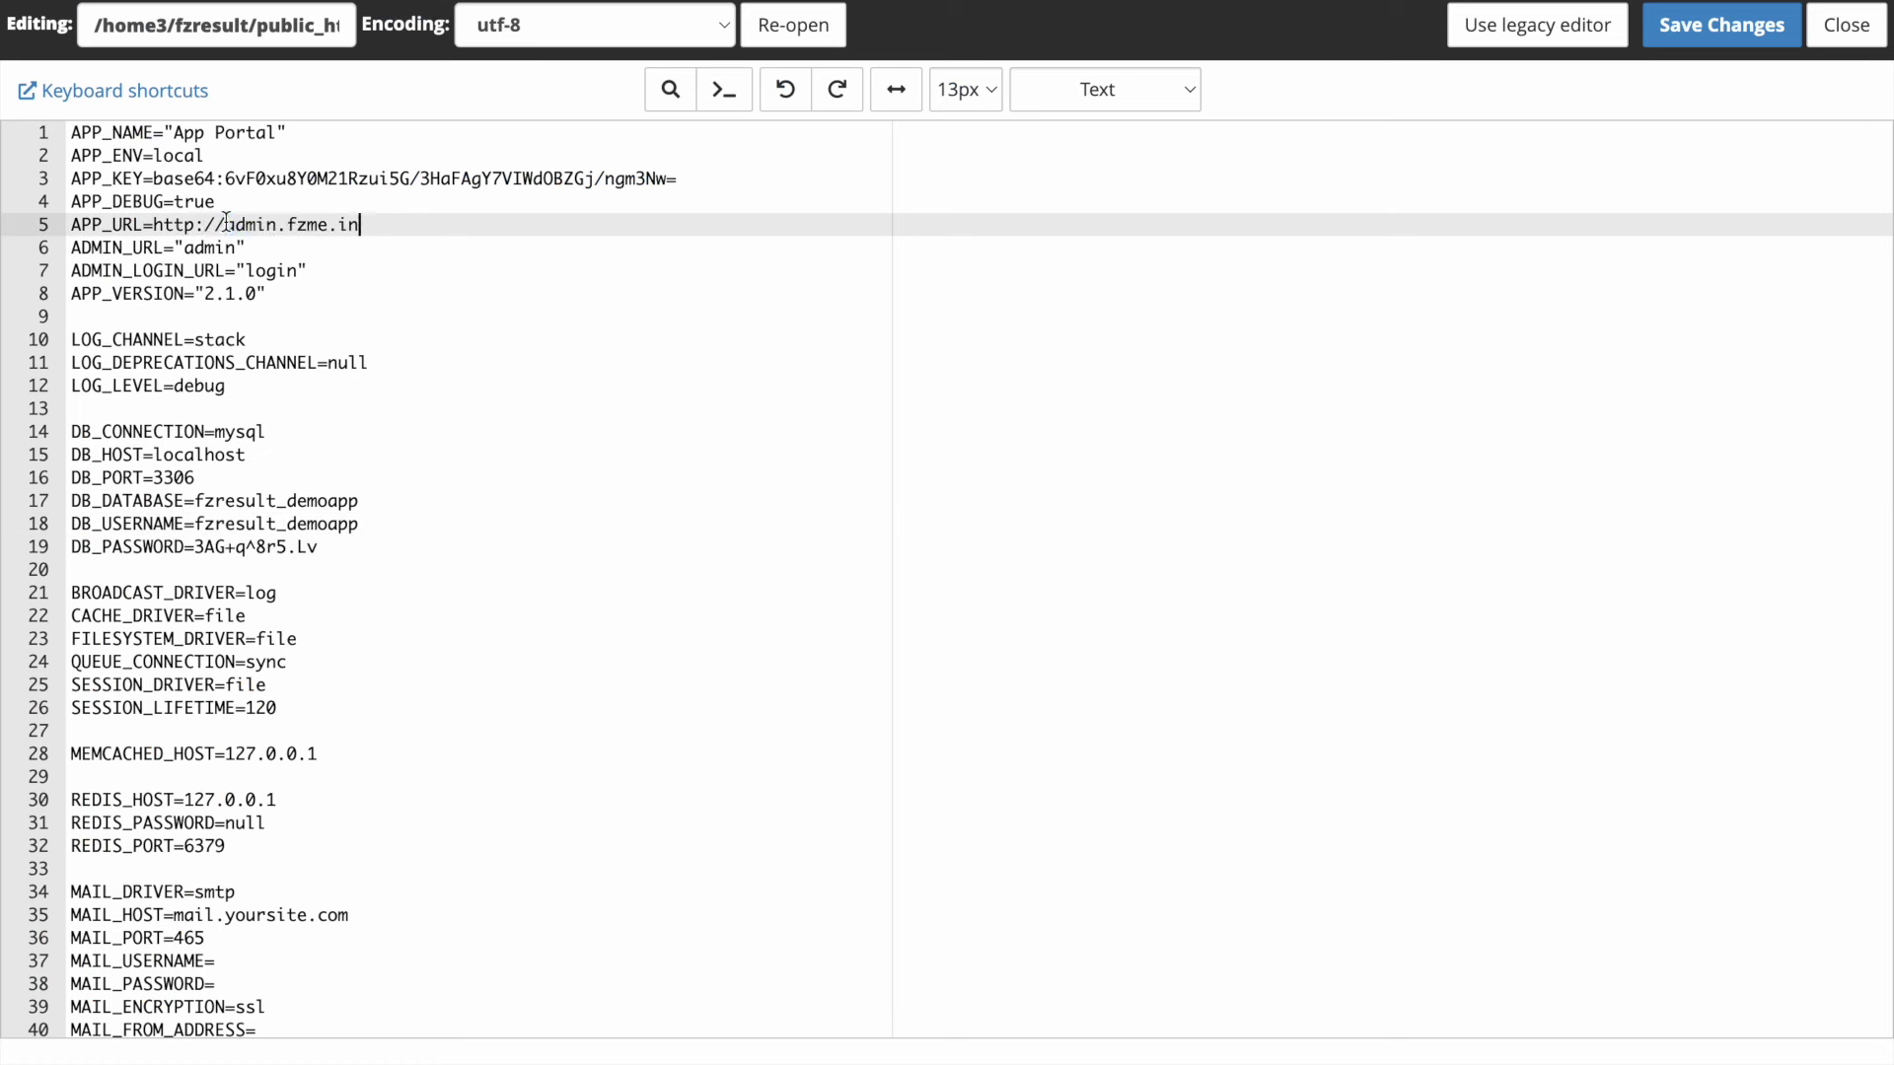
{"action": "left_click", "coordinate": [190, 224]}
{"action": "type", "text": "s"}
{"action": "left_click", "coordinate": [470, 247]}
- Save the .env changes and close the editor
{"action": "left_click", "coordinate": [1695, 46]}
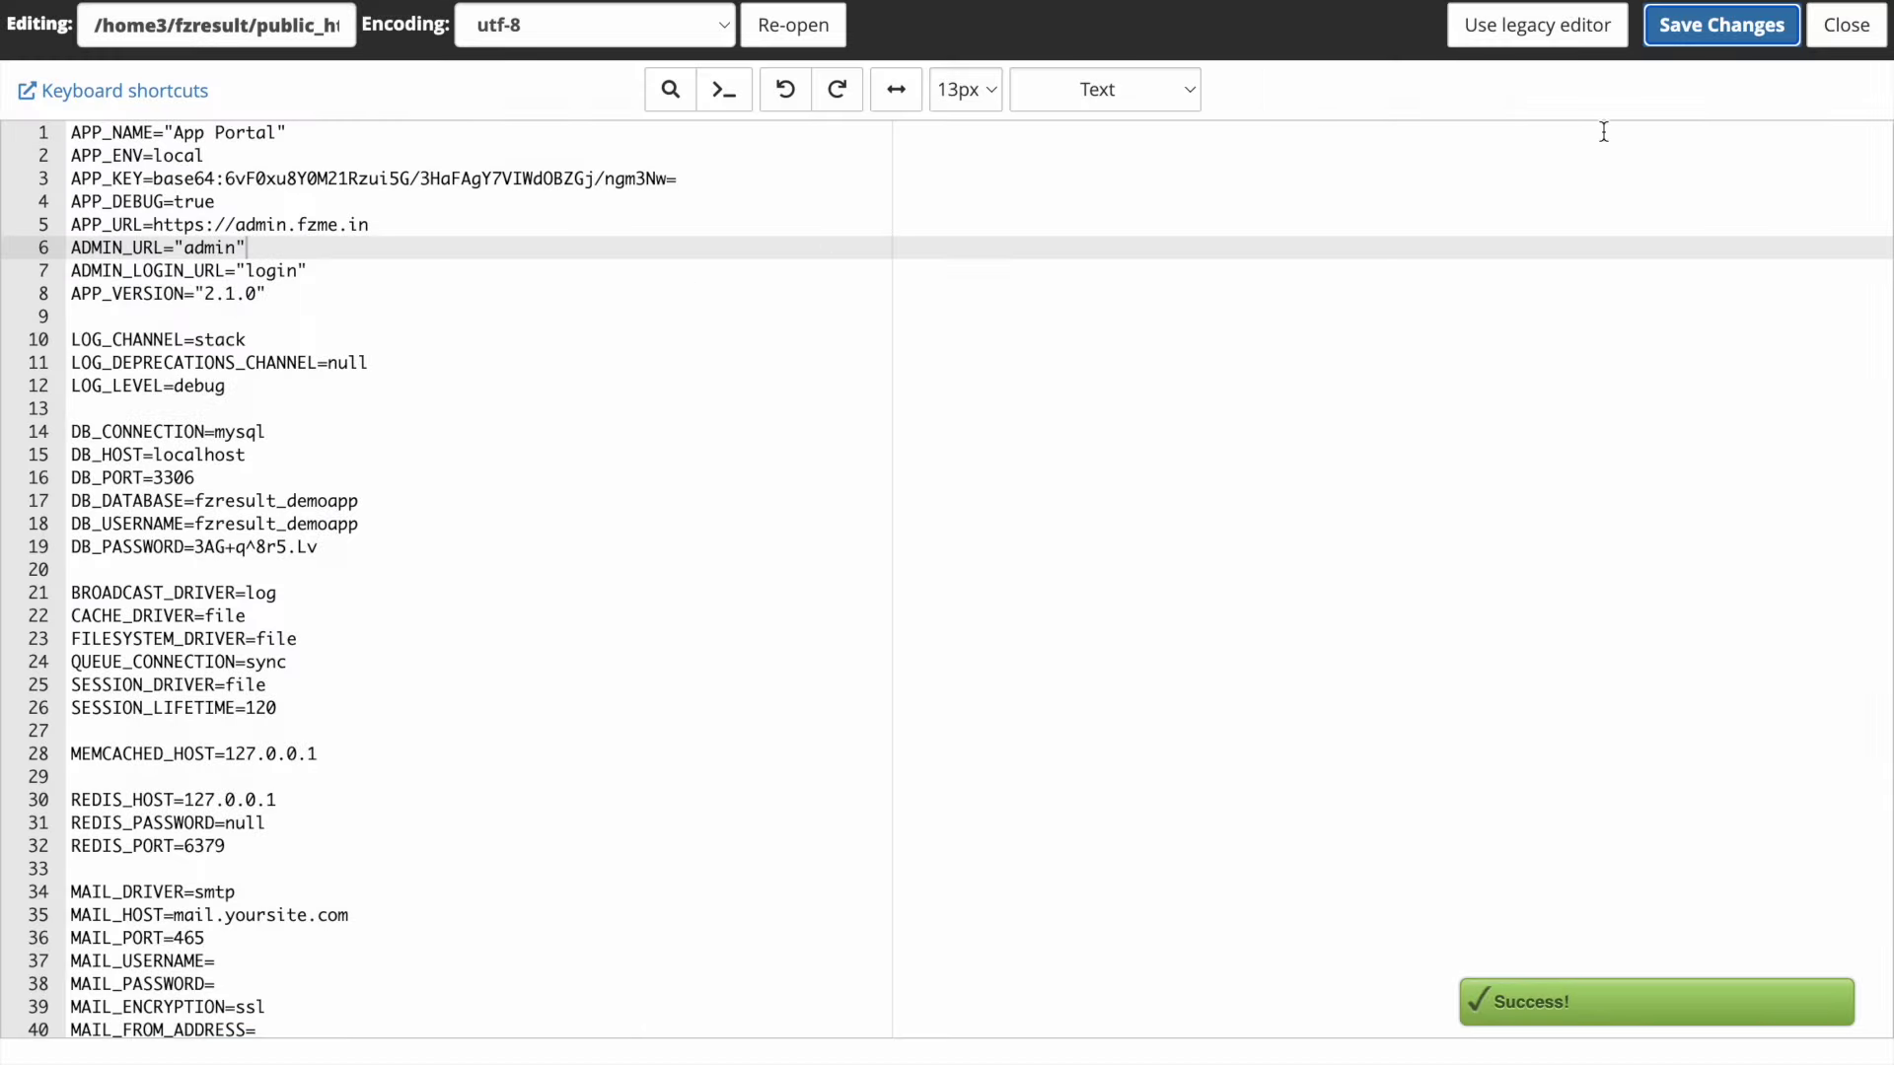
{"action": "left_click", "coordinate": [1864, 27]}
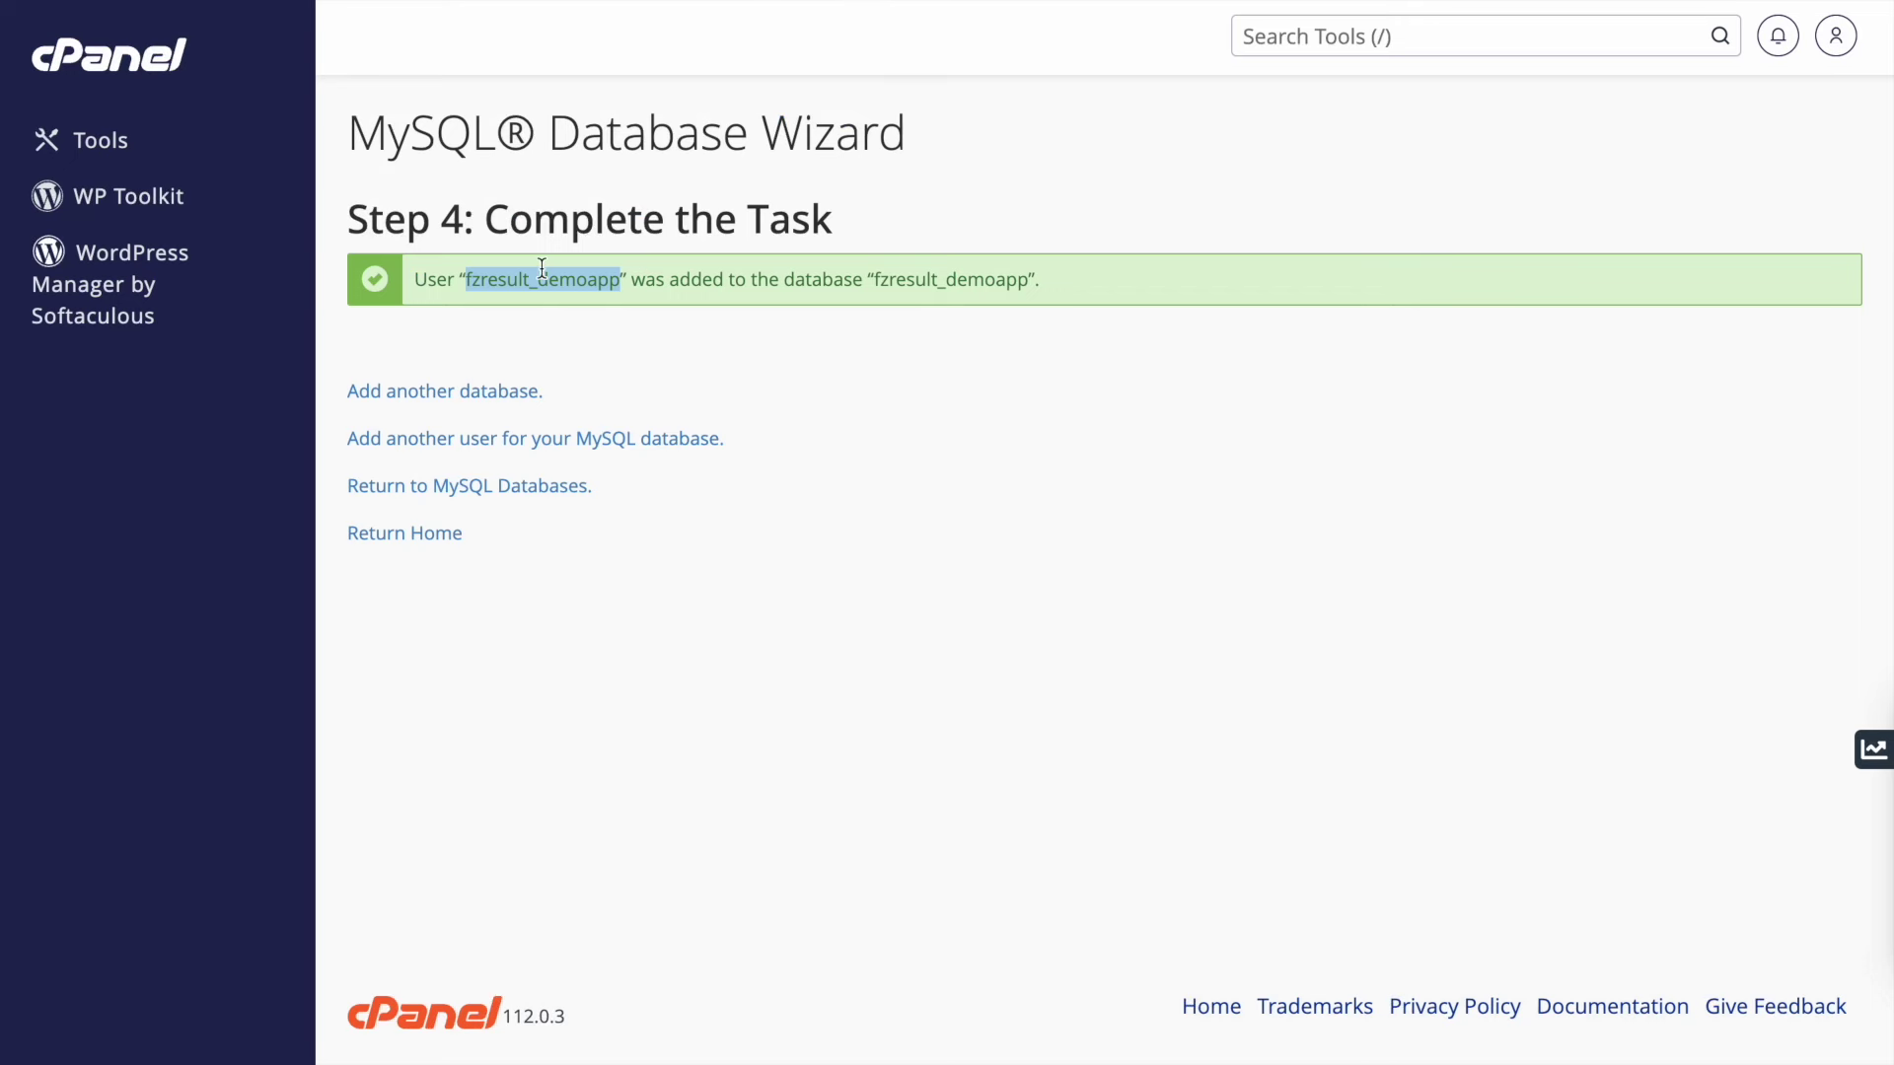
{"action": "right_click", "coordinate": [542, 267]}
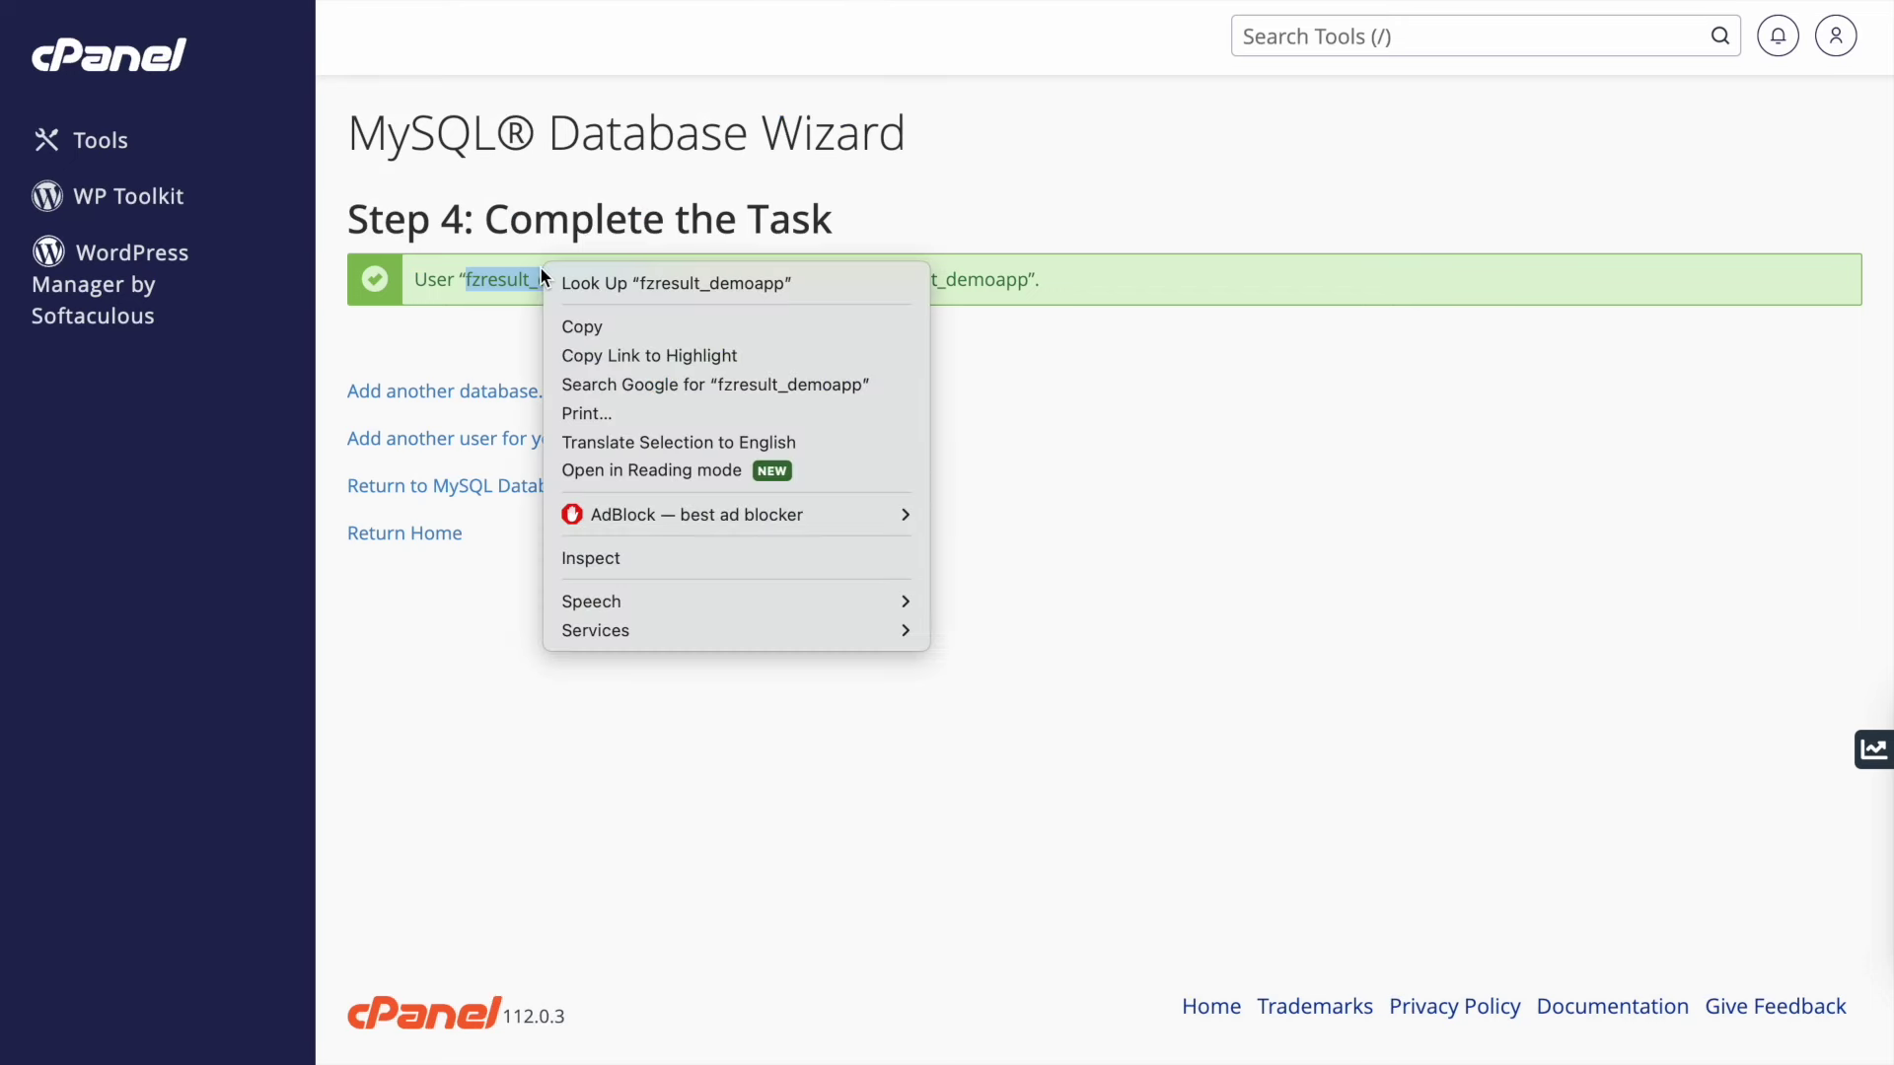
- Copy the database name and launch phpMyAdmin from the cPanel tools search
{"action": "left_click", "coordinate": [571, 329]}
{"action": "left_click", "coordinate": [87, 154]}
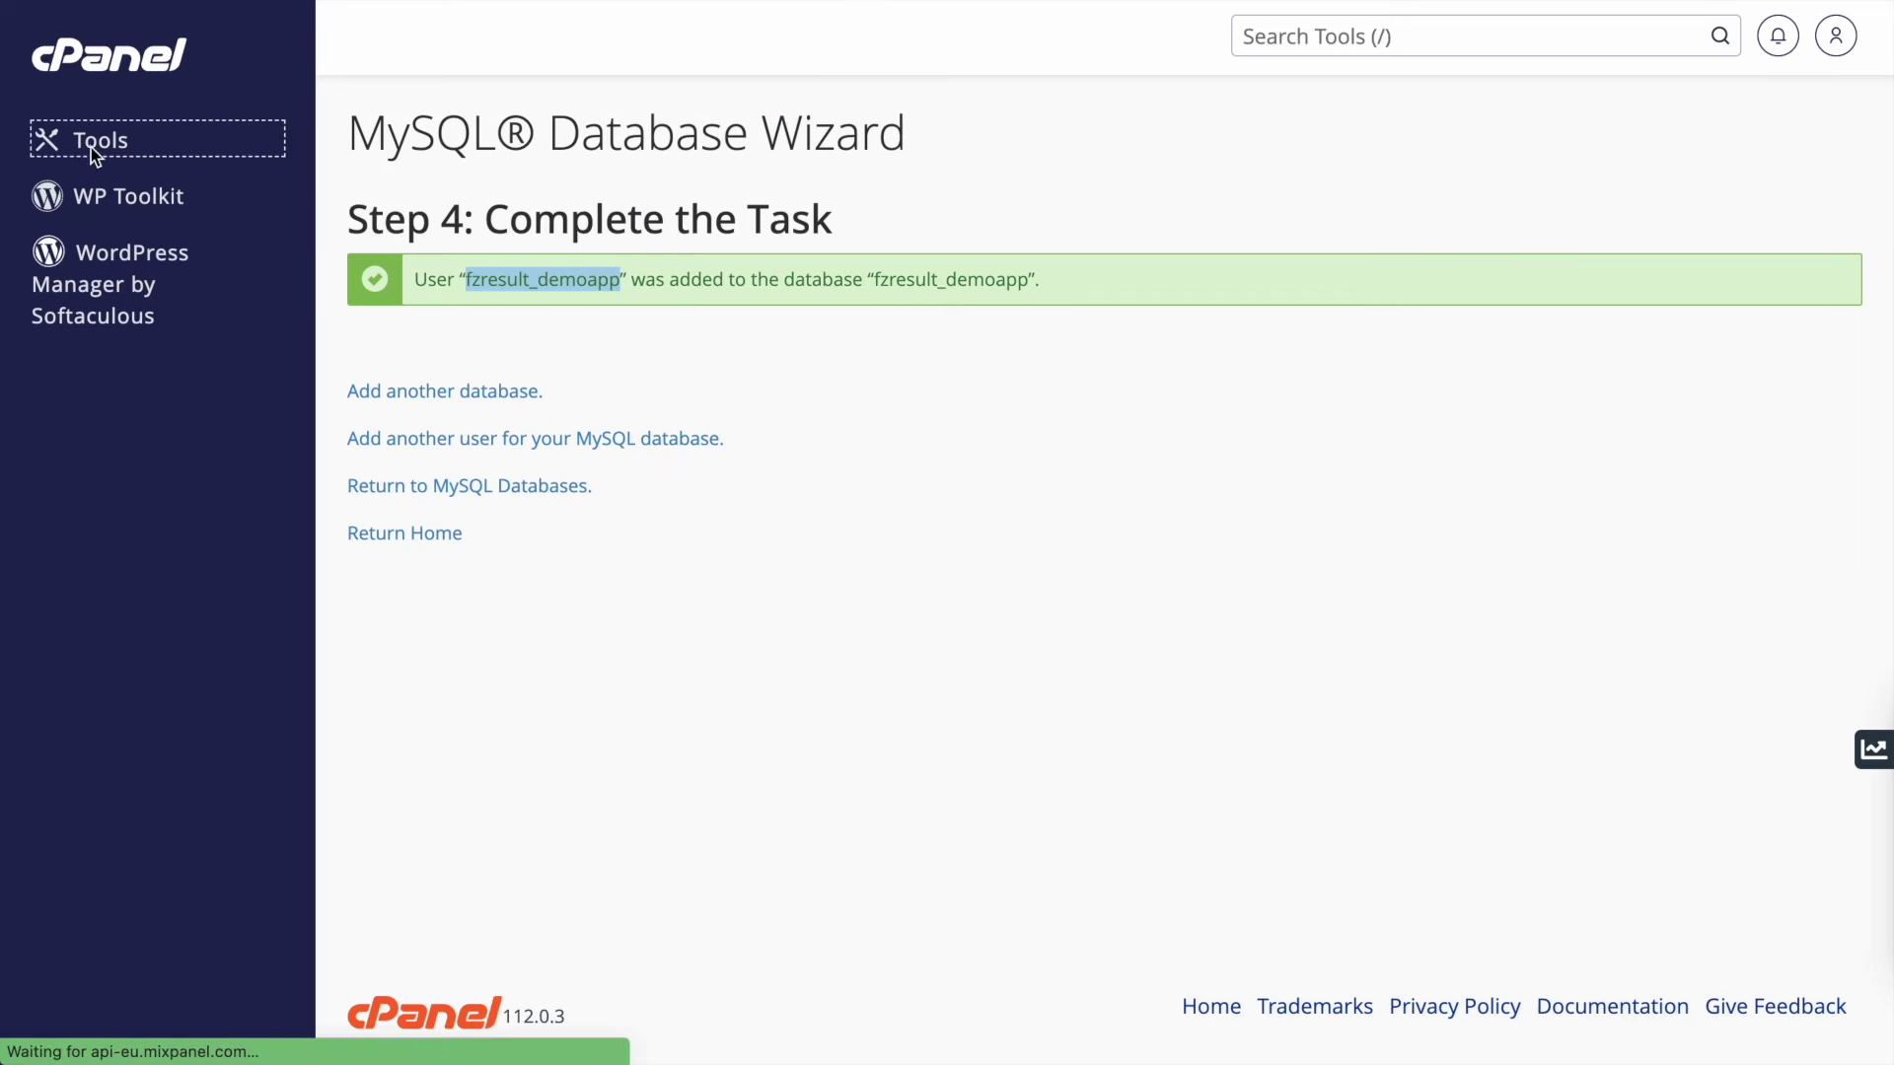
{"action": "left_click", "coordinate": [1411, 33]}
{"action": "type", "text": "p"}
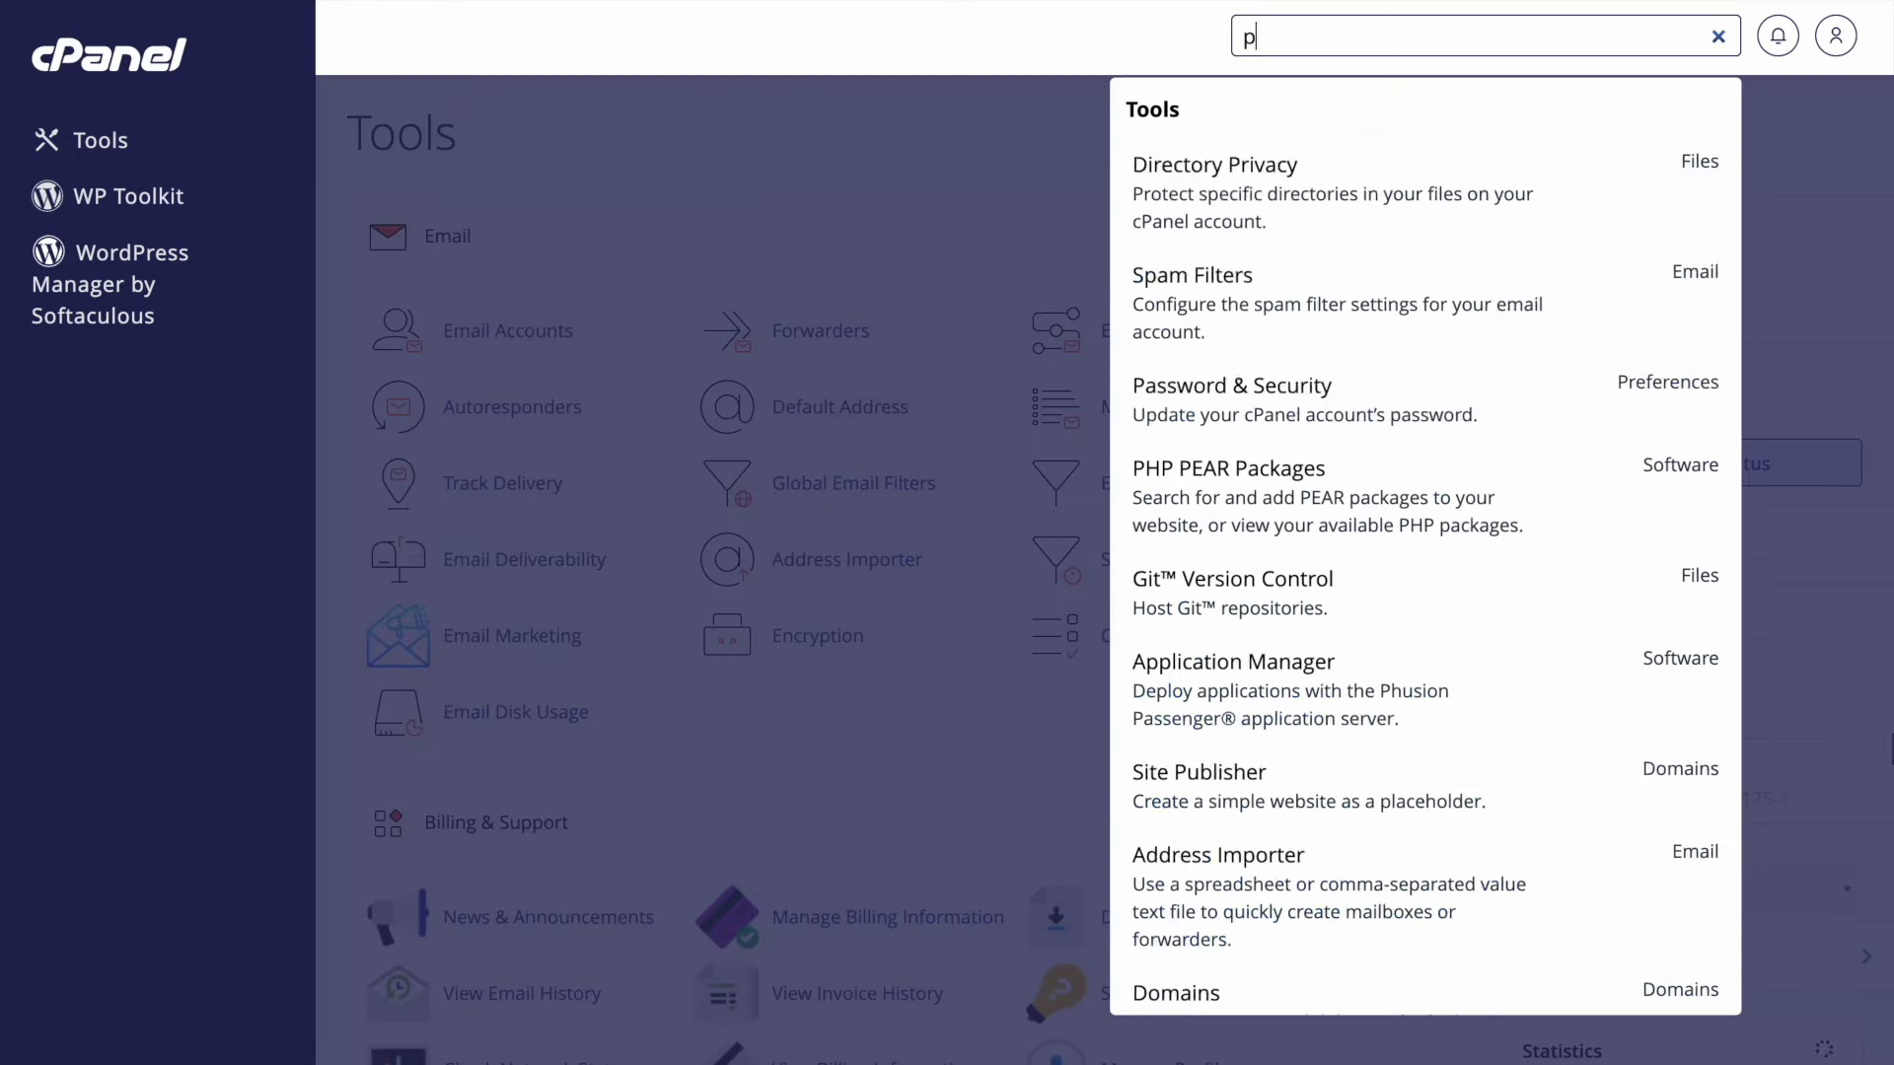
{"action": "type", "text": "hpm"}
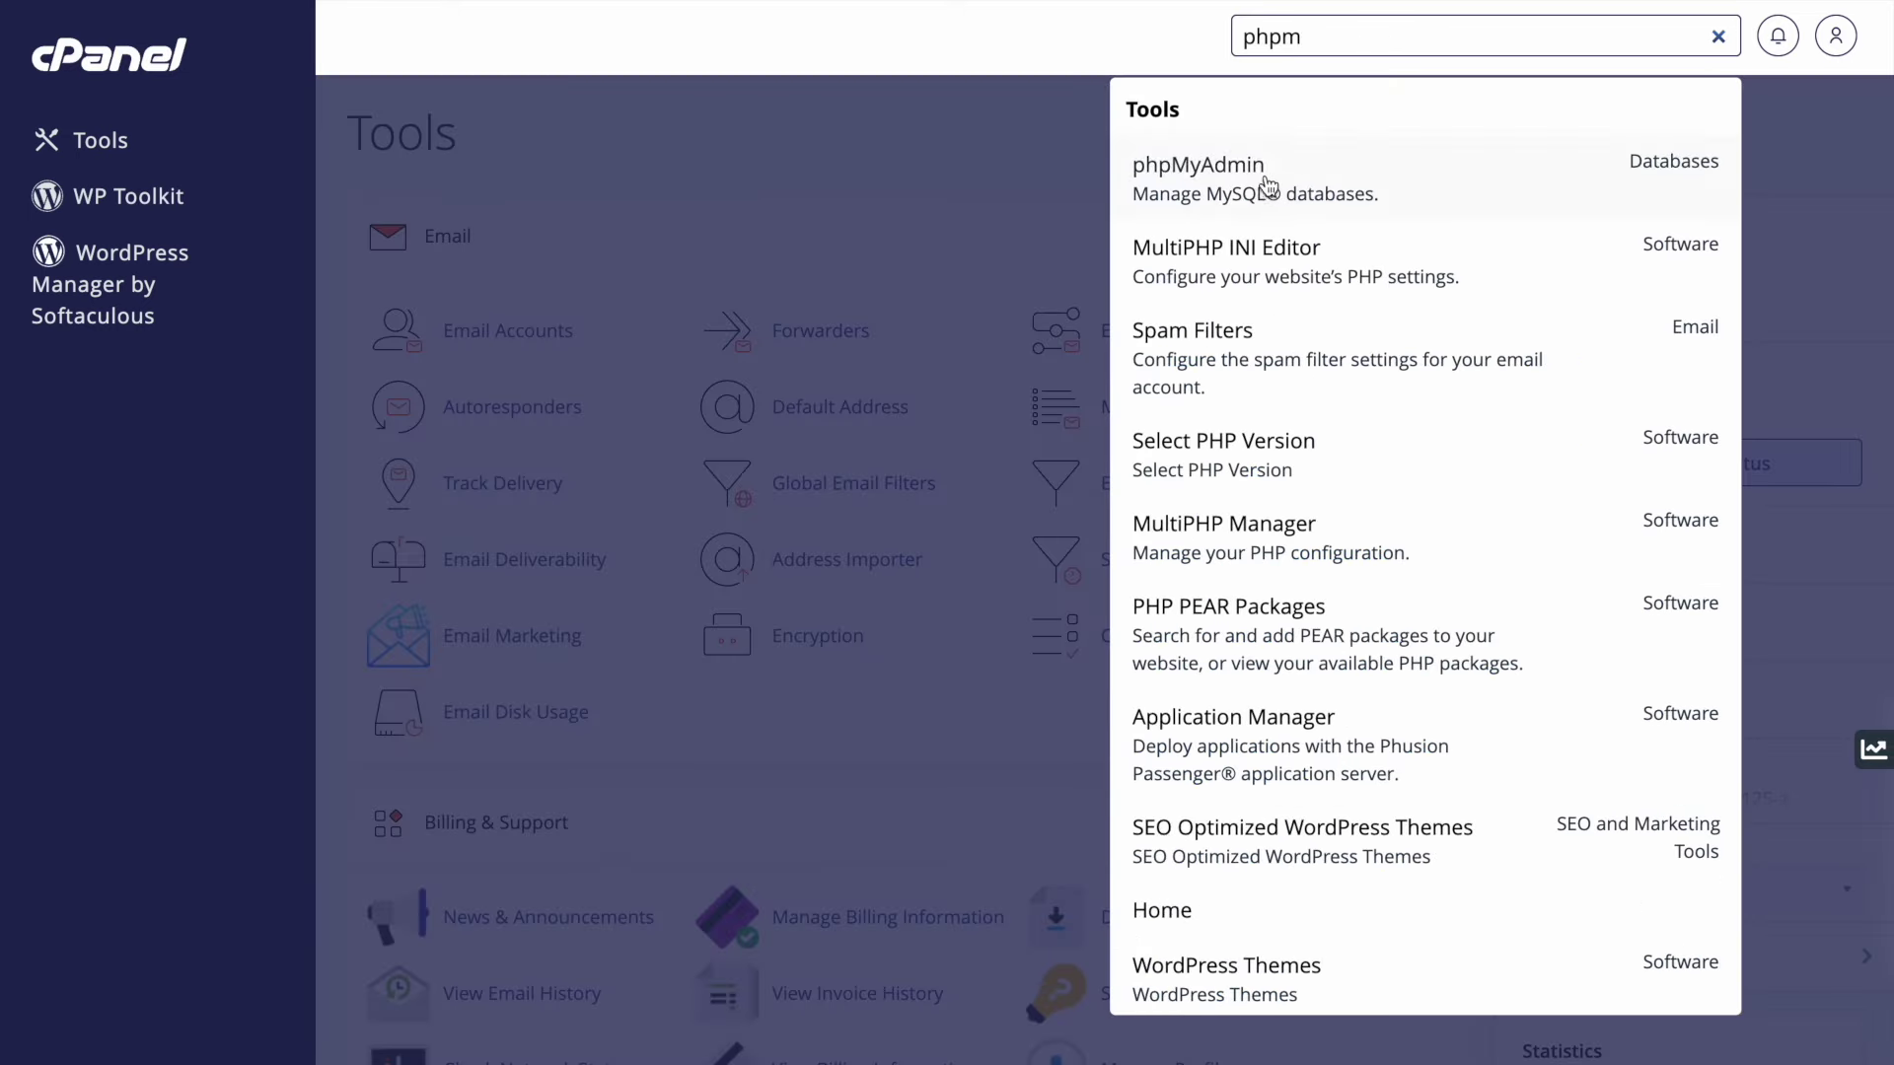
{"action": "left_click", "coordinate": [1268, 186]}
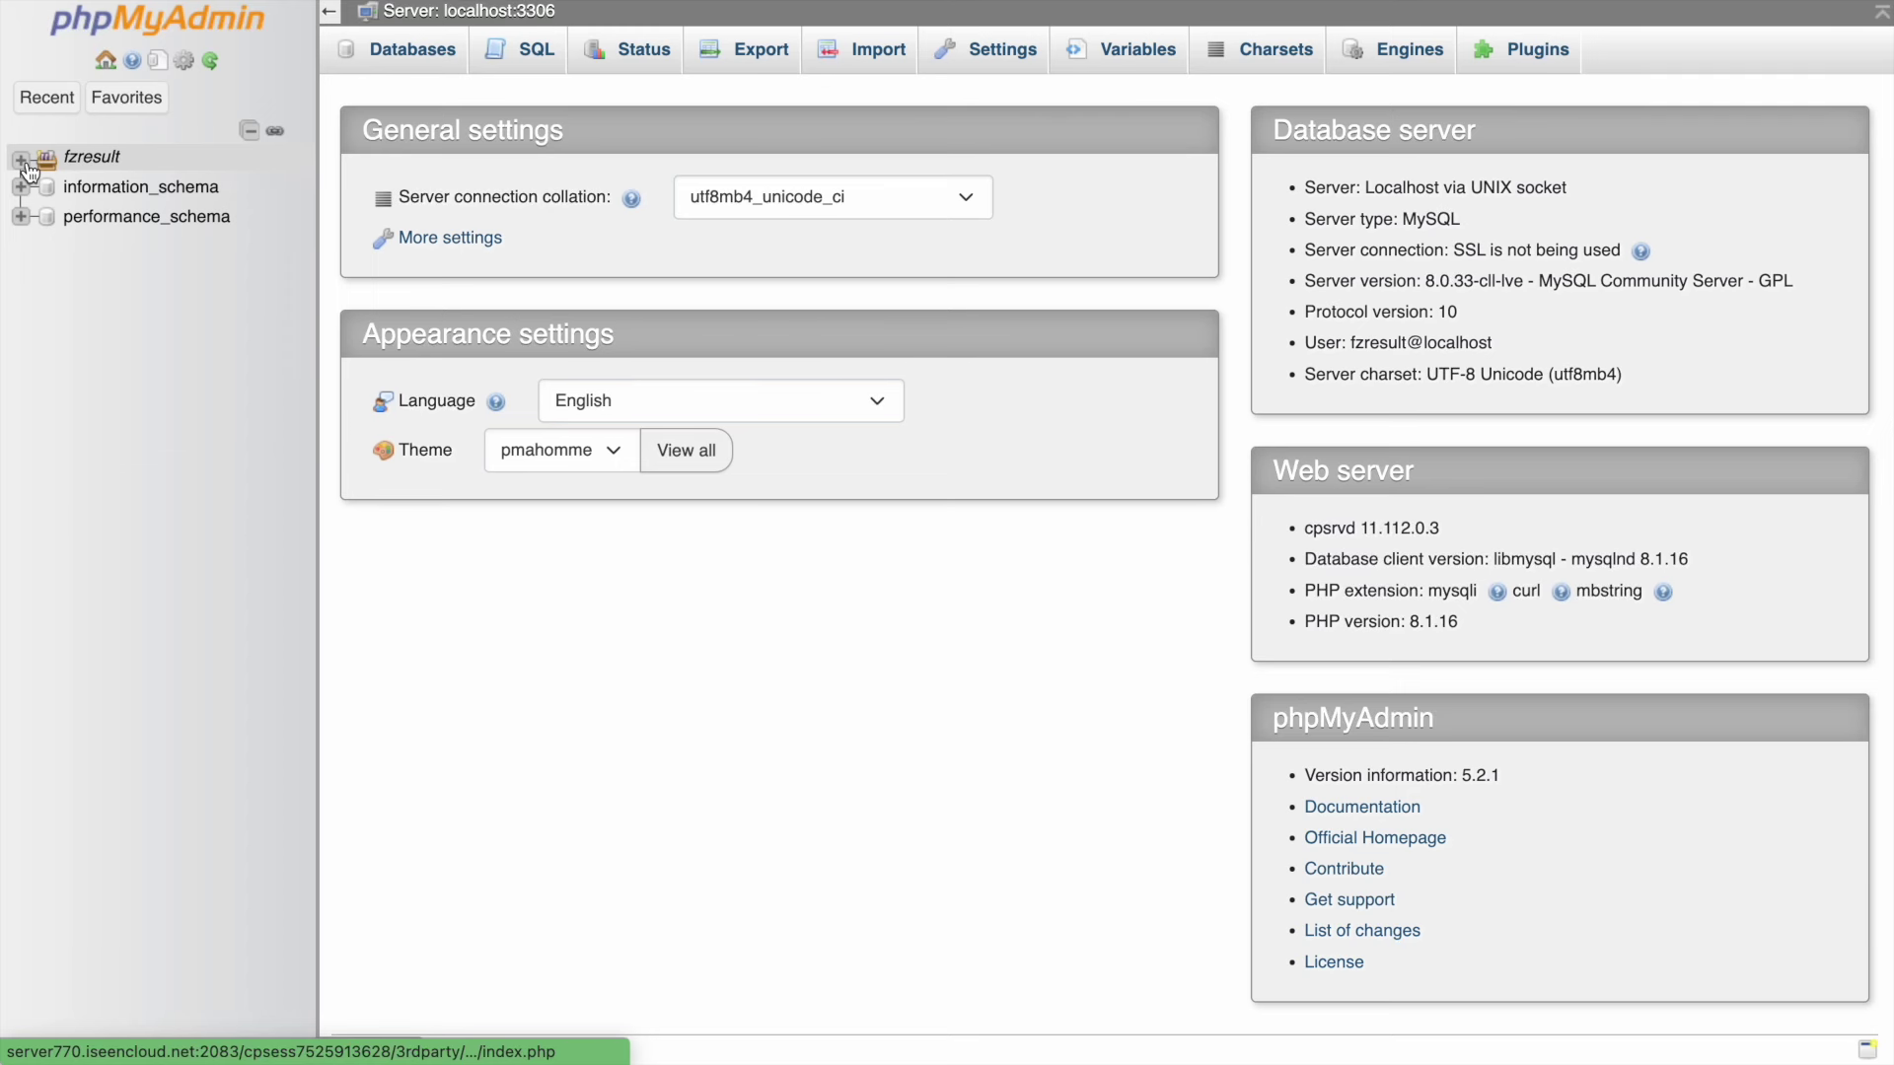
- Find and open the fzresult_demoapp database, then go to its Import page
{"action": "left_click", "coordinate": [21, 160]}
{"action": "key", "text": "ctrl+f"}
{"action": "key", "text": "ctrl+v"}
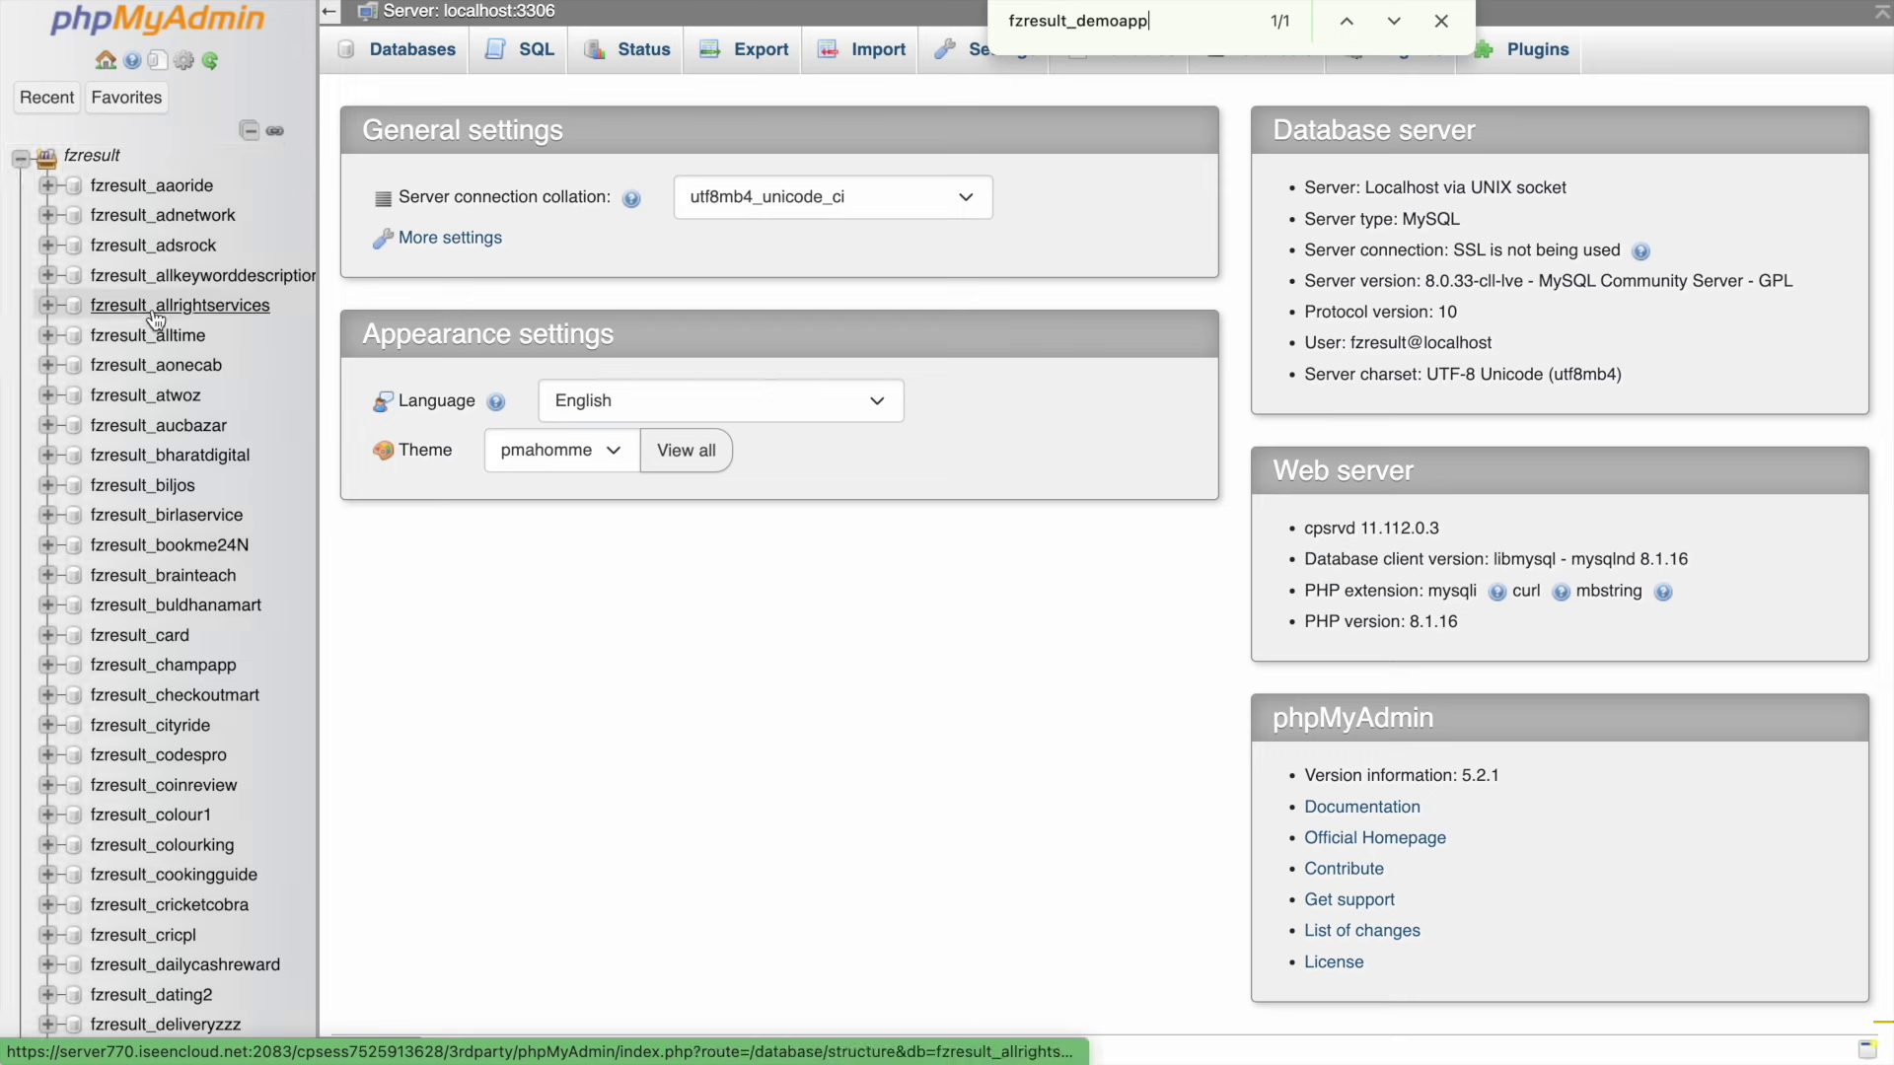
{"action": "scroll", "coordinate": [178, 444], "scroll_direction": "down", "scroll_amount": 5}
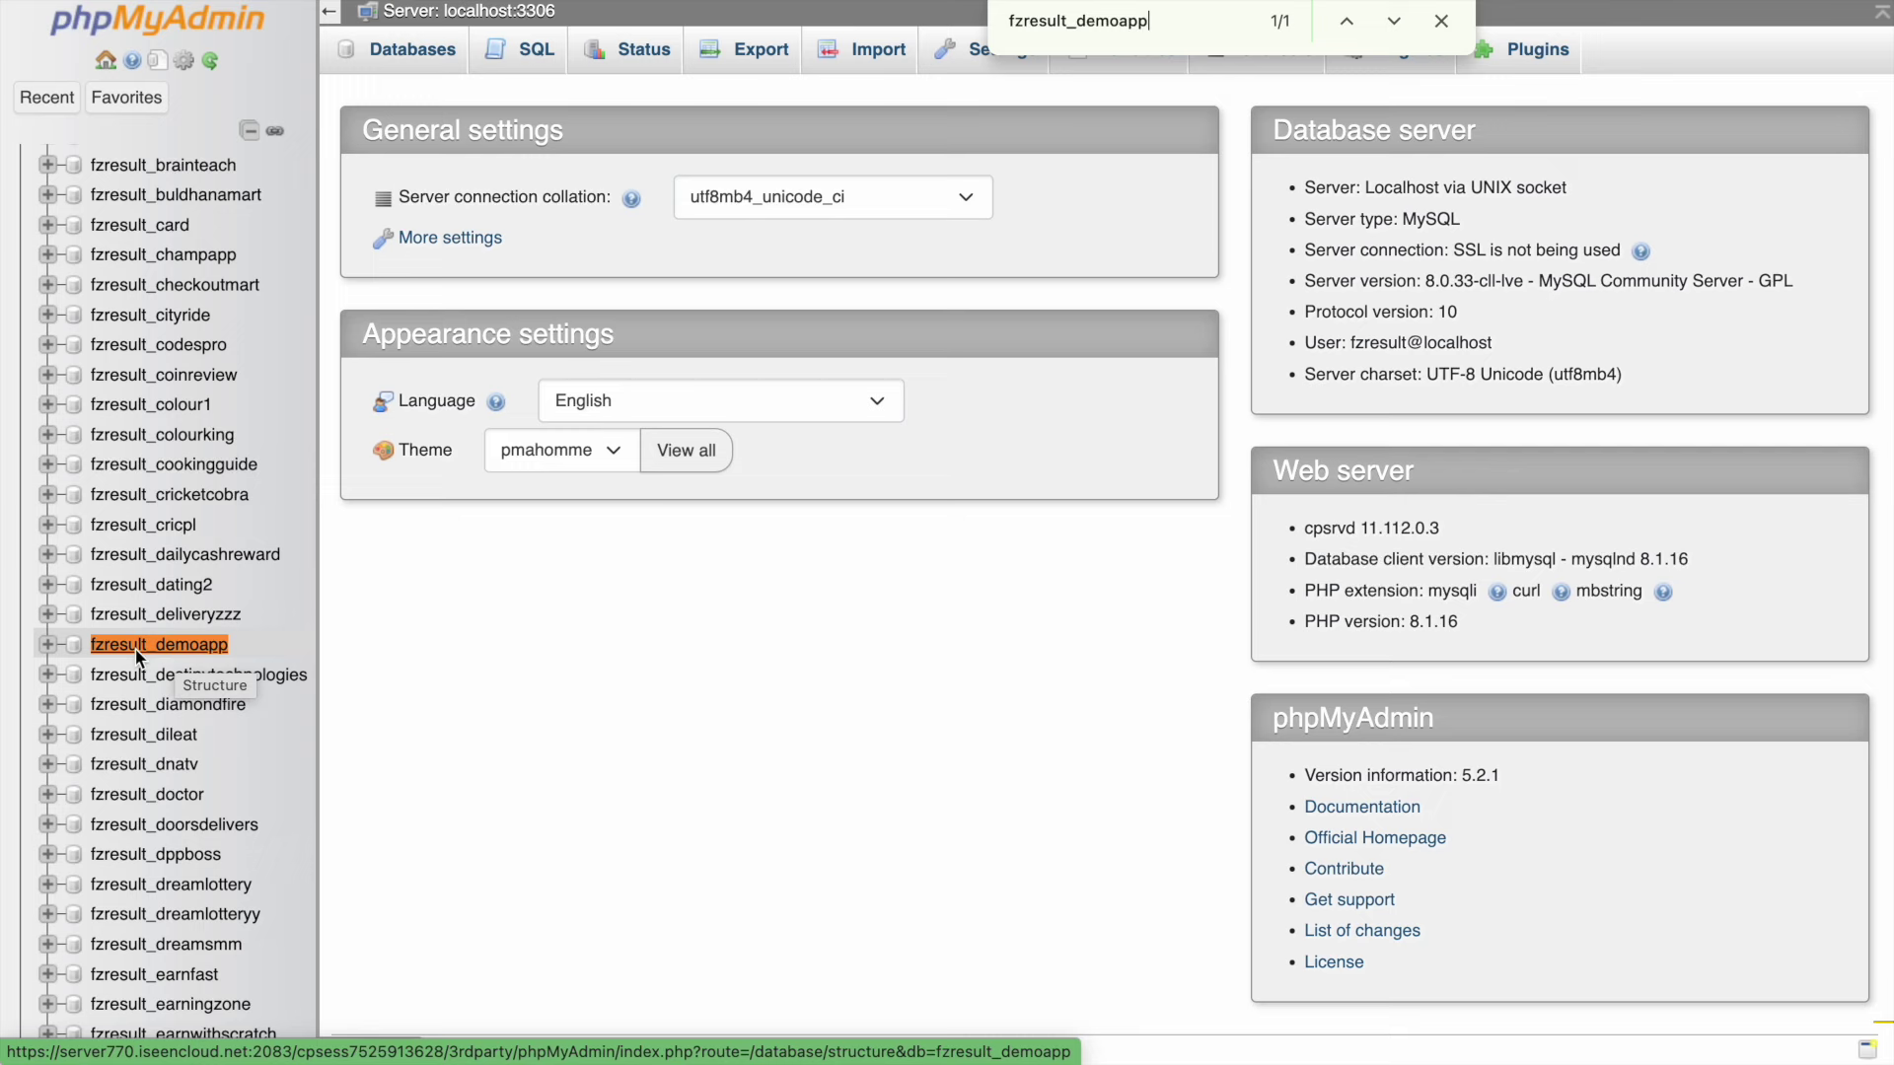
{"action": "left_click", "coordinate": [197, 645]}
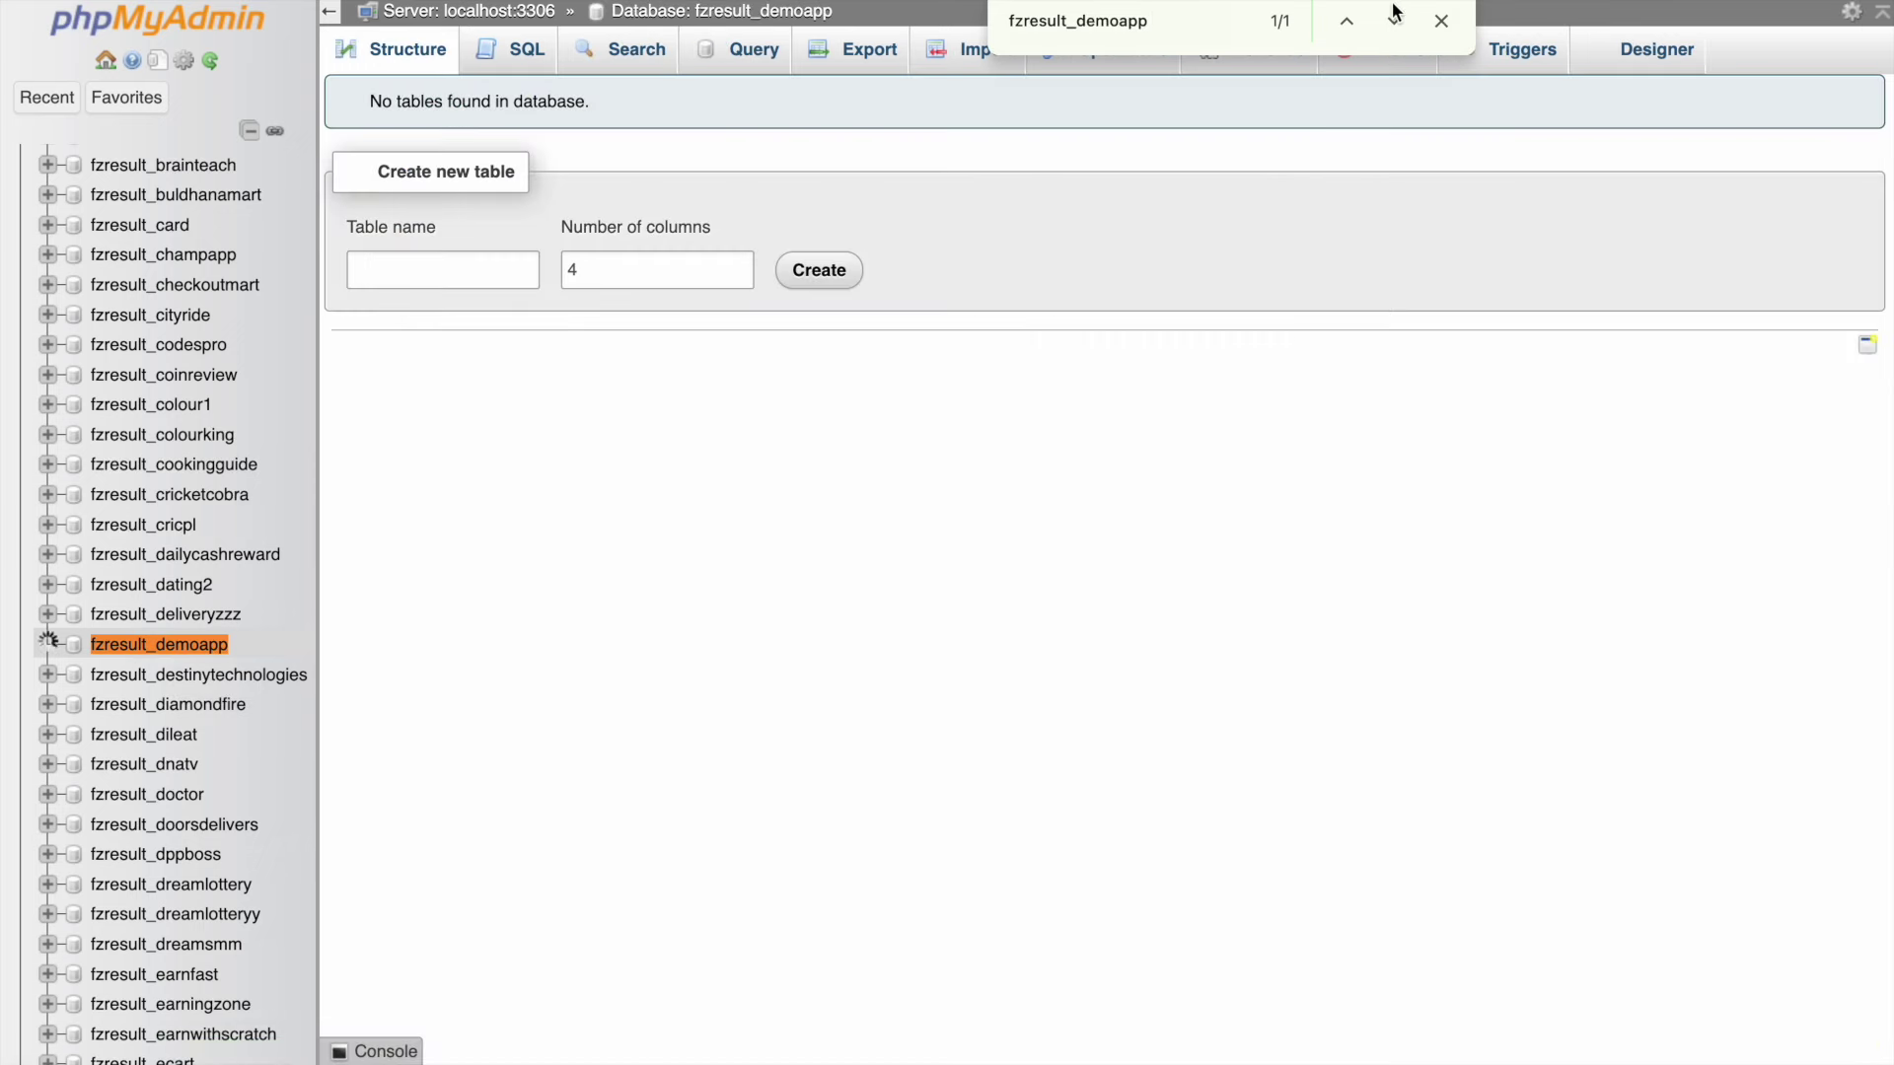
{"action": "left_click", "coordinate": [1452, 21]}
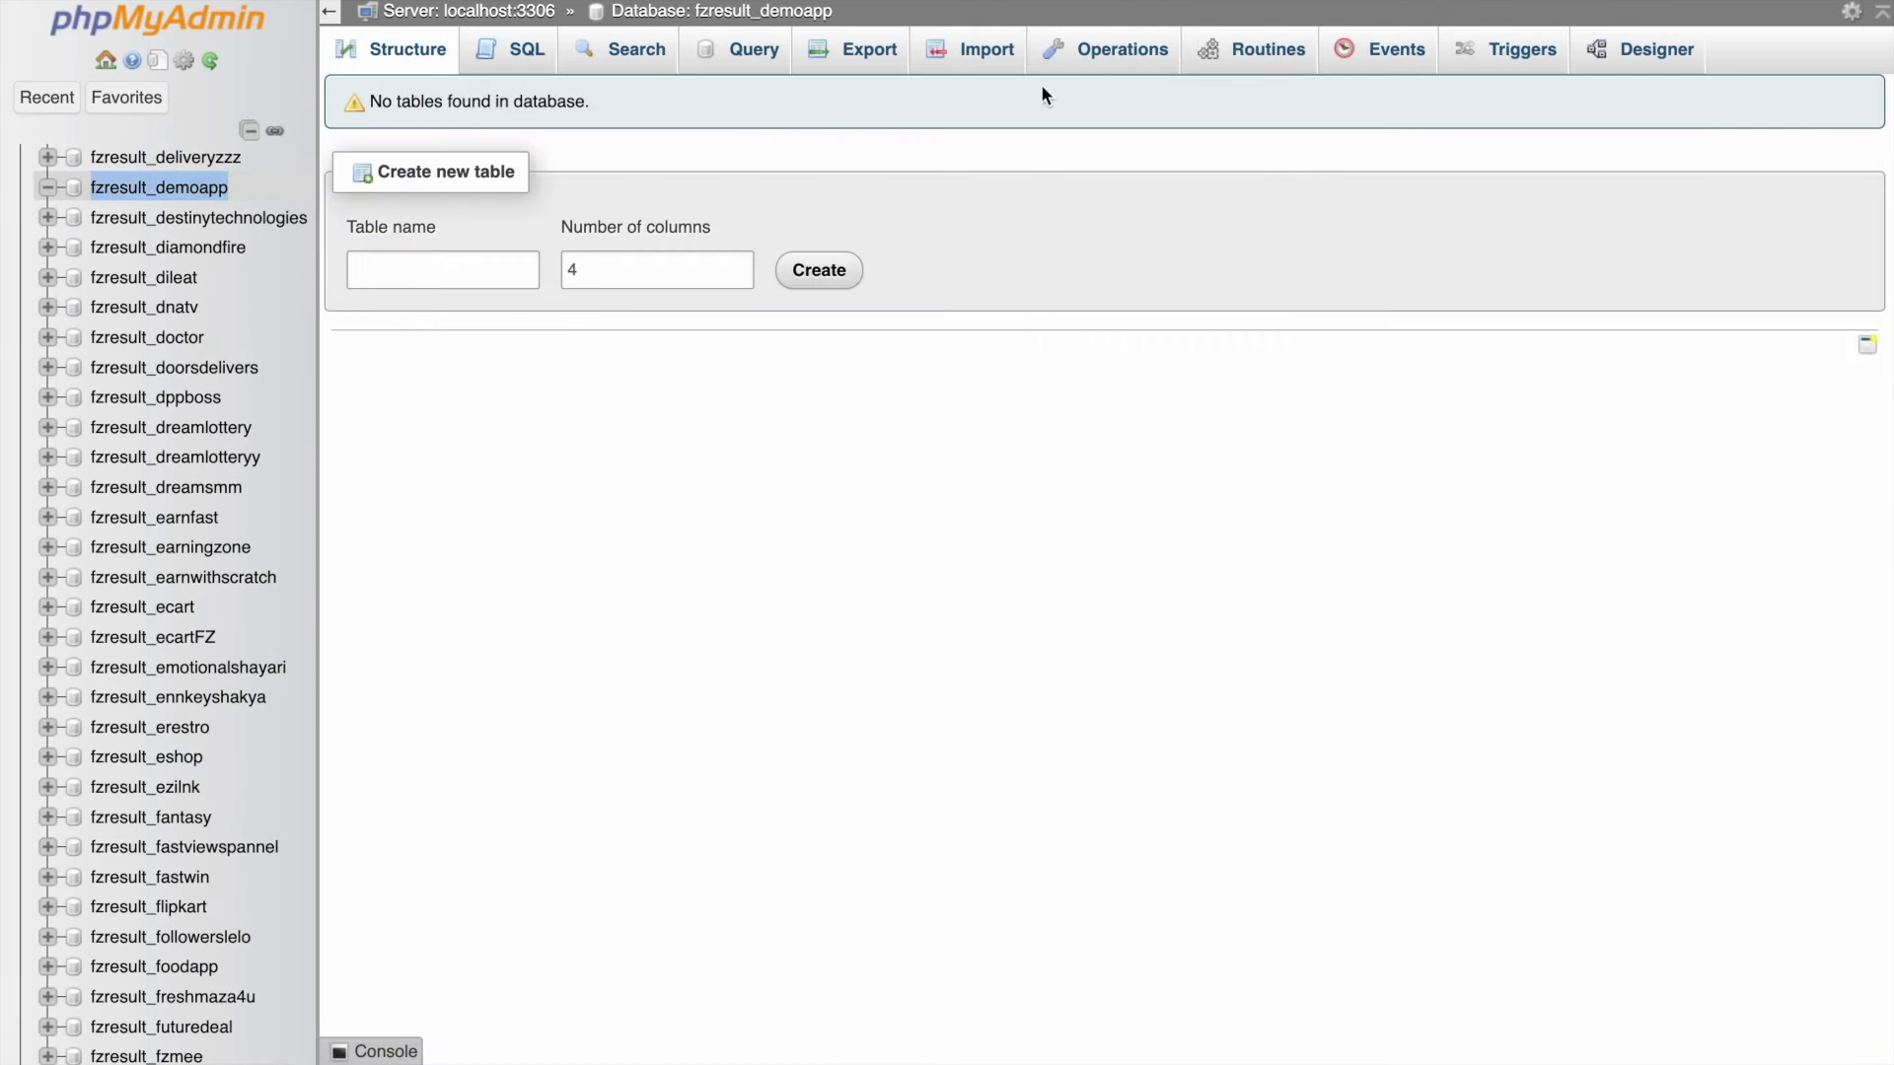
{"action": "left_click", "coordinate": [986, 54]}
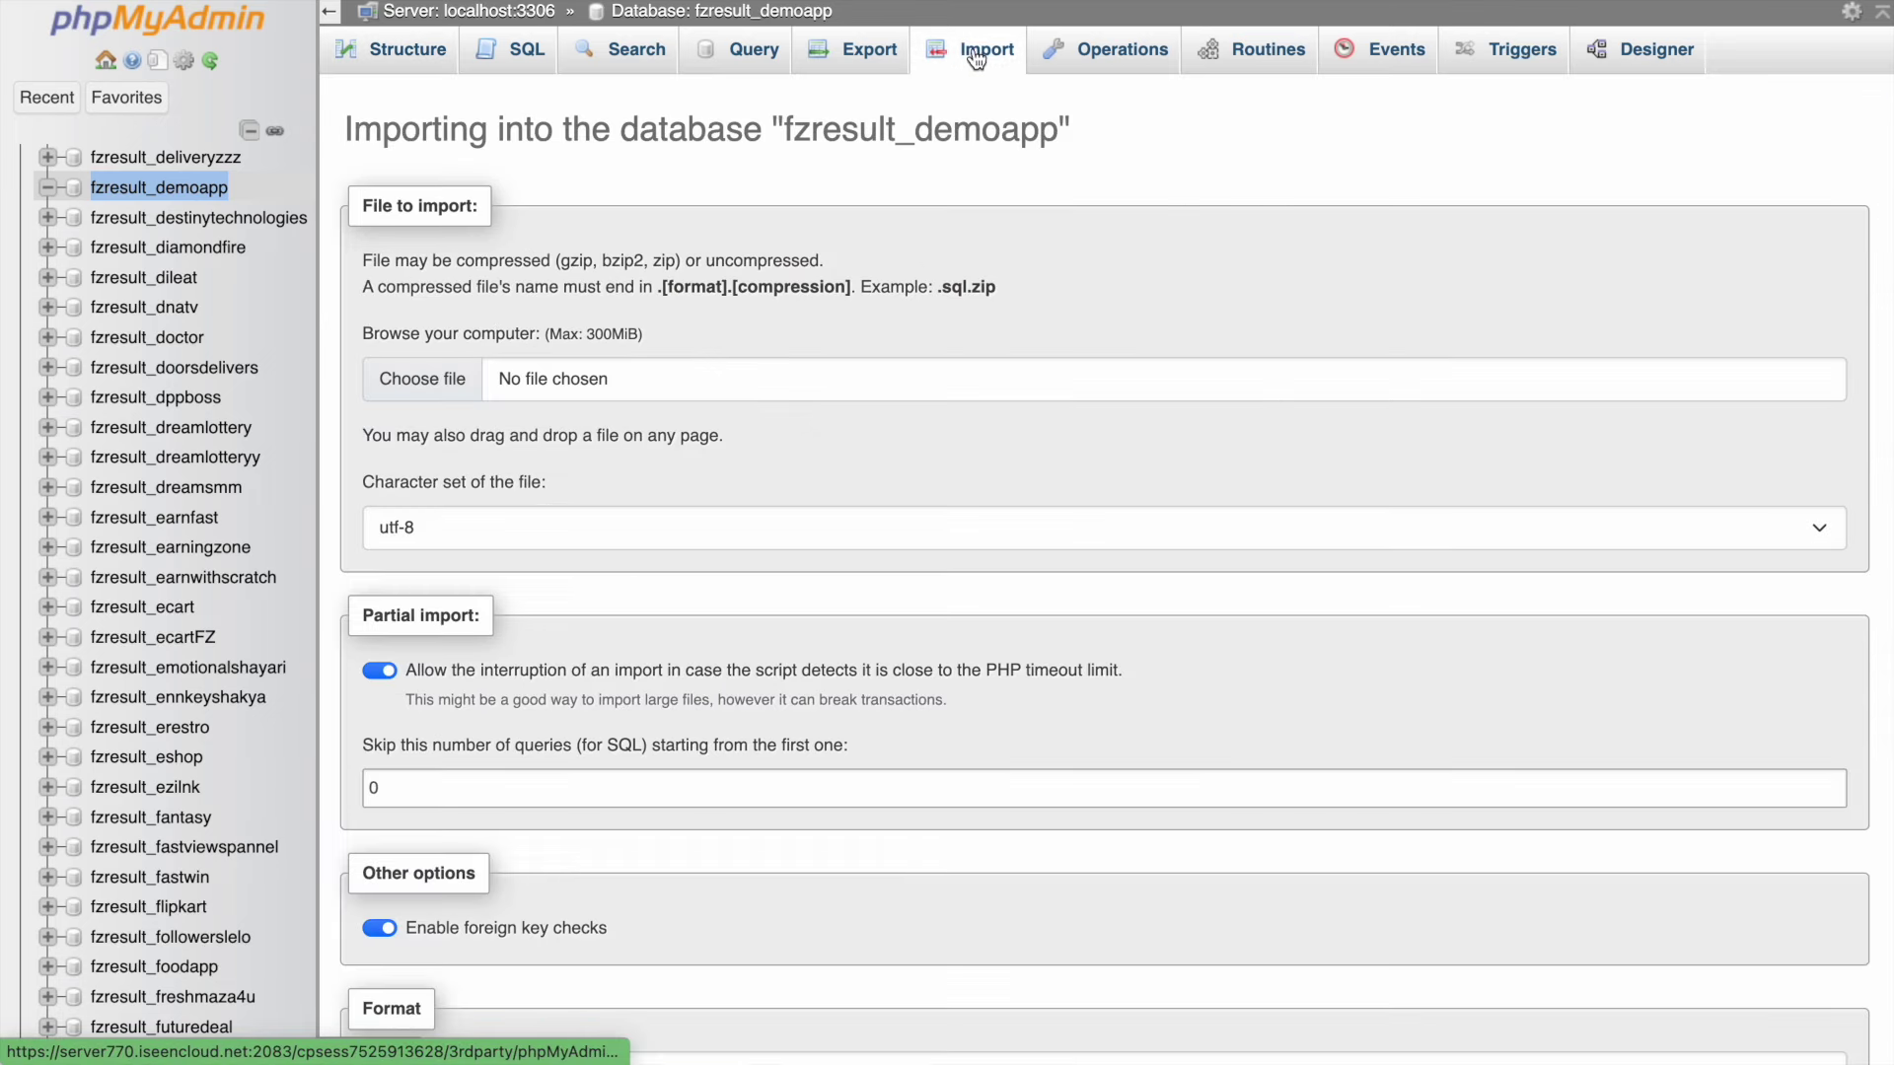
- Import database.sql from the app-portal folder into fzresult_demoapp
{"action": "left_click", "coordinate": [443, 393]}
{"action": "left_click", "coordinate": [742, 558]}
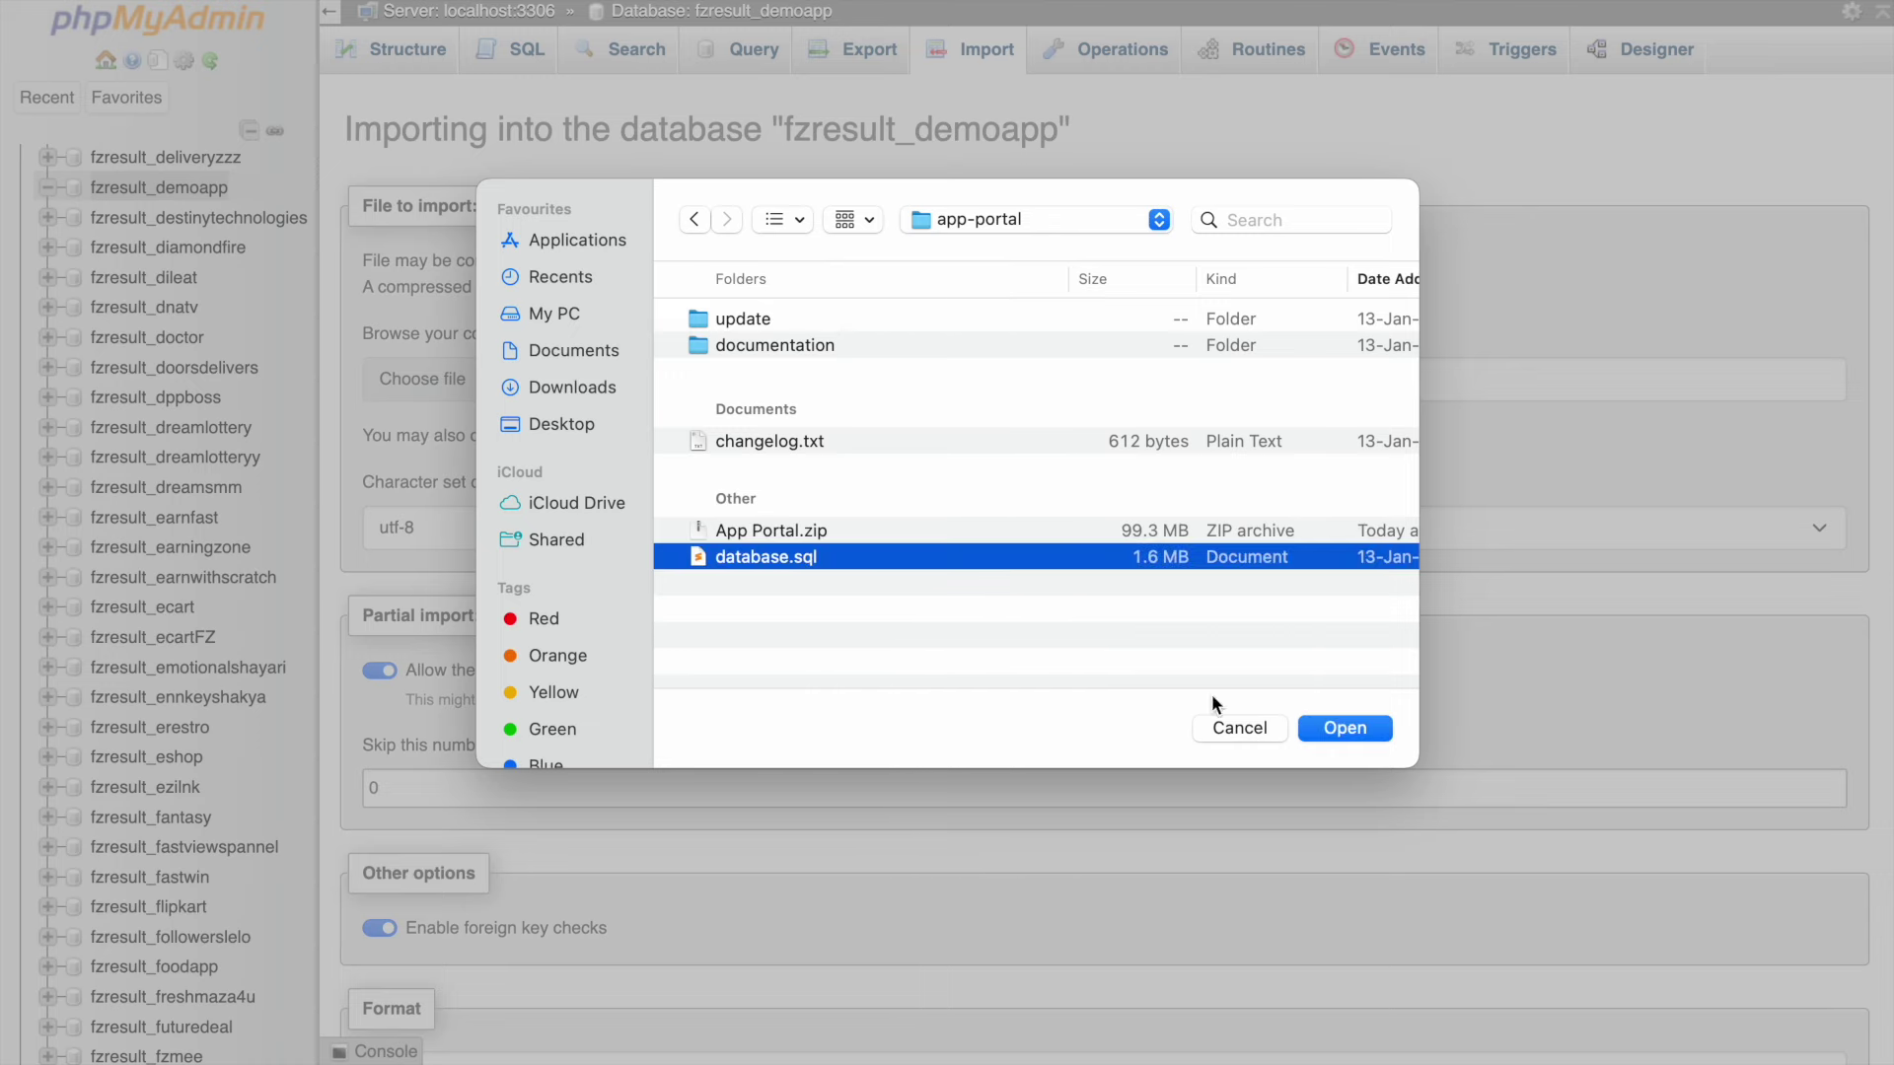
{"action": "left_click", "coordinate": [1349, 728]}
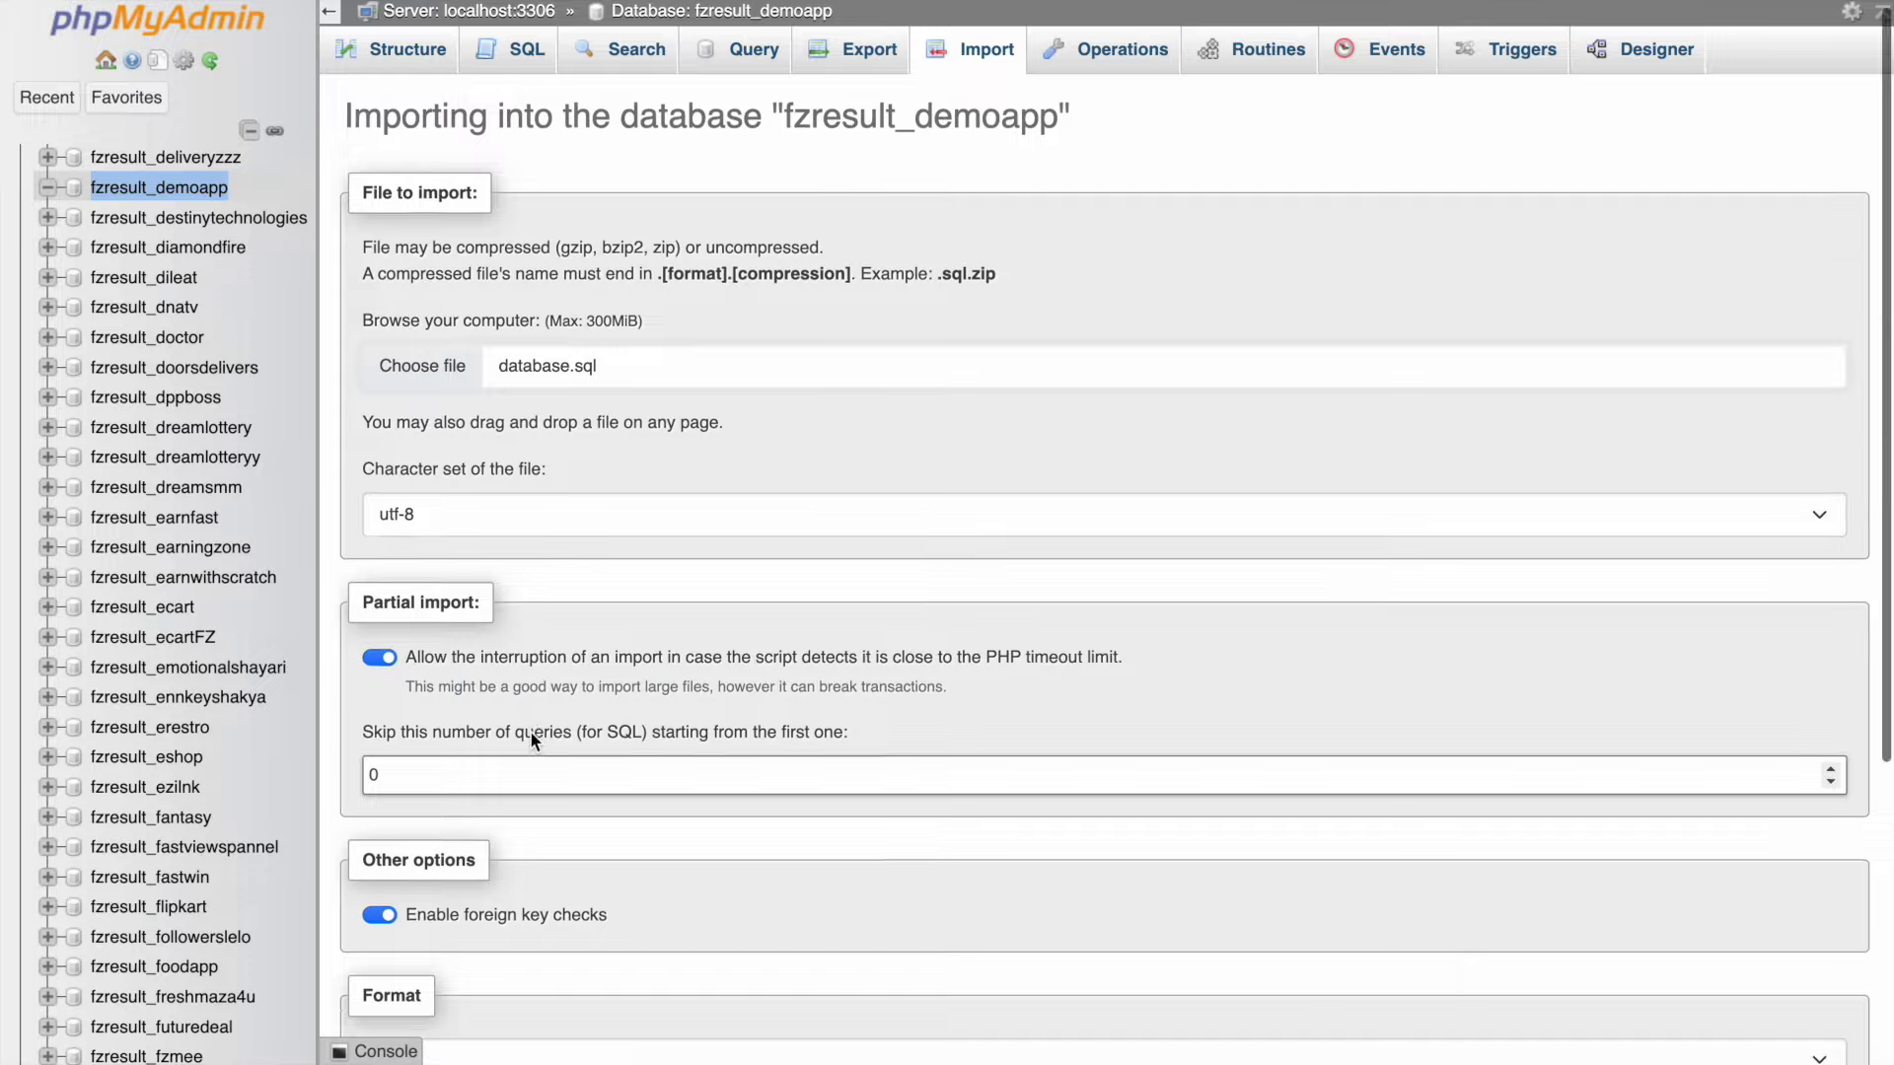
{"action": "scroll", "coordinate": [530, 730], "scroll_direction": "down", "scroll_amount": 5}
{"action": "left_click", "coordinate": [383, 968]}
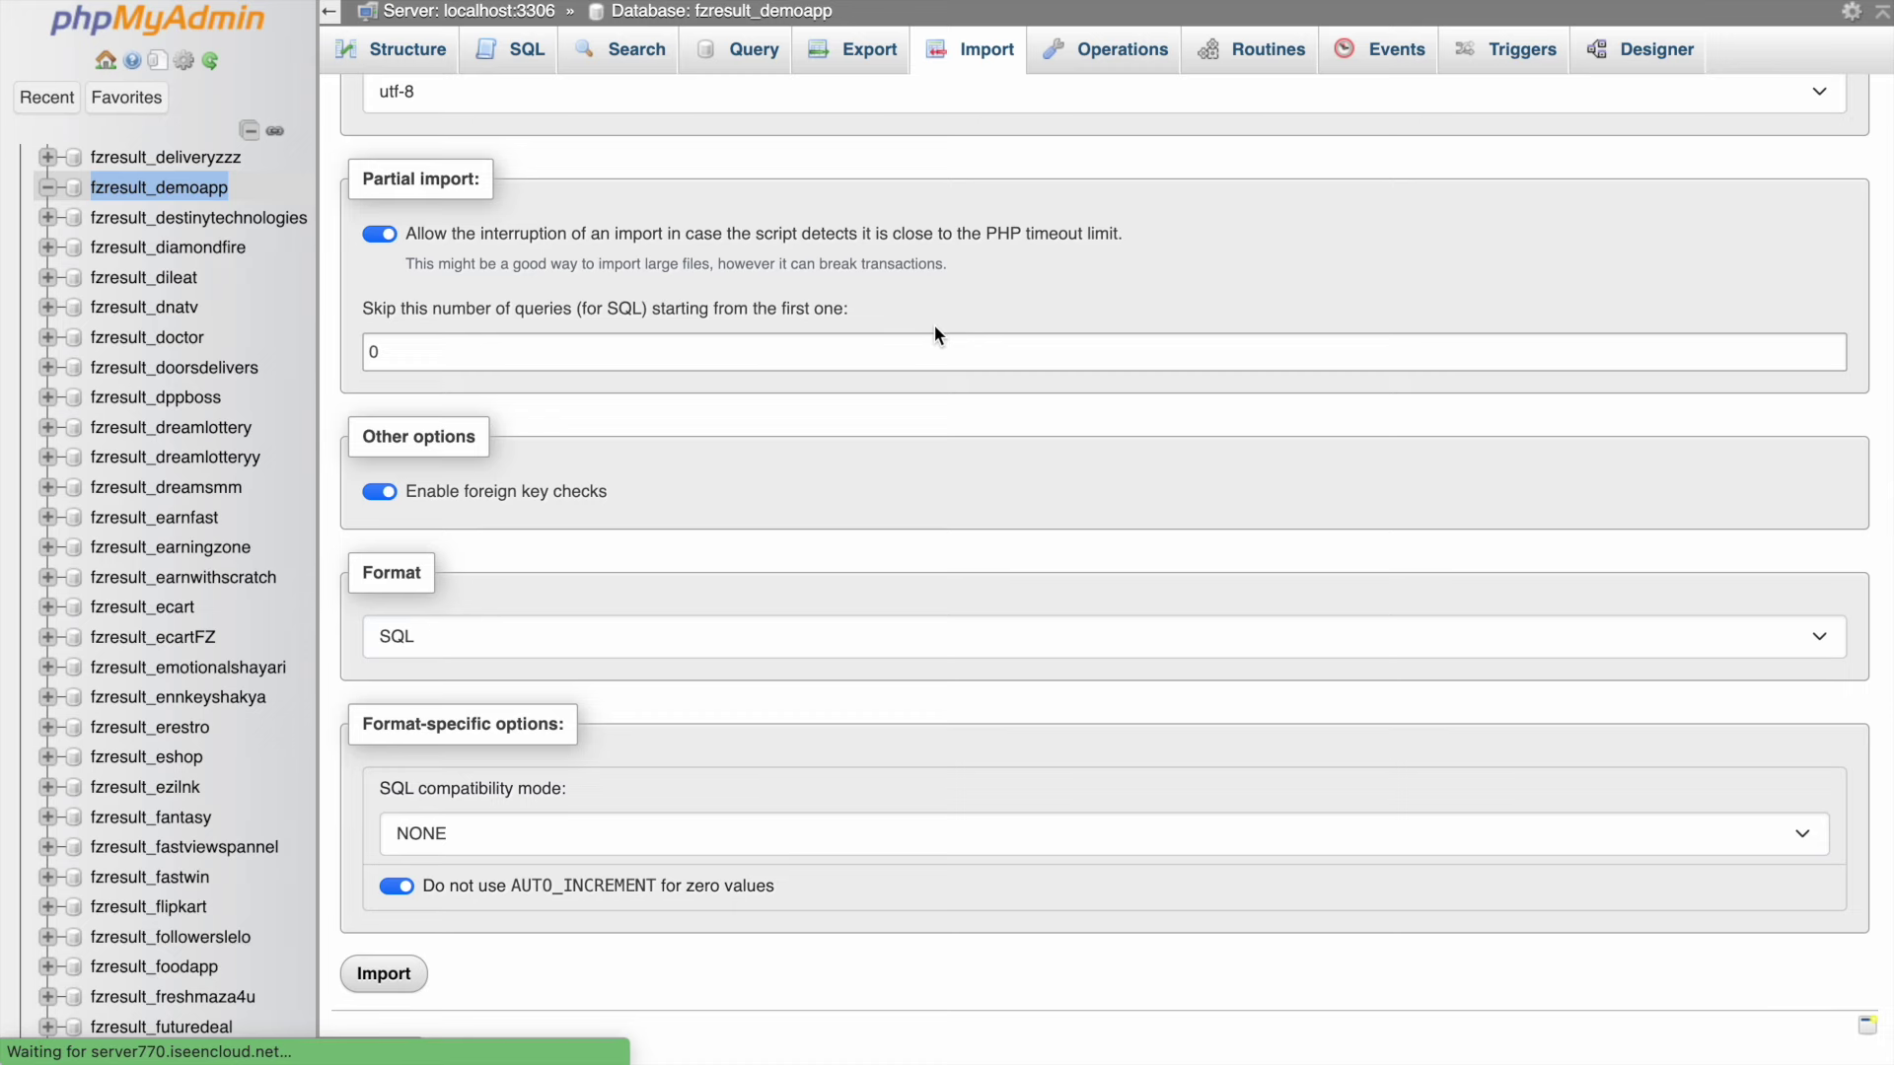
{"action": "scroll", "coordinate": [866, 231], "scroll_direction": "up", "scroll_amount": 3}
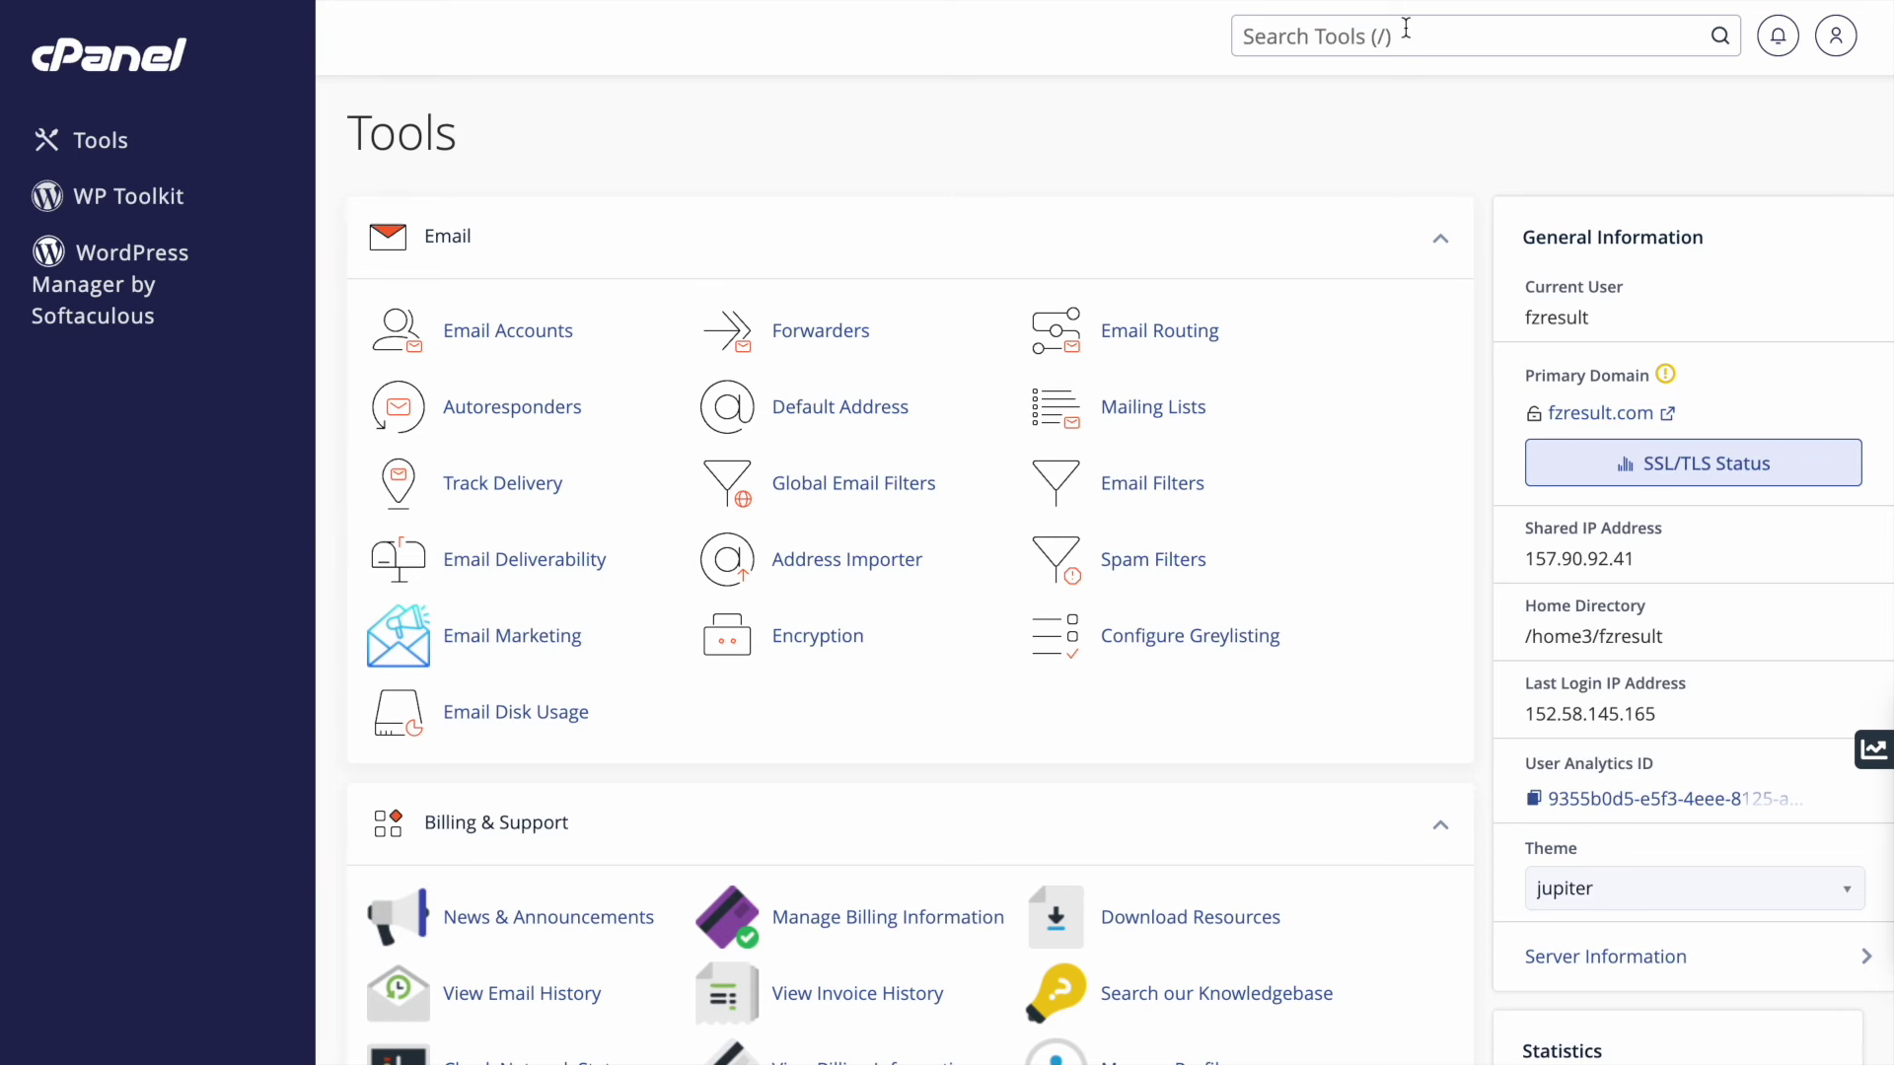
- Search the cPanel tools for 'php', then dismiss the search results
{"action": "left_click", "coordinate": [1406, 32]}
{"action": "type", "text": "php"}
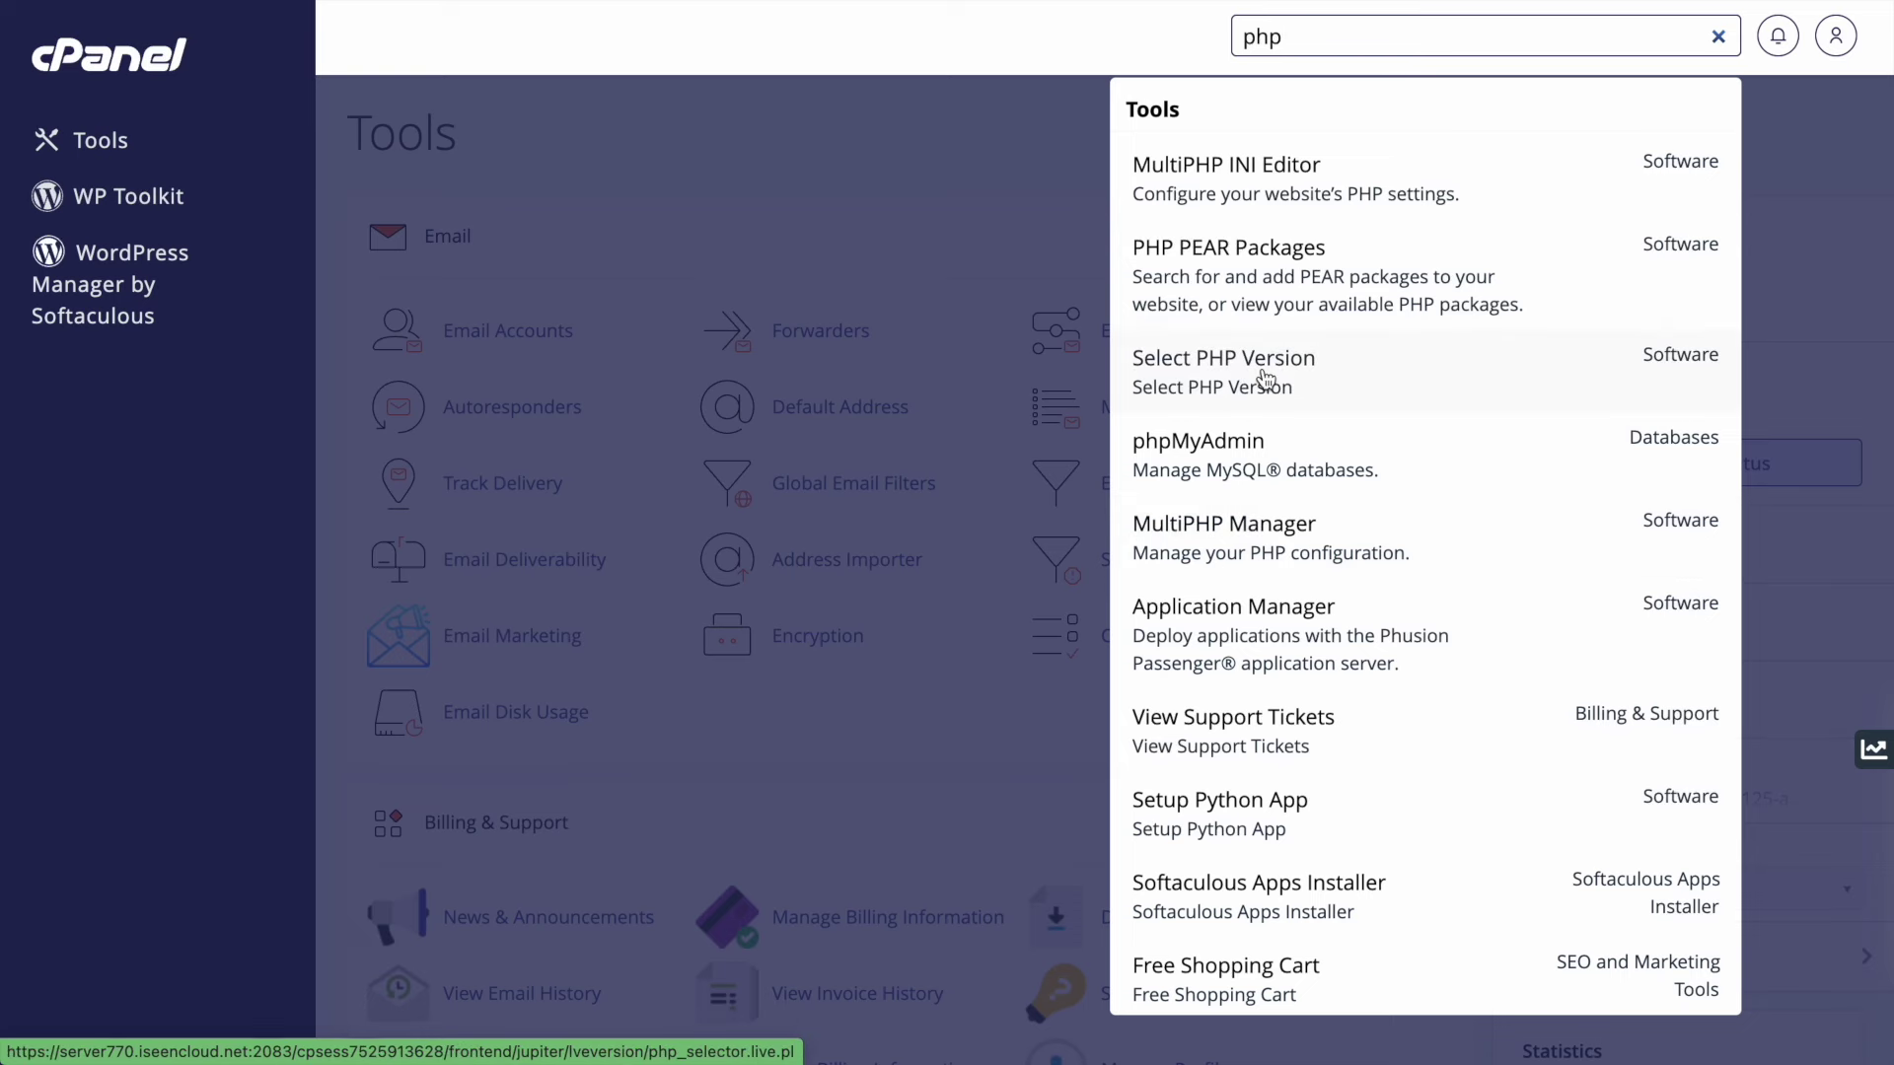
{"action": "left_click", "coordinate": [977, 200]}
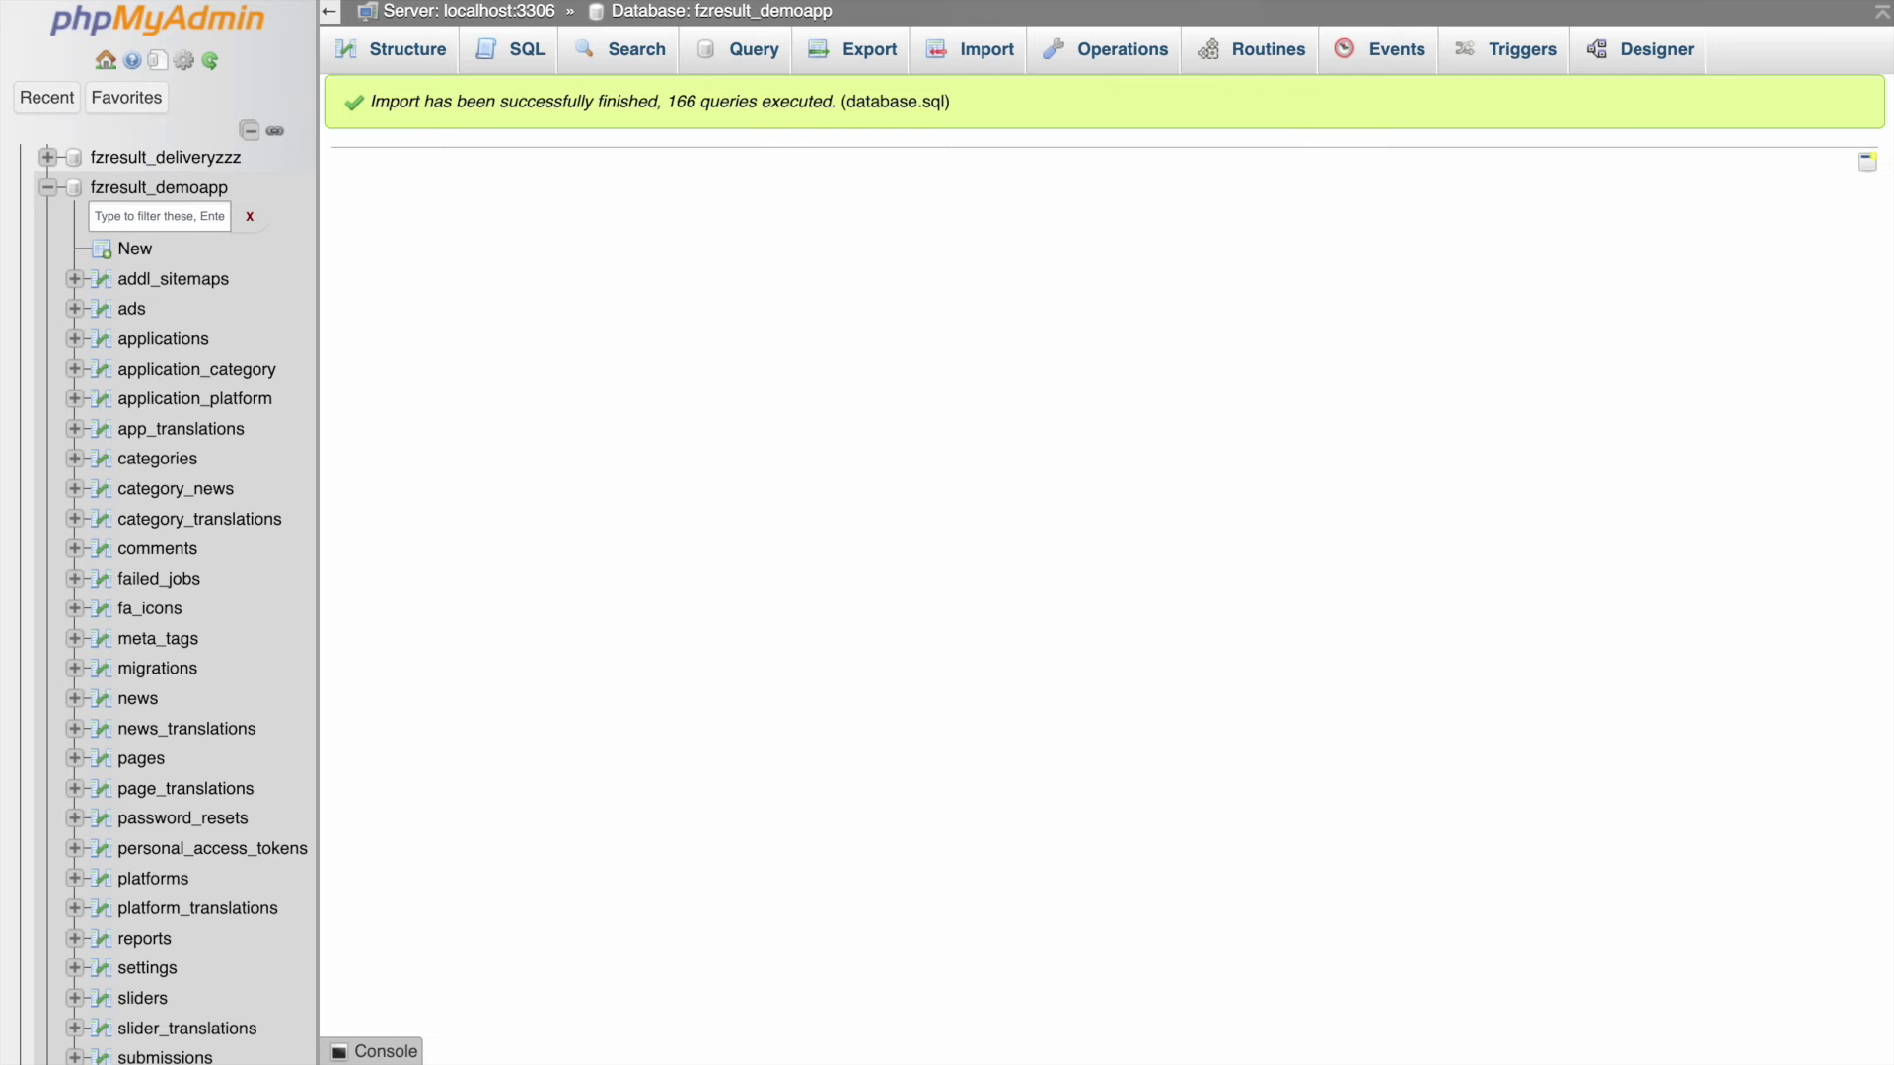
- Open admin.fzme.in in the browser from the File Manager folder path
{"action": "key", "text": "ctrl+Tab"}
{"action": "key", "text": "ctrl+Tab"}
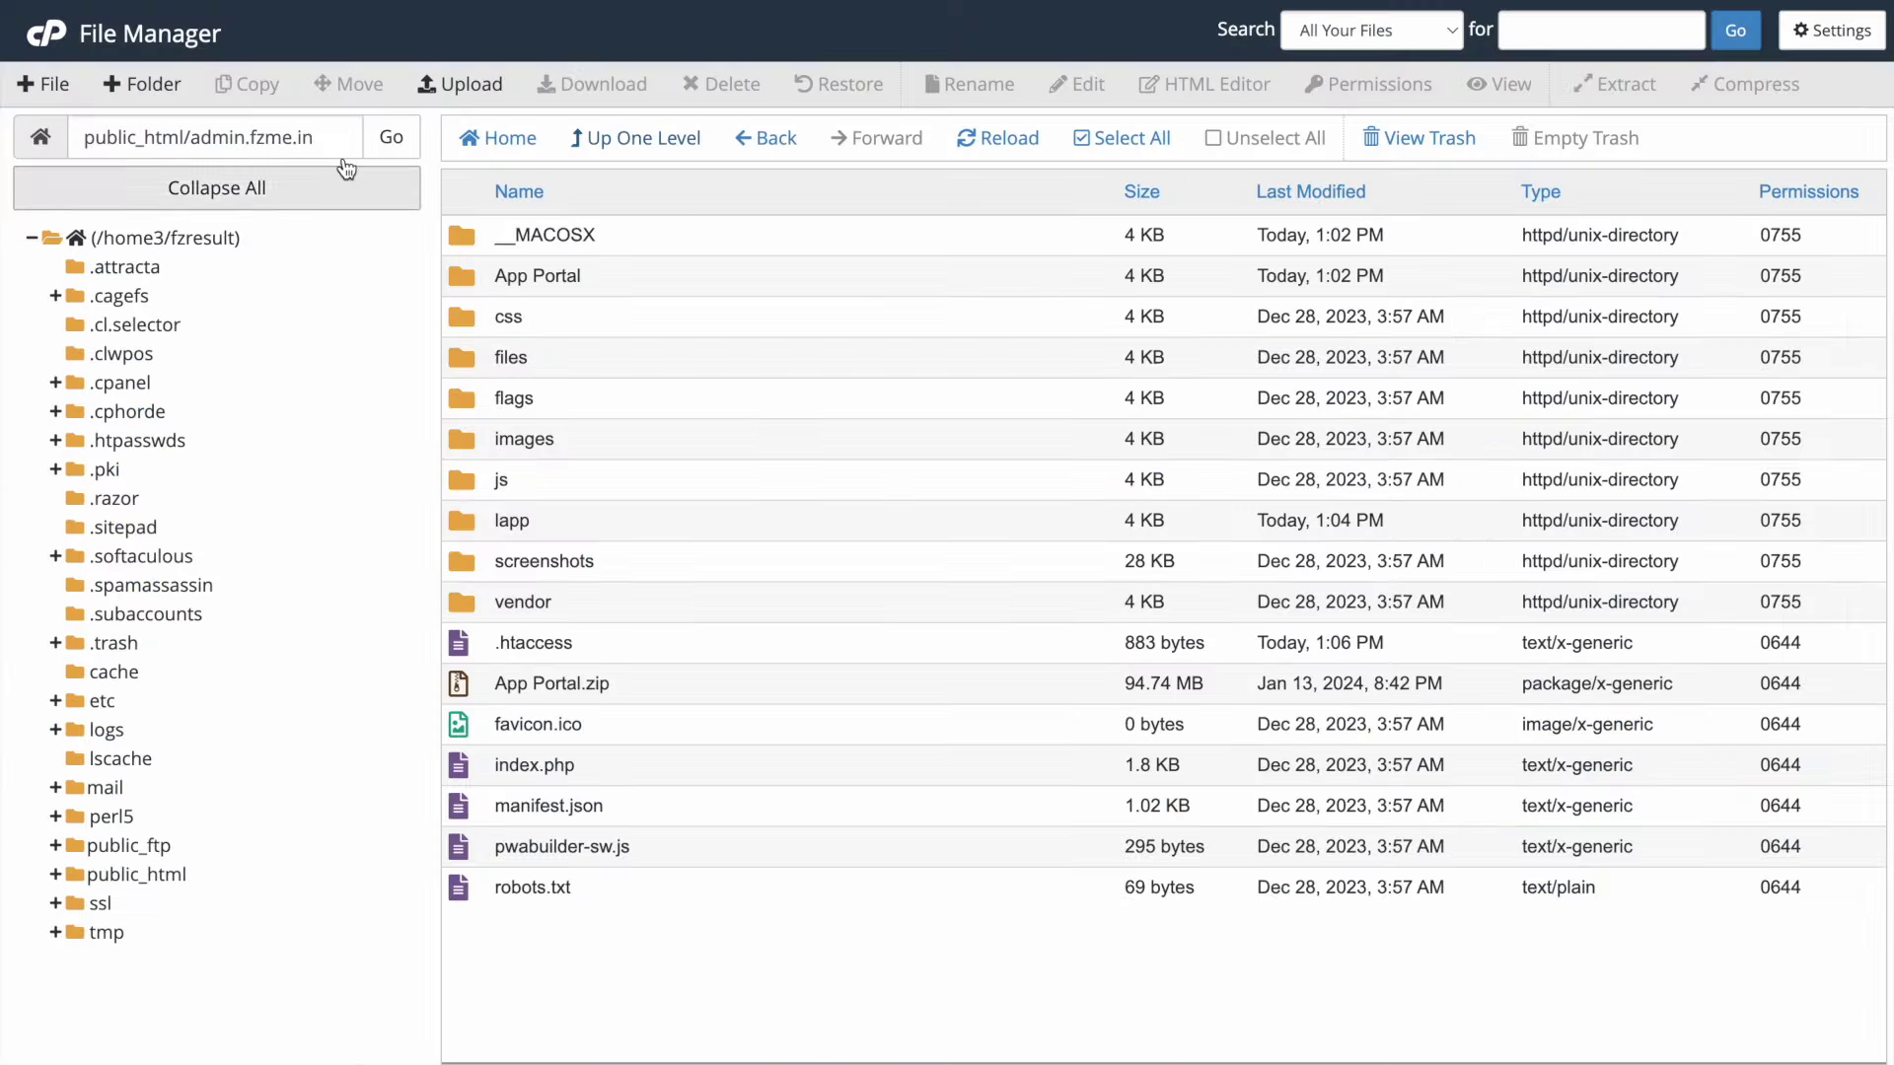
{"action": "left_click_drag", "start_coordinate": [316, 139], "coordinate": [189, 138]}
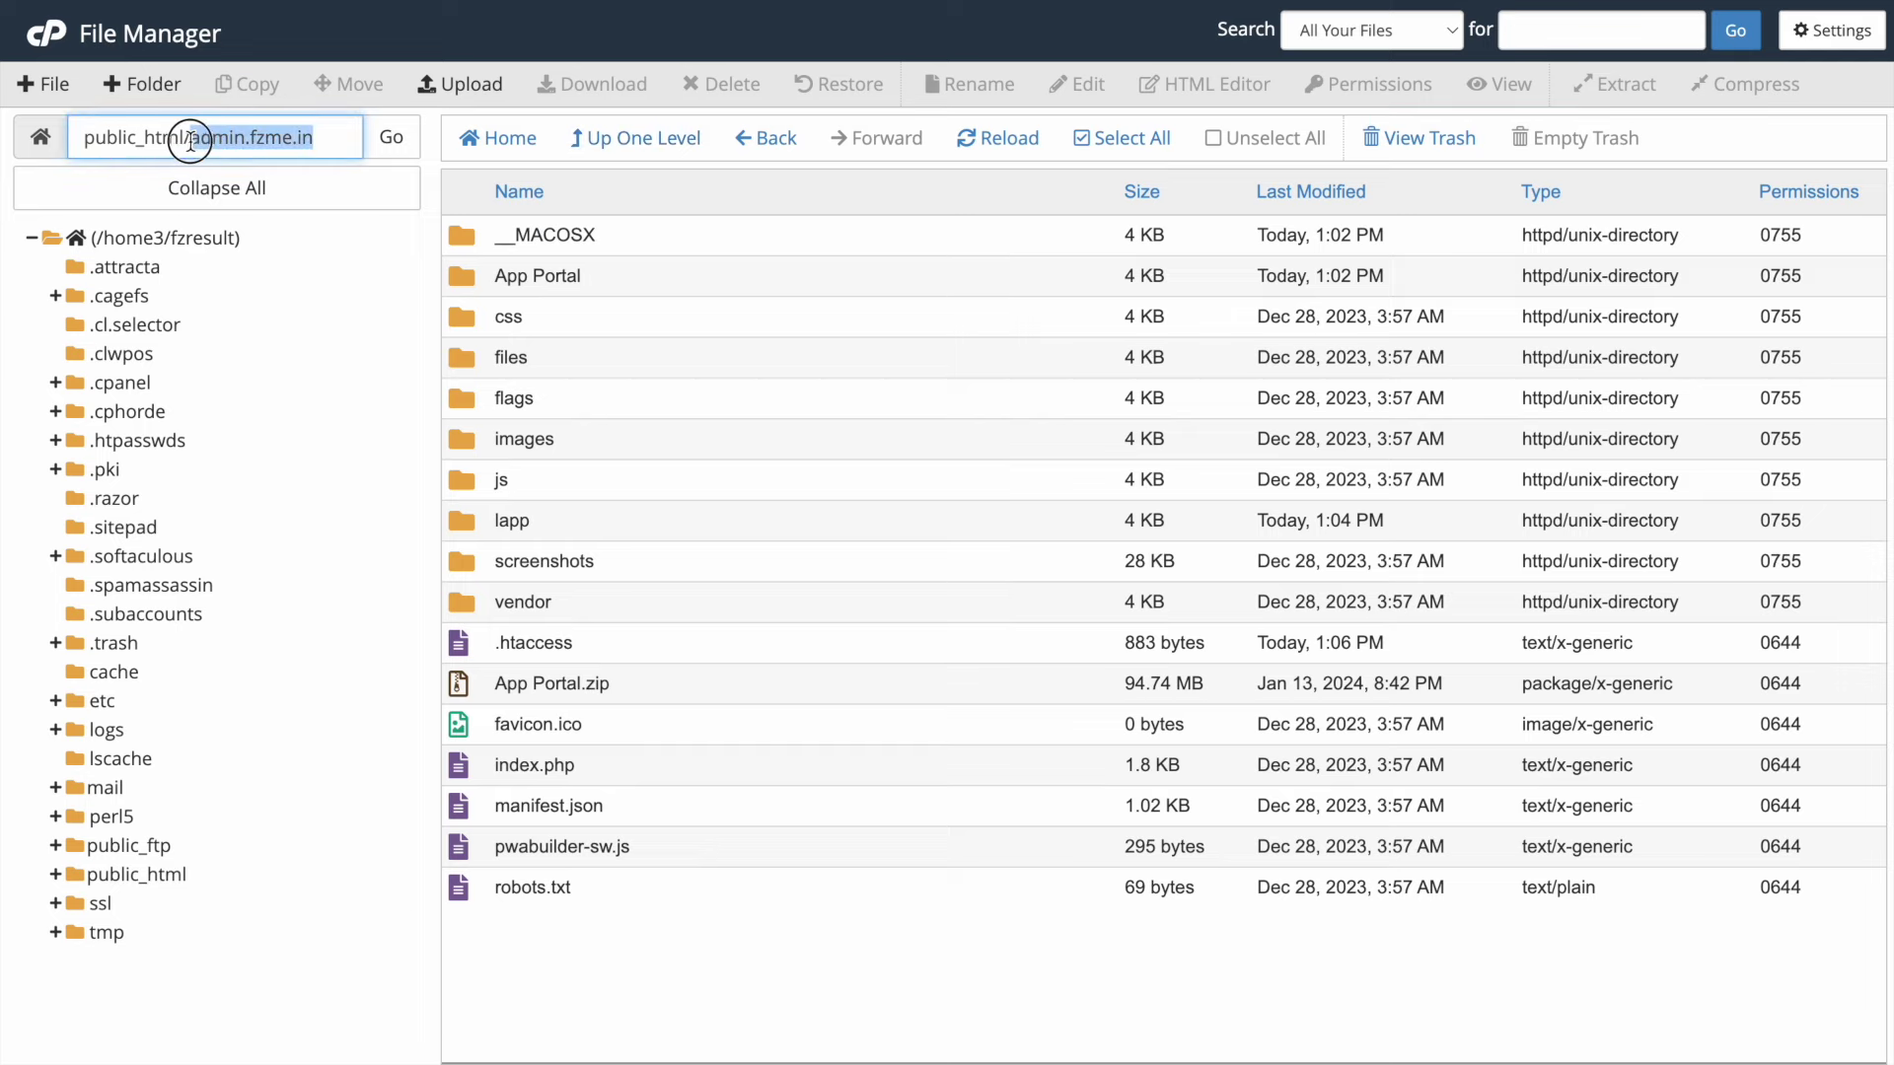
{"action": "right_click", "coordinate": [192, 139]}
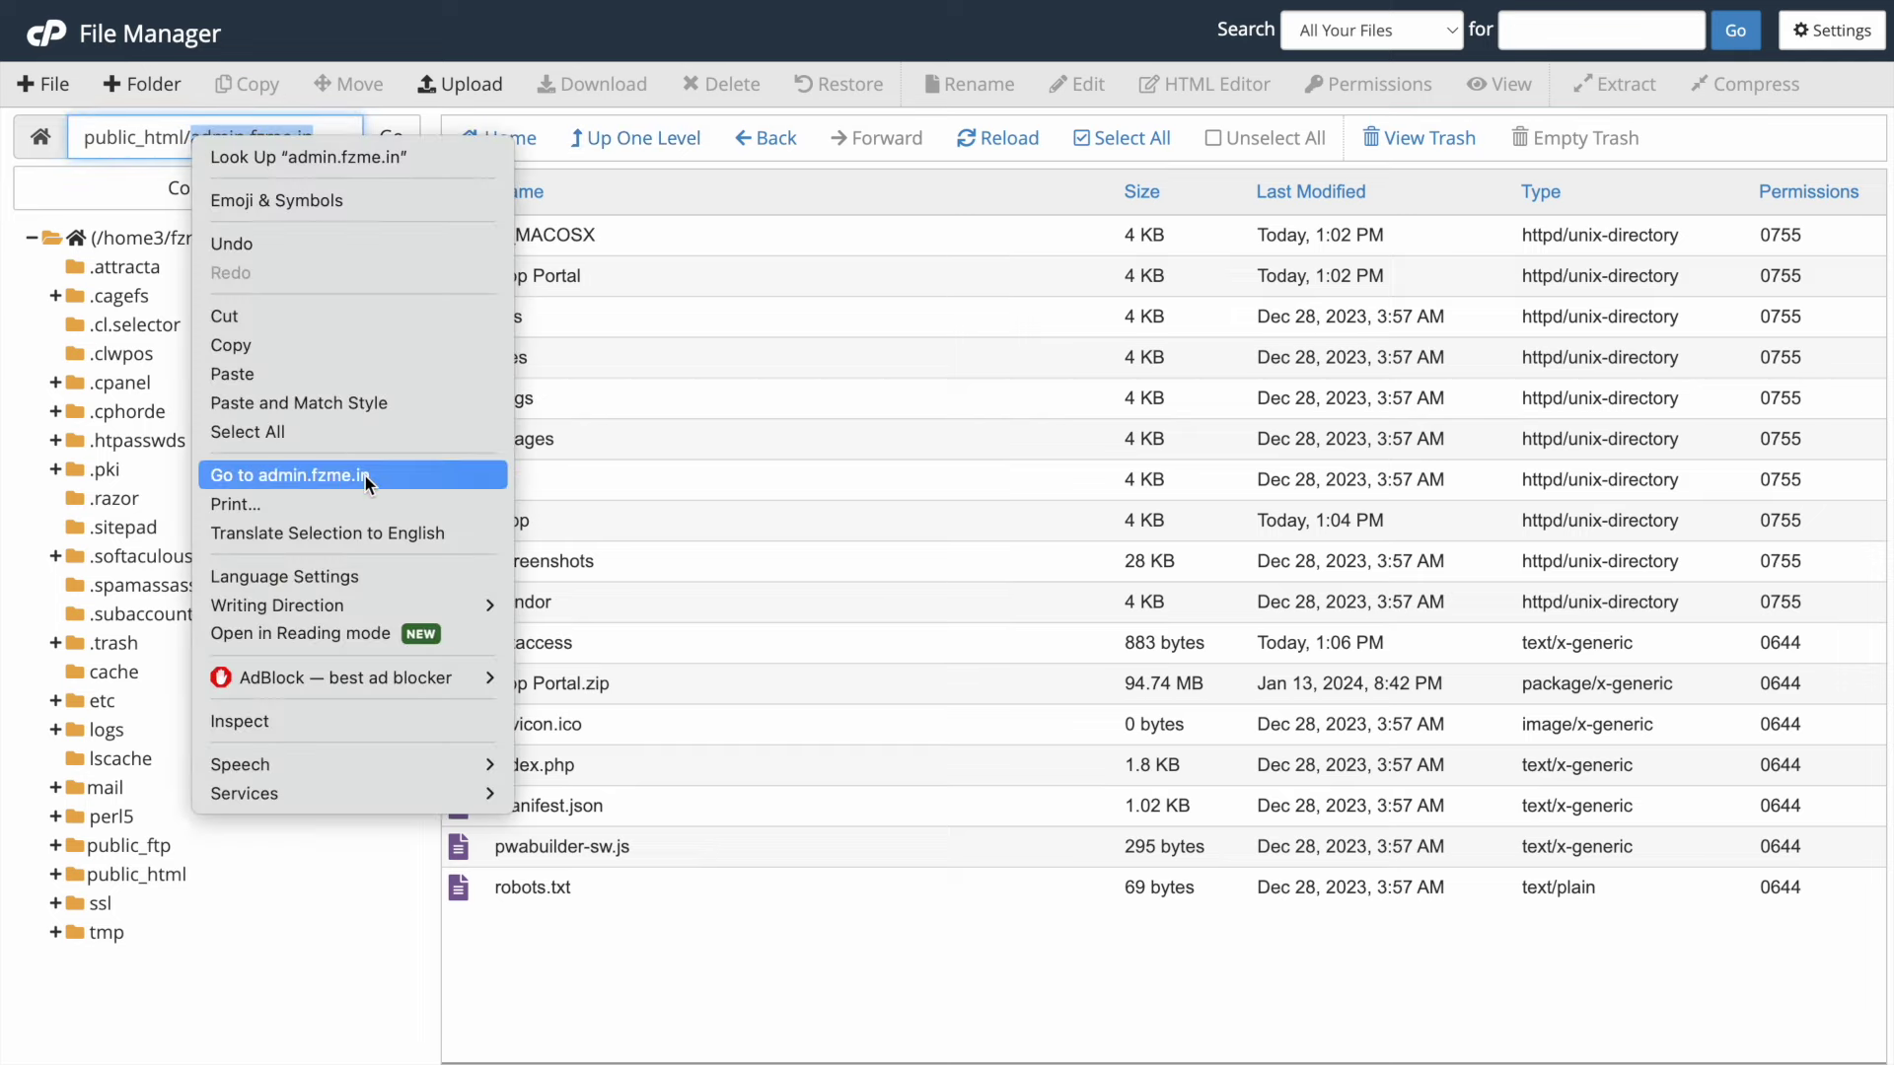
{"action": "left_click", "coordinate": [499, 477]}
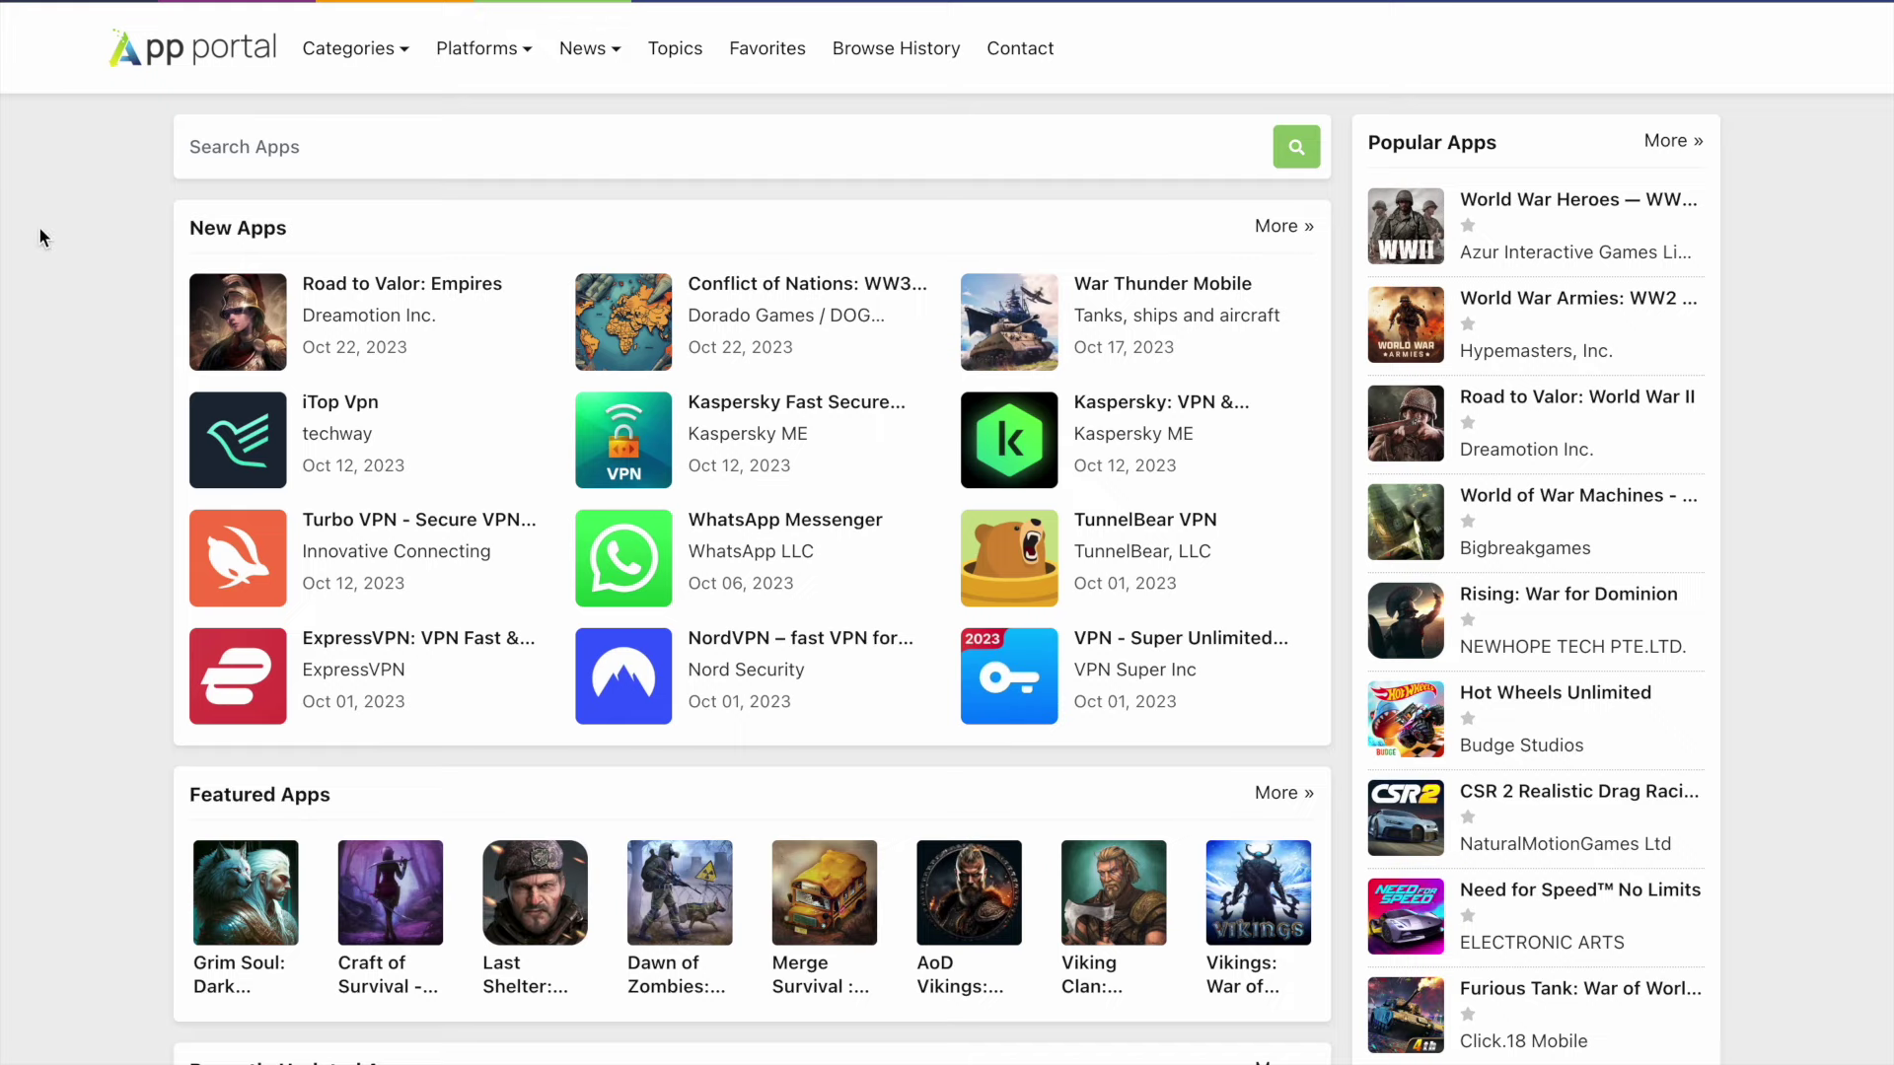
- Scroll through the app listings on the live App Portal home page
{"action": "scroll", "coordinate": [41, 237], "scroll_direction": "down", "scroll_amount": 13}
{"action": "scroll", "coordinate": [41, 237], "scroll_direction": "up", "scroll_amount": 13}
{"action": "scroll", "coordinate": [40, 237], "scroll_direction": "down", "scroll_amount": 3}
{"action": "scroll", "coordinate": [41, 237], "scroll_direction": "down", "scroll_amount": 15}
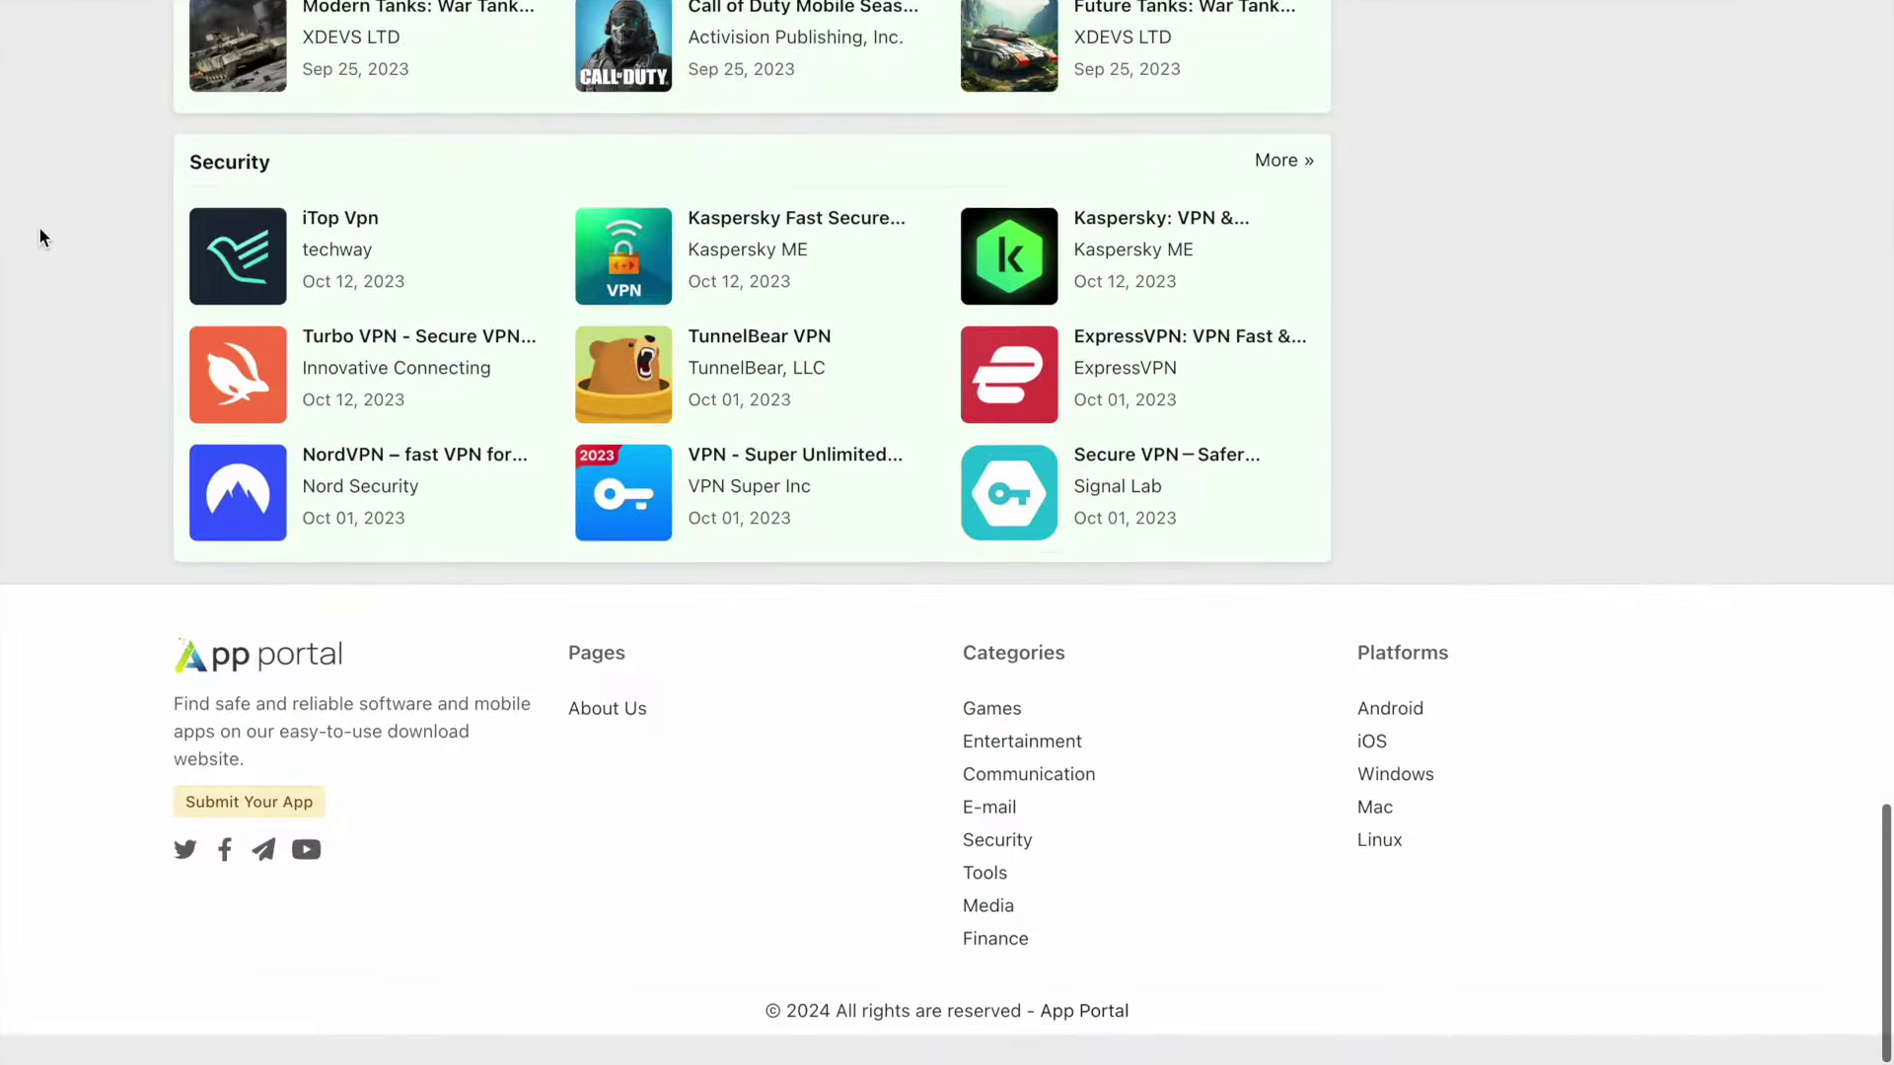
{"action": "scroll", "coordinate": [39, 249], "scroll_direction": "up", "scroll_amount": 15}
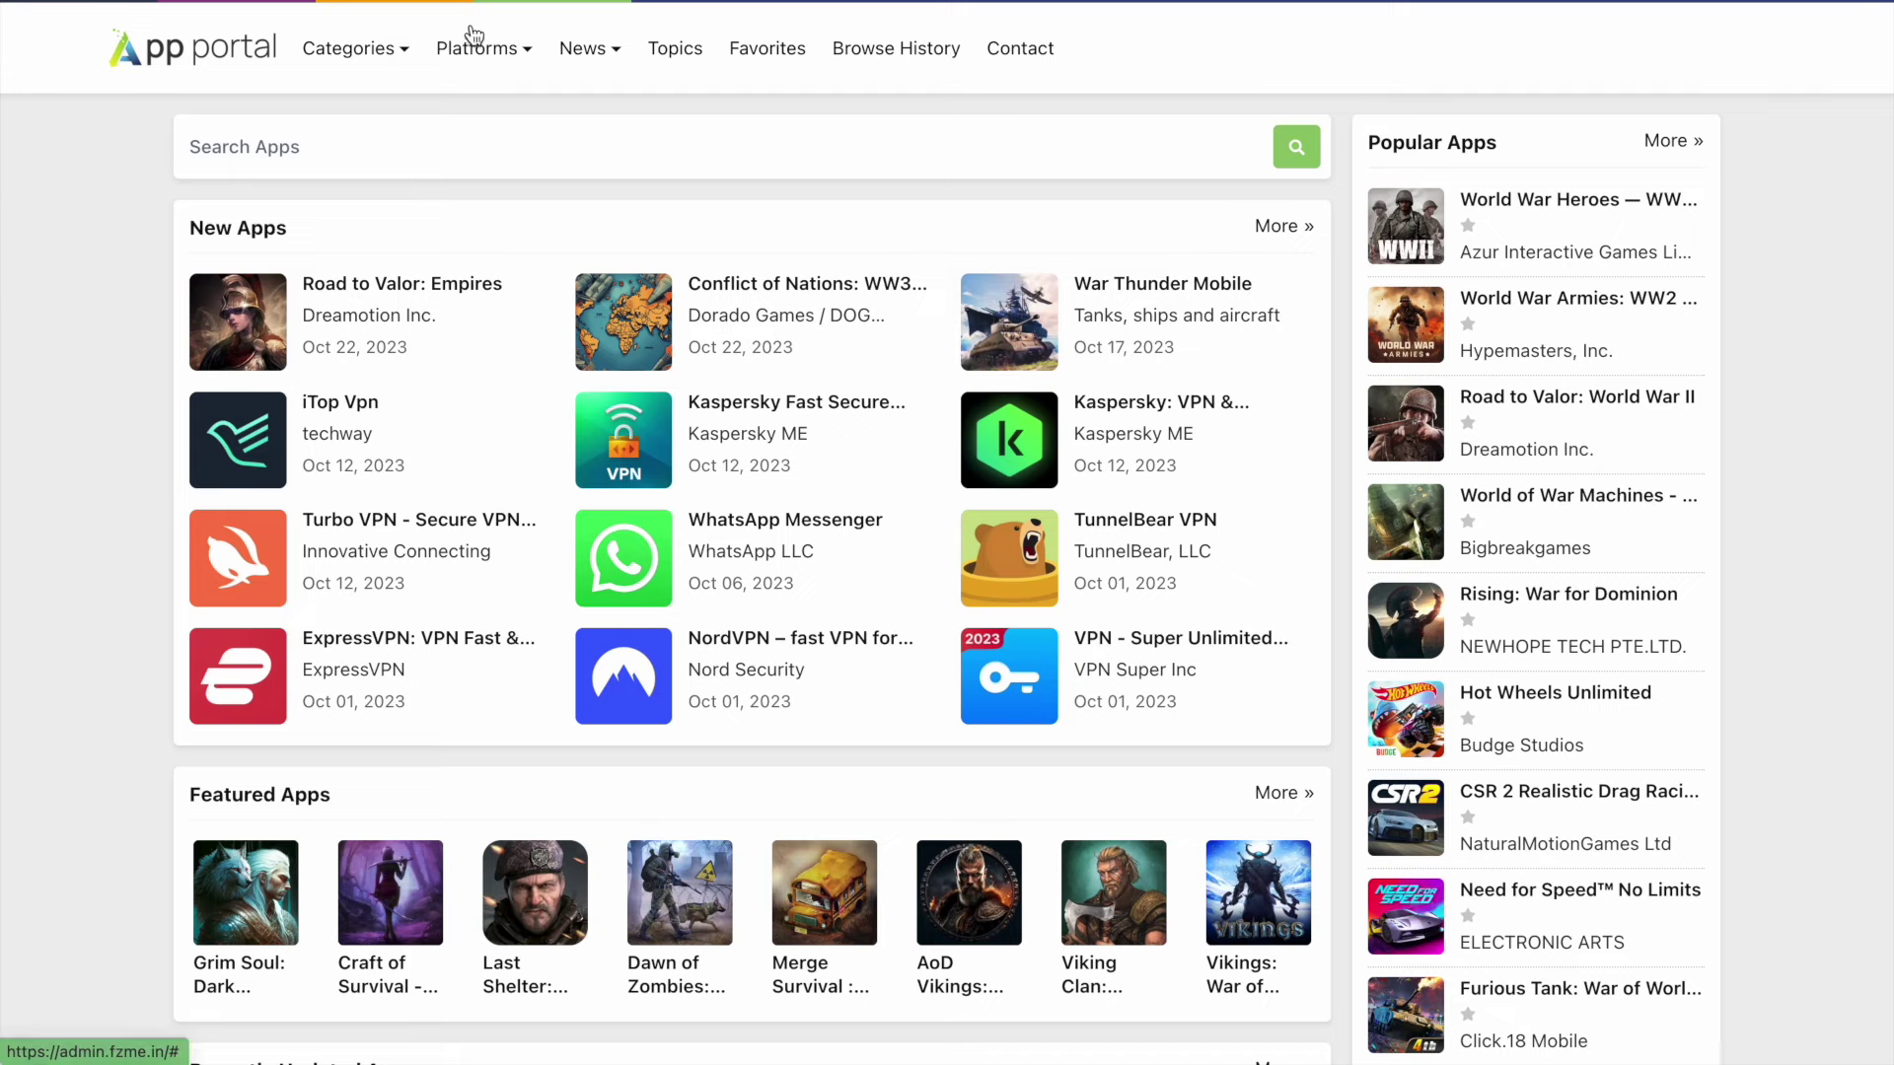
{"action": "scroll", "coordinate": [141, 286], "scroll_direction": "down", "scroll_amount": 6}
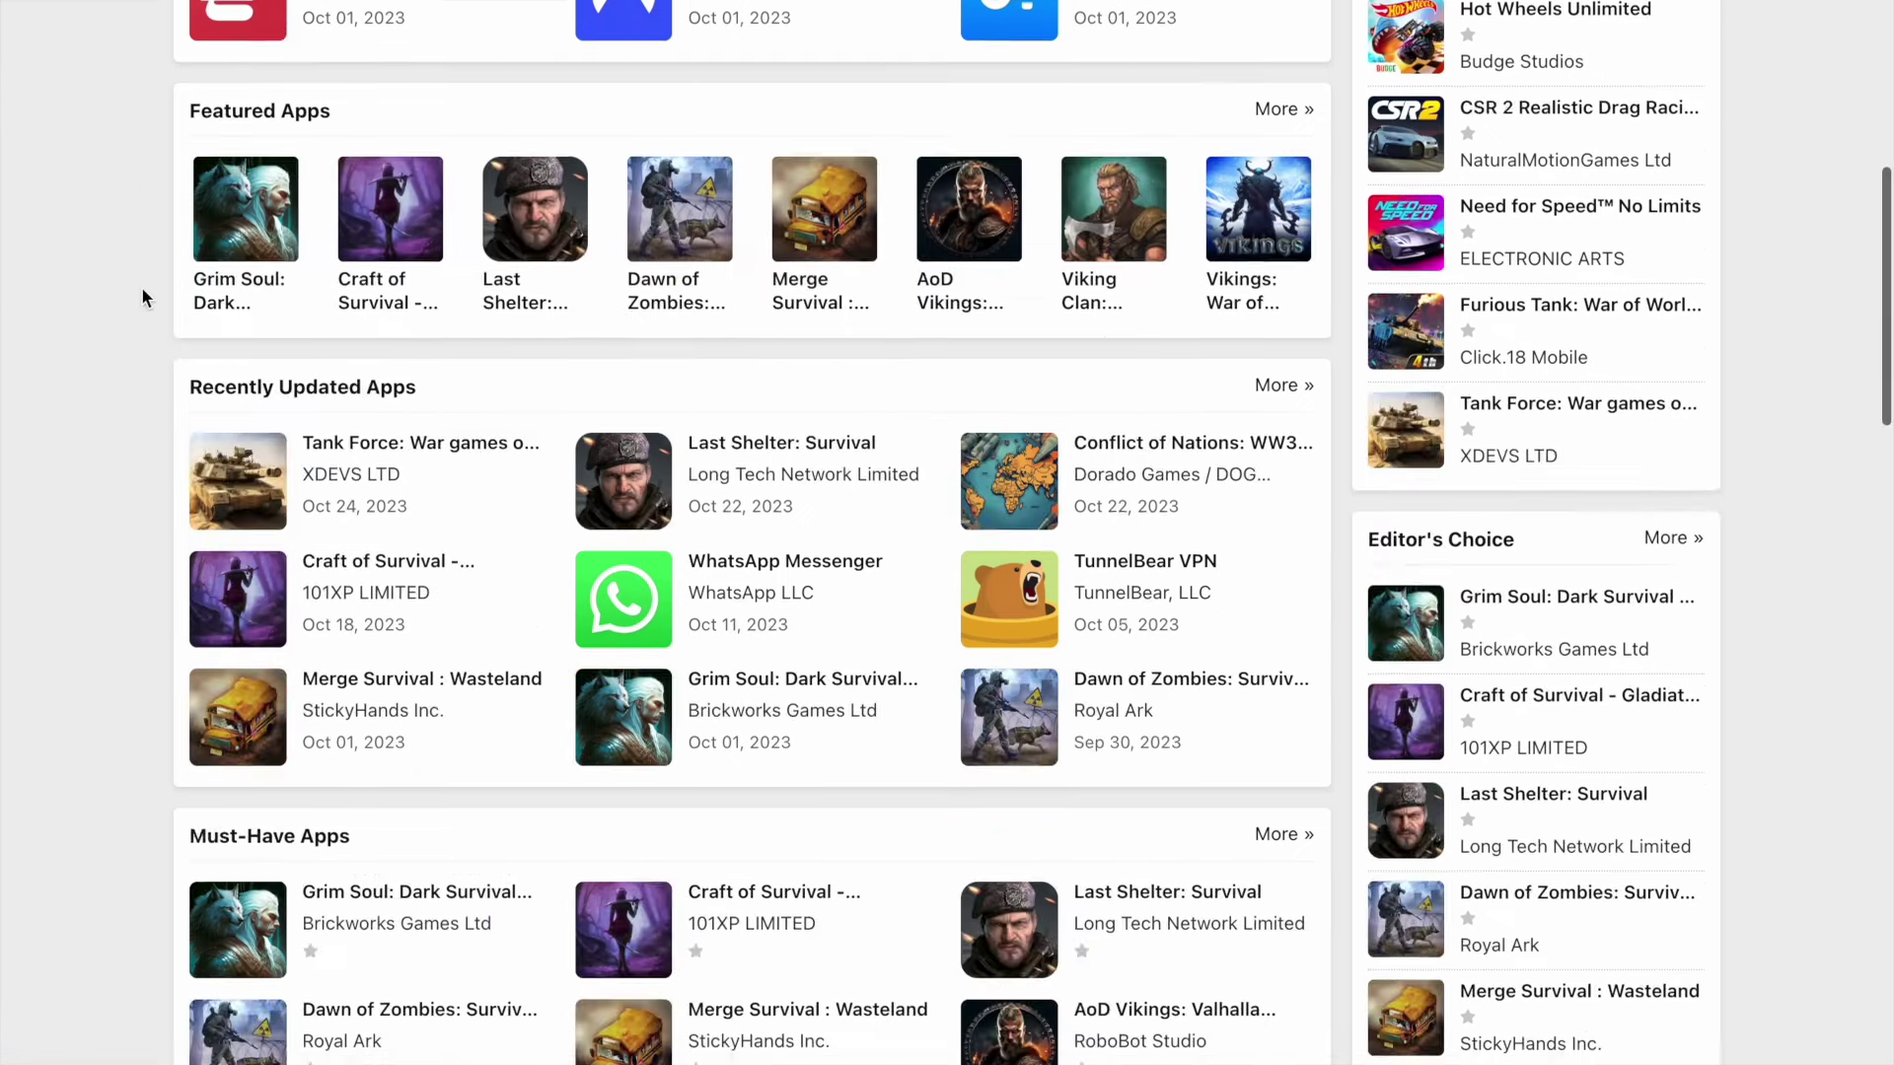
{"action": "scroll", "coordinate": [355, 454], "scroll_direction": "up", "scroll_amount": 5}
- Open Turbo VPN - Secure VPN Proxy from New Apps and scroll through its details
{"action": "left_click", "coordinate": [367, 414]}
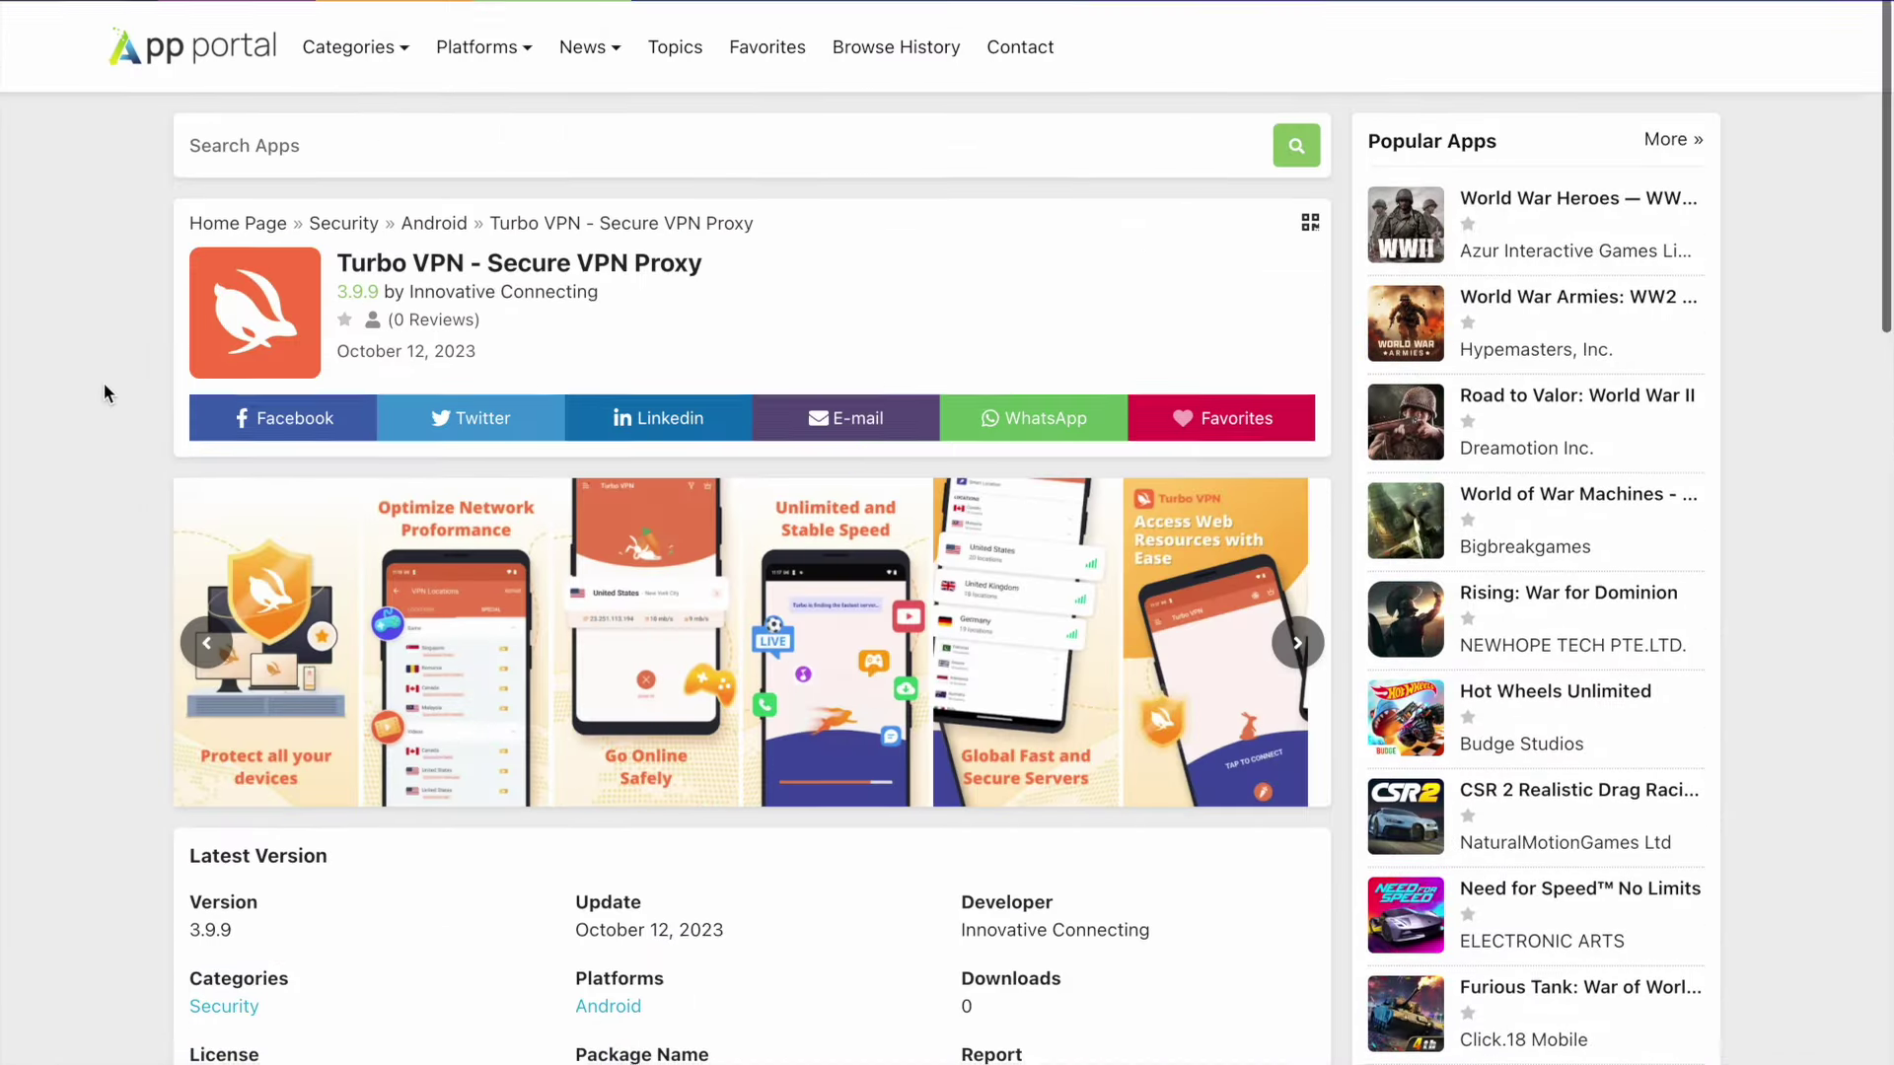
{"action": "scroll", "coordinate": [104, 390], "scroll_direction": "down", "scroll_amount": 12}
{"action": "scroll", "coordinate": [103, 387], "scroll_direction": "down", "scroll_amount": 1}
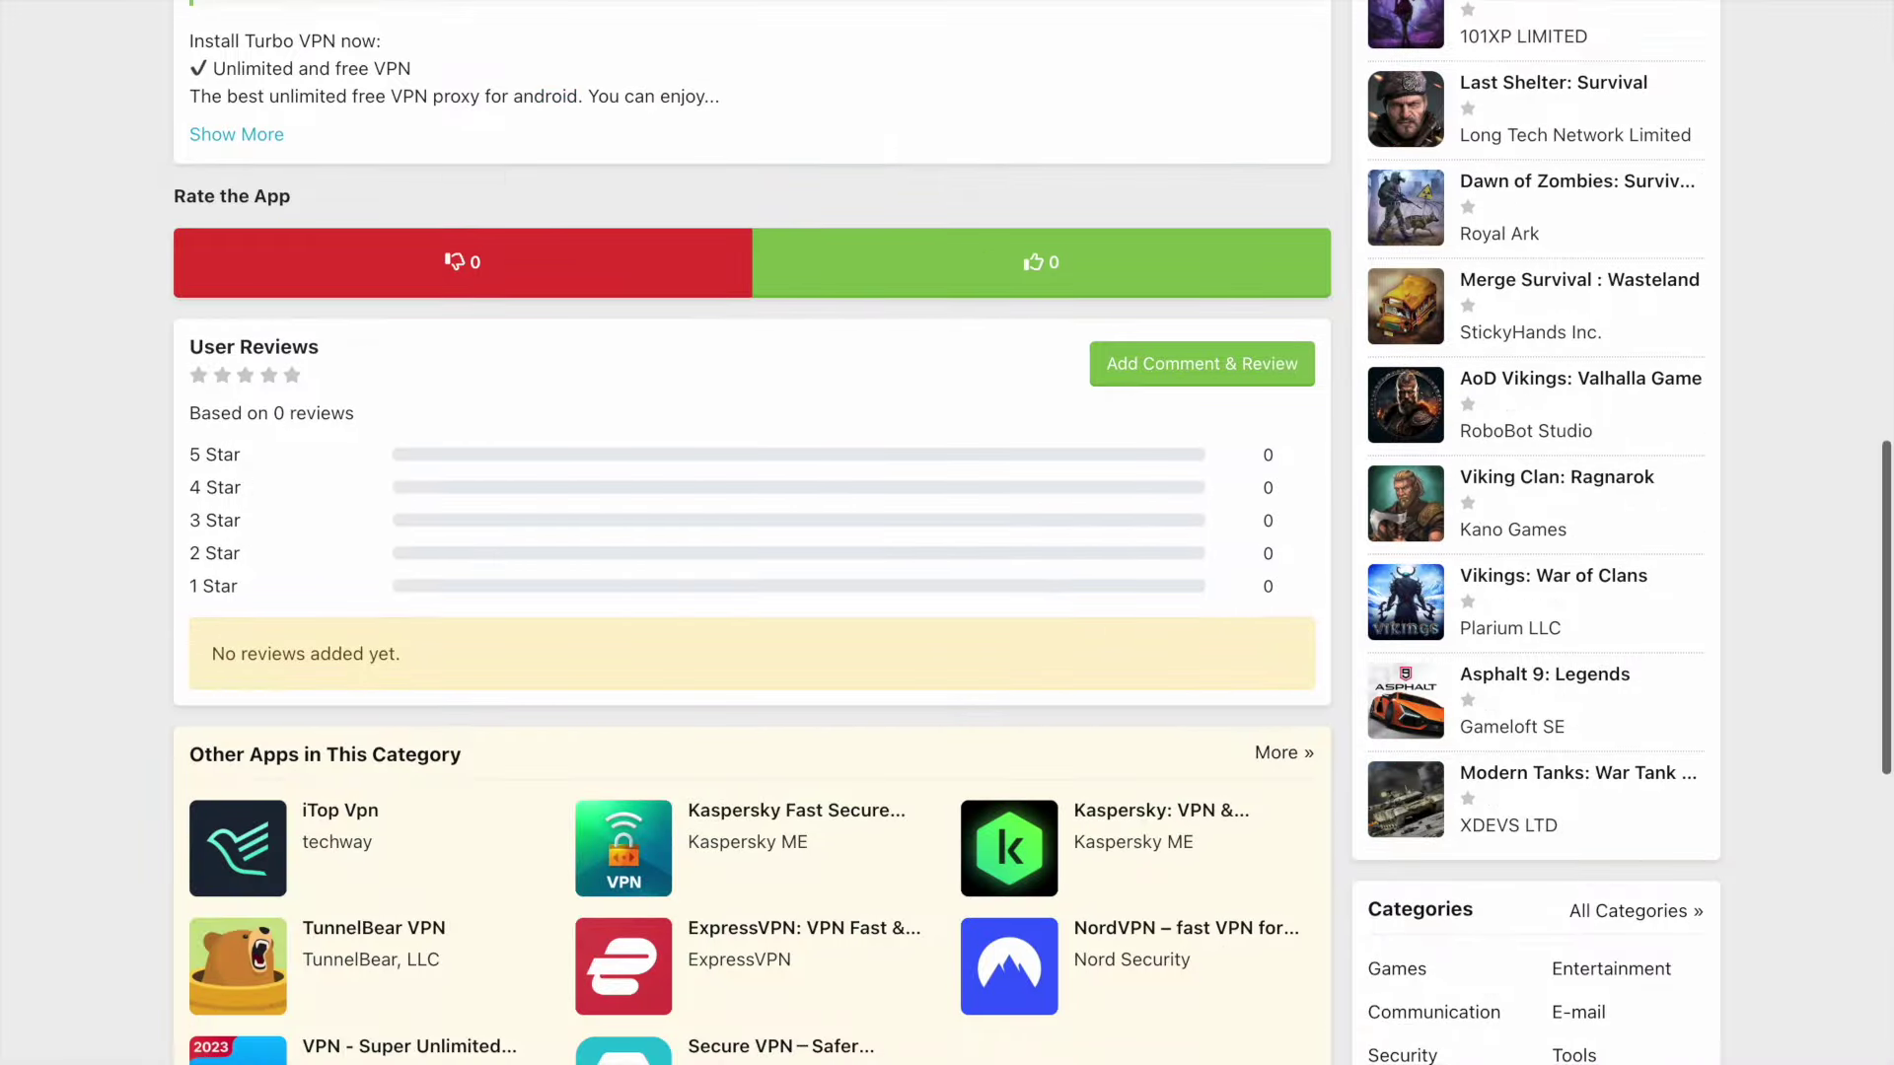
{"action": "scroll", "coordinate": [70, 210], "scroll_direction": "down", "scroll_amount": 10}
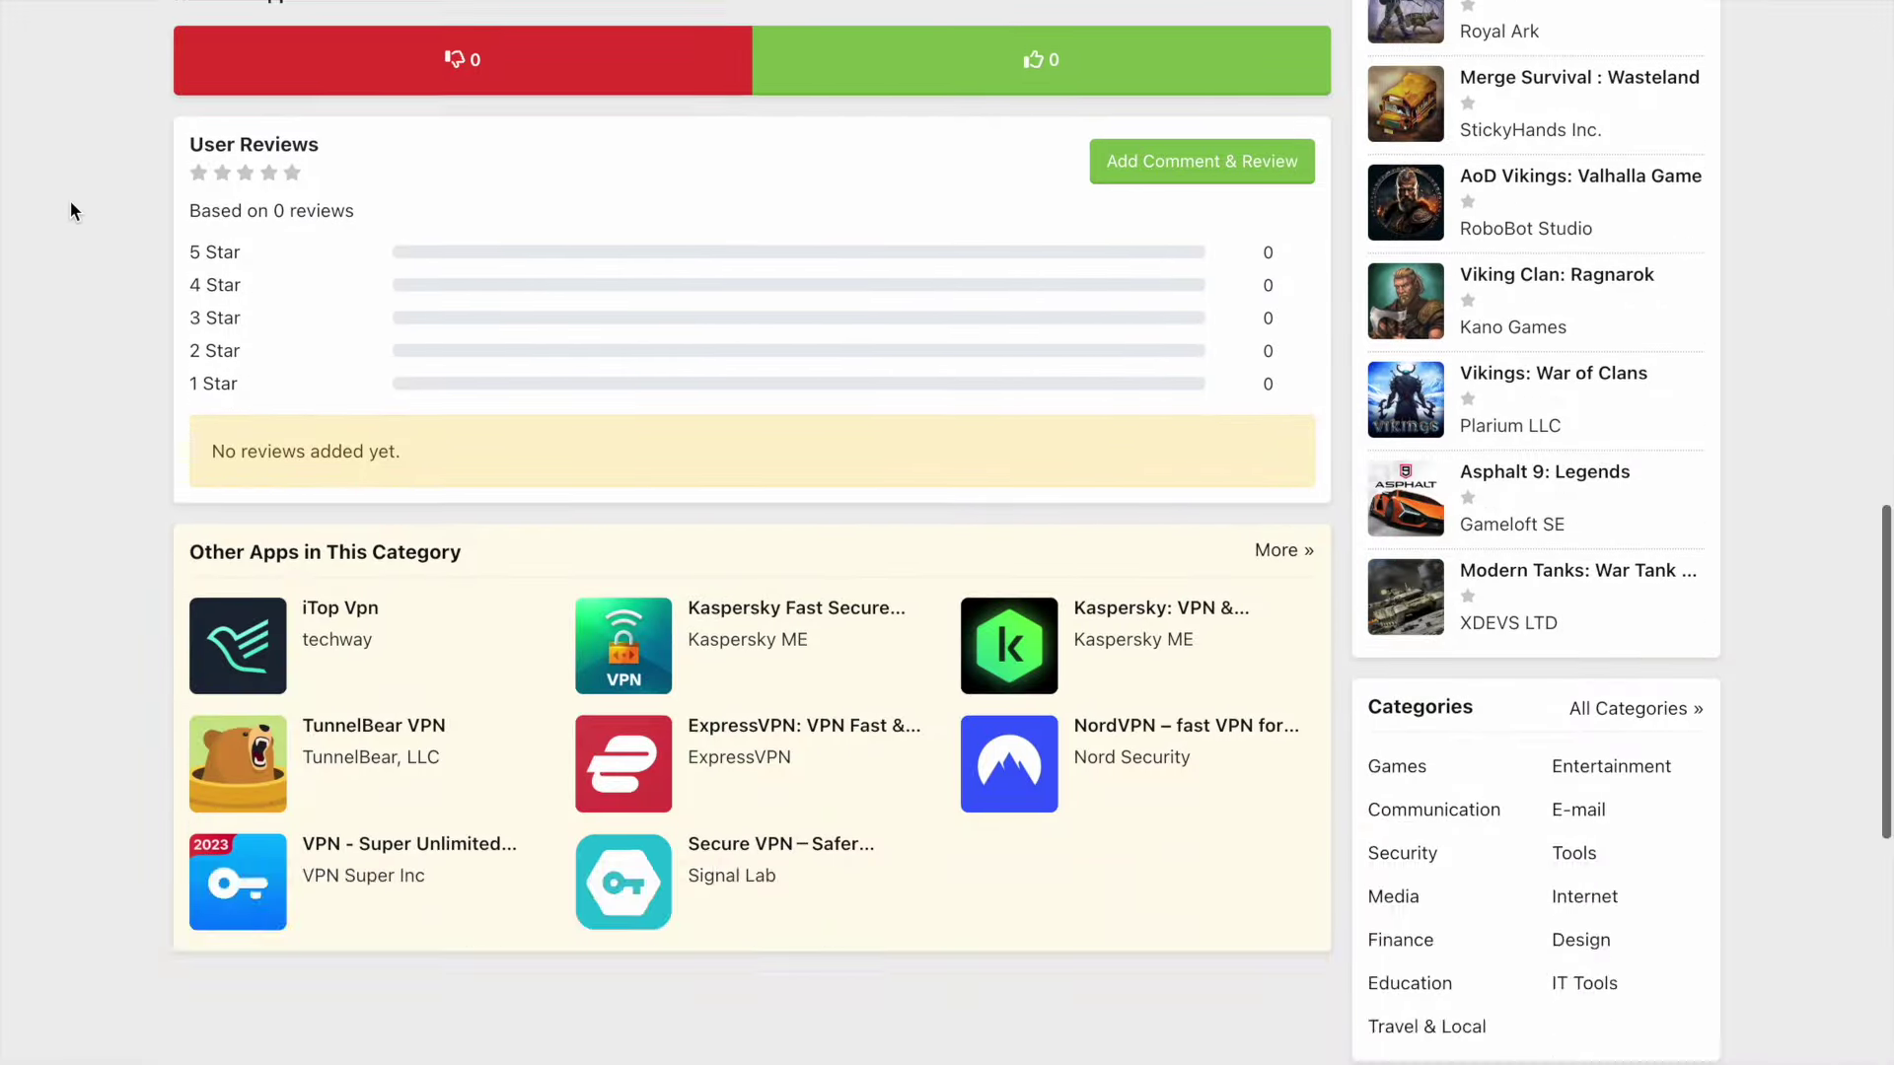
{"action": "scroll", "coordinate": [70, 210], "scroll_direction": "up", "scroll_amount": 16}
{"action": "scroll", "coordinate": [69, 210], "scroll_direction": "up", "scroll_amount": 7}
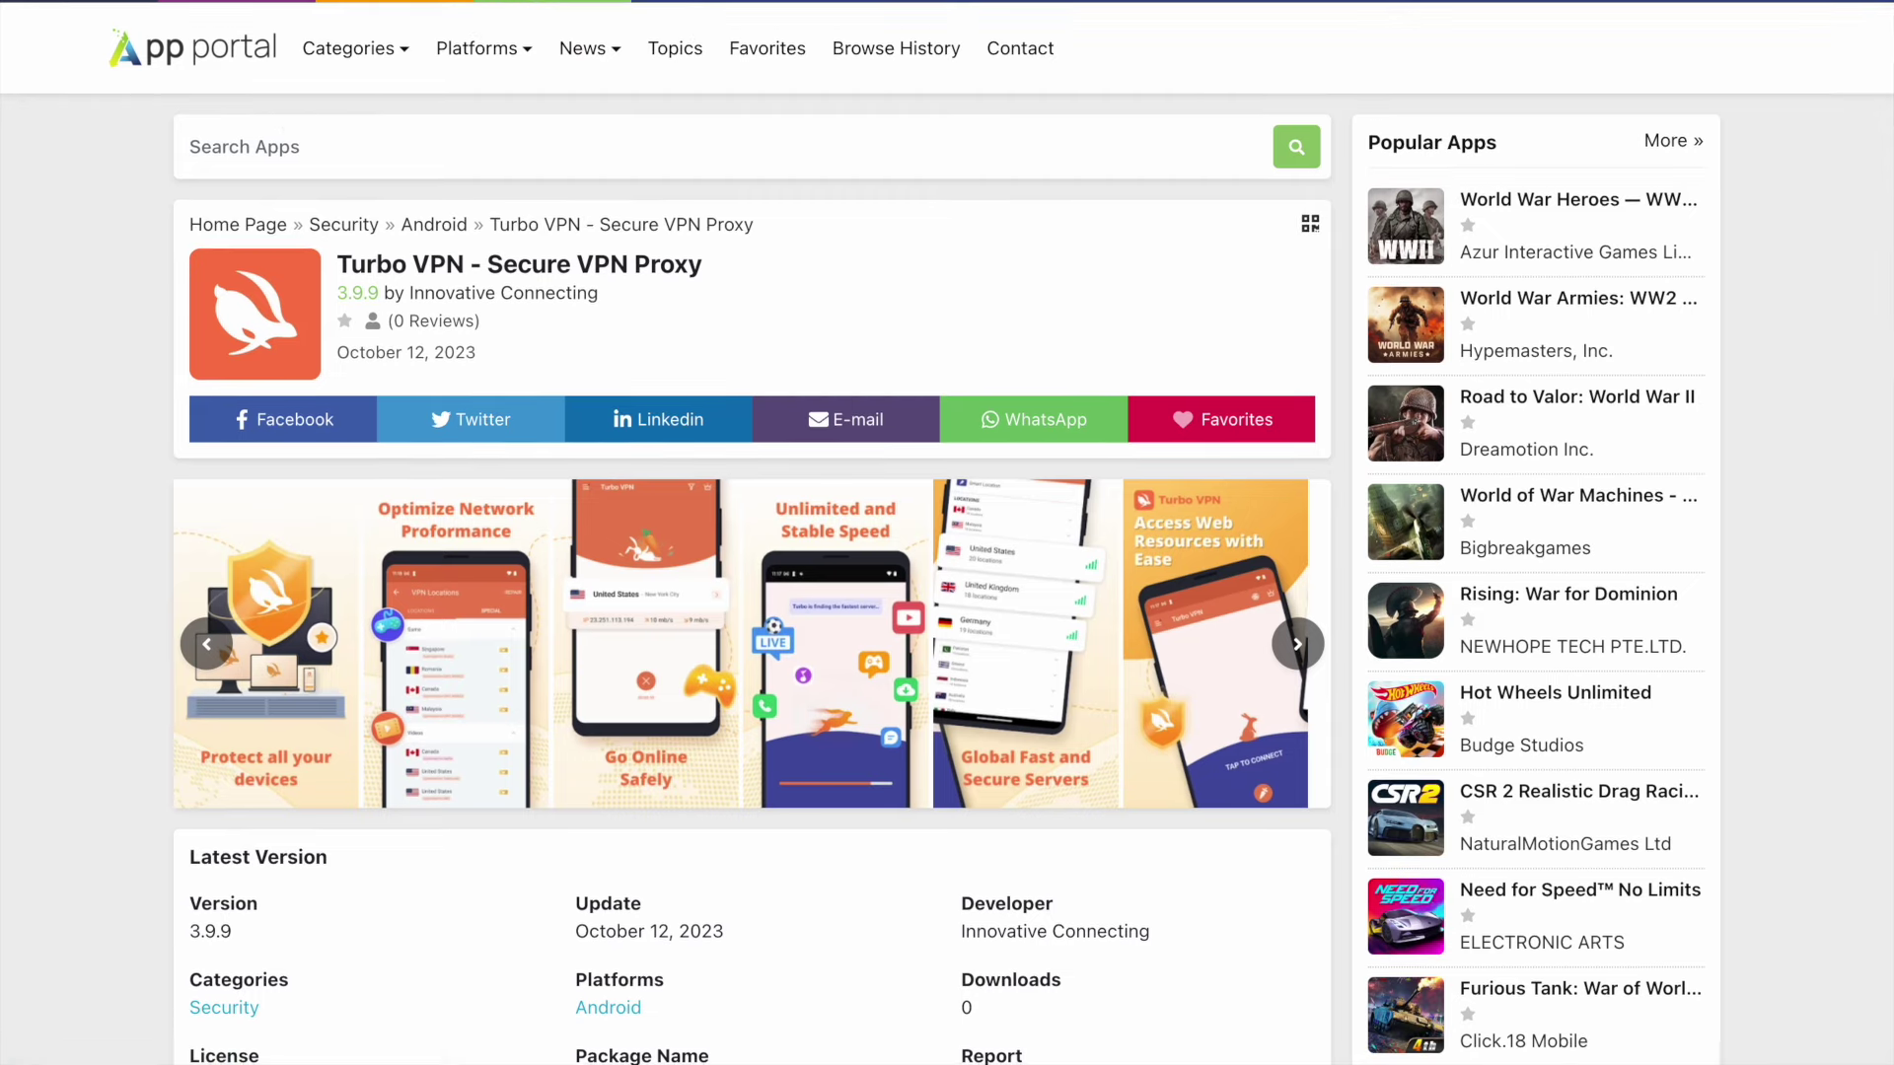
- Load the site's /admin sign-in page
{"action": "key", "text": "ctrl+l"}
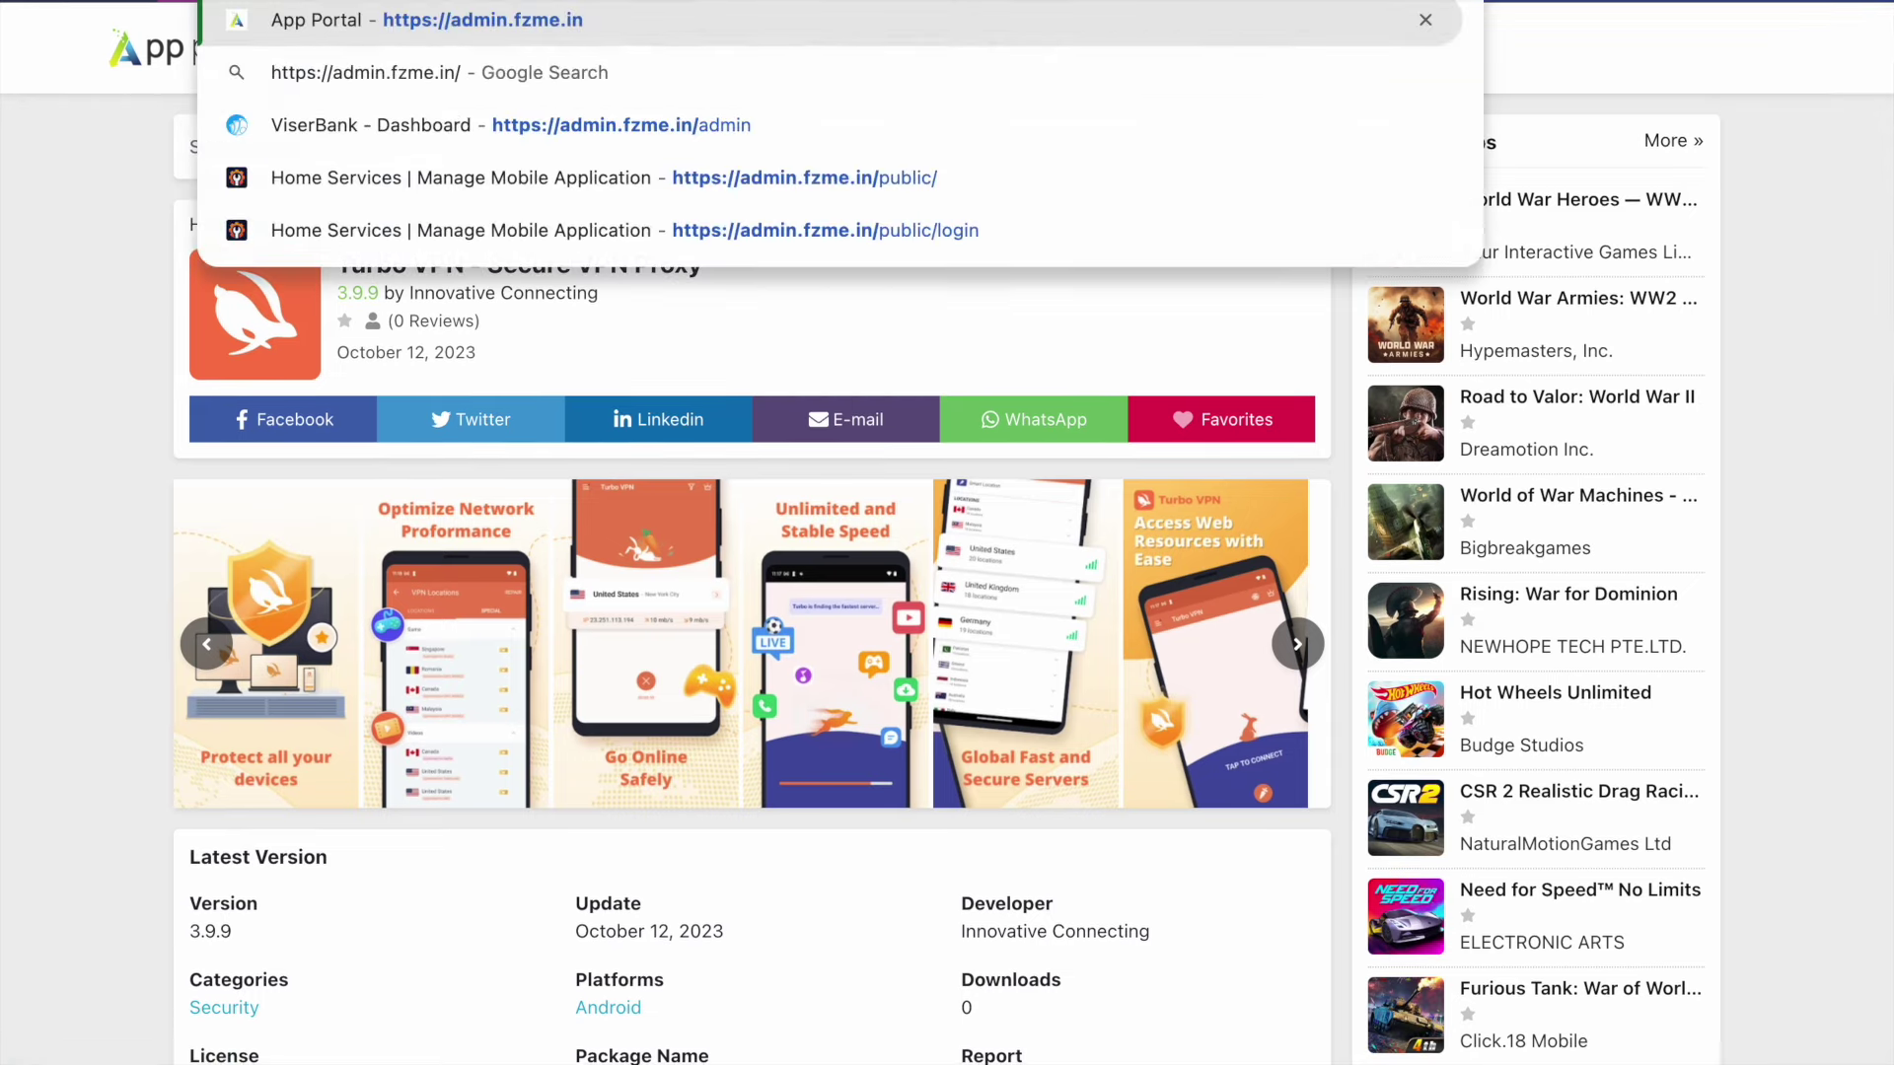
{"action": "type", "text": "admin"}
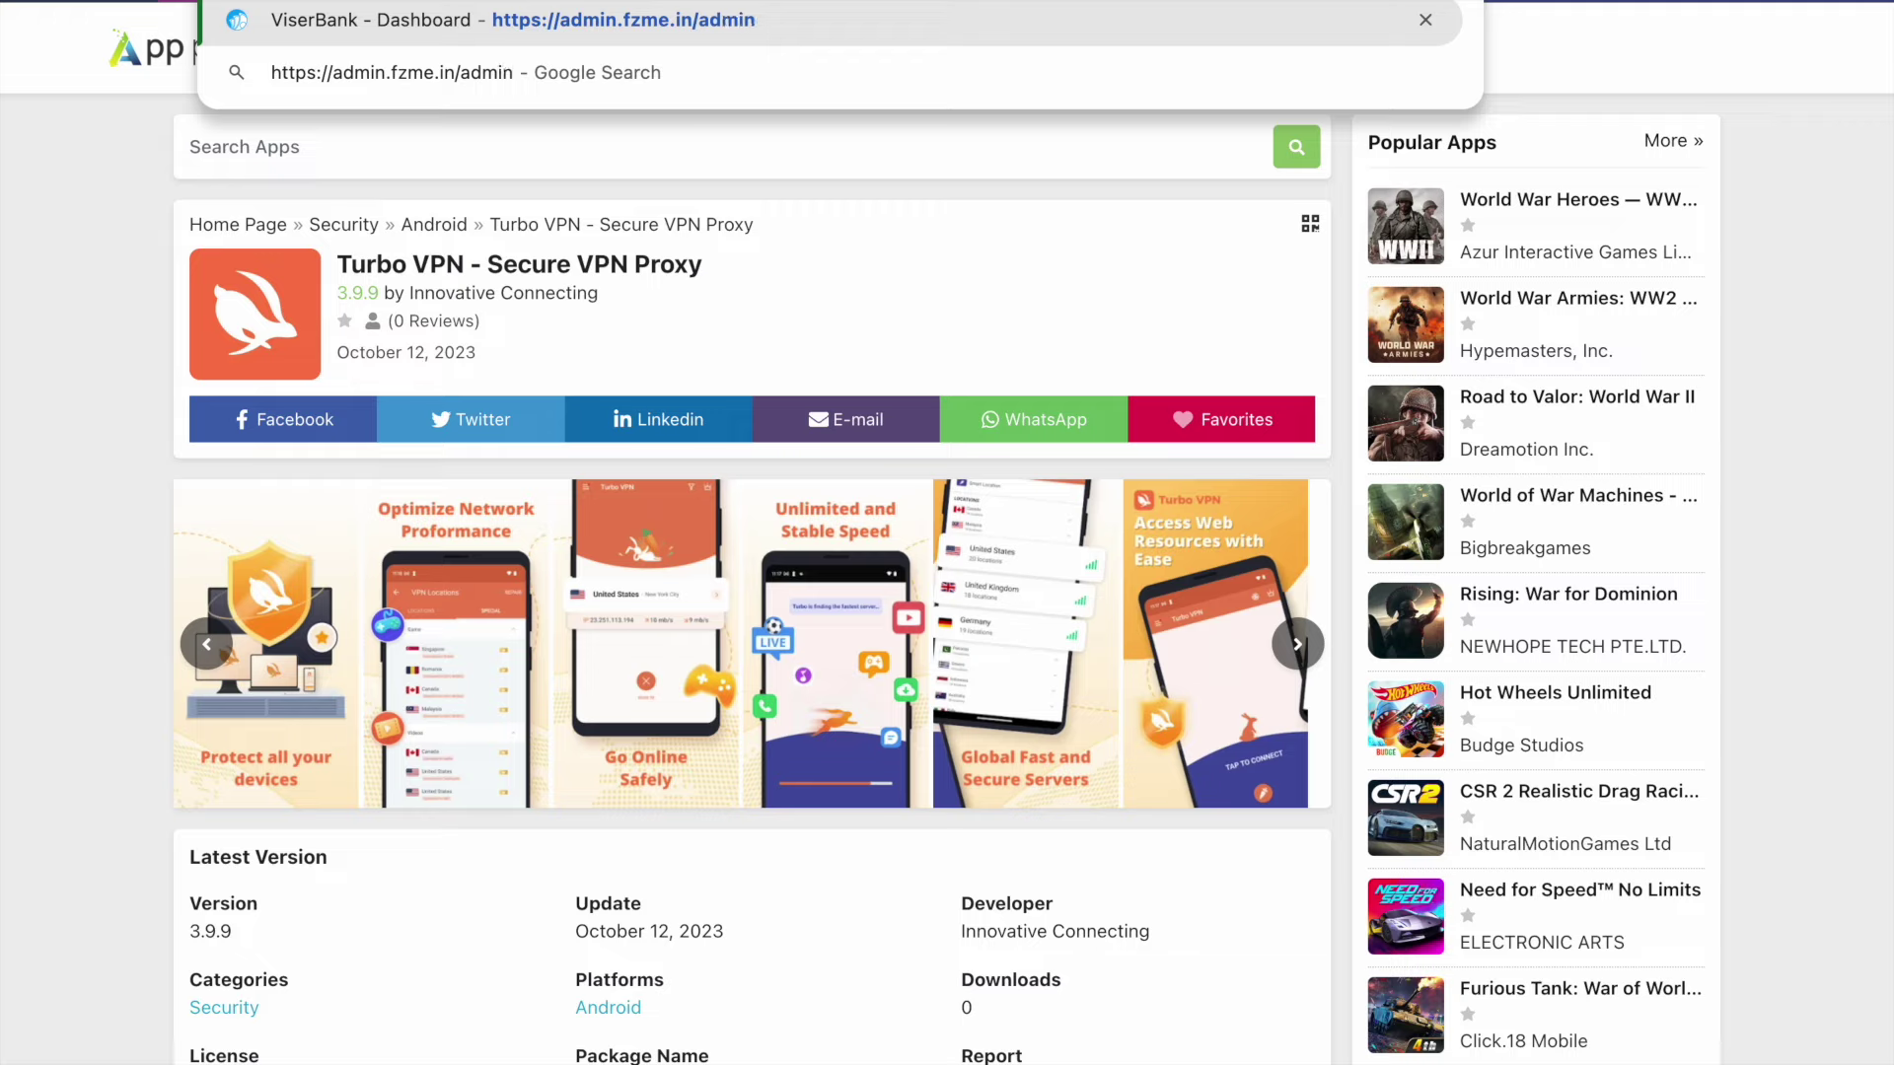
{"action": "key", "text": "Return"}
- Open documentation/index.html and jump to the After Installation section
{"action": "key", "text": "ctrl+Left"}
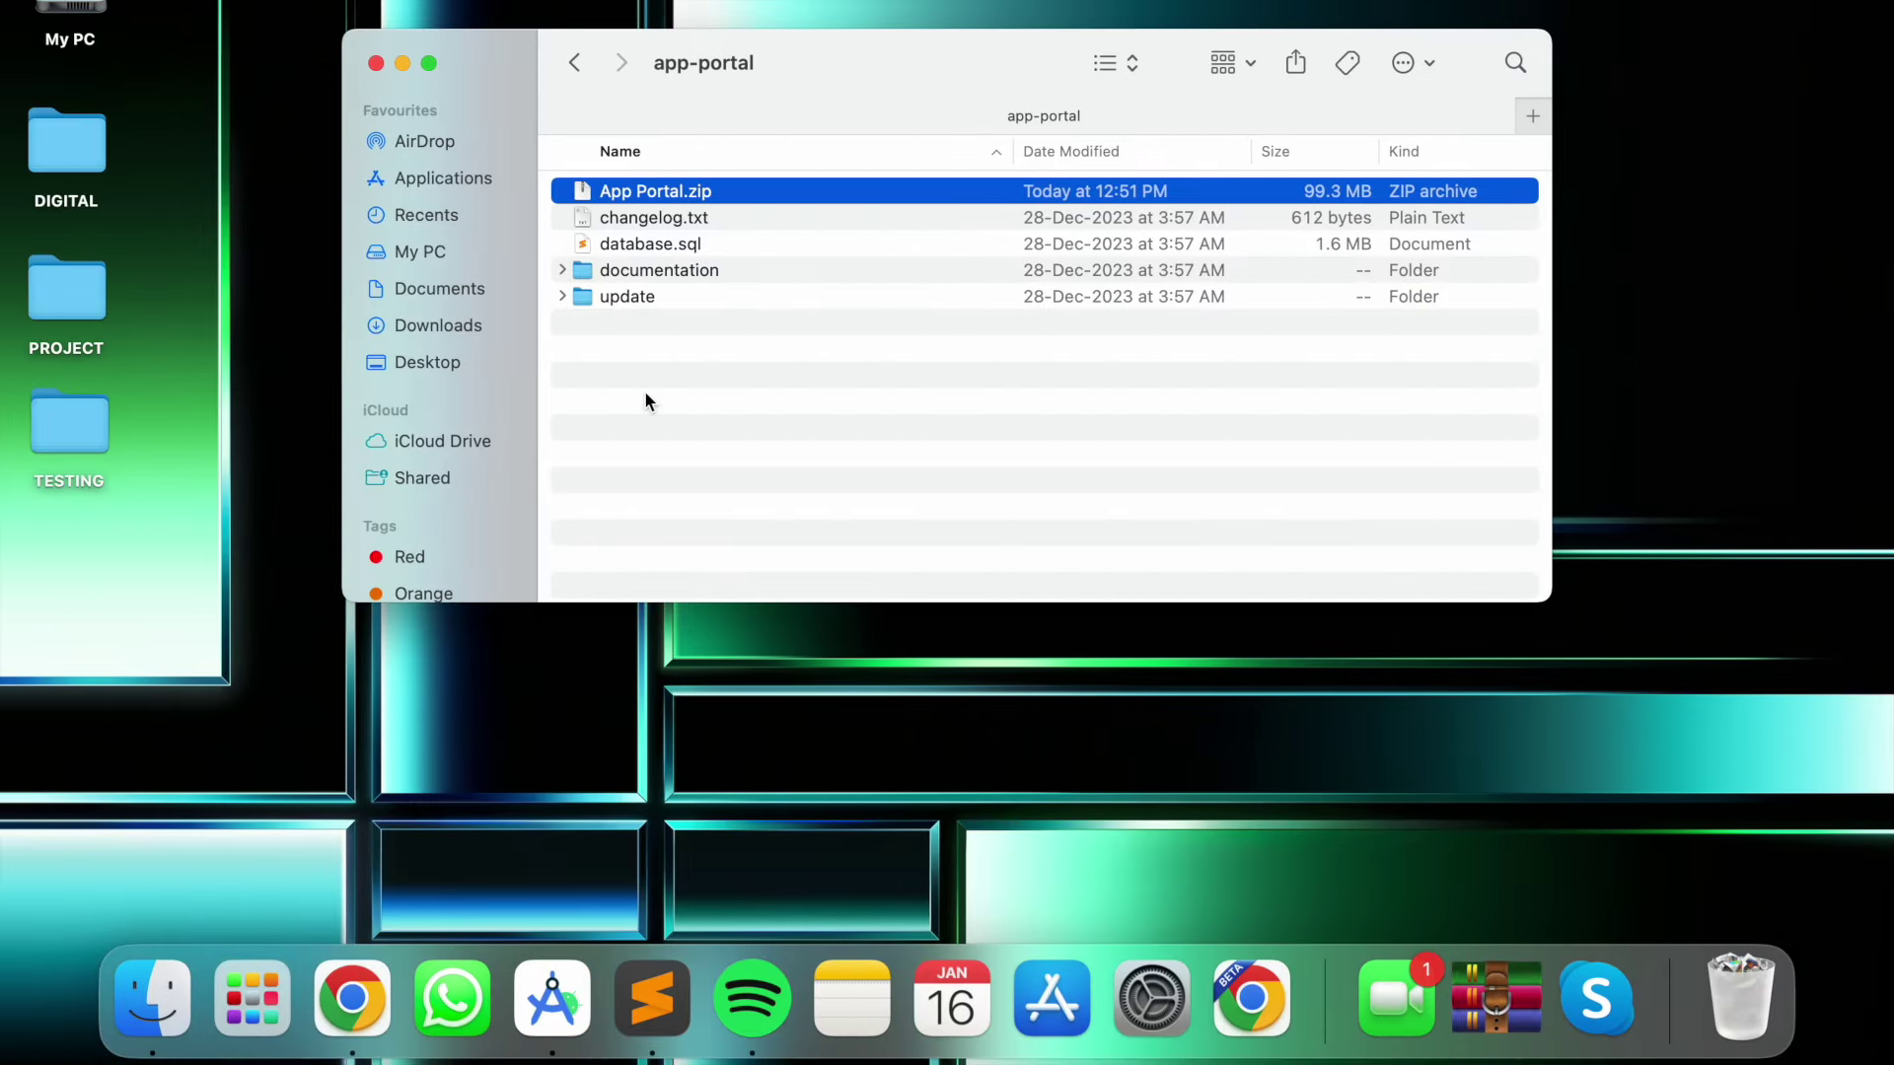
{"action": "left_click", "coordinate": [646, 400]}
{"action": "double_click", "coordinate": [677, 274]}
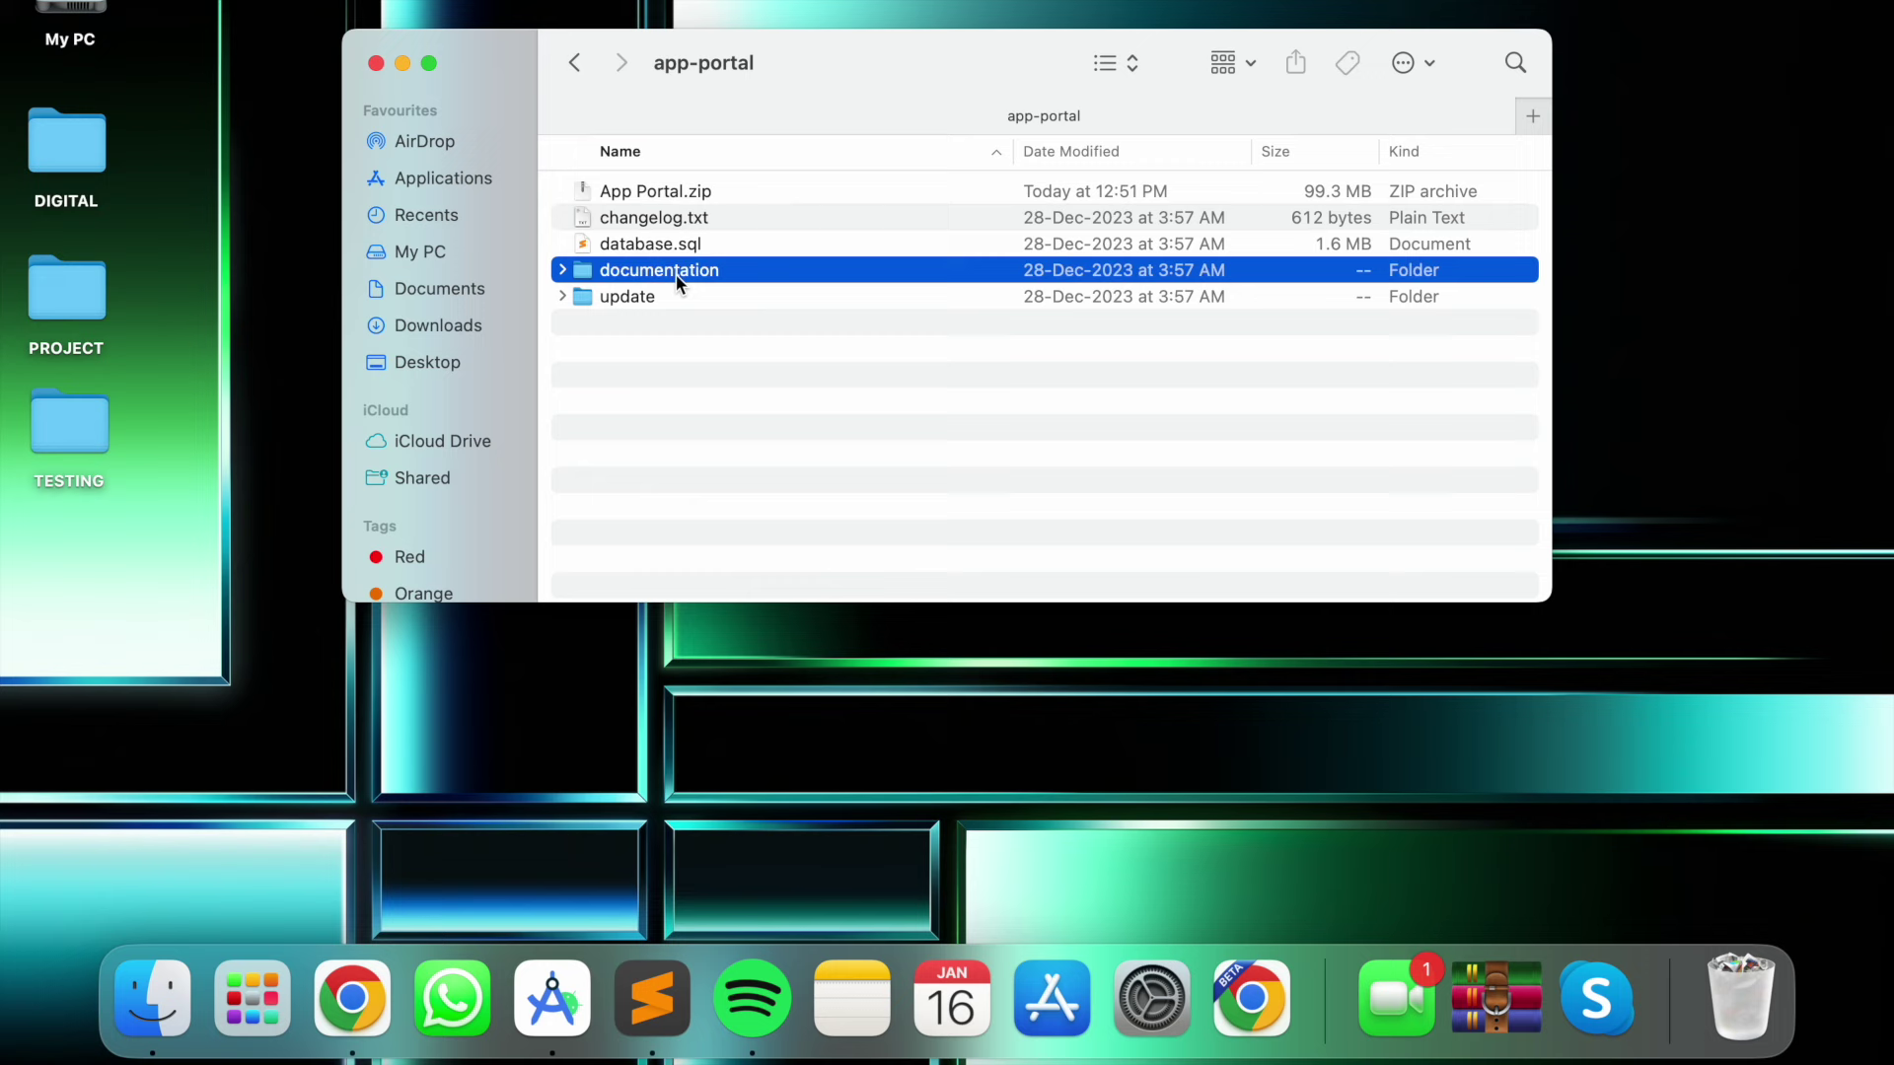
{"action": "left_click", "coordinate": [630, 245]}
{"action": "double_click", "coordinate": [630, 244]}
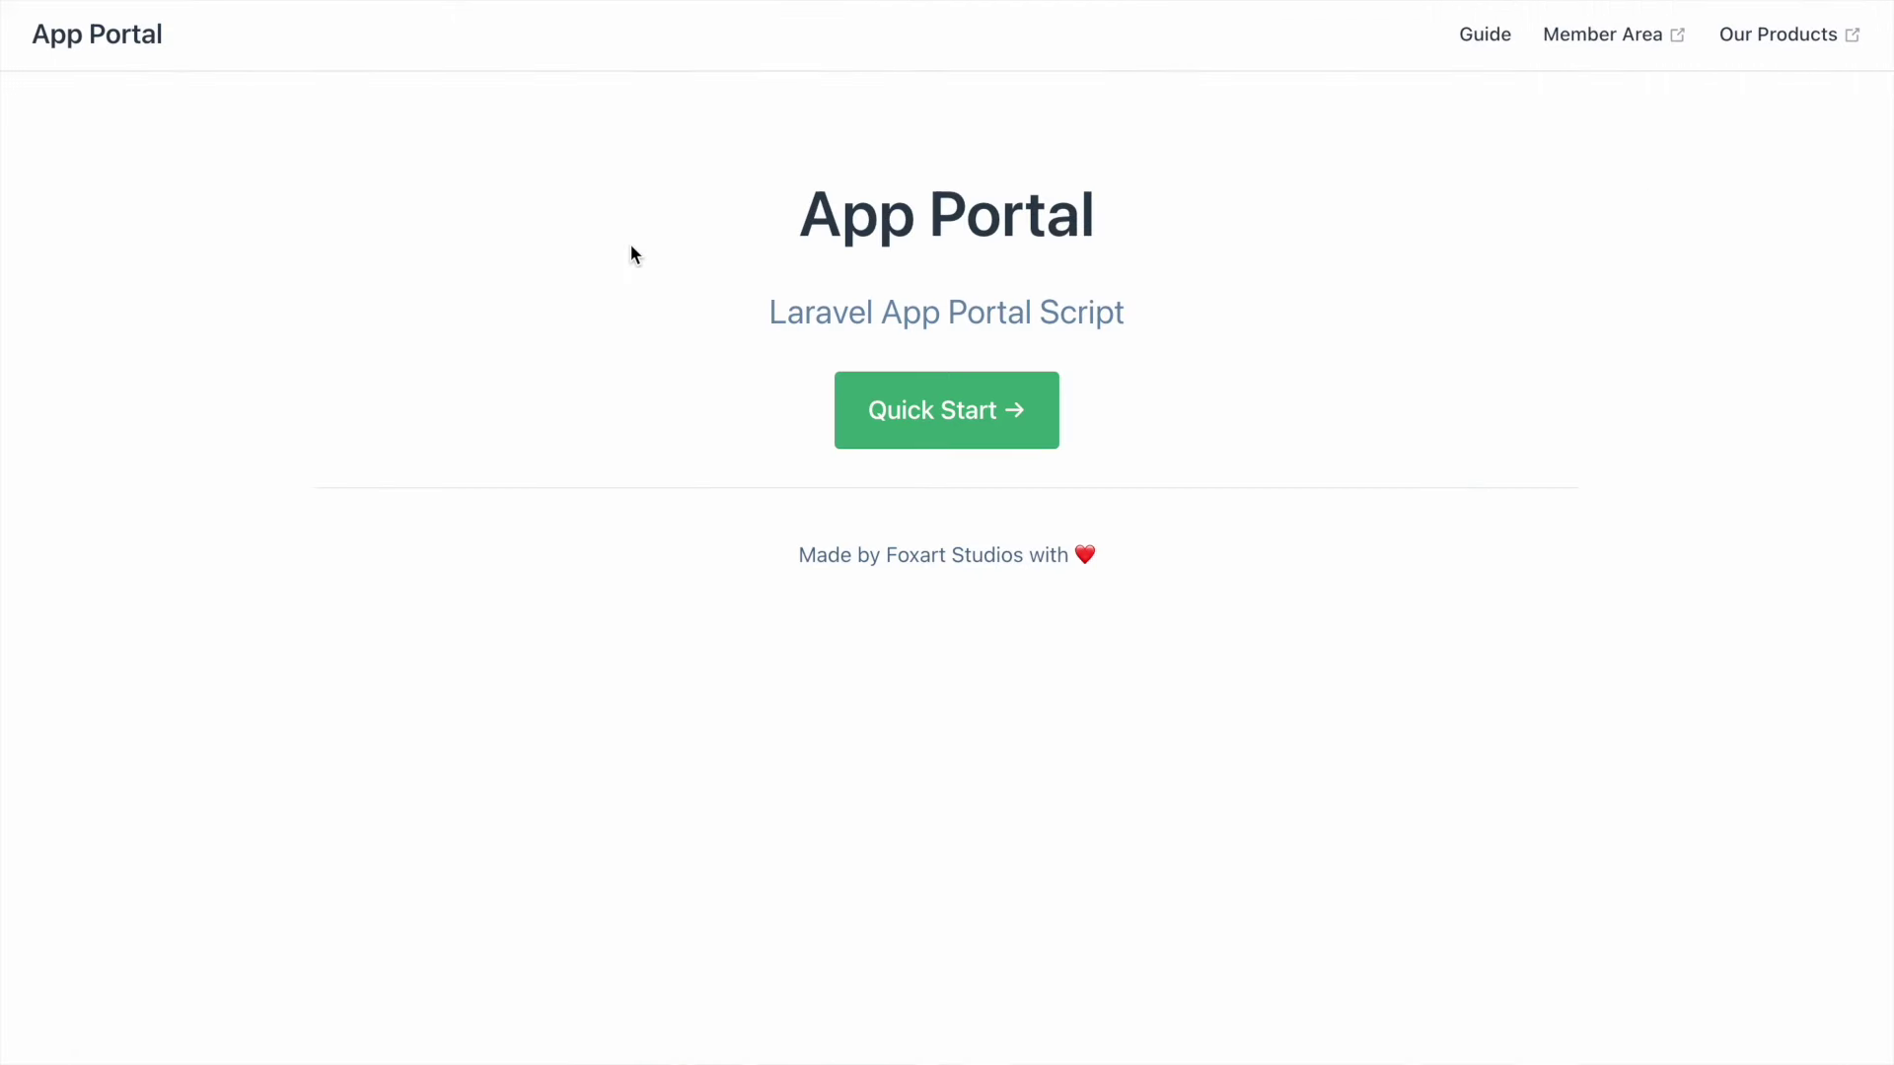
{"action": "left_click", "coordinate": [947, 406]}
- Copy the default admin password from the guide for the sign-in form
{"action": "left_click_drag", "start_coordinate": [941, 560], "coordinate": [698, 516]}
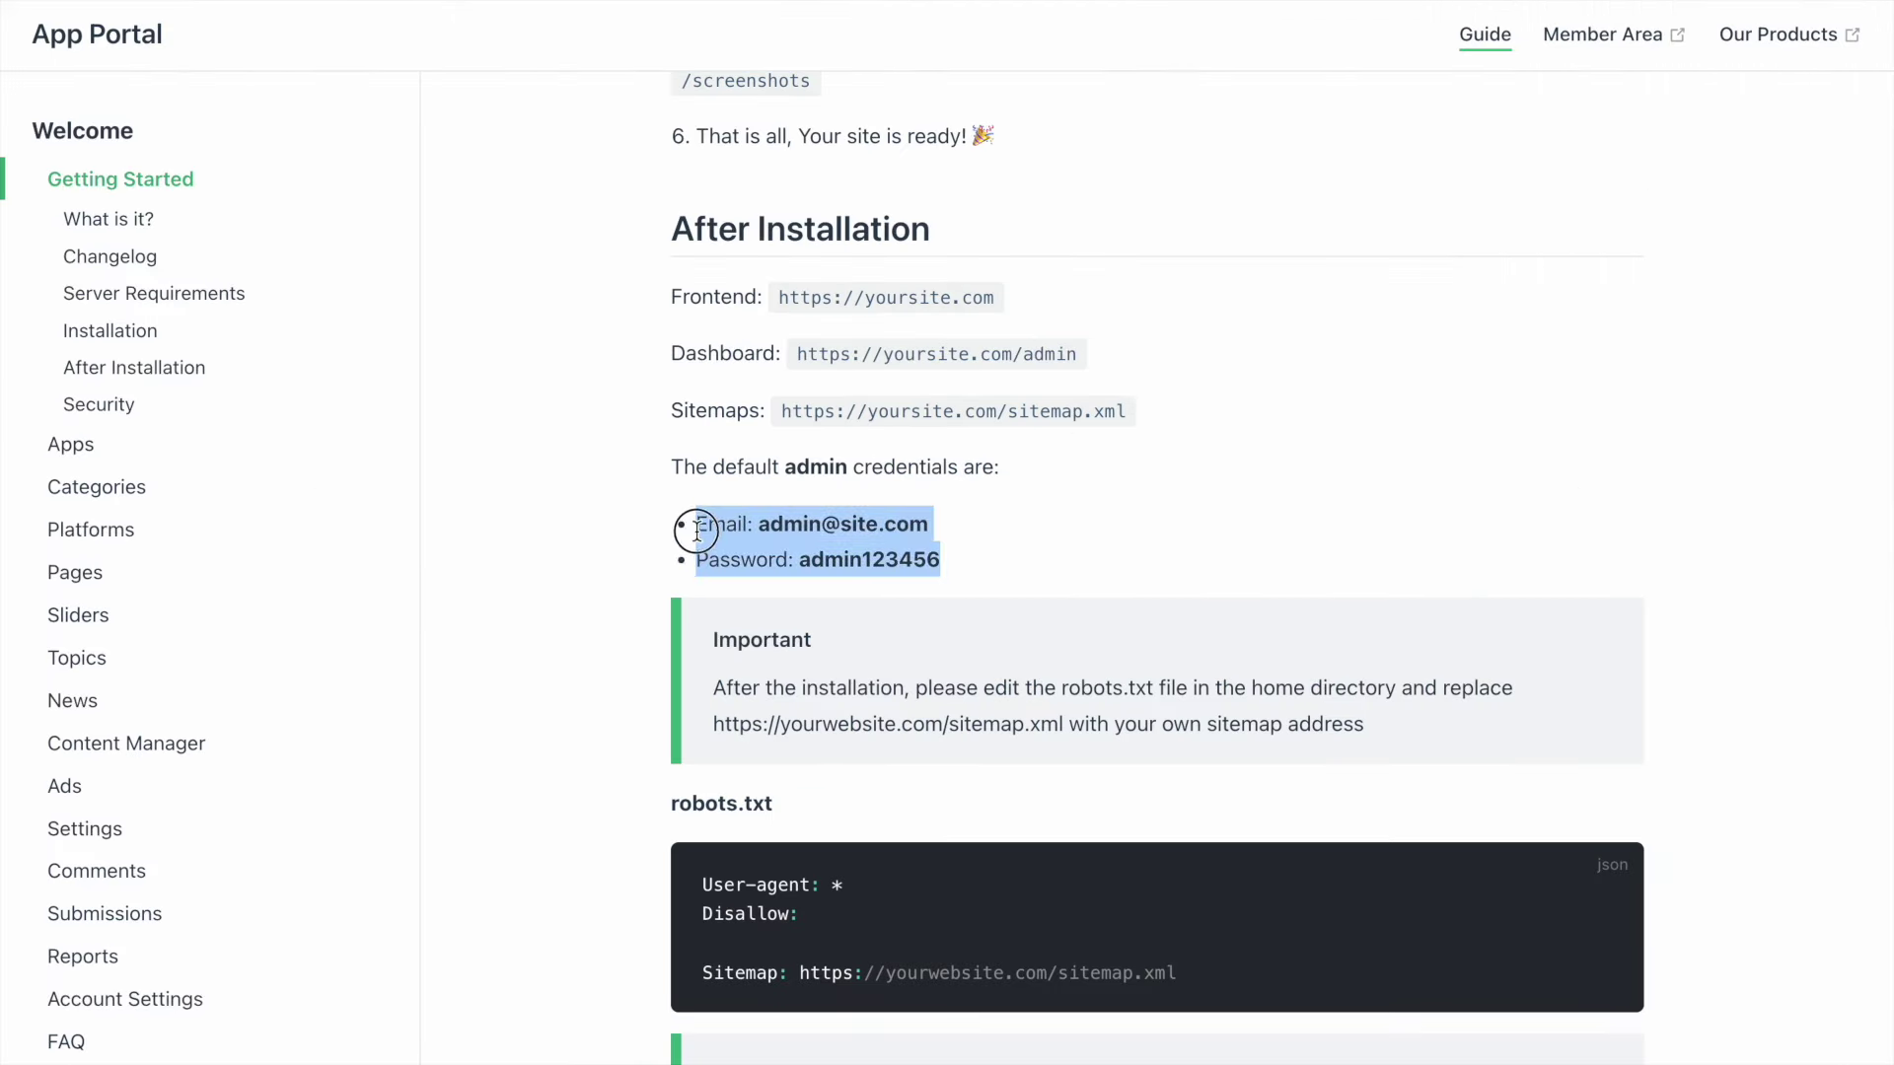
{"action": "left_click", "coordinate": [980, 577]}
{"action": "left_click_drag", "start_coordinate": [970, 563], "coordinate": [804, 560]}
{"action": "right_click", "coordinate": [807, 557]}
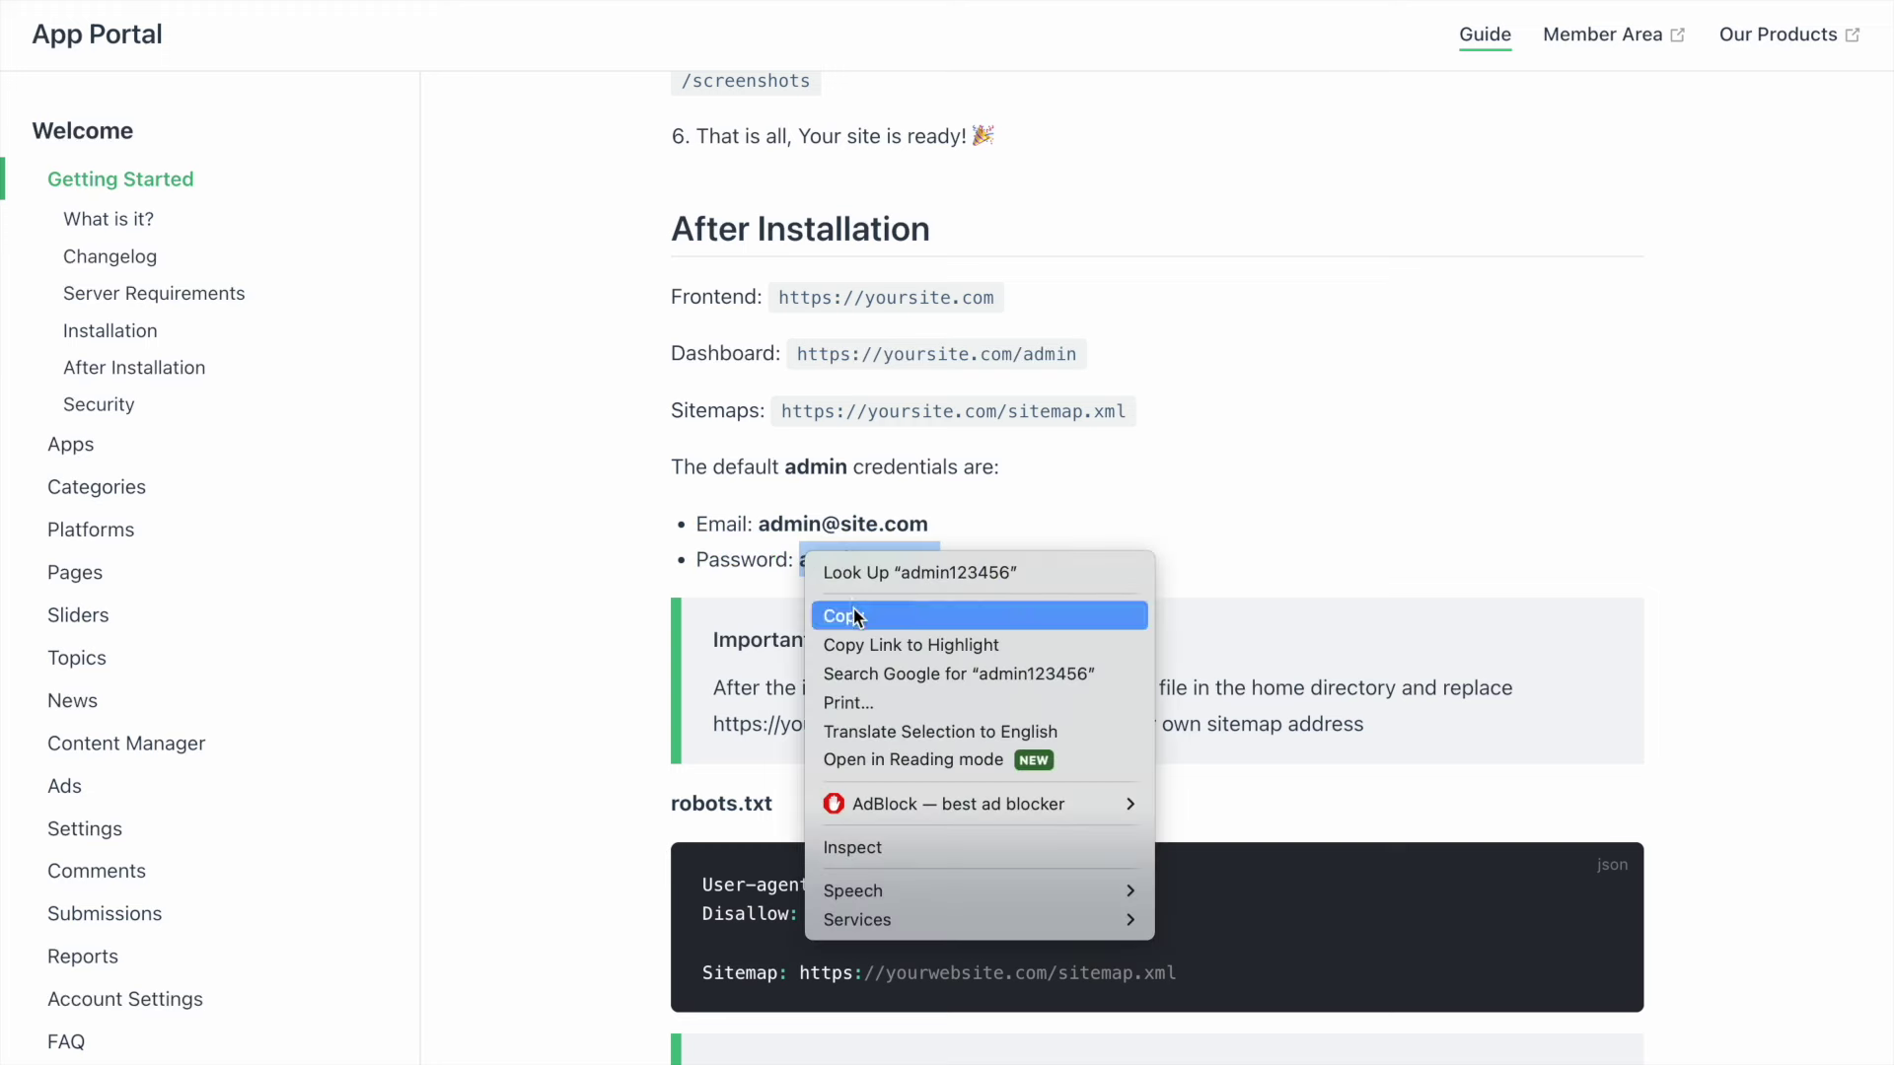
{"action": "left_click", "coordinate": [855, 611]}
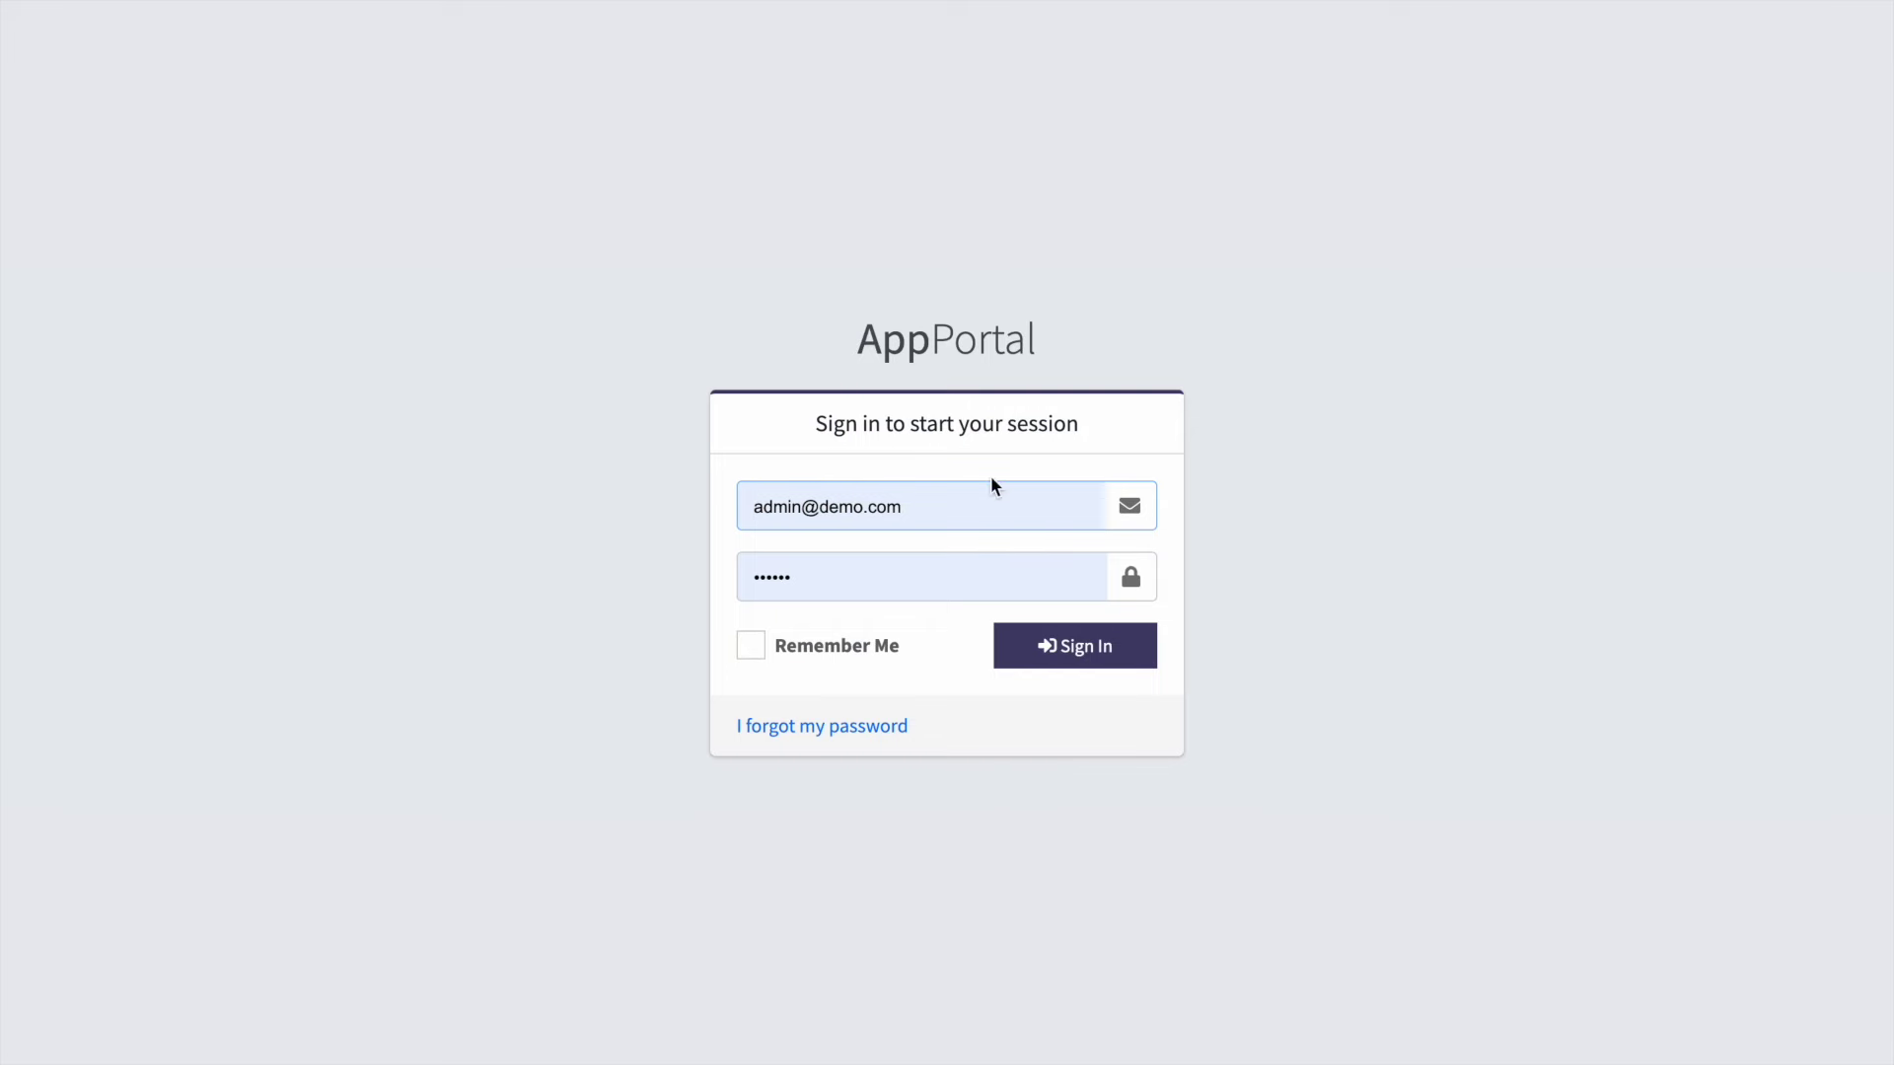
{"action": "left_click", "coordinate": [900, 580]}
- Sign in with the pasted default password, browse the Apps list, and open Account Settings
{"action": "key", "text": "ctrl+a"}
{"action": "key", "text": "ctrl+v"}
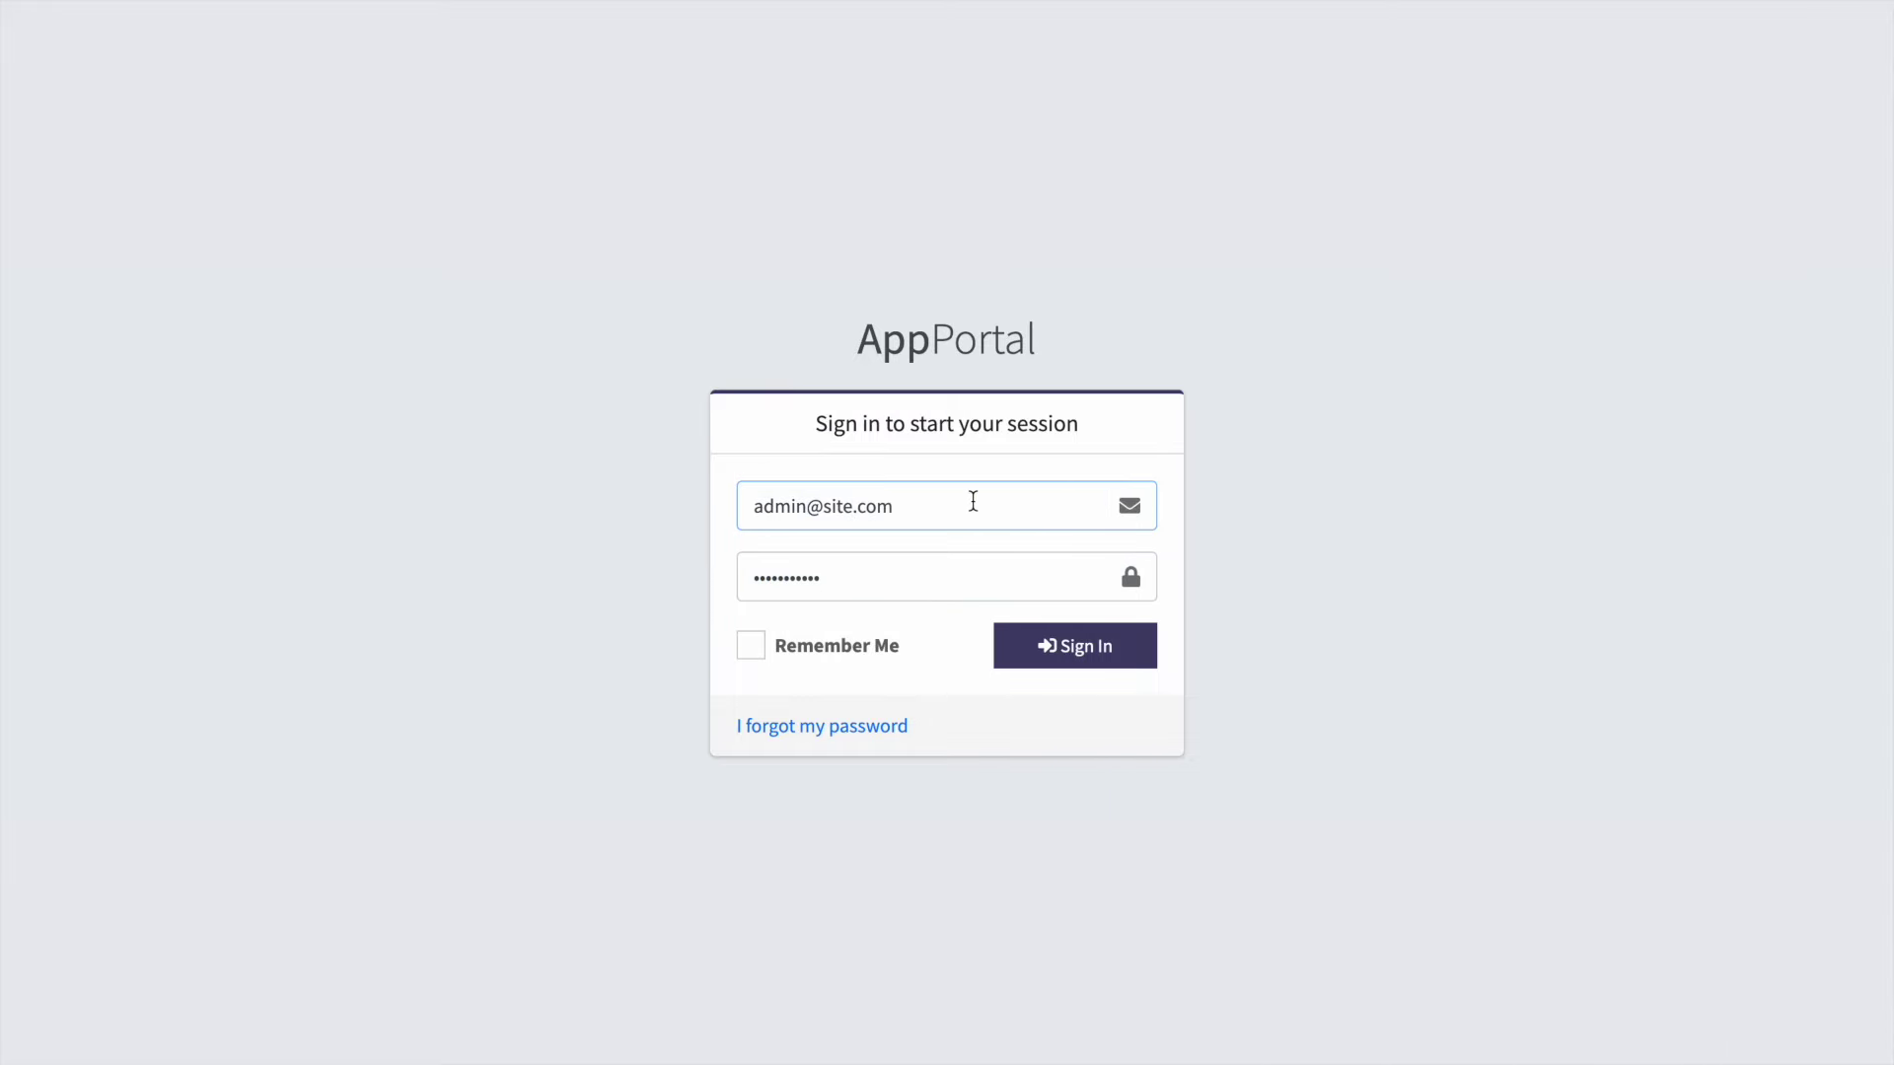
{"action": "left_click", "coordinate": [1097, 671]}
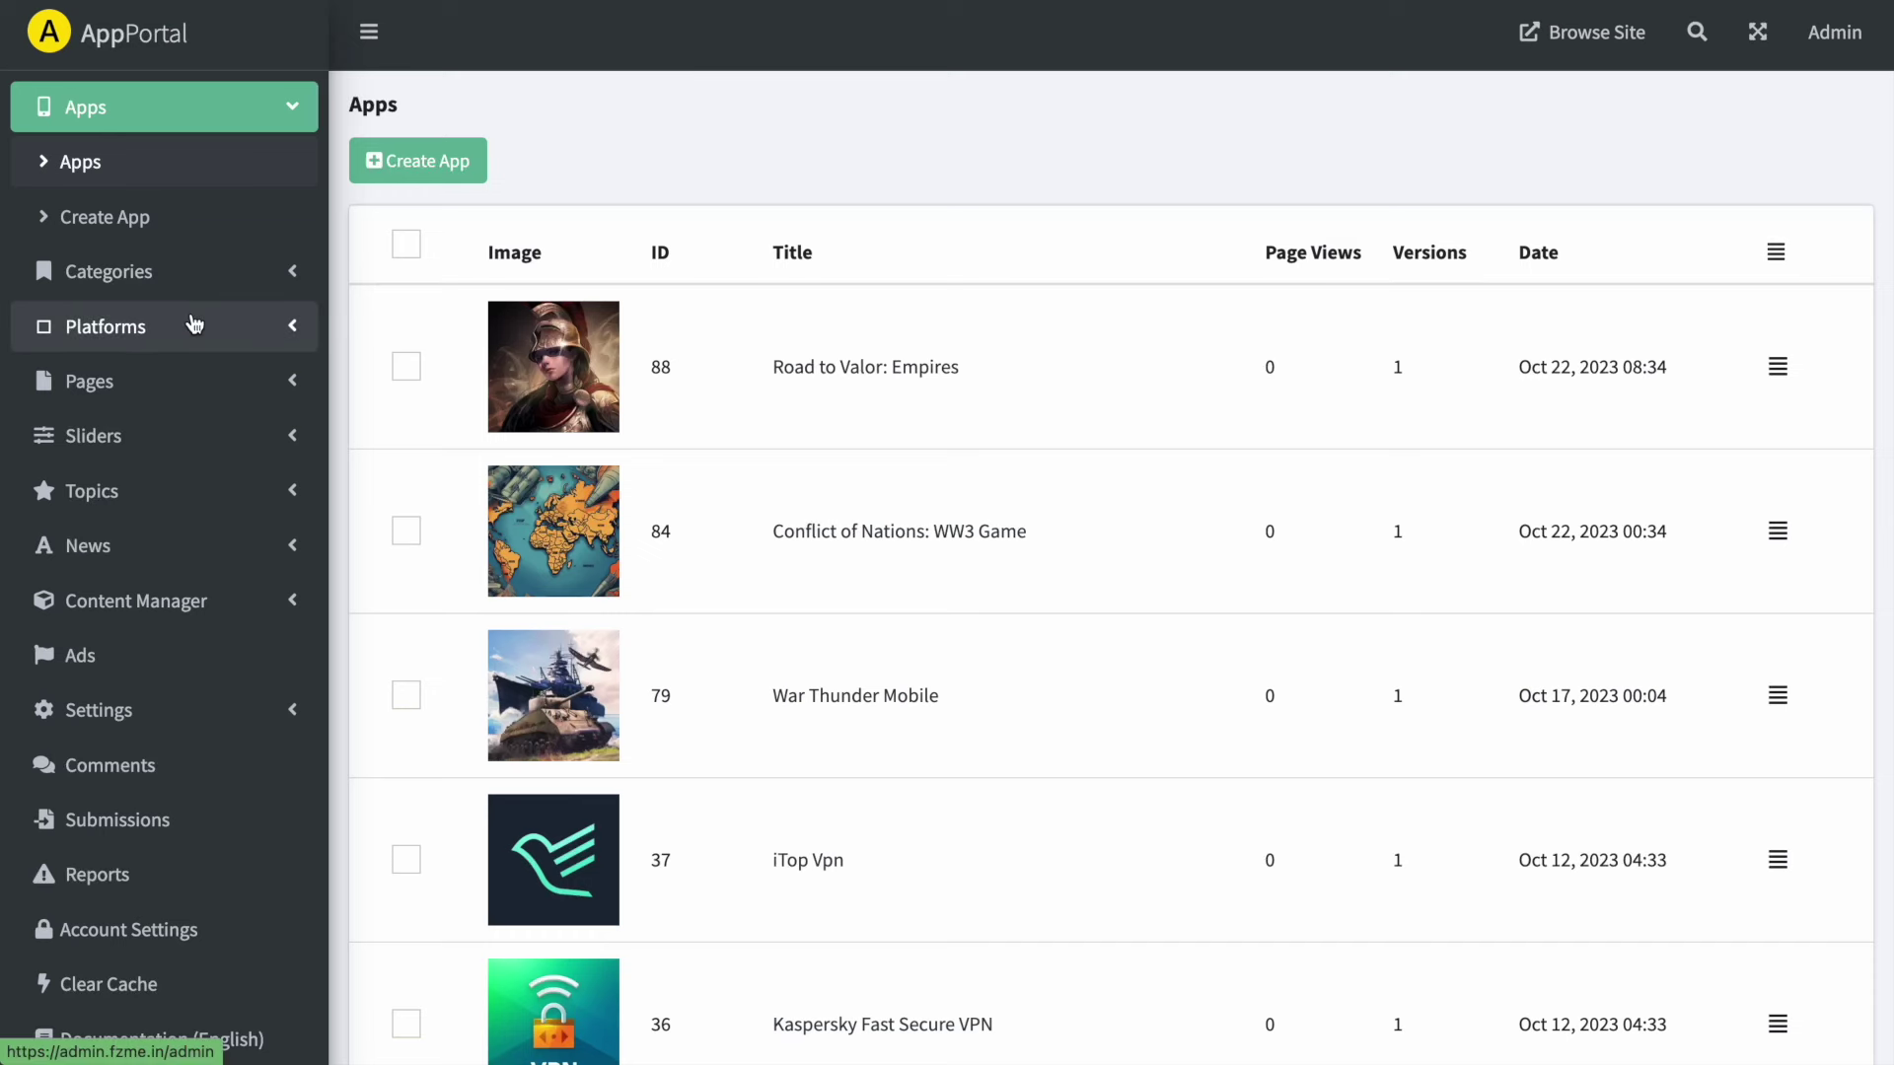
{"action": "scroll", "coordinate": [192, 318], "scroll_direction": "down", "scroll_amount": 10}
{"action": "scroll", "coordinate": [196, 311], "scroll_direction": "up", "scroll_amount": 8}
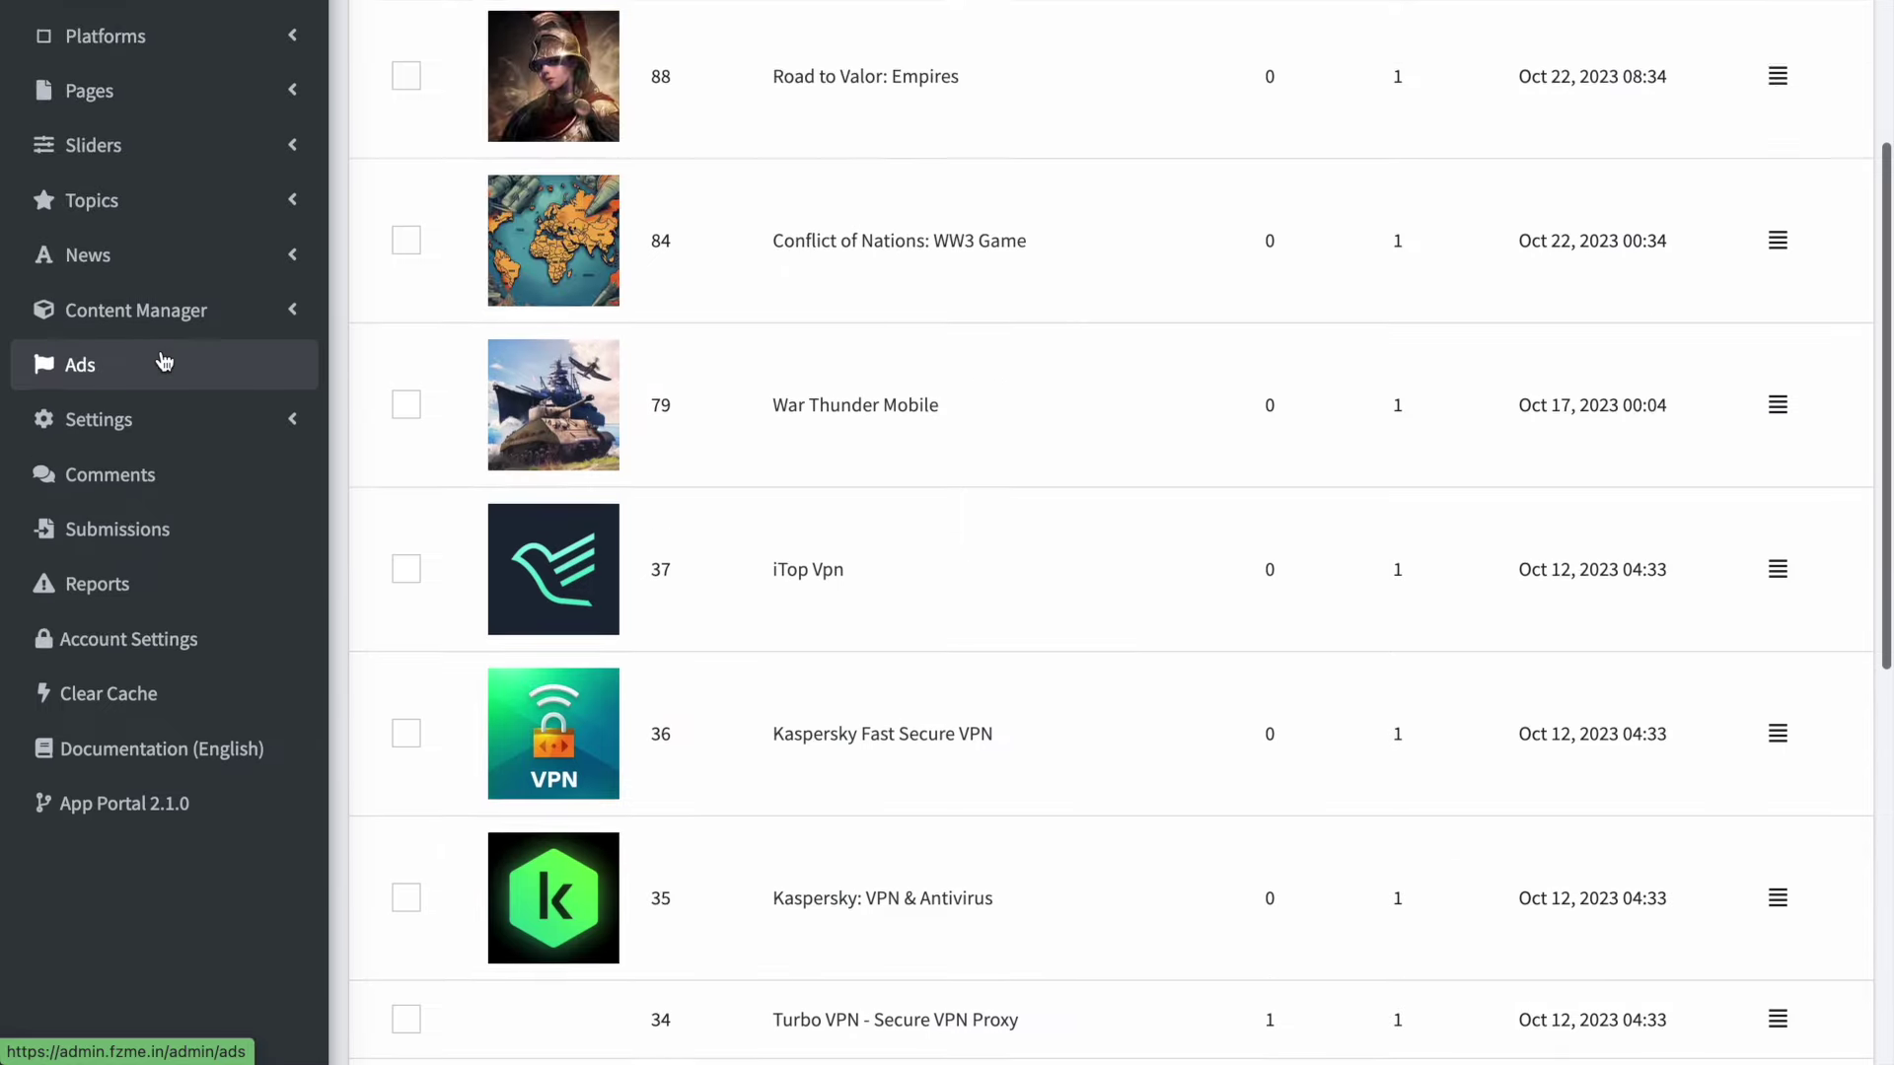
{"action": "scroll", "coordinate": [164, 361], "scroll_direction": "down", "scroll_amount": 1}
{"action": "left_click", "coordinate": [128, 614]}
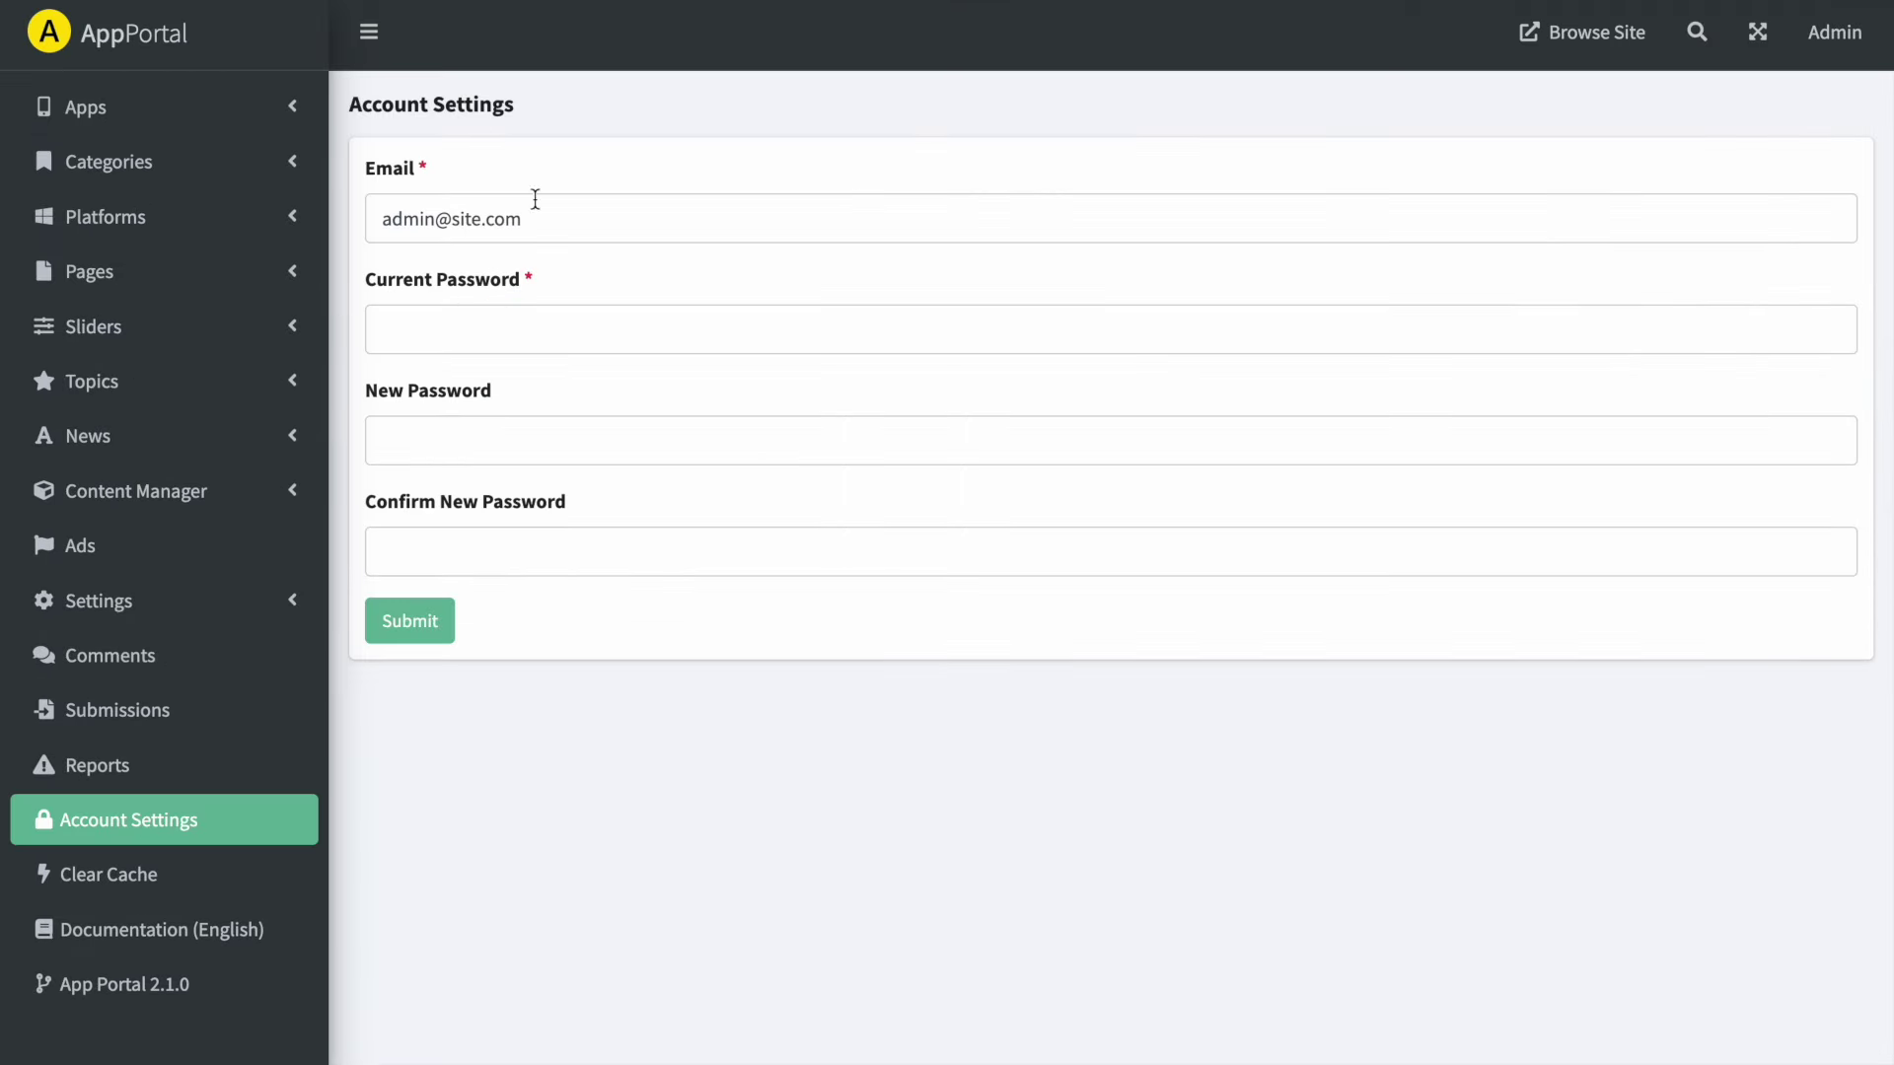
- Check the admin email and blank password fields, then expand the Settings menu
{"action": "triple_click", "coordinate": [564, 219]}
{"action": "left_click", "coordinate": [385, 438]}
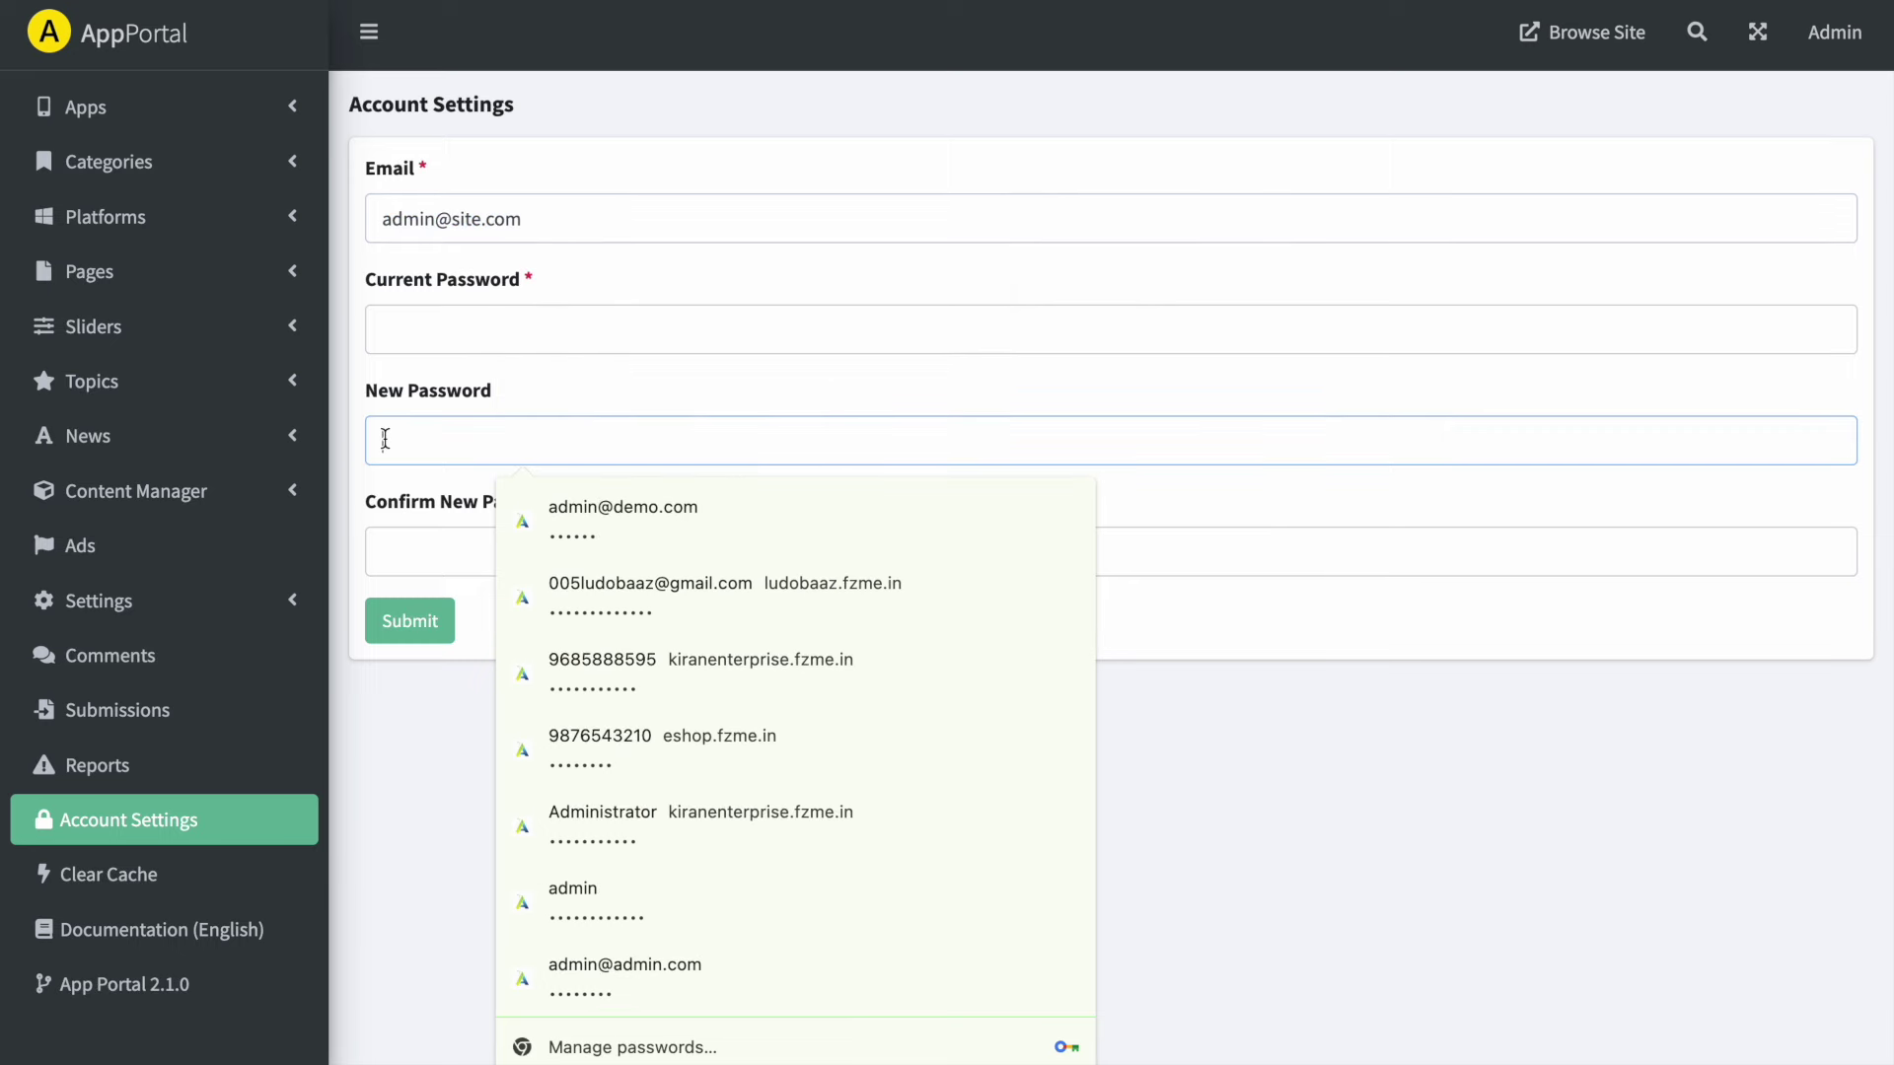
{"action": "left_click", "coordinate": [452, 736]}
{"action": "scroll", "coordinate": [163, 764], "scroll_direction": "down", "scroll_amount": 1}
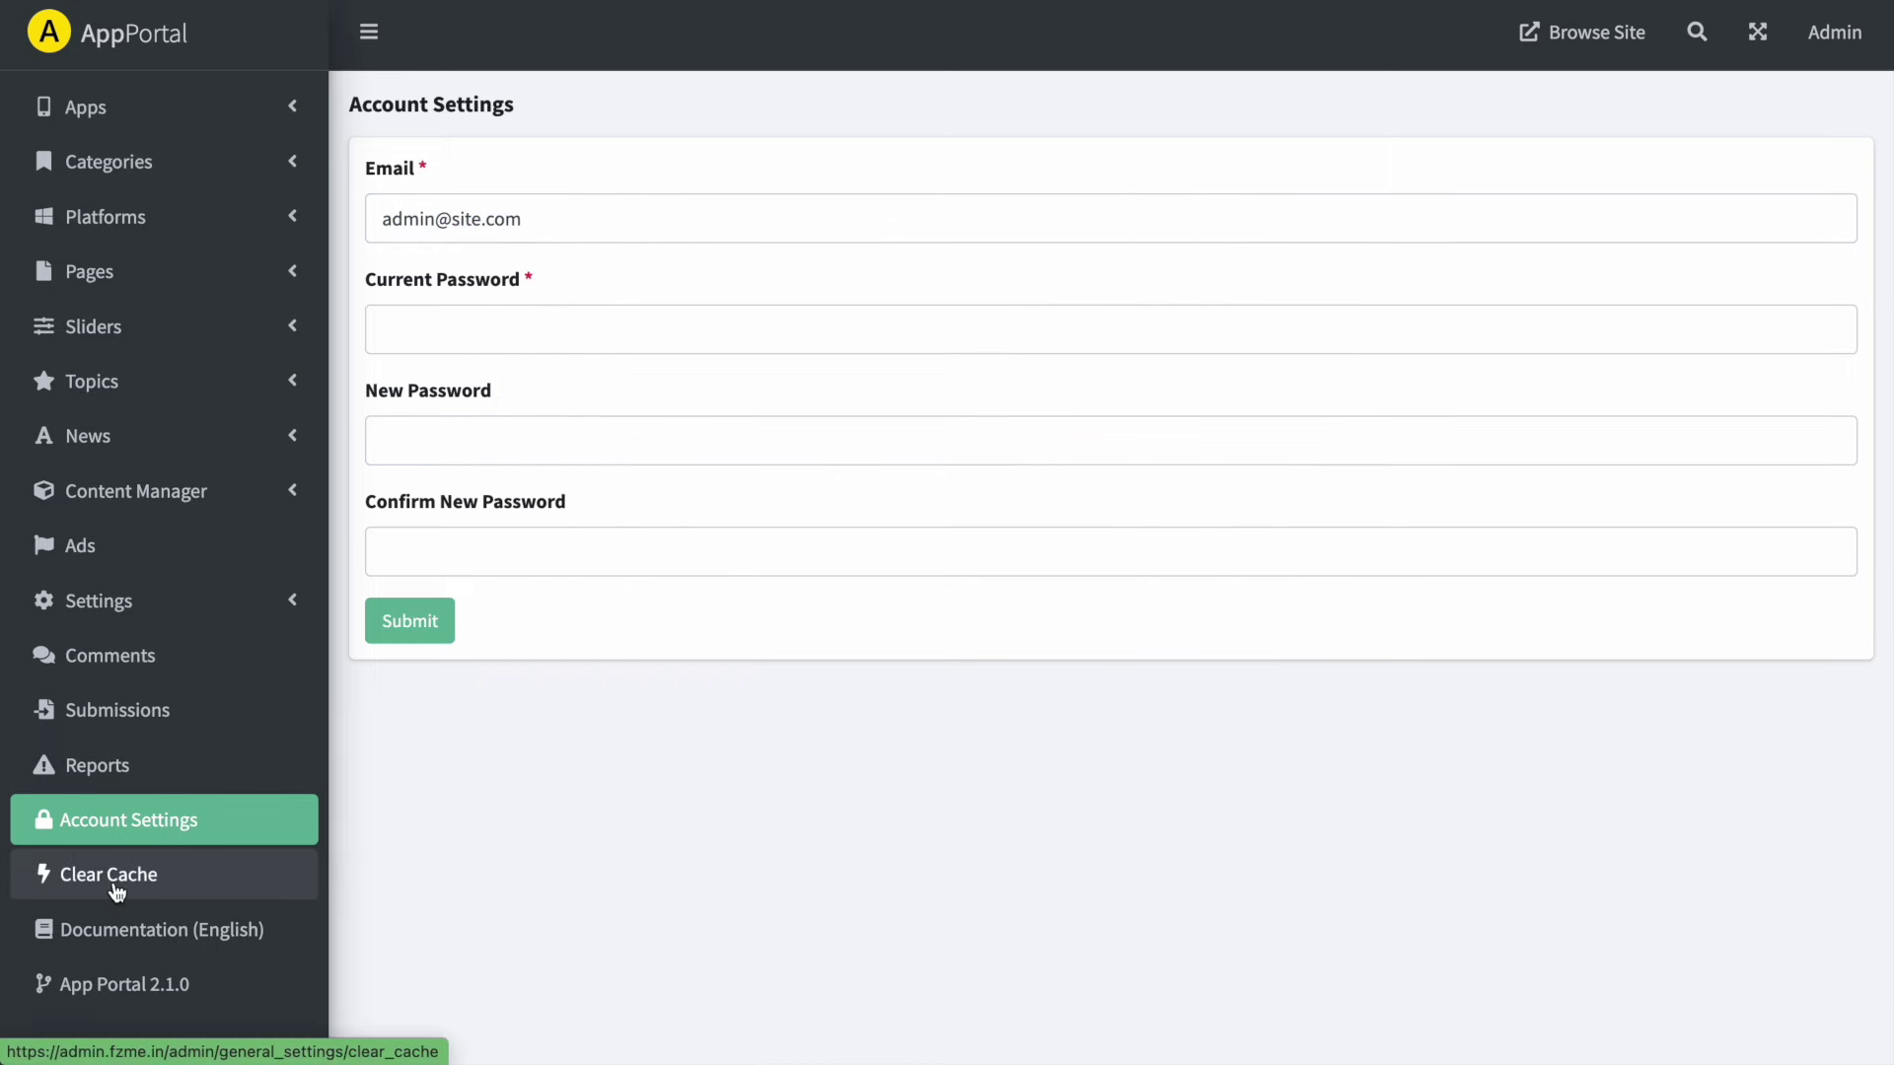
{"action": "left_click", "coordinate": [153, 599]}
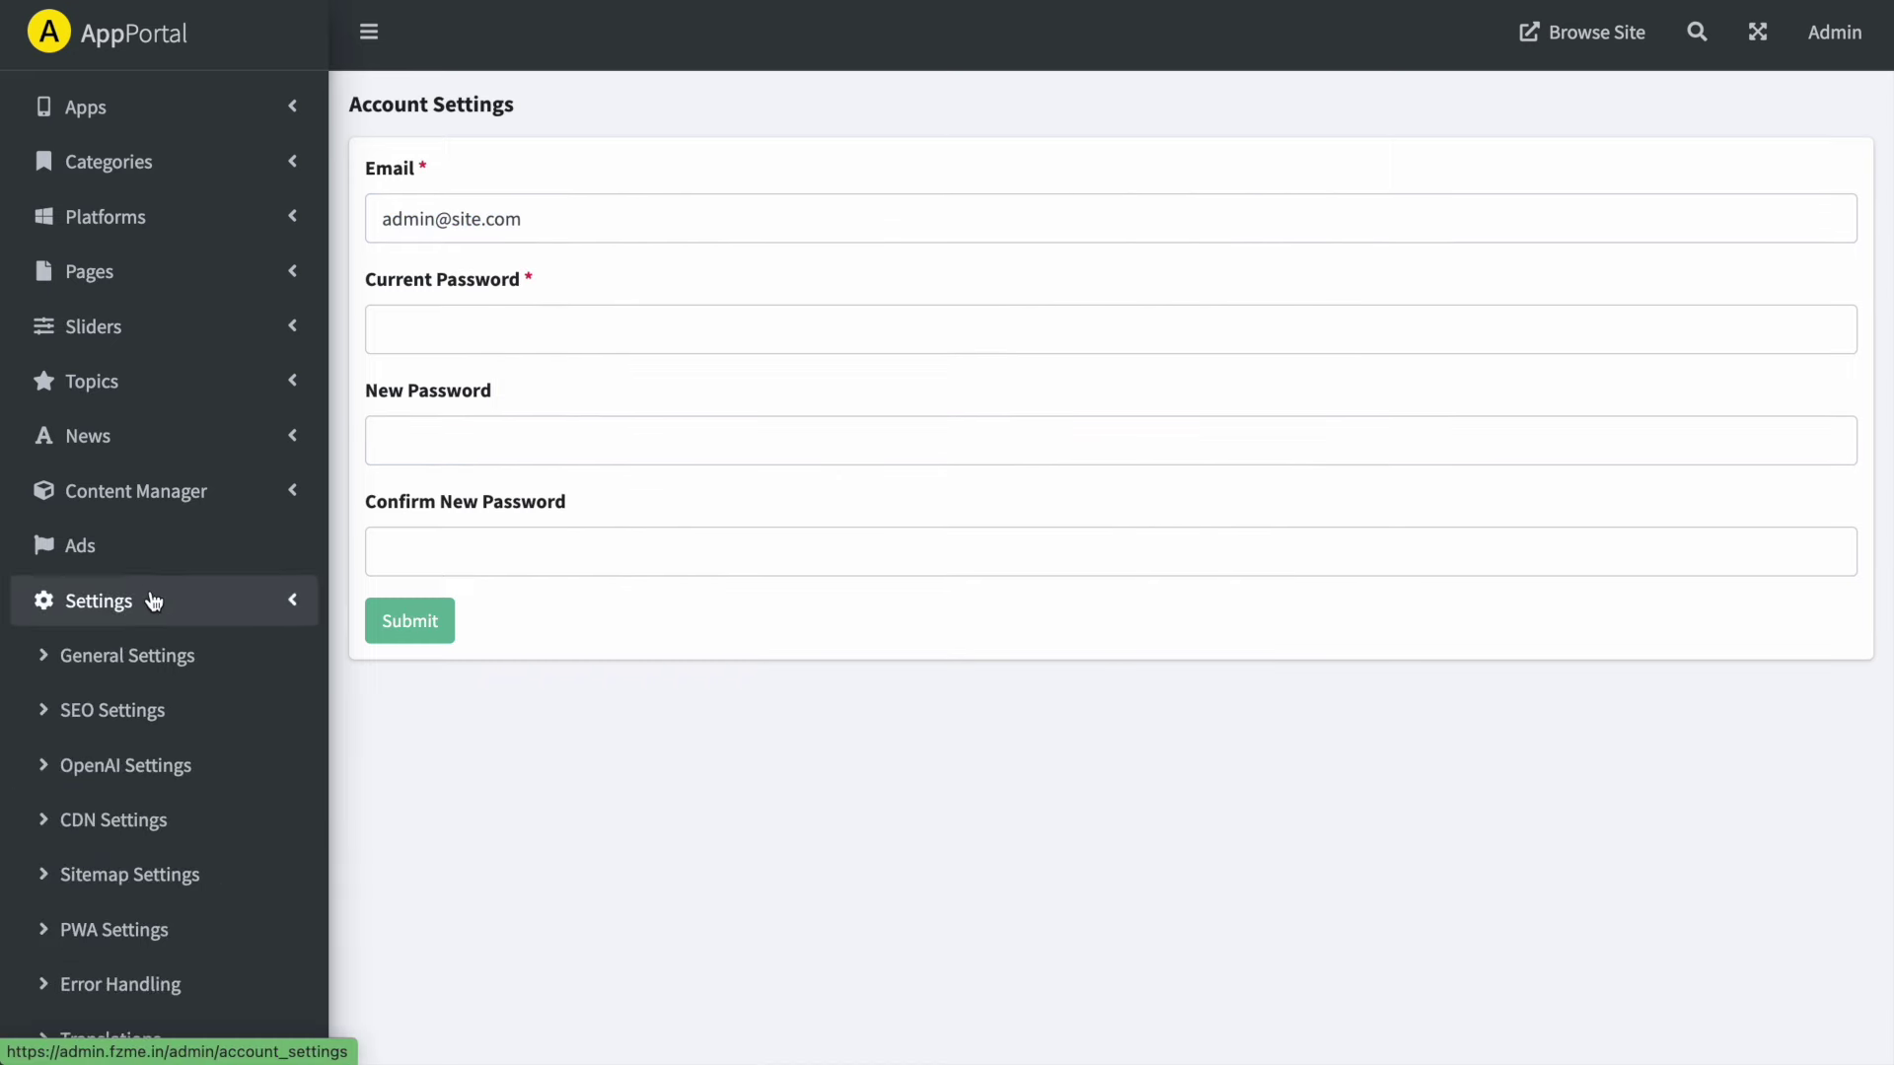
- Open General Settings and inspect the Admin Email, X Account and Facebook Page URL
{"action": "left_click", "coordinate": [104, 651]}
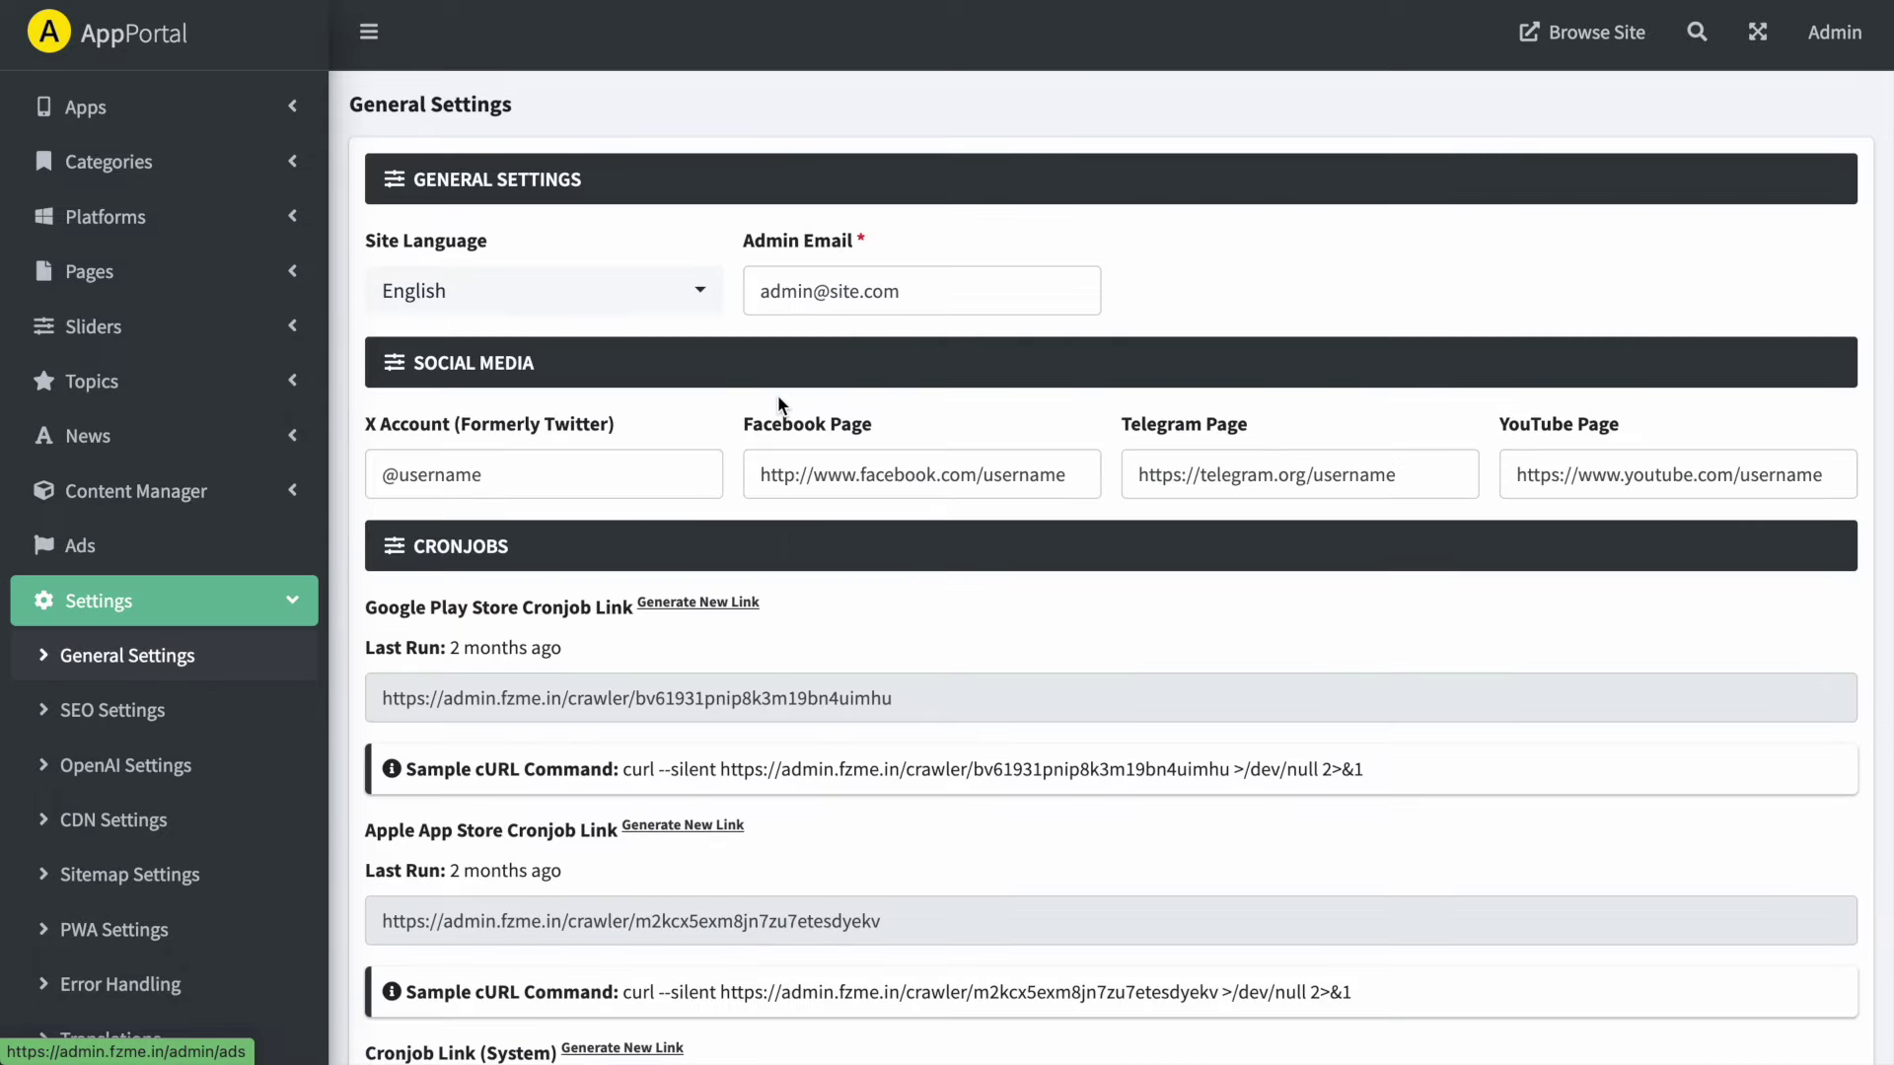
{"action": "double_click", "coordinate": [941, 306]}
{"action": "left_click", "coordinate": [941, 305]}
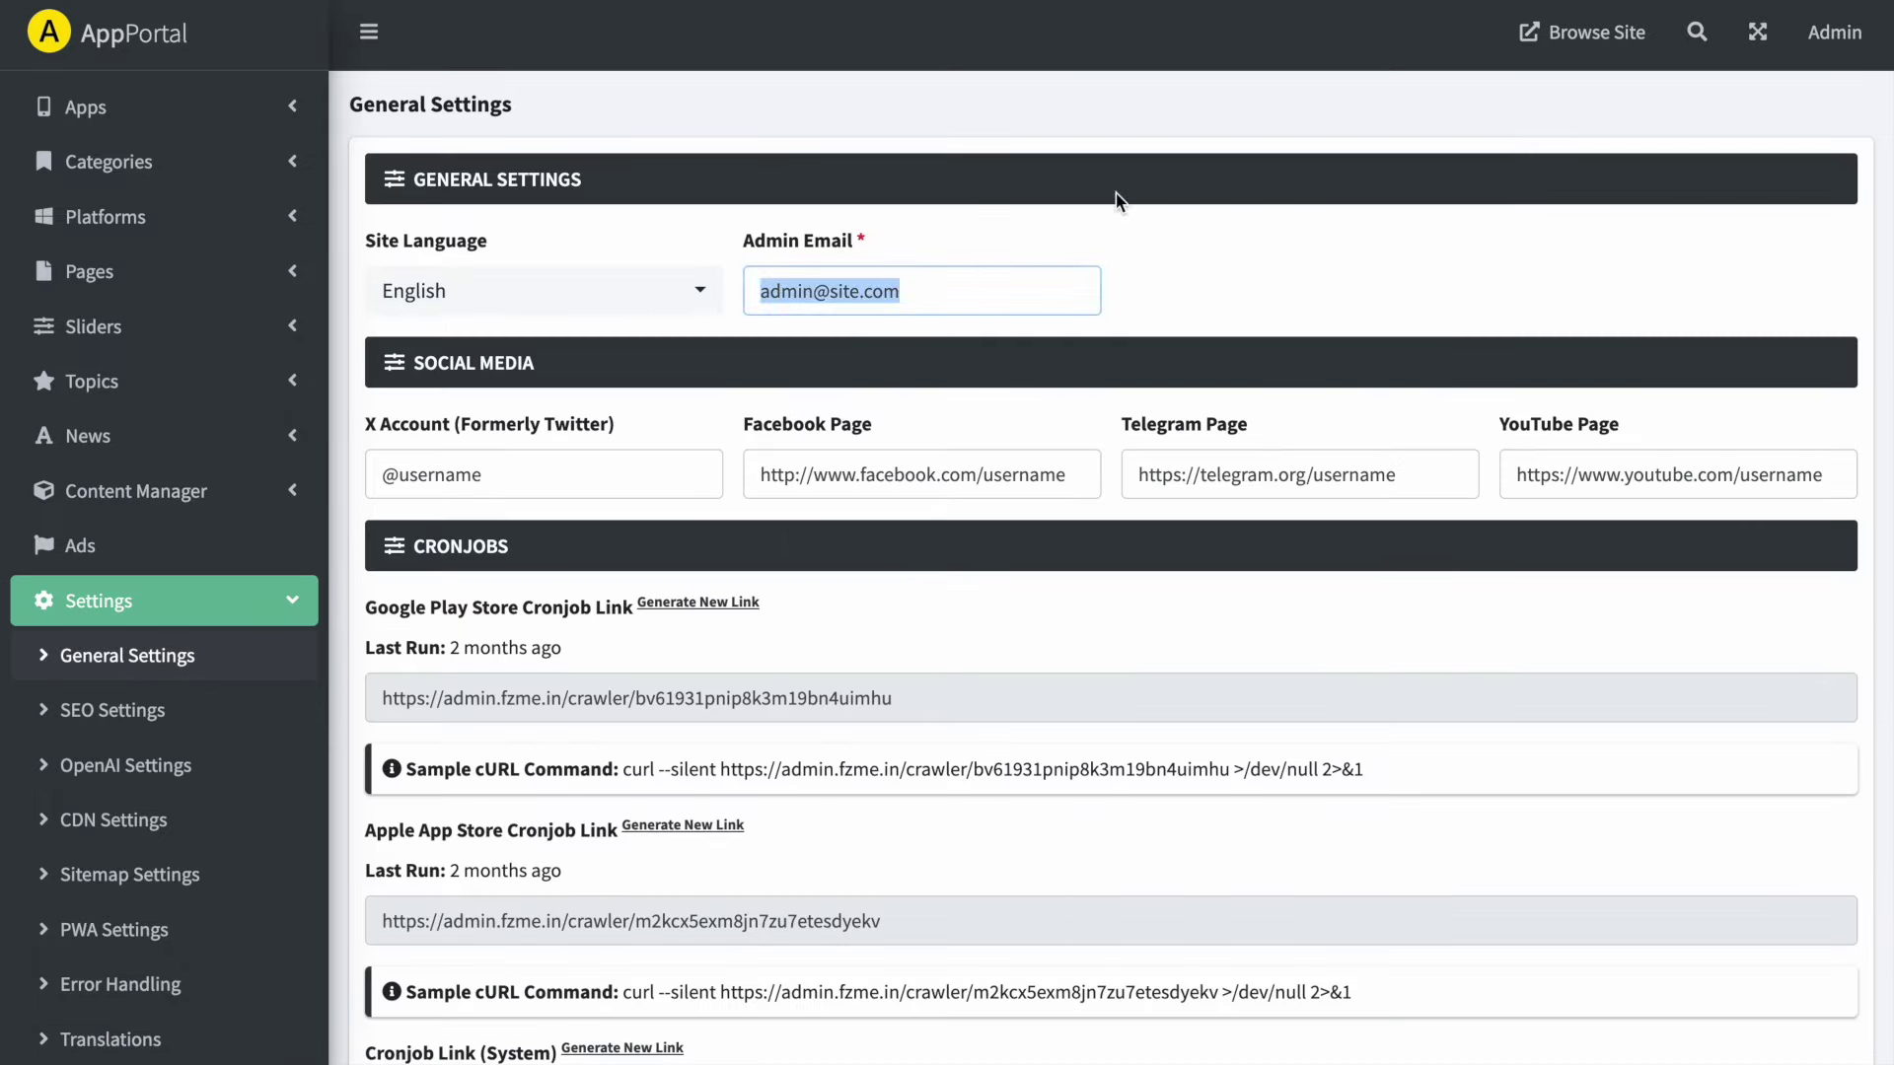
{"action": "scroll", "coordinate": [1115, 193], "scroll_direction": "down", "scroll_amount": 2}
{"action": "left_click", "coordinate": [572, 337]}
{"action": "triple_click", "coordinate": [572, 338]}
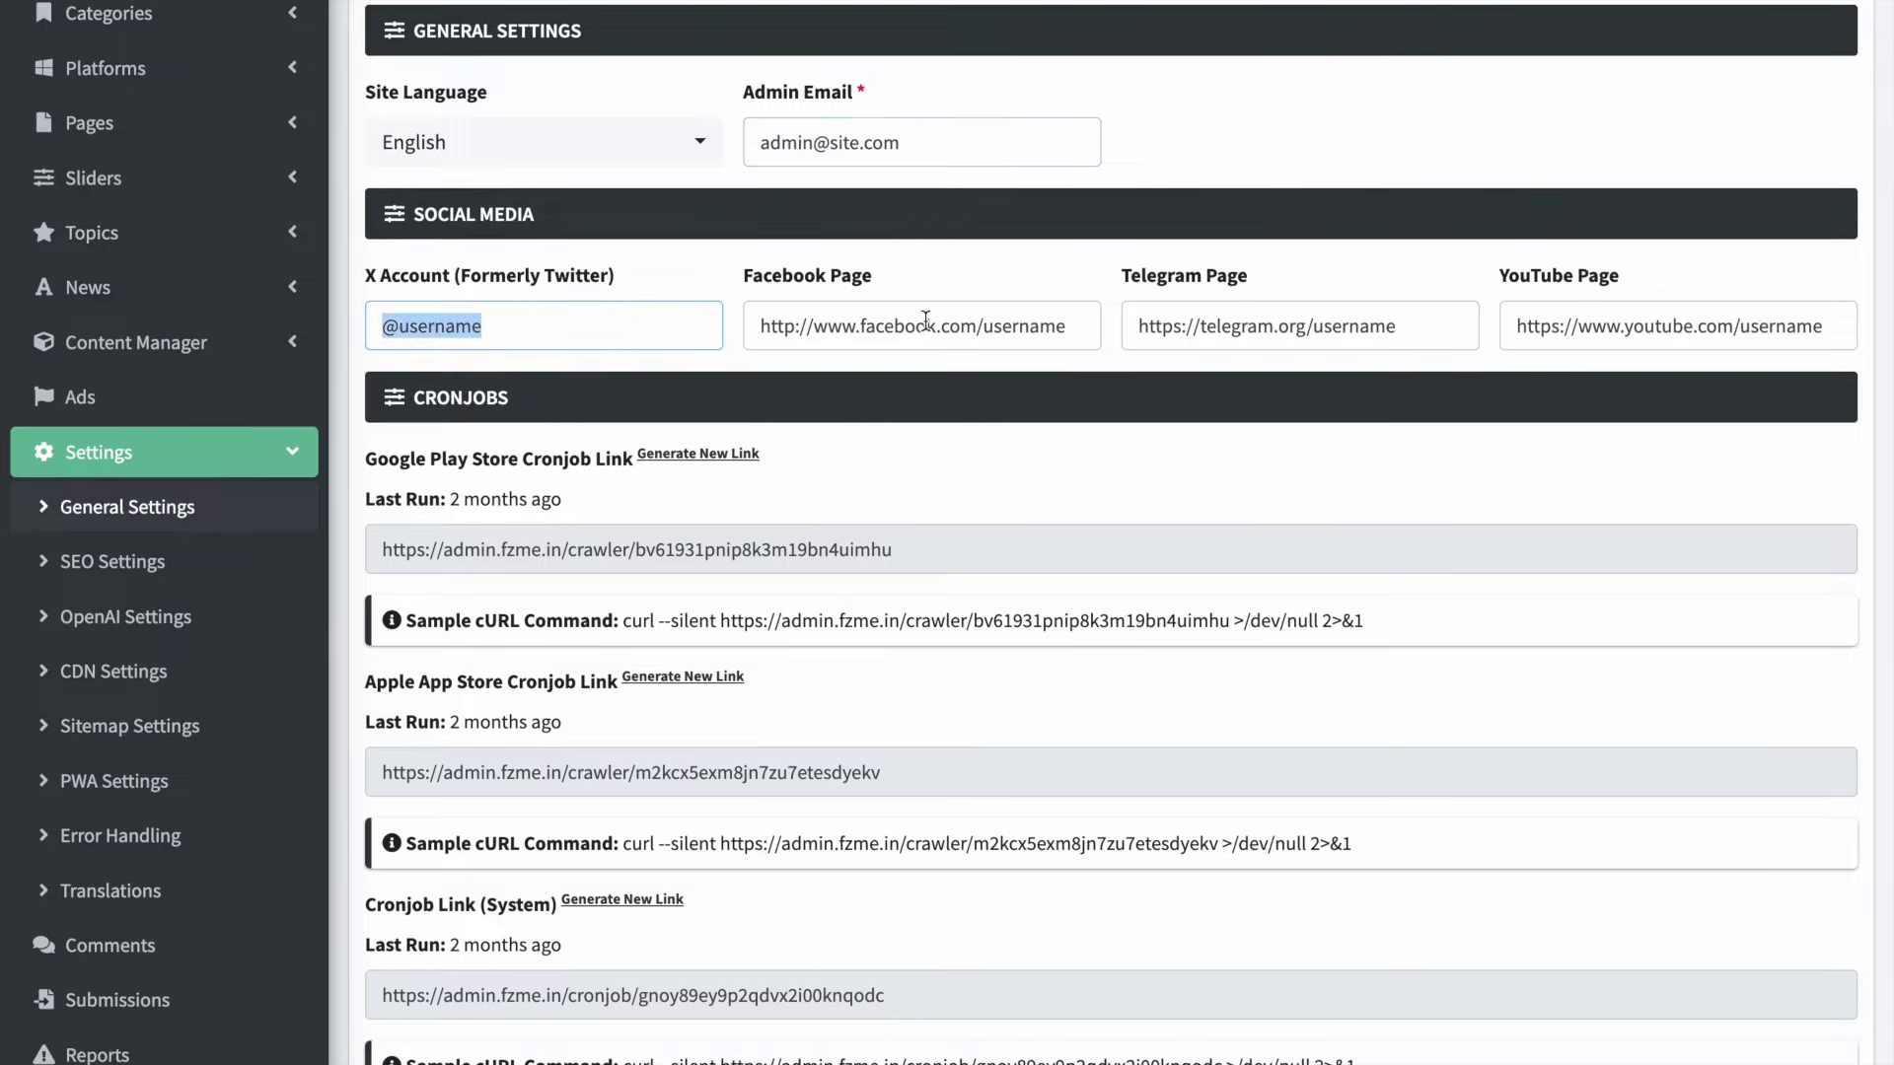
{"action": "triple_click", "coordinate": [927, 326]}
- Review the remaining General Settings, then open the Ads list of ad spots
{"action": "scroll", "coordinate": [562, 550], "scroll_direction": "down", "scroll_amount": 2}
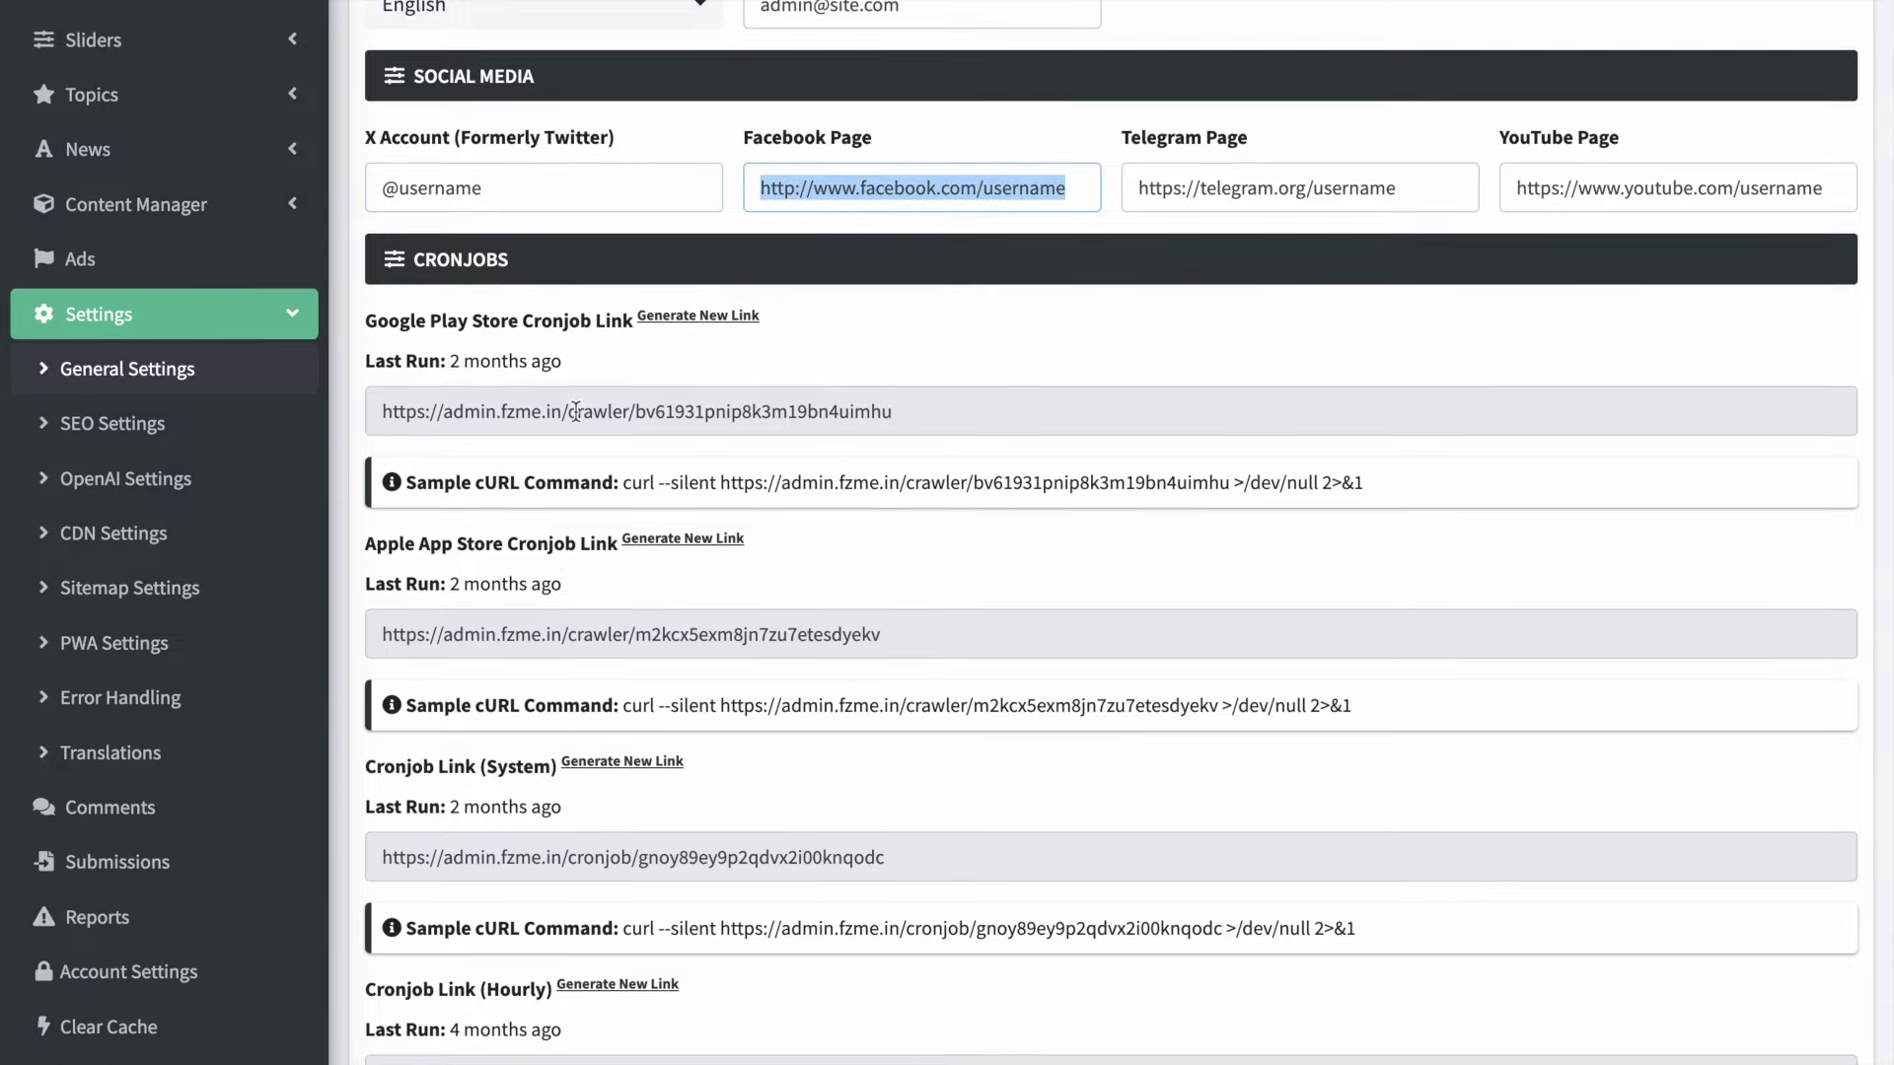
{"action": "scroll", "coordinate": [575, 410], "scroll_direction": "down", "scroll_amount": 4}
{"action": "scroll", "coordinate": [574, 409], "scroll_direction": "down", "scroll_amount": 4}
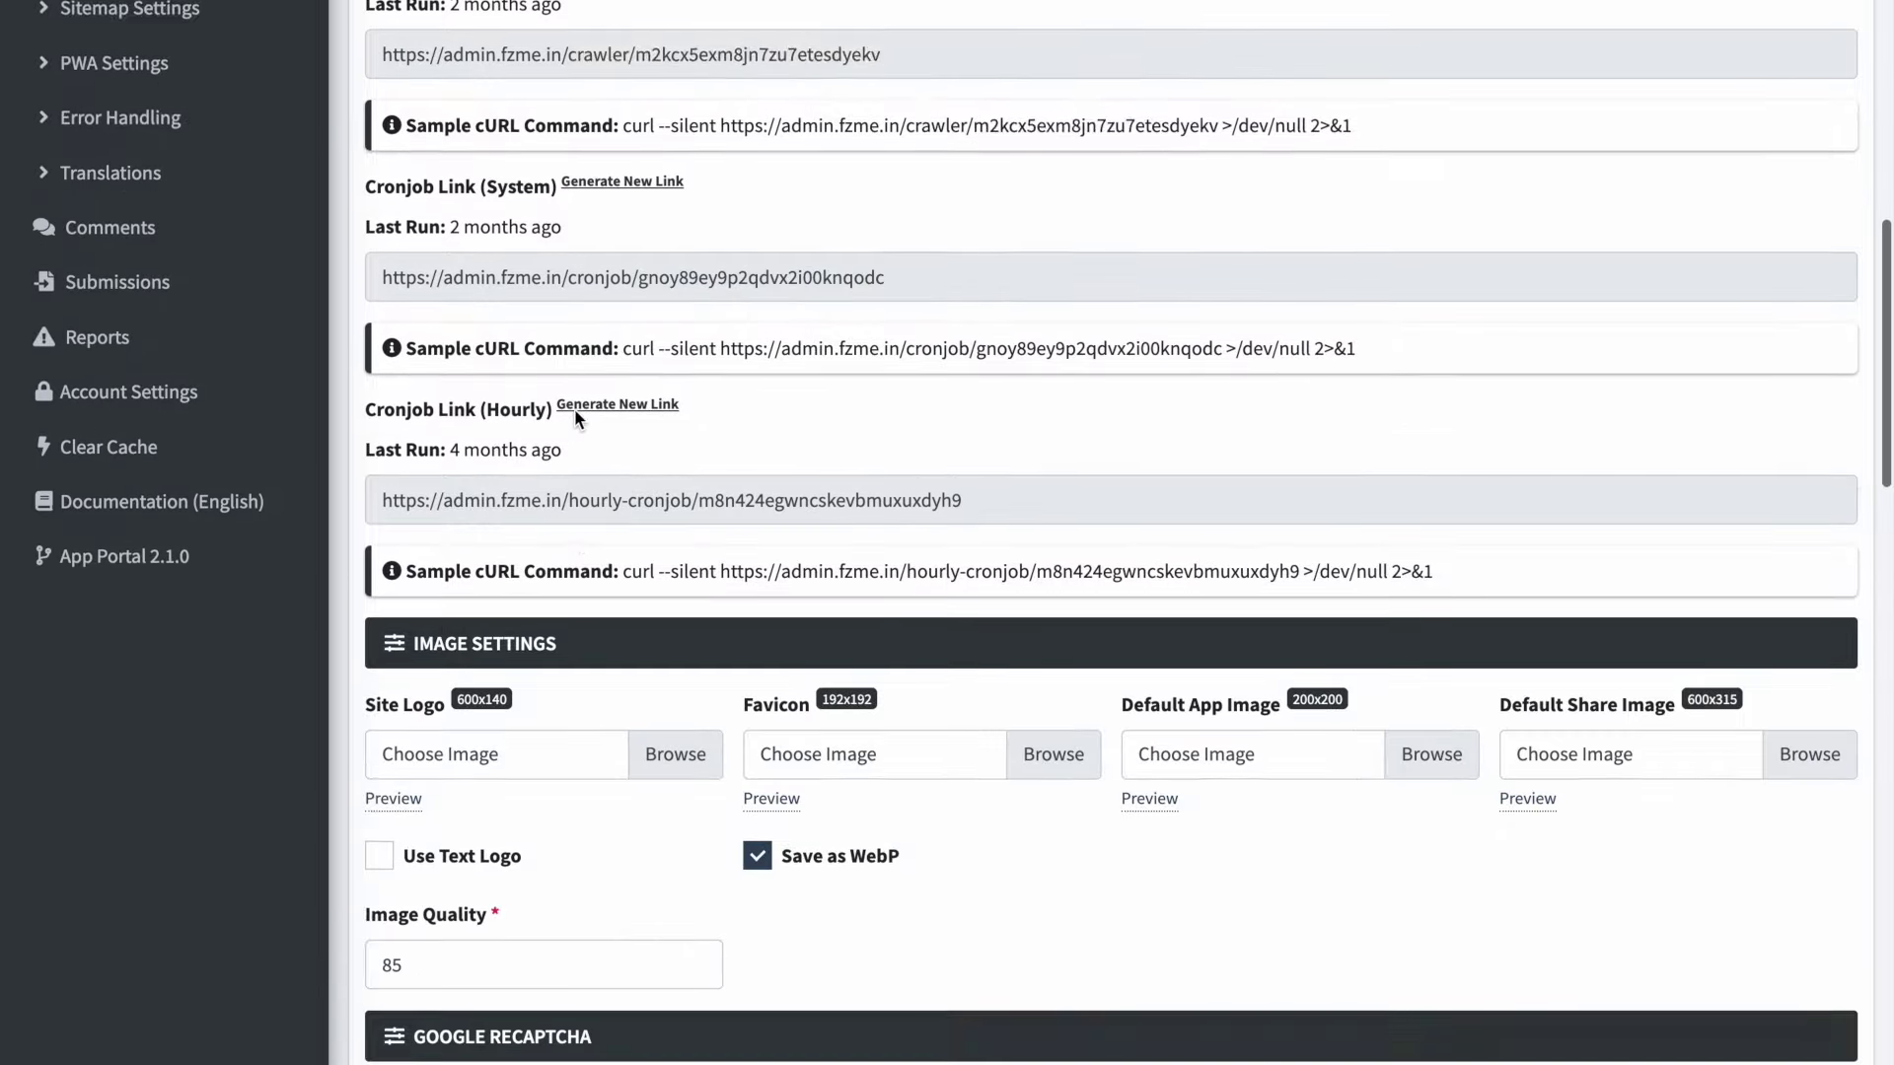
{"action": "scroll", "coordinate": [574, 408], "scroll_direction": "down", "scroll_amount": 3}
{"action": "scroll", "coordinate": [574, 409], "scroll_direction": "down", "scroll_amount": 1}
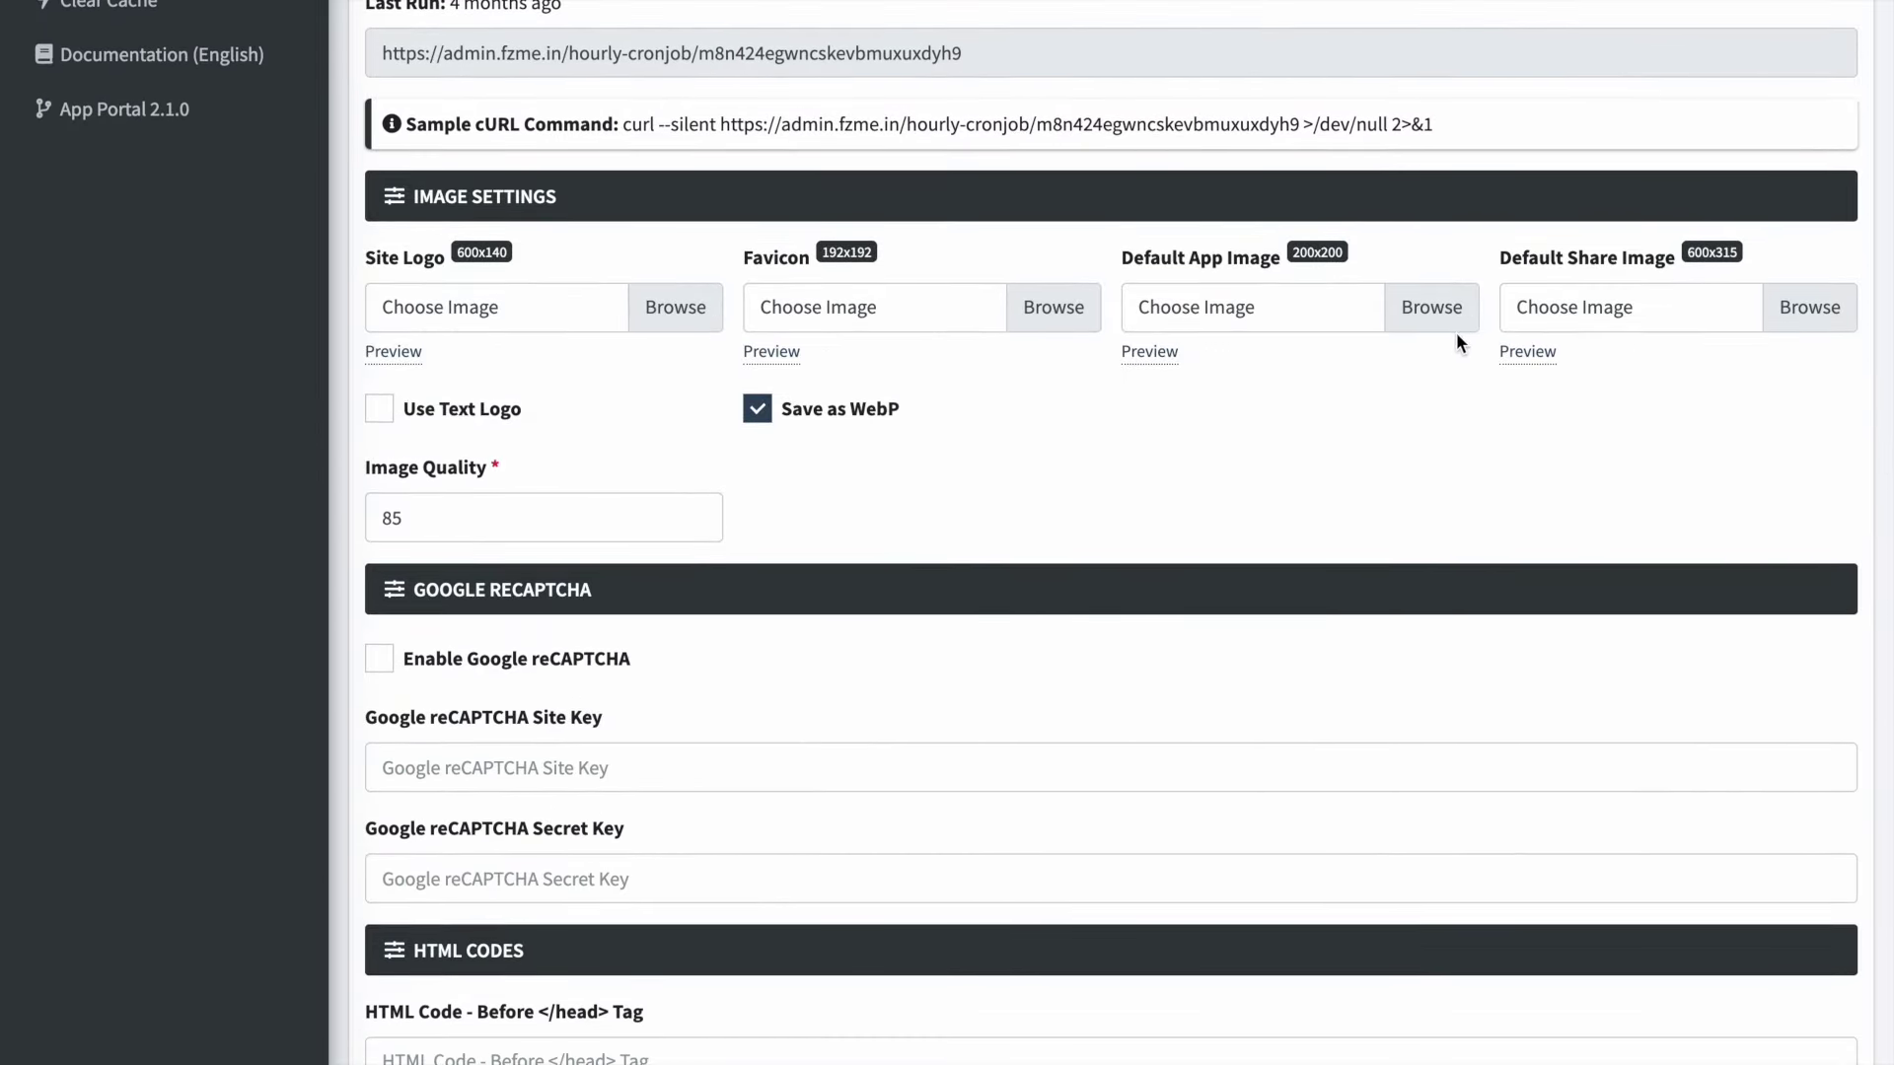
{"action": "scroll", "coordinate": [917, 412], "scroll_direction": "down", "scroll_amount": 3}
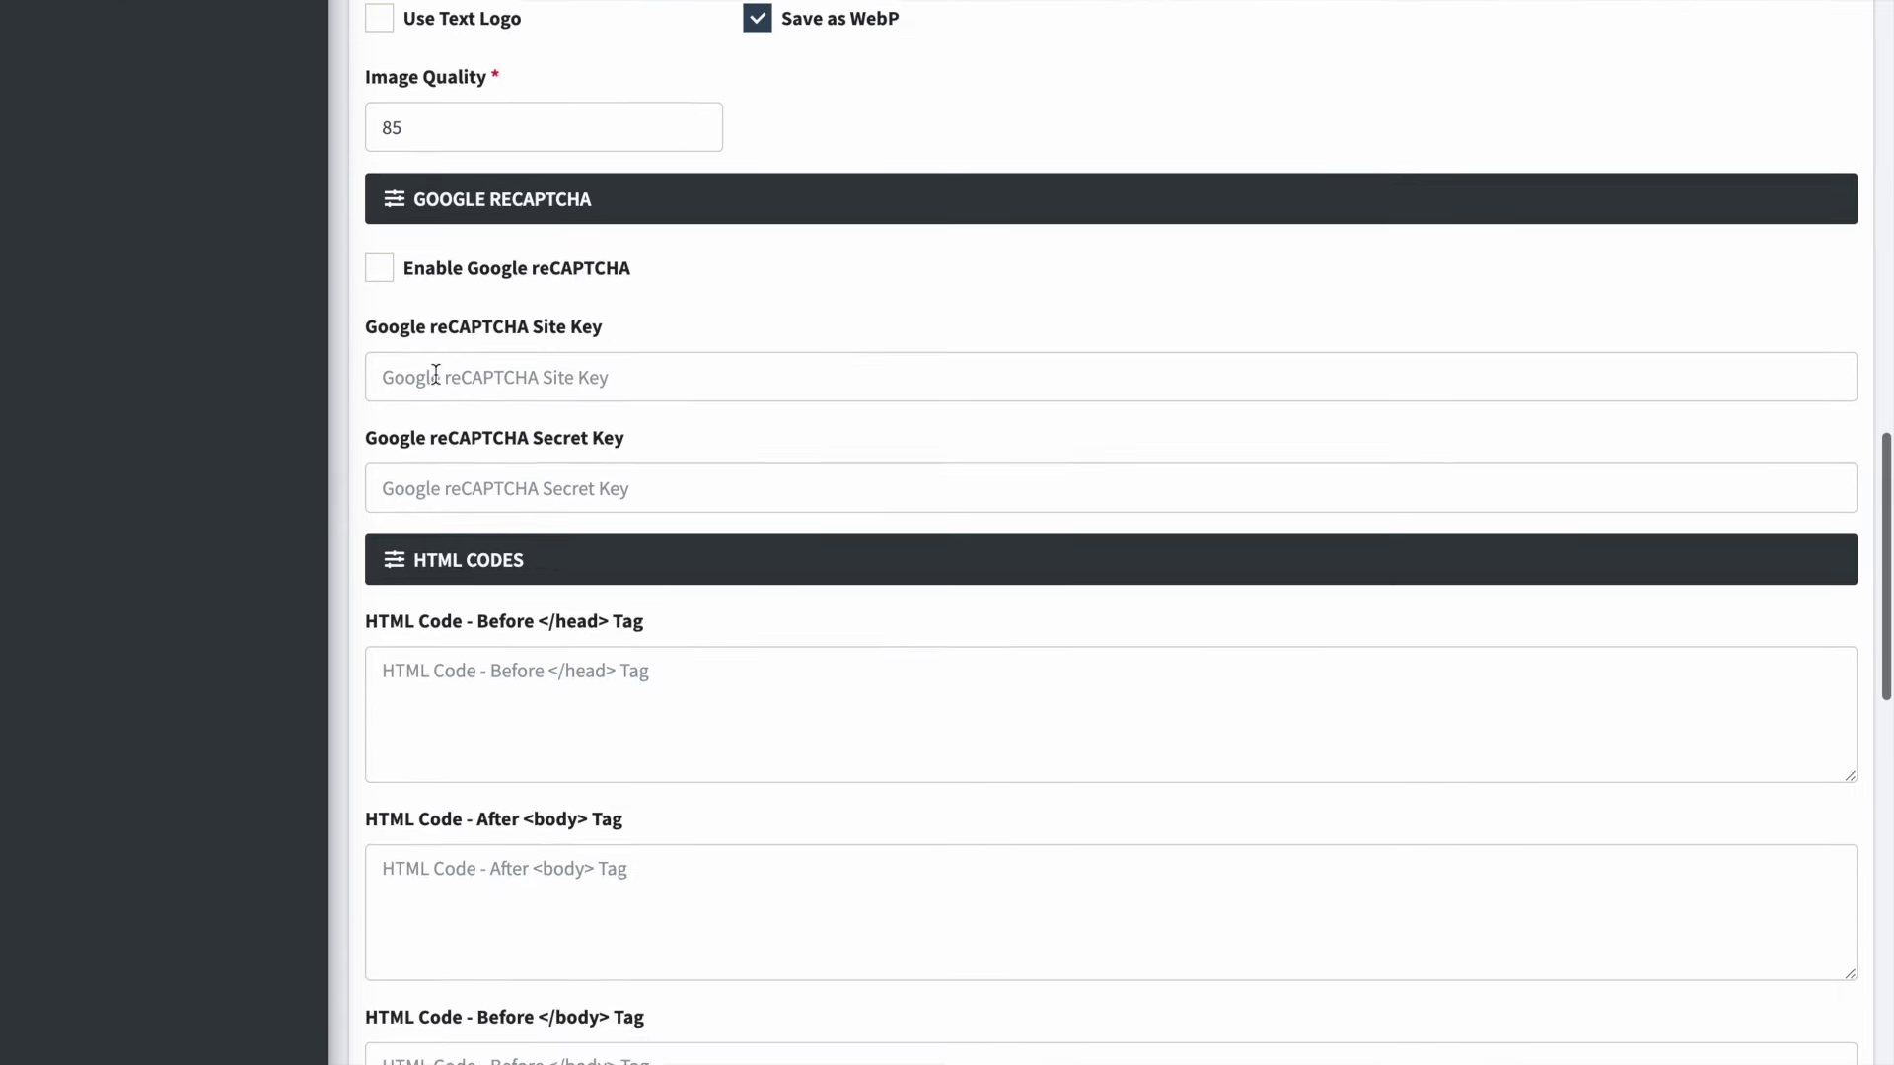
{"action": "scroll", "coordinate": [357, 273], "scroll_direction": "down", "scroll_amount": 3}
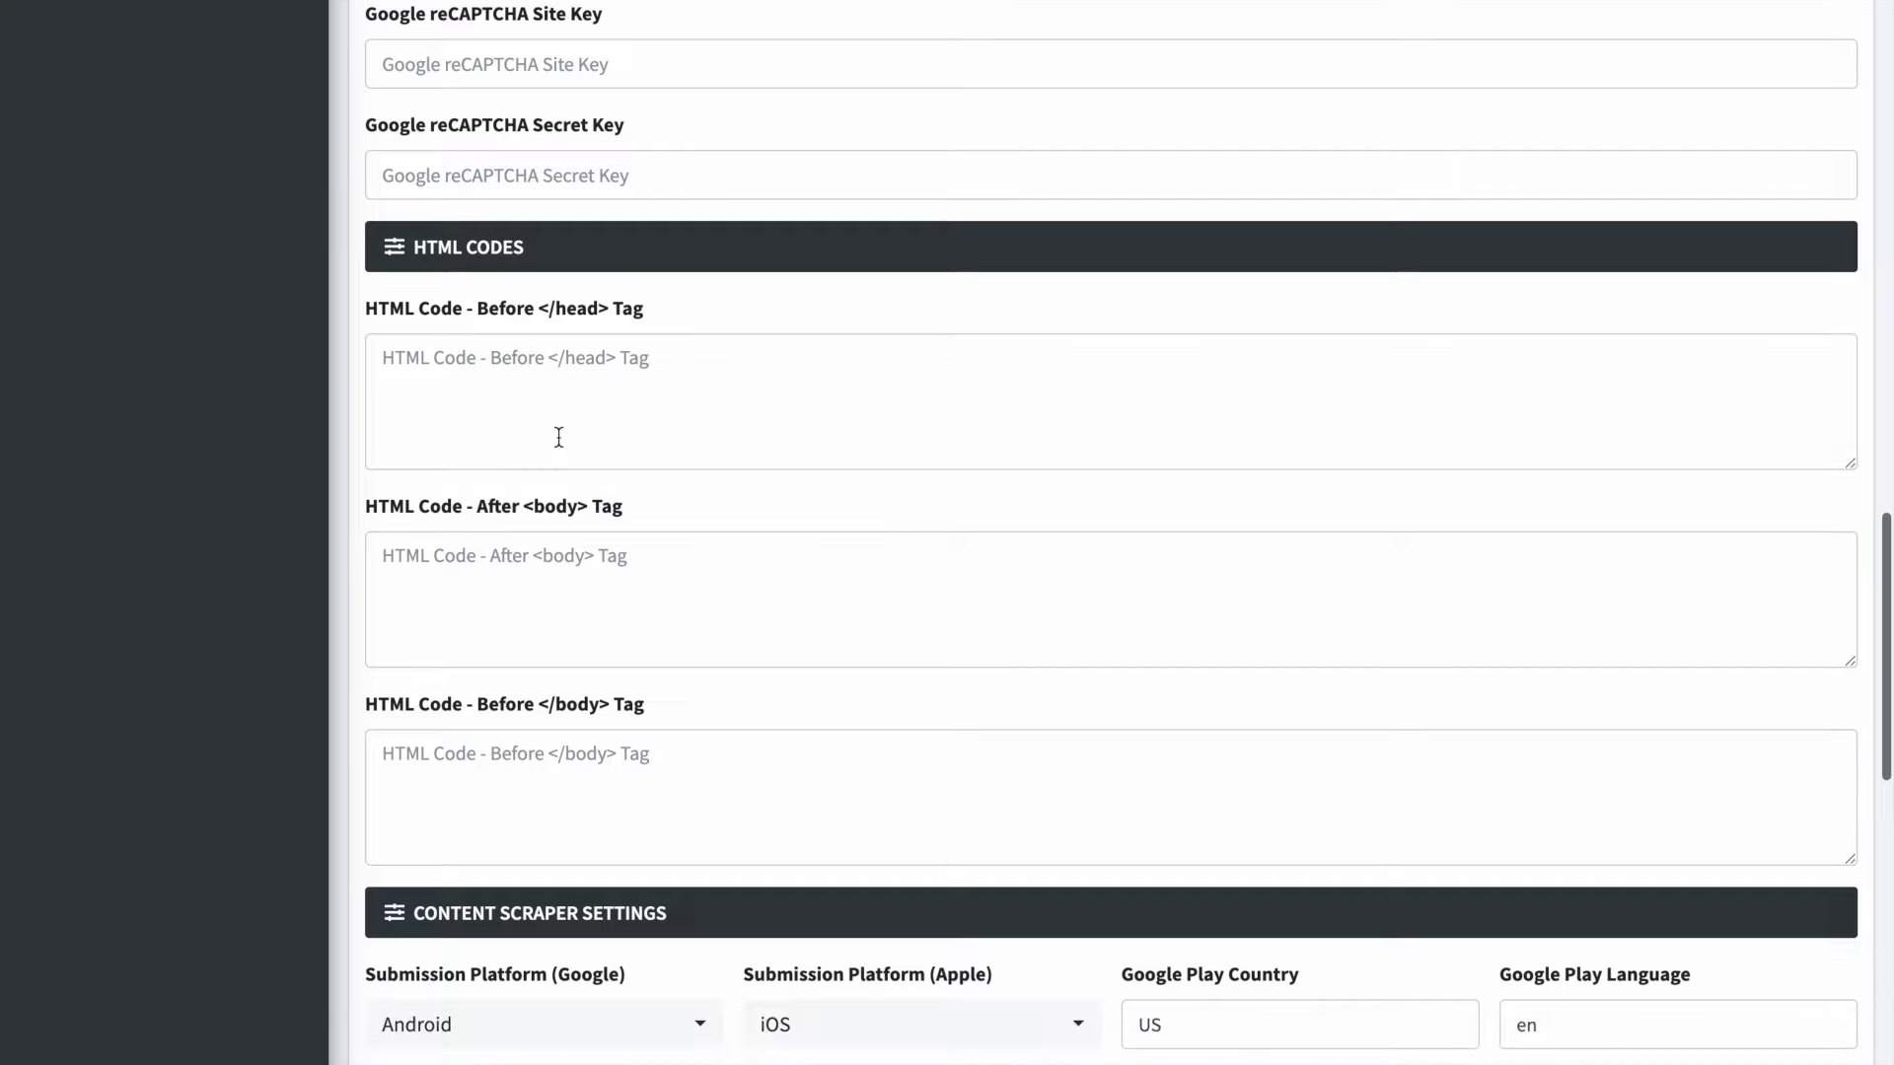
{"action": "scroll", "coordinate": [554, 436], "scroll_direction": "down", "scroll_amount": 6}
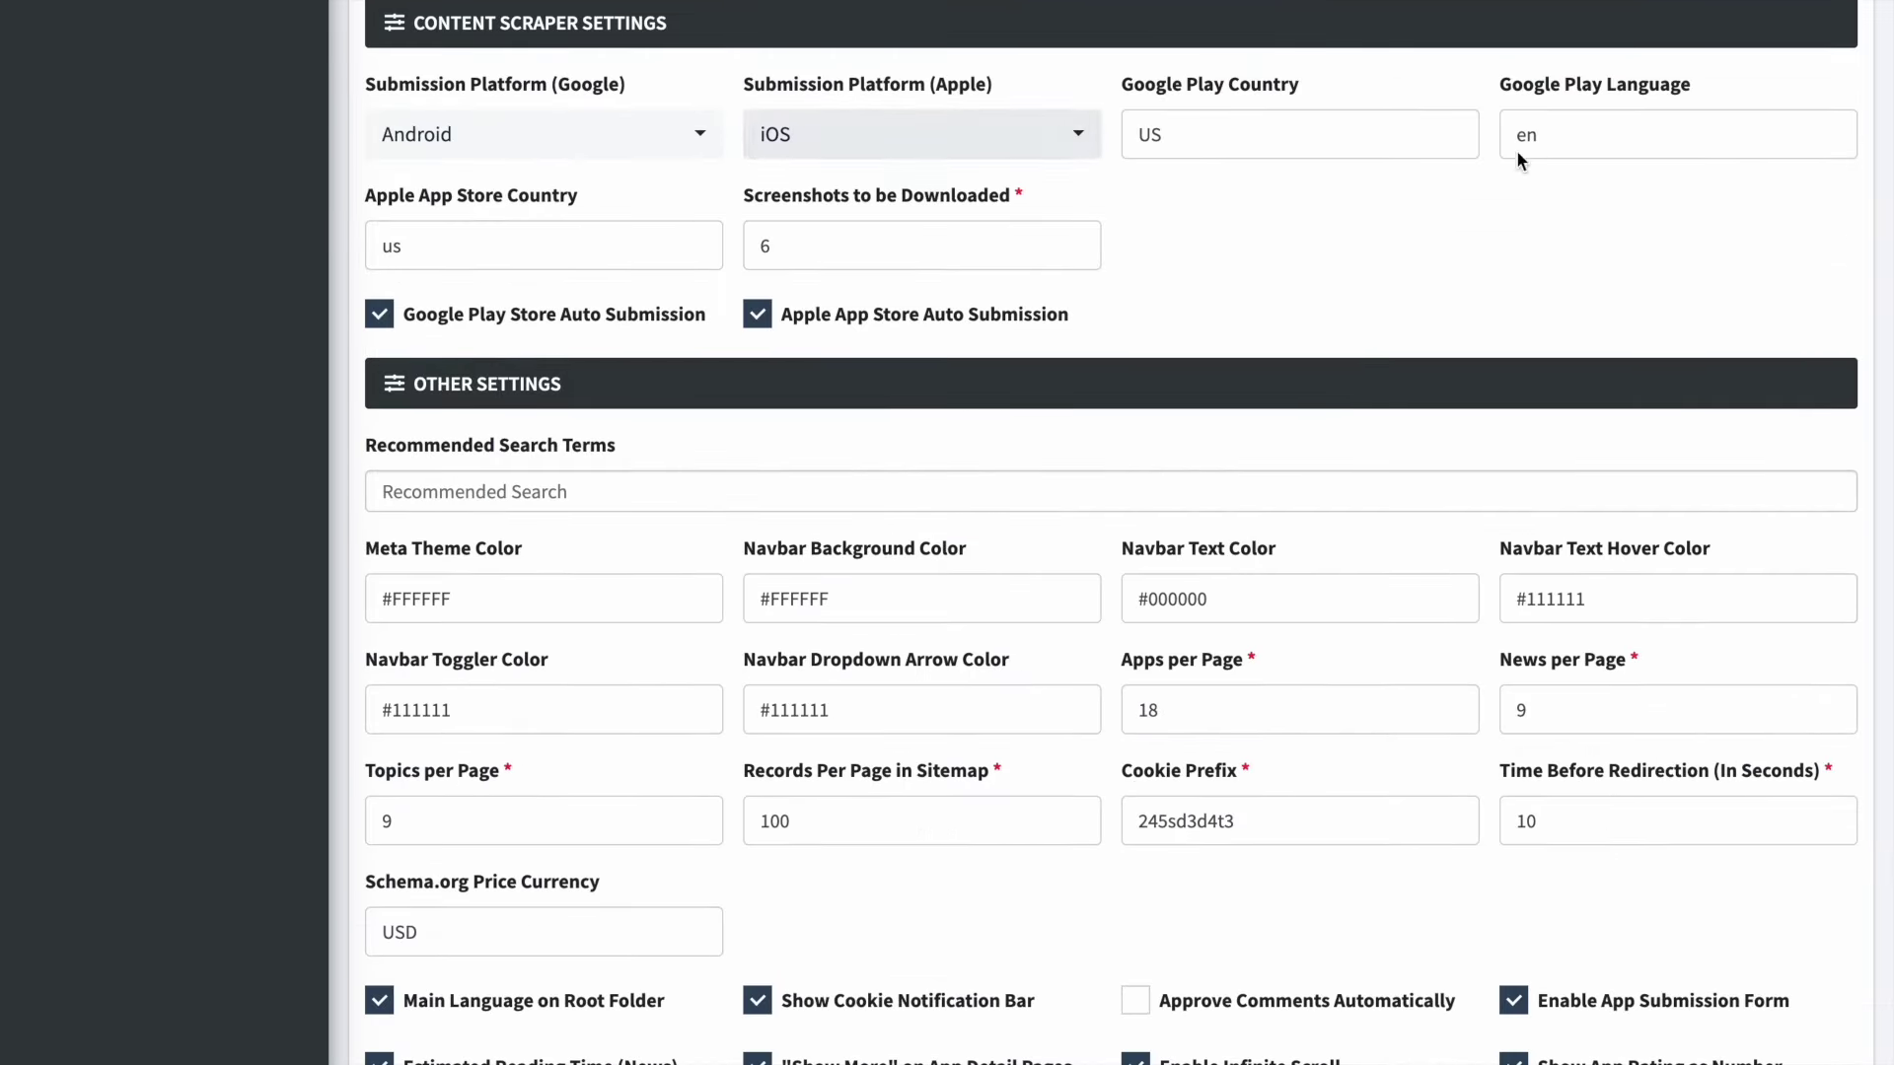
{"action": "scroll", "coordinate": [942, 199], "scroll_direction": "down", "scroll_amount": 3}
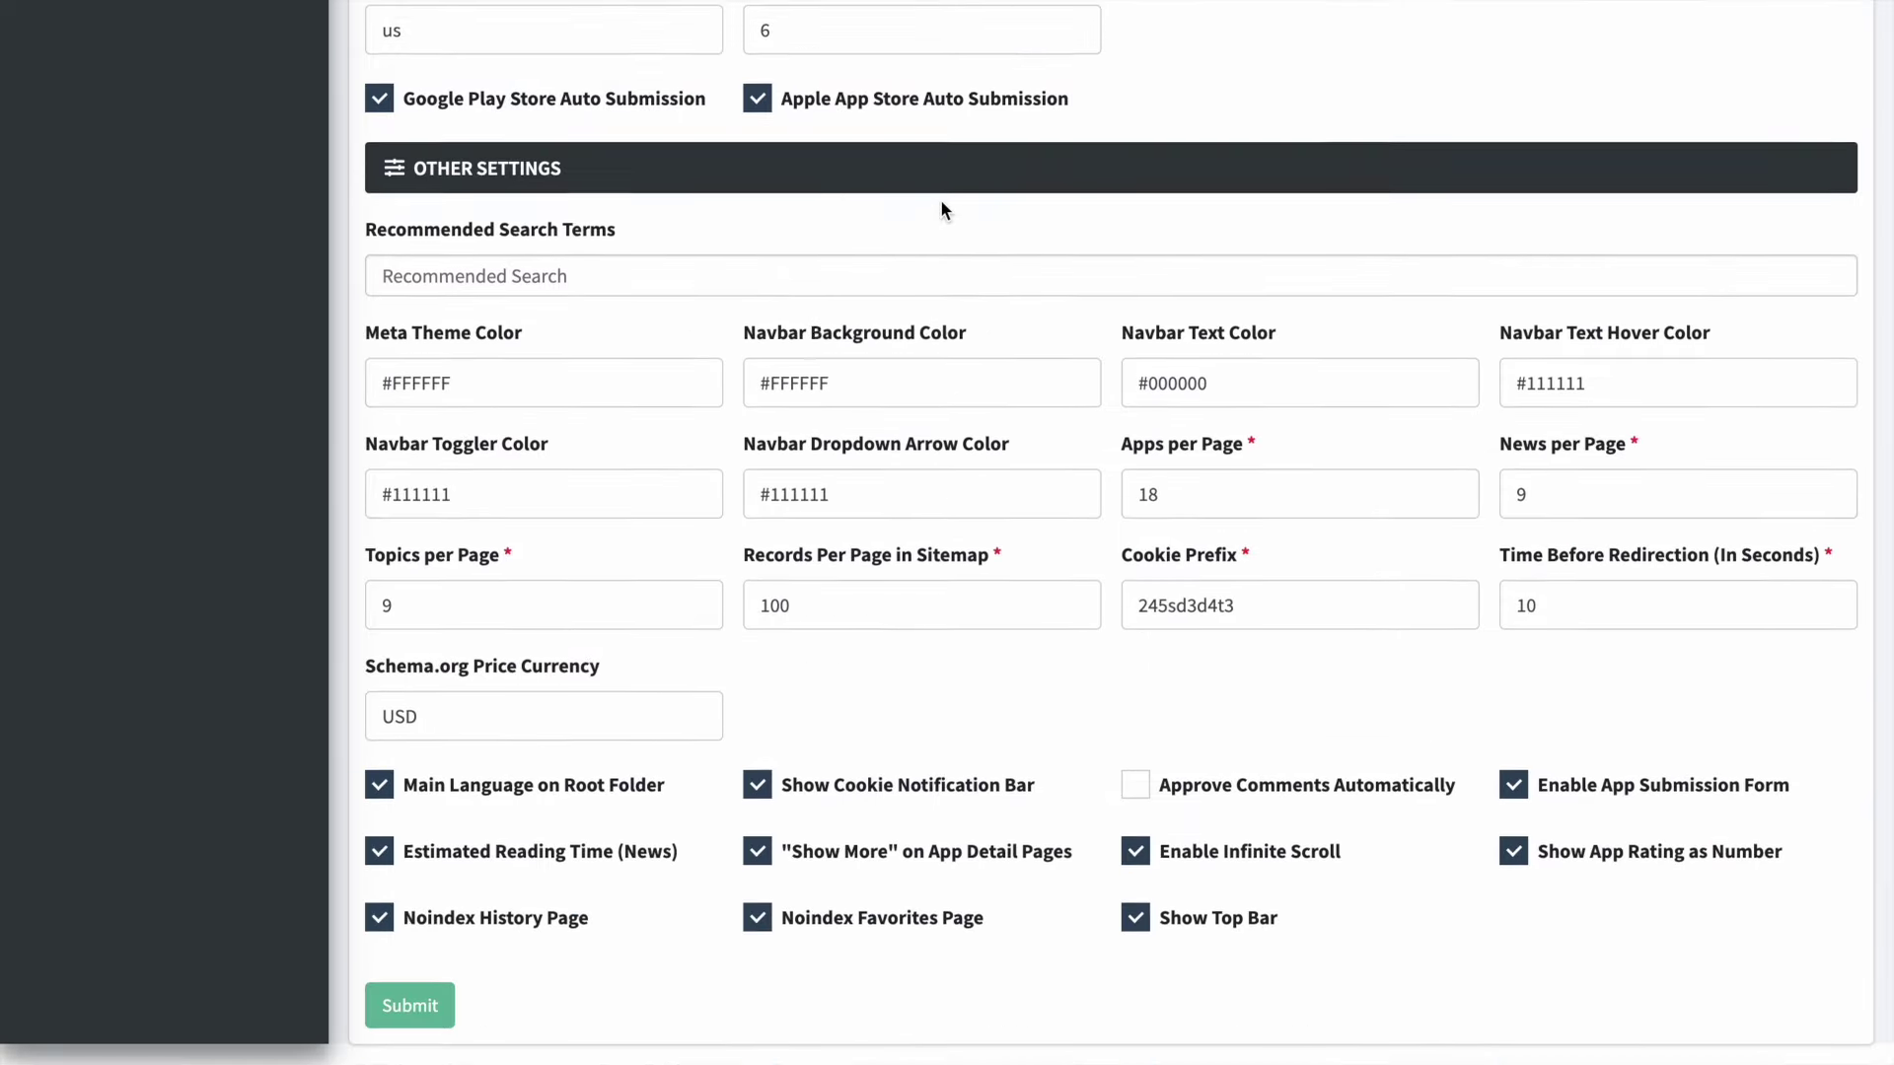
{"action": "scroll", "coordinate": [942, 209], "scroll_direction": "up", "scroll_amount": 15}
{"action": "scroll", "coordinate": [942, 209], "scroll_direction": "up", "scroll_amount": 2}
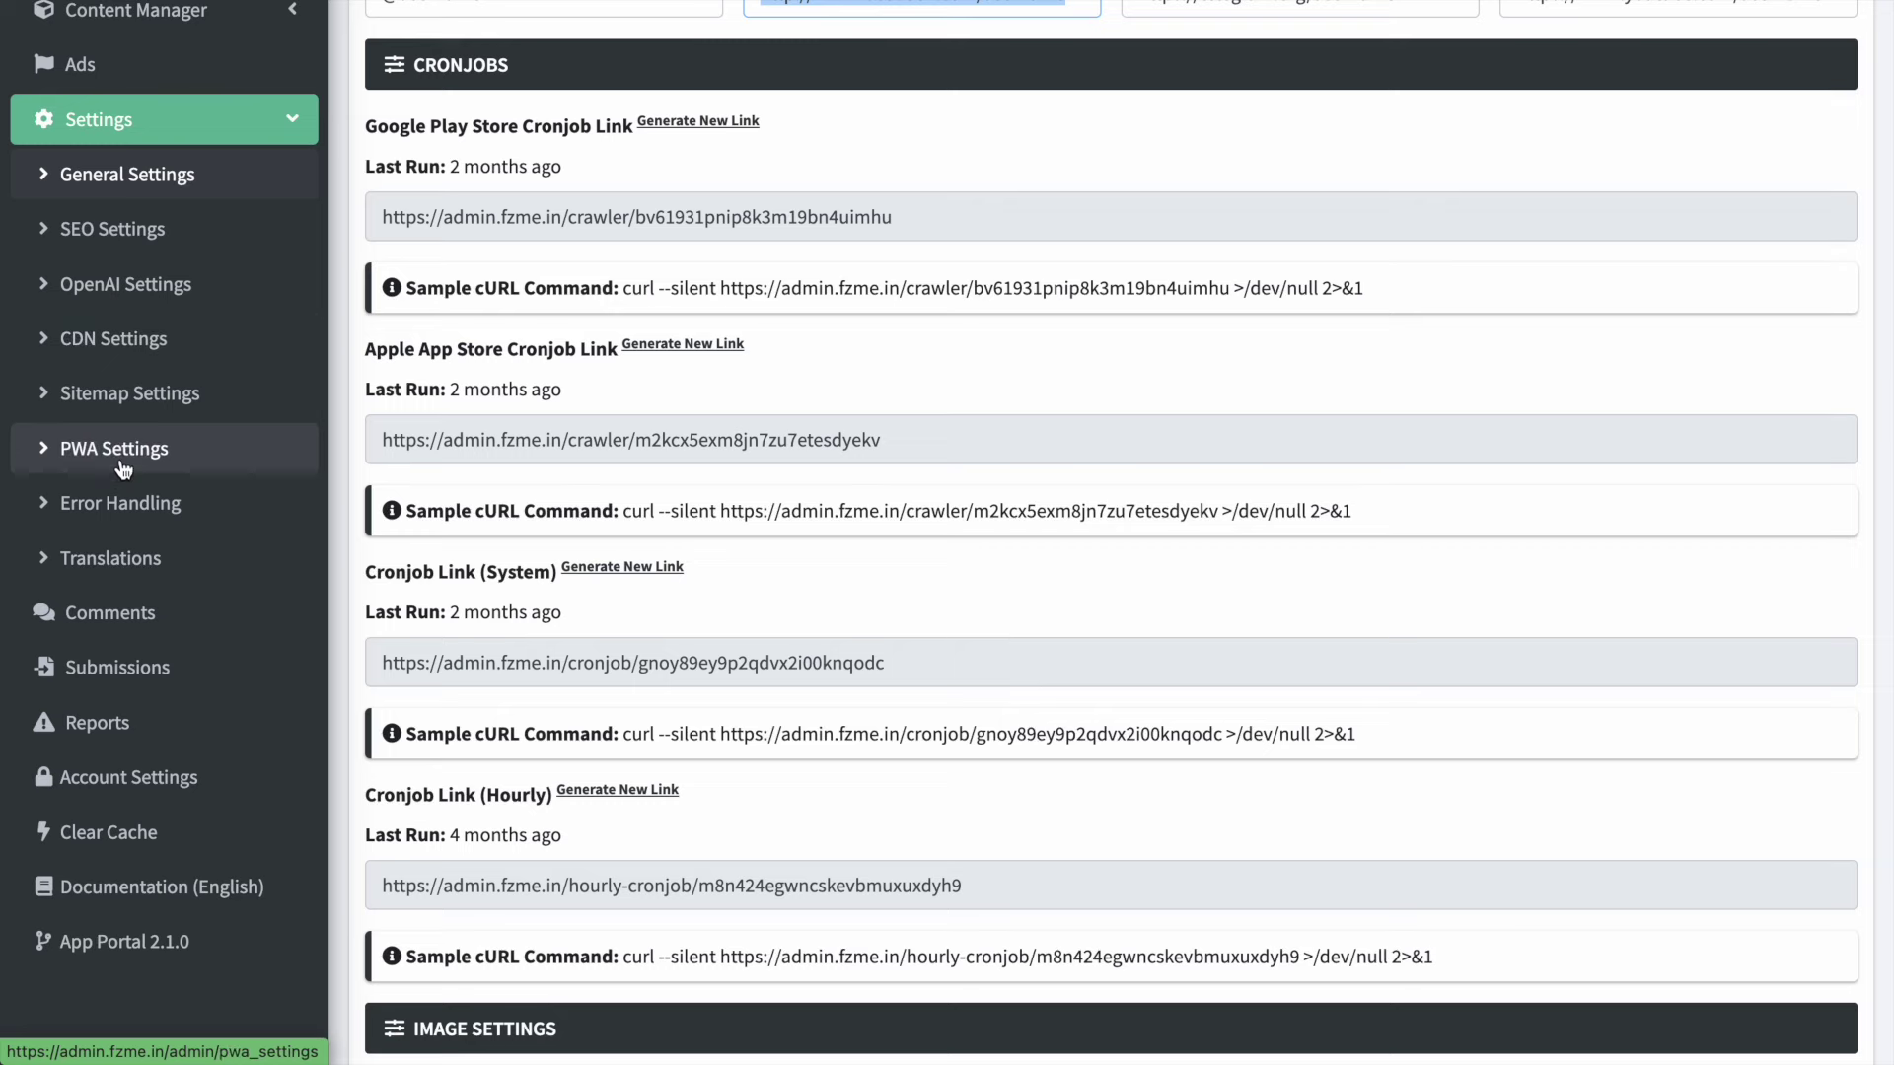
{"action": "scroll", "coordinate": [130, 561], "scroll_direction": "up", "scroll_amount": 5}
{"action": "left_click", "coordinate": [134, 550]}
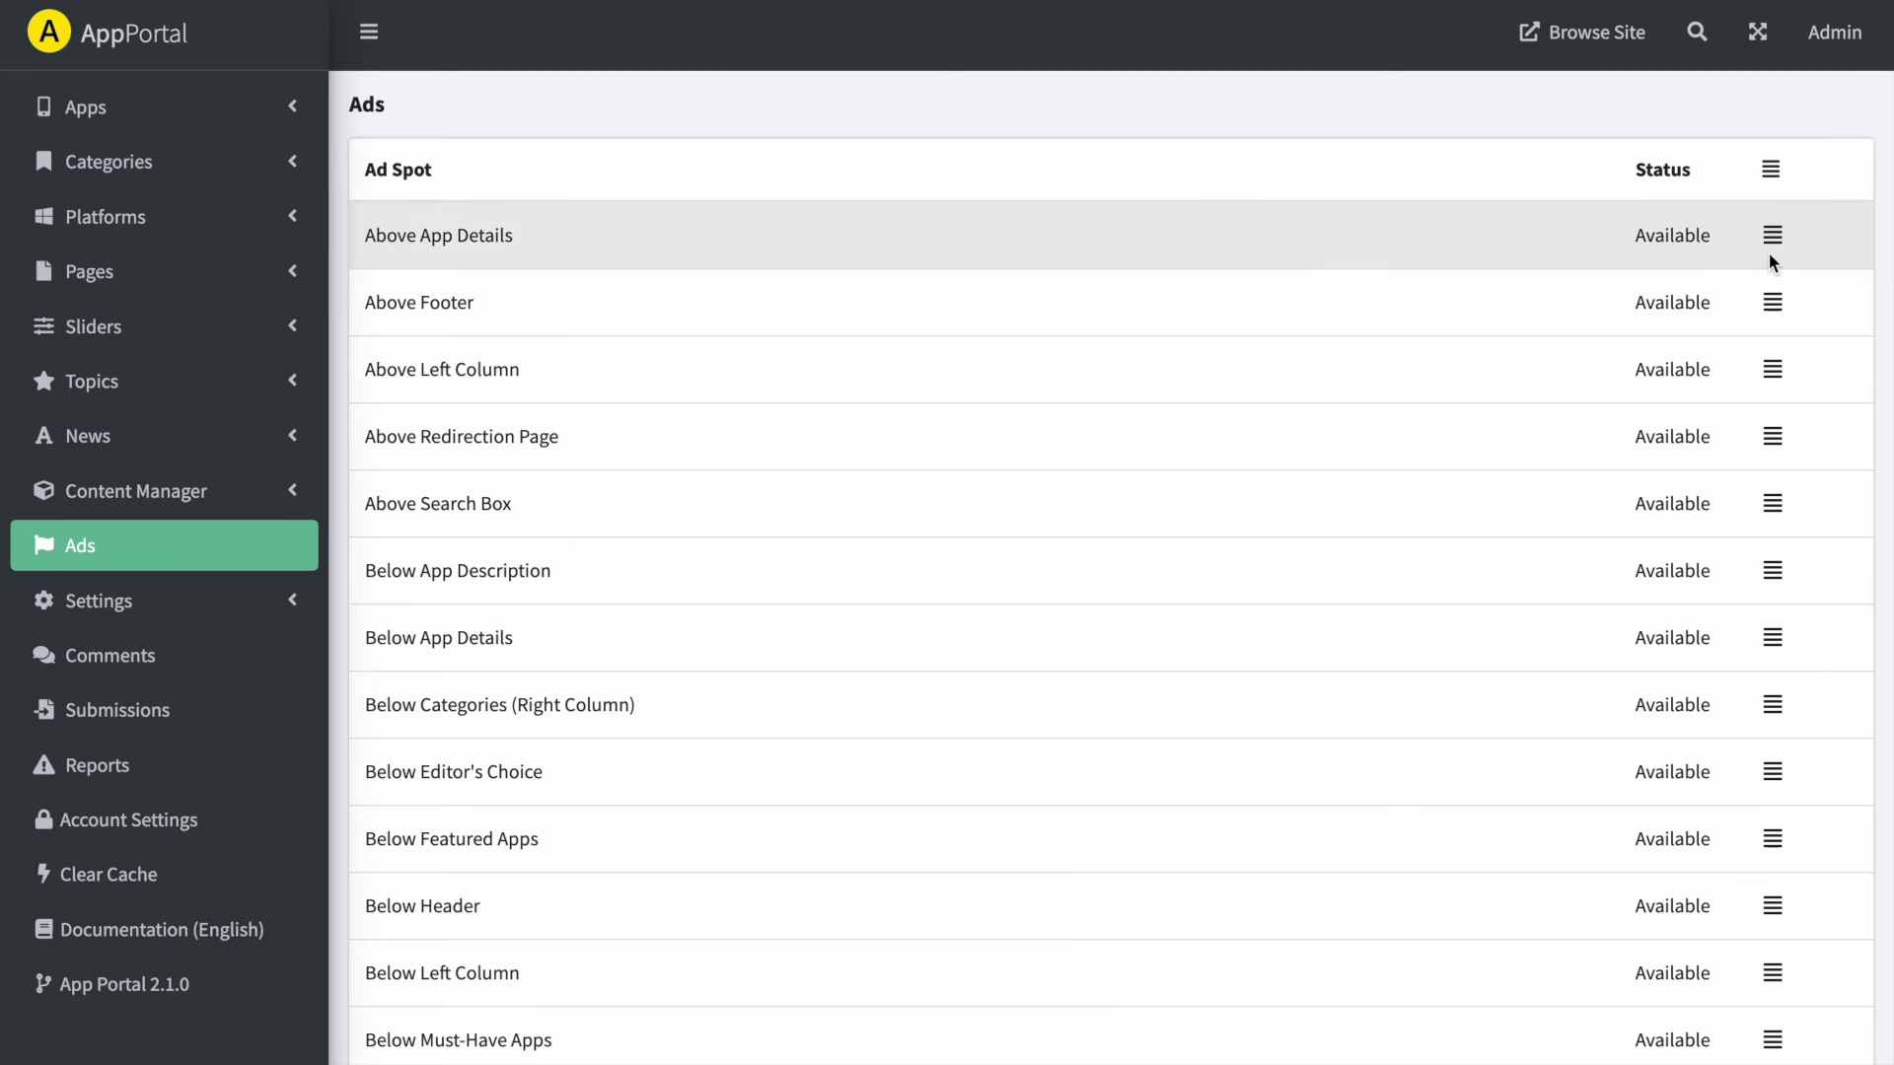
- Edit the Above App Details ad spot, then expand the News, Topics and Sliders menus
{"action": "left_click", "coordinate": [1774, 242]}
{"action": "left_click", "coordinate": [1739, 284]}
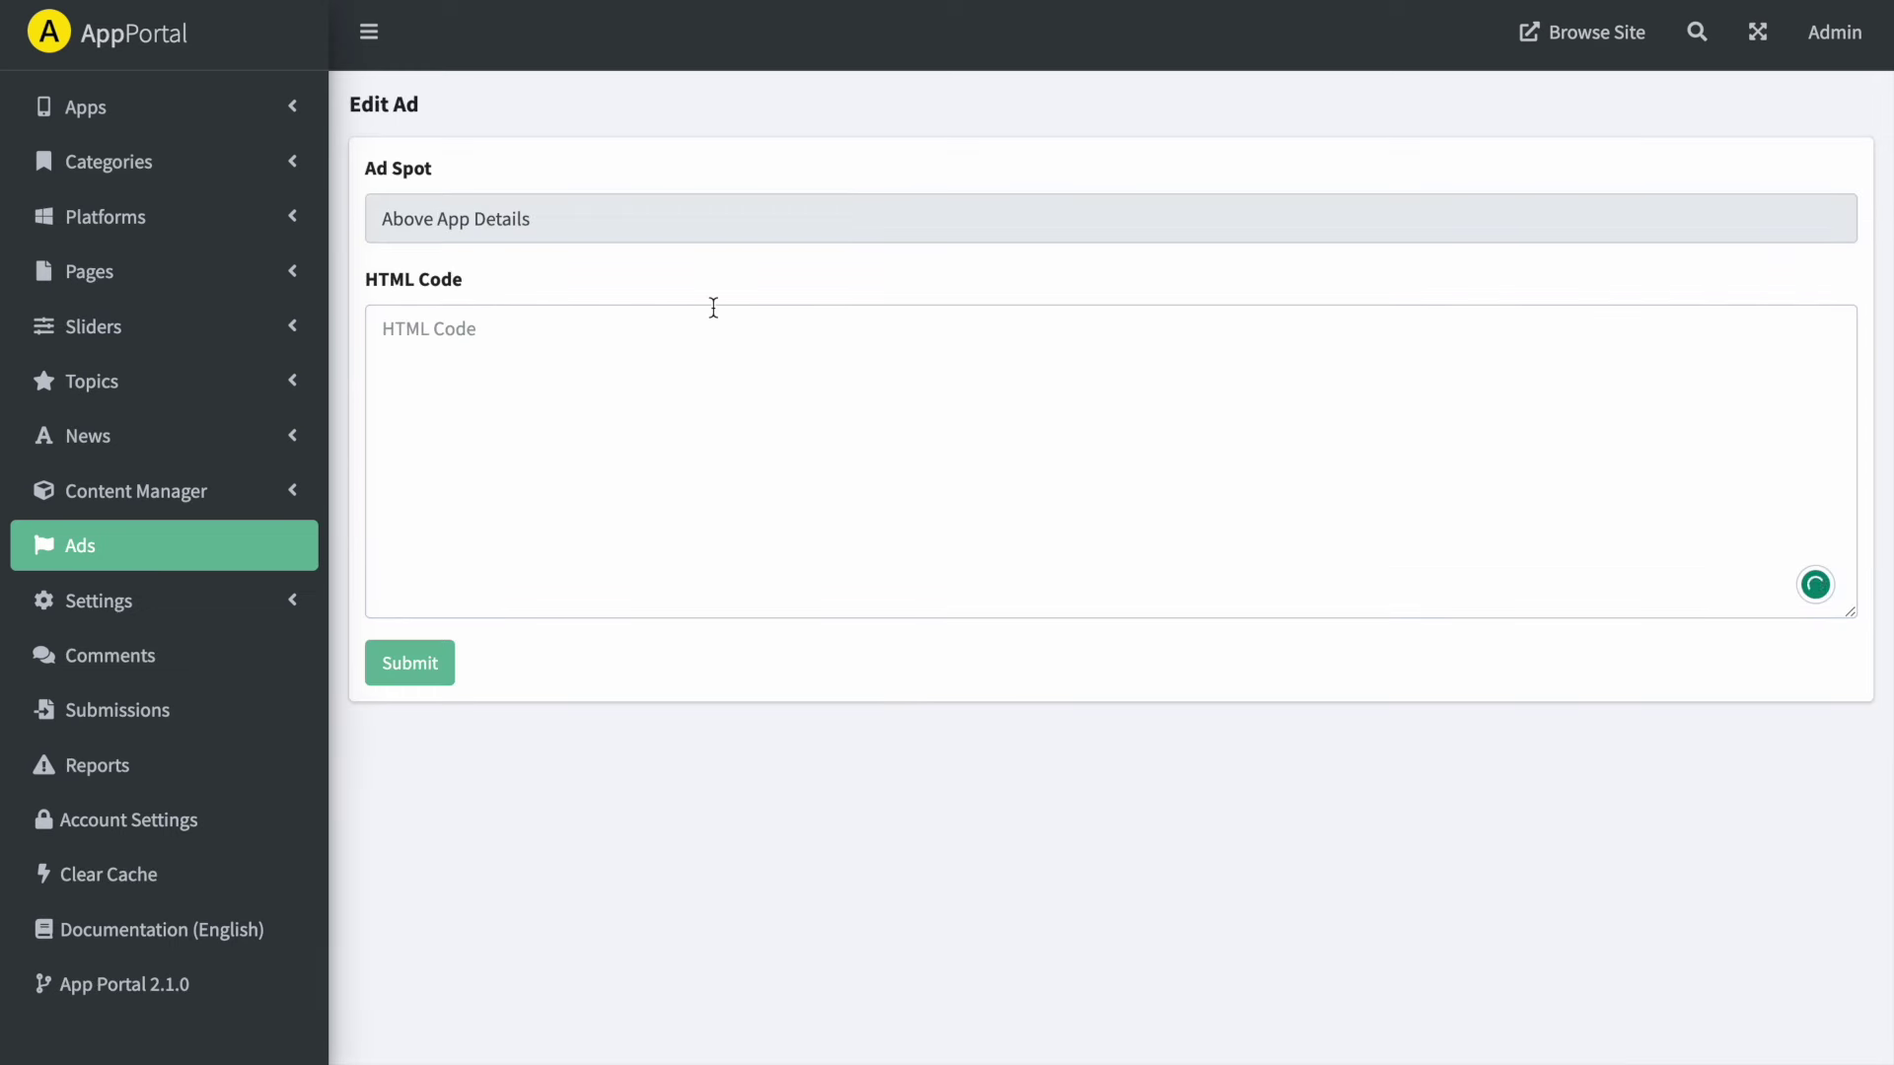
{"action": "left_click", "coordinate": [596, 359]}
{"action": "left_click", "coordinate": [219, 456]}
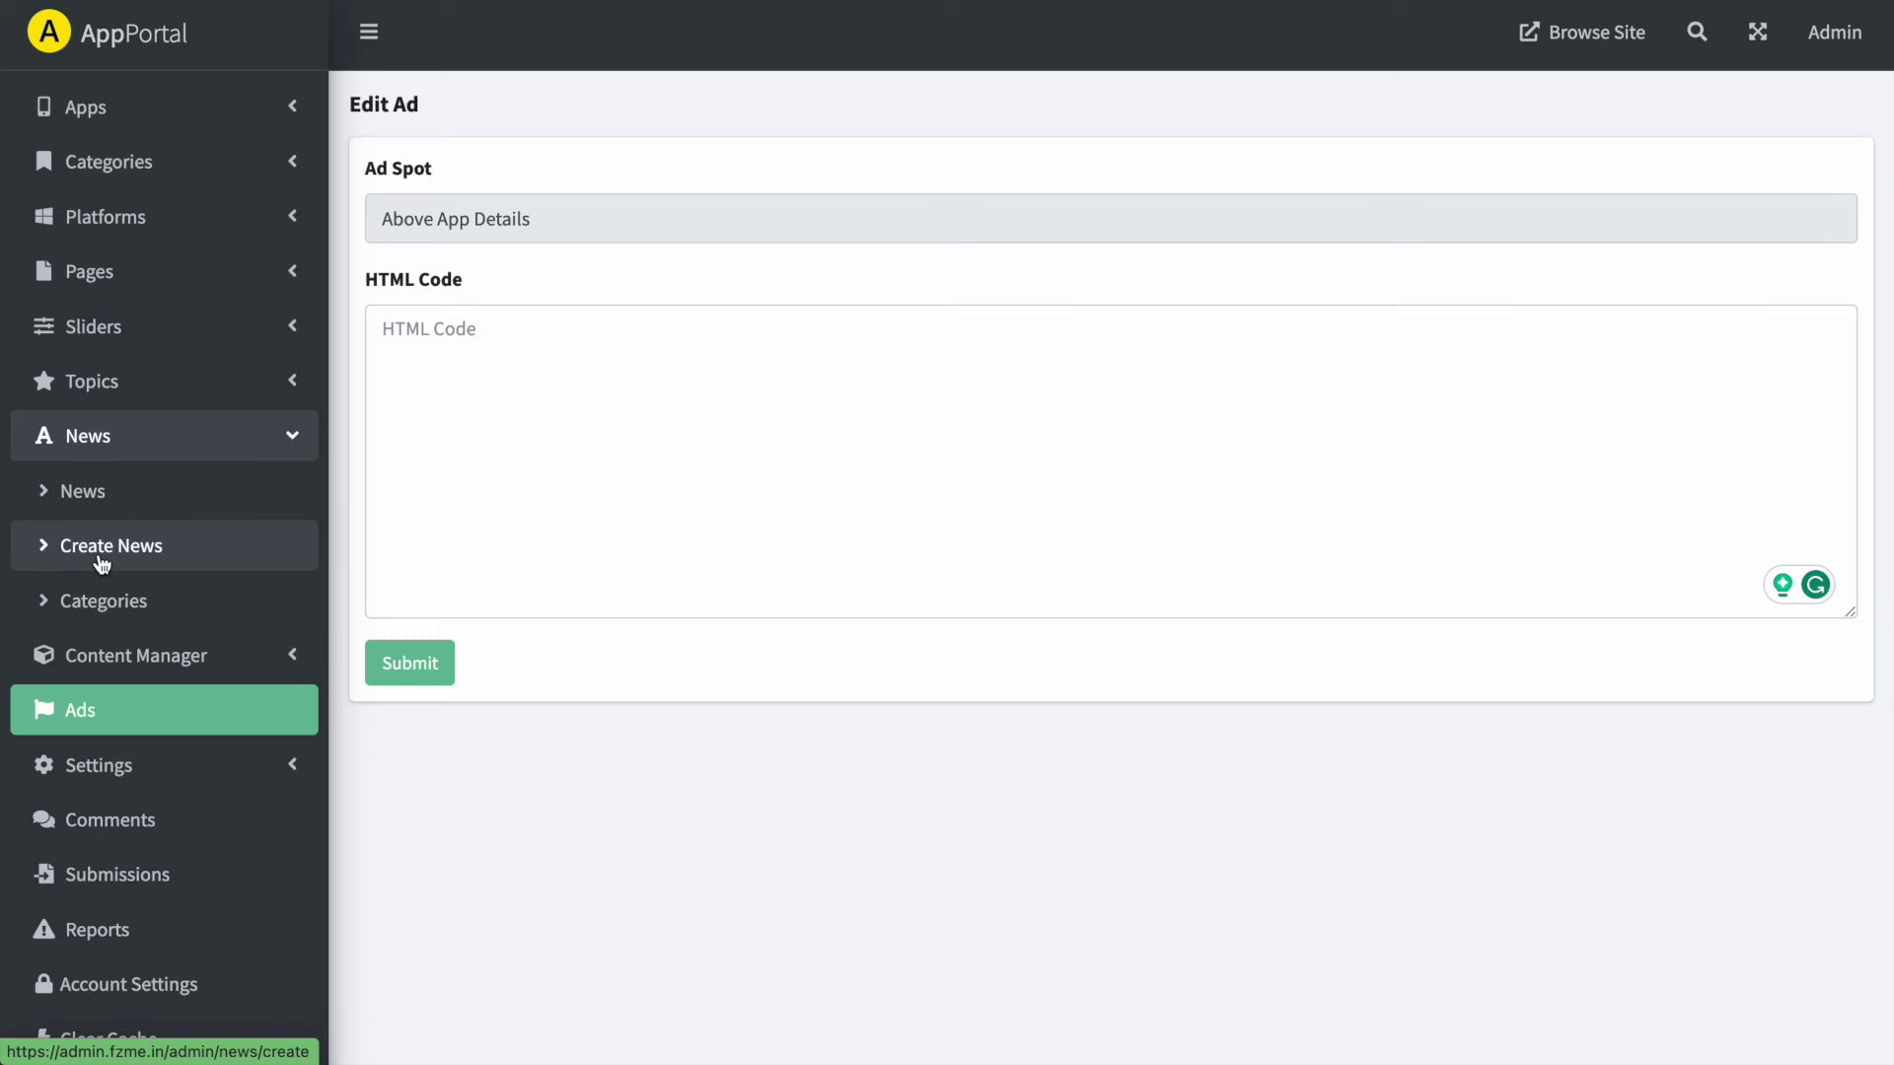
{"action": "left_click", "coordinate": [157, 392]}
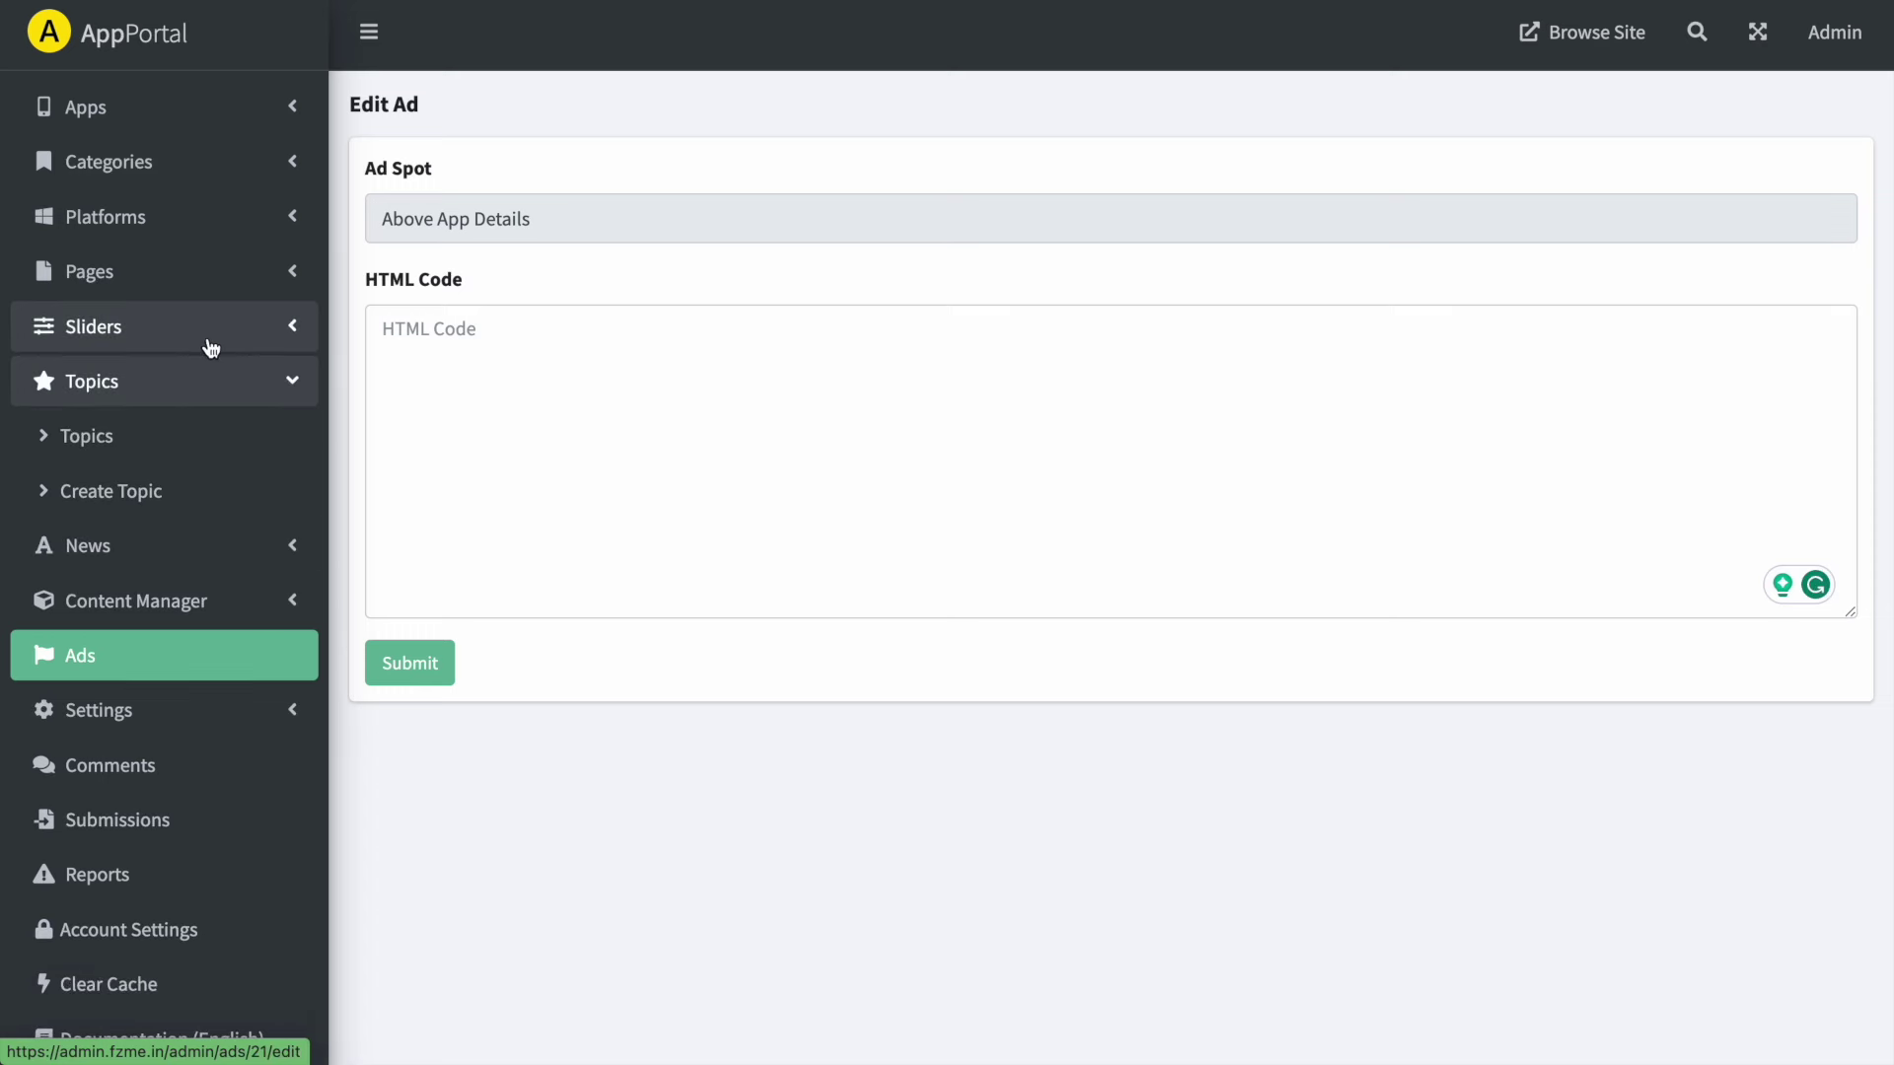